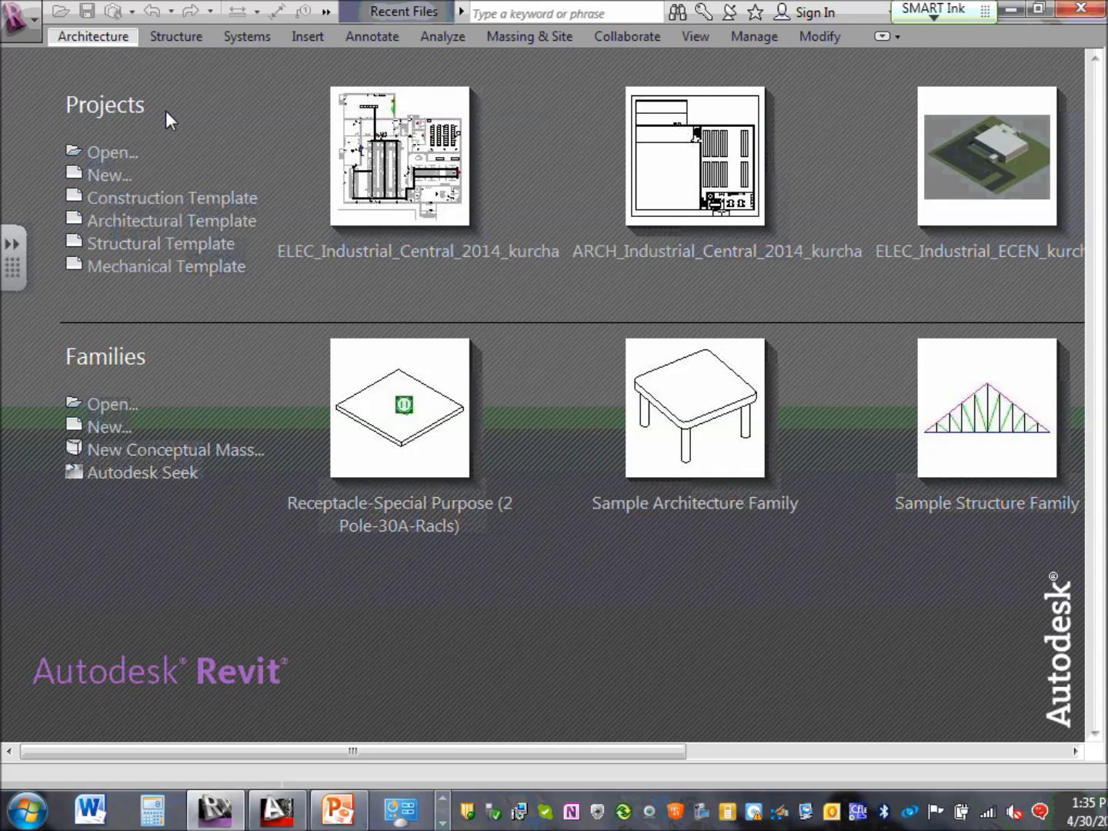
click(36, 18)
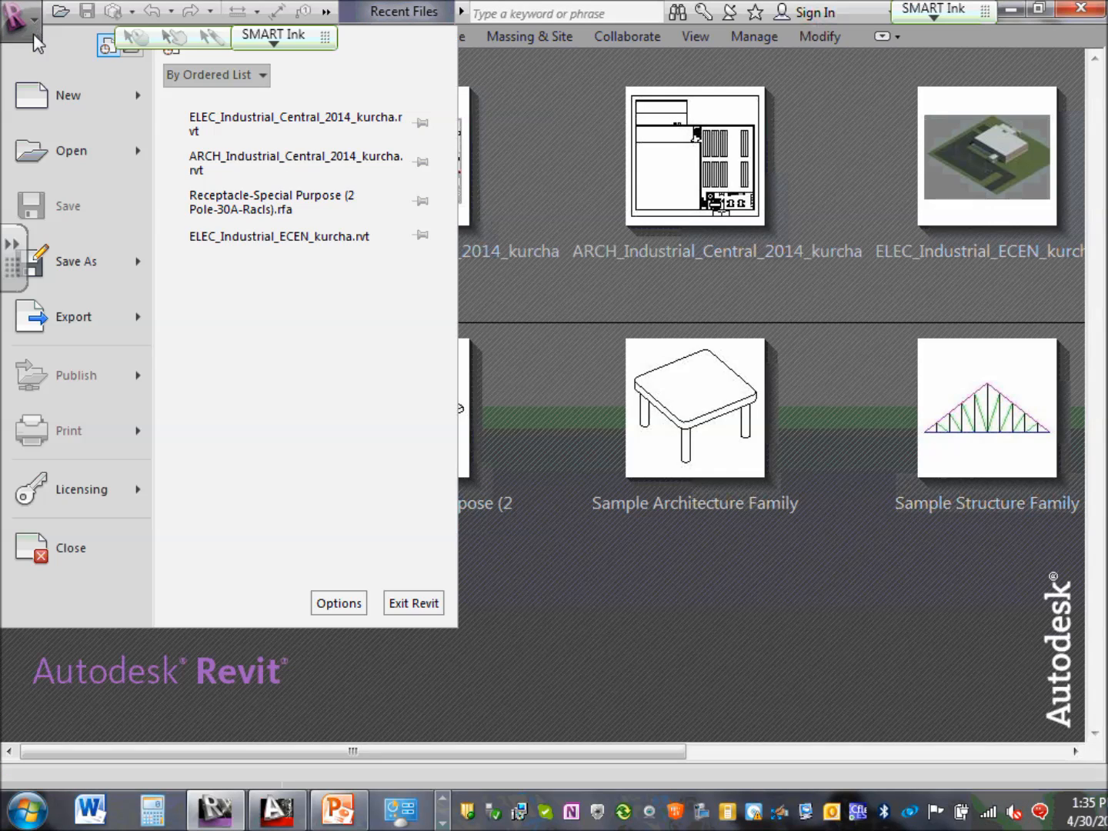
mouse_move(92, 93)
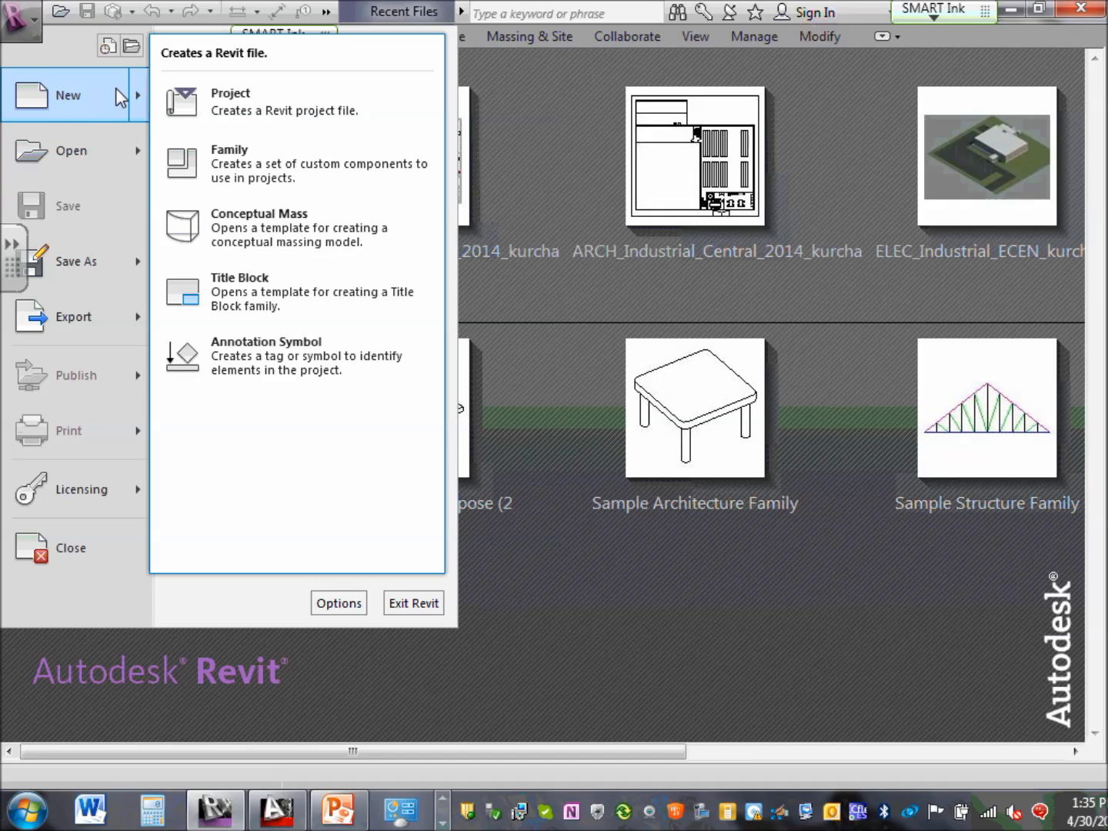
click(267, 109)
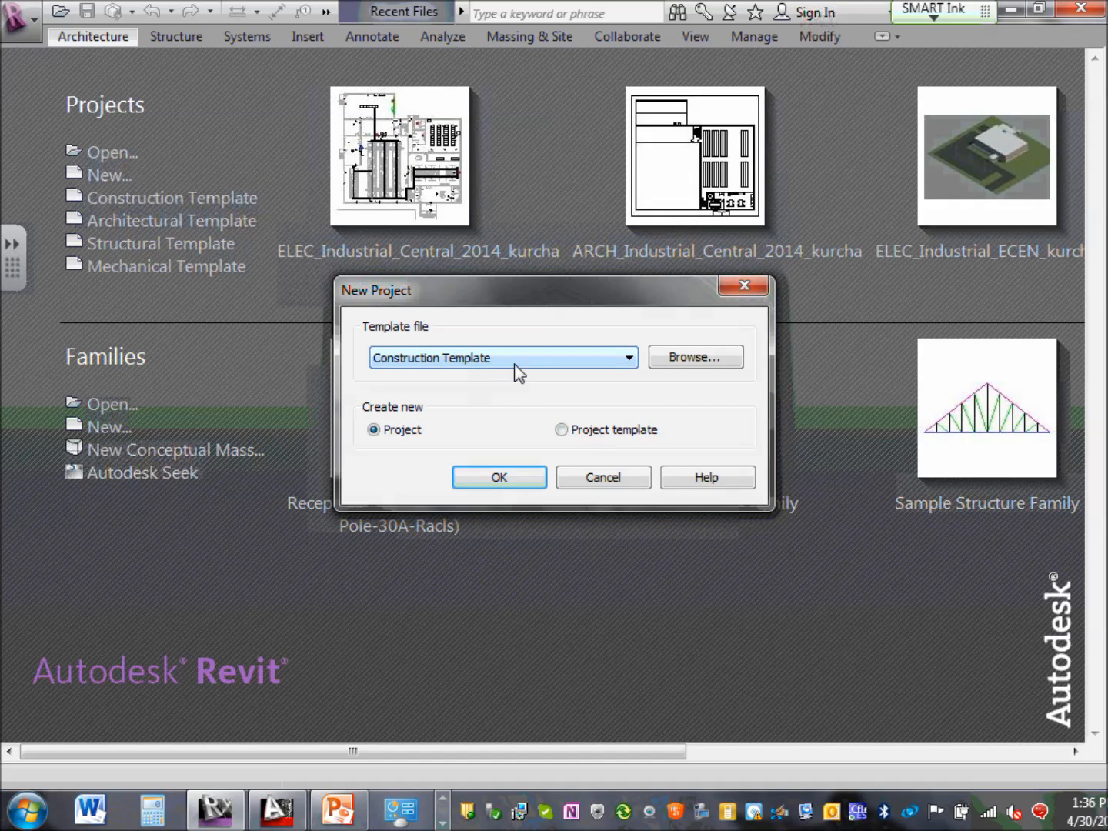
click(630, 359)
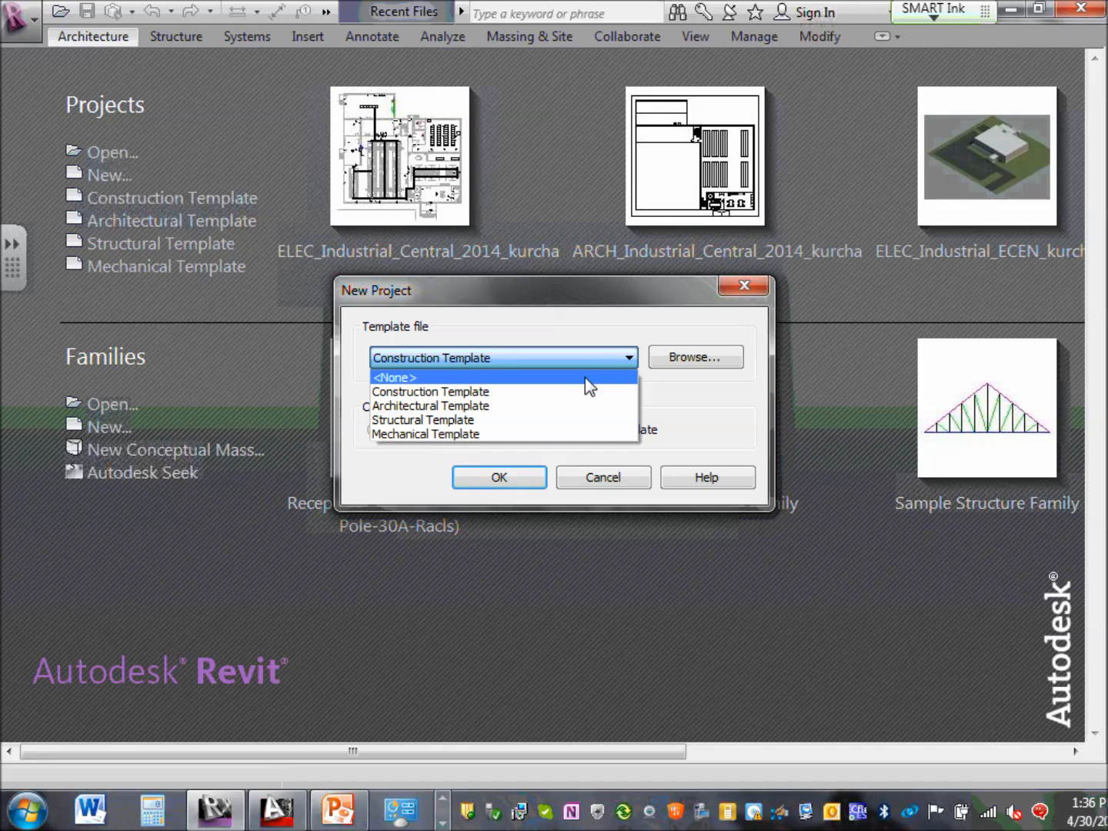
click(696, 363)
click(689, 360)
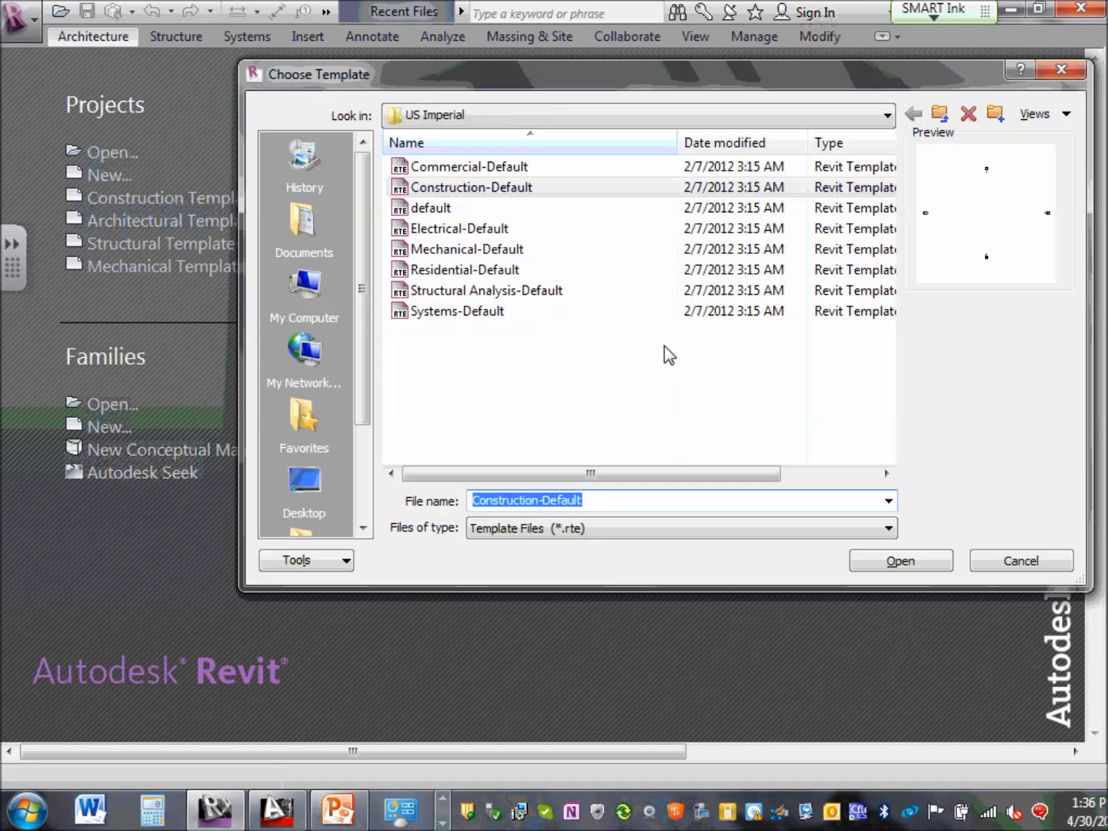
click(1018, 560)
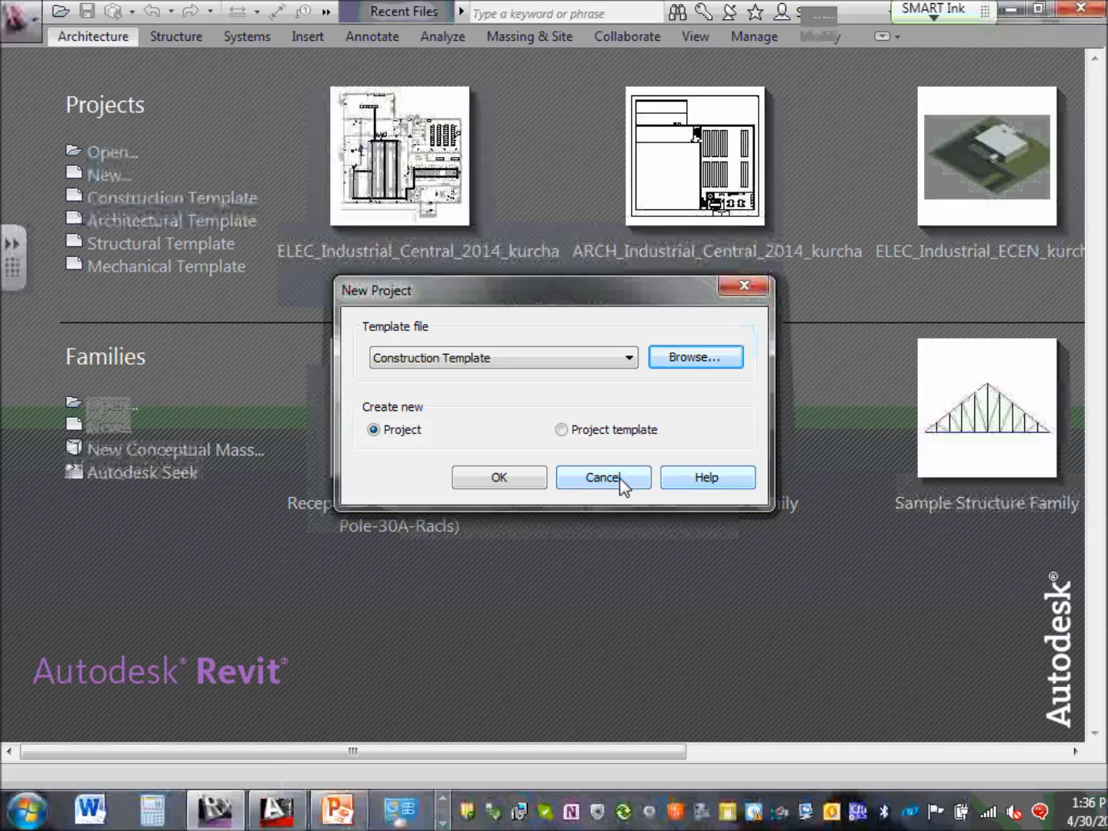
click(626, 477)
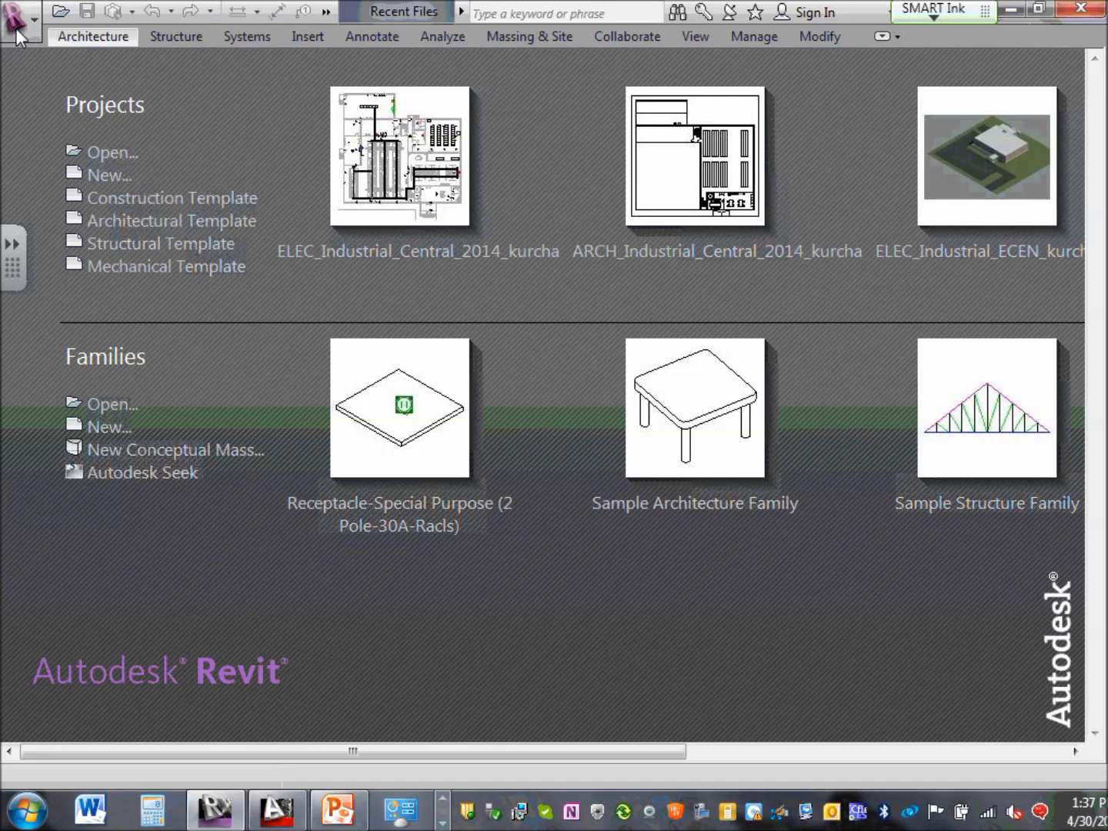
Create a new project from the Electrical-Default template and narrow the docked Properties and Project Browser palettes.
click(33, 20)
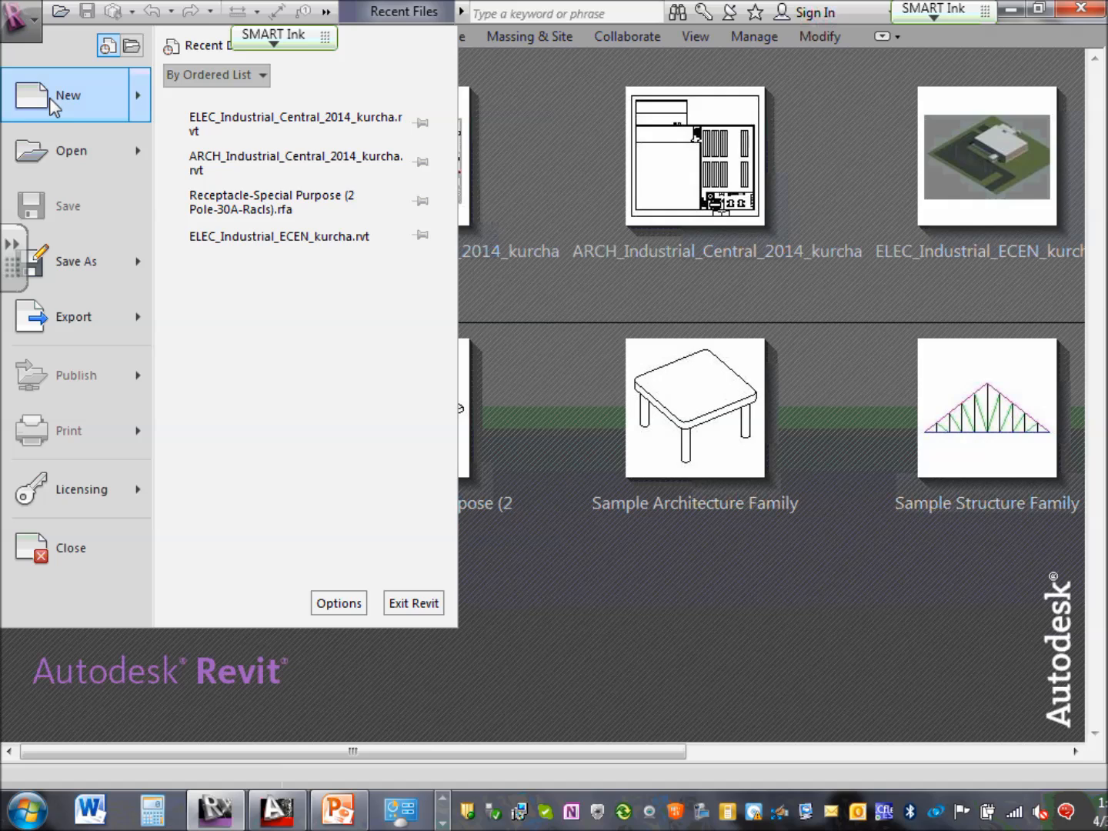
mouse_move(79, 98)
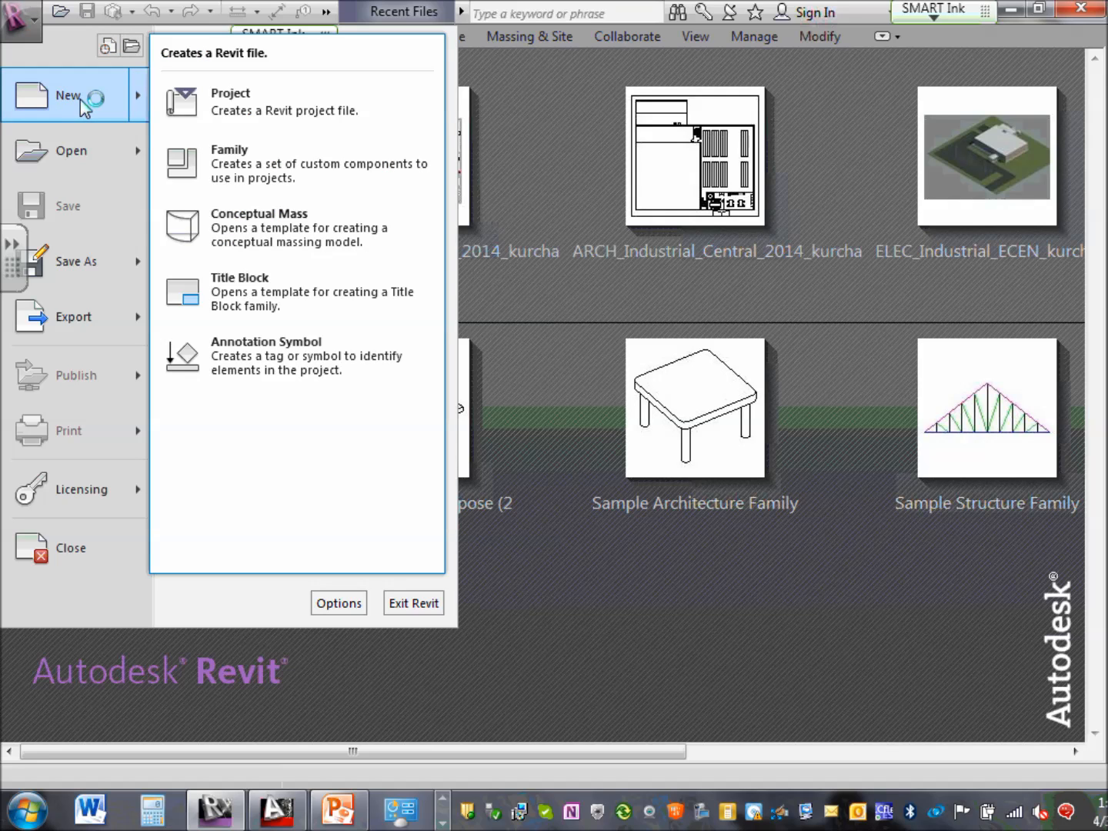
click(239, 117)
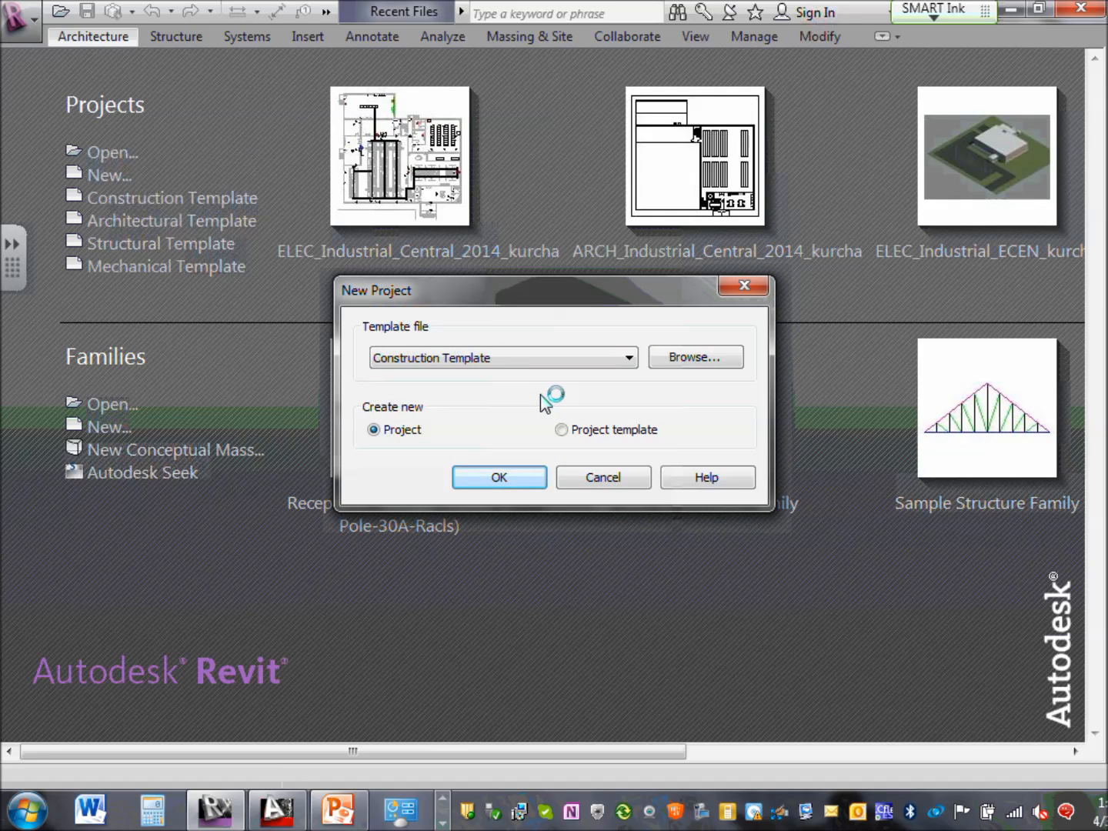
click(628, 359)
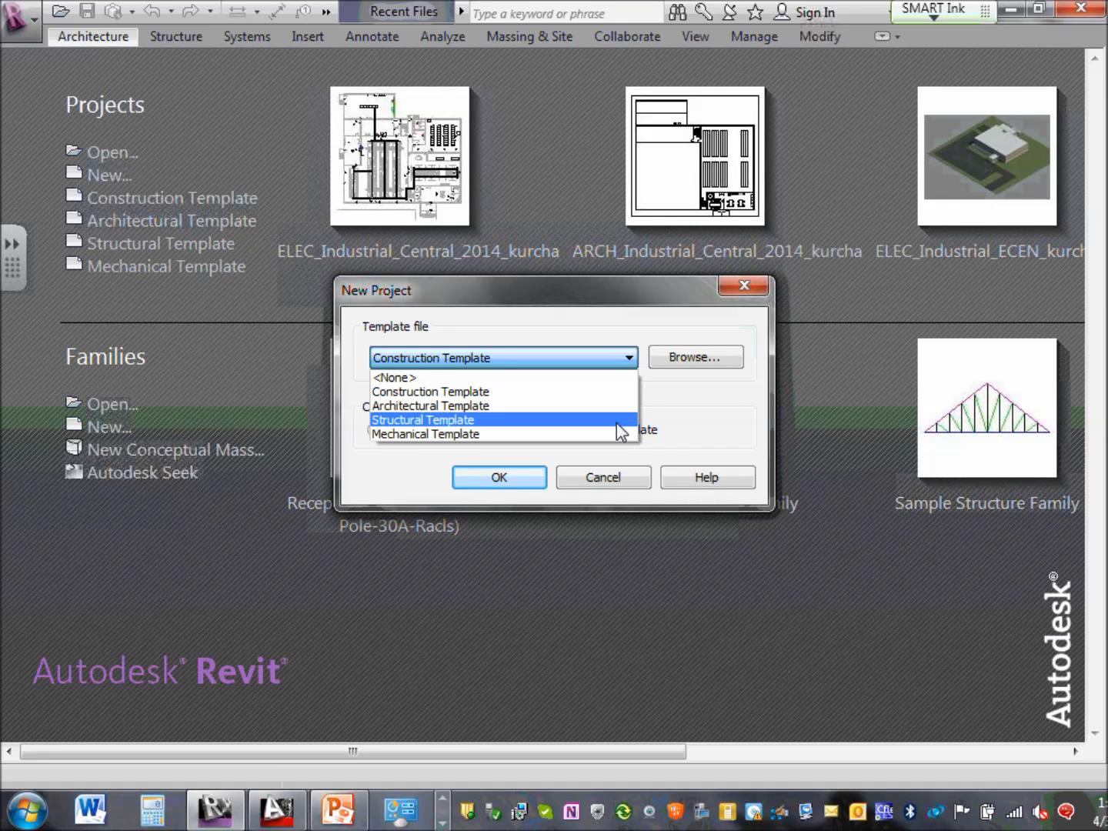
click(712, 416)
click(697, 356)
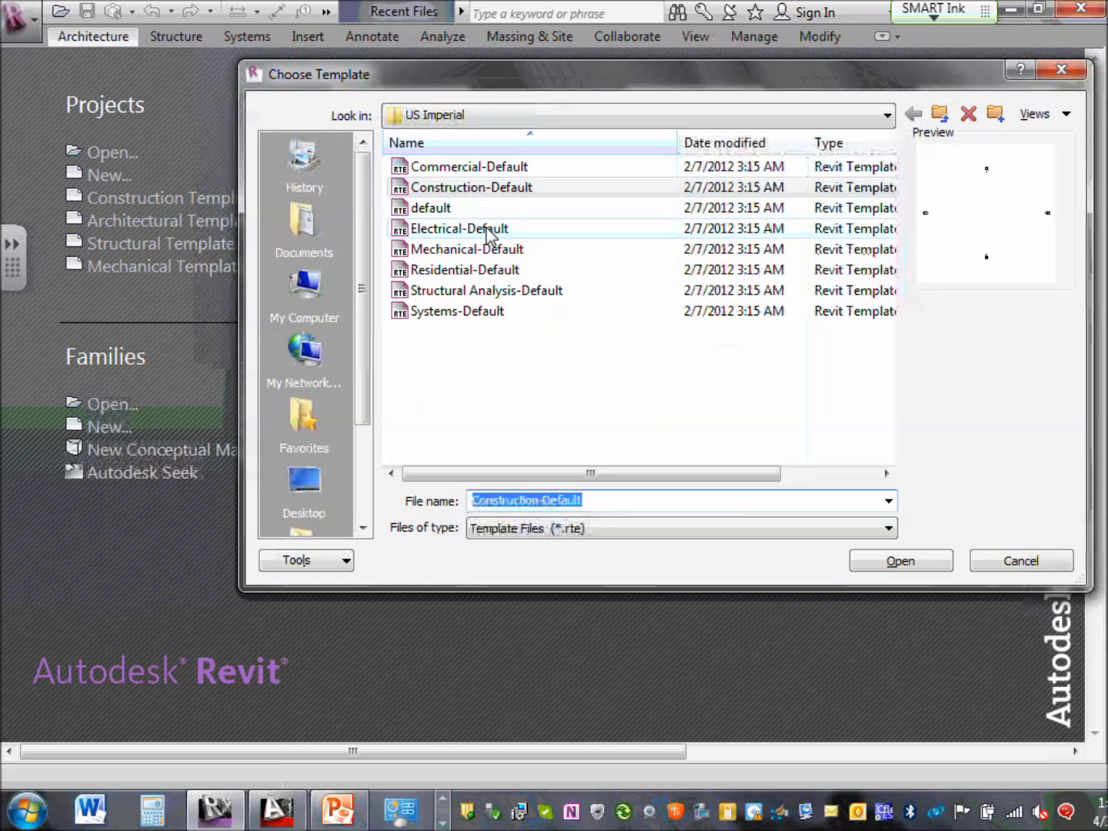
click(489, 230)
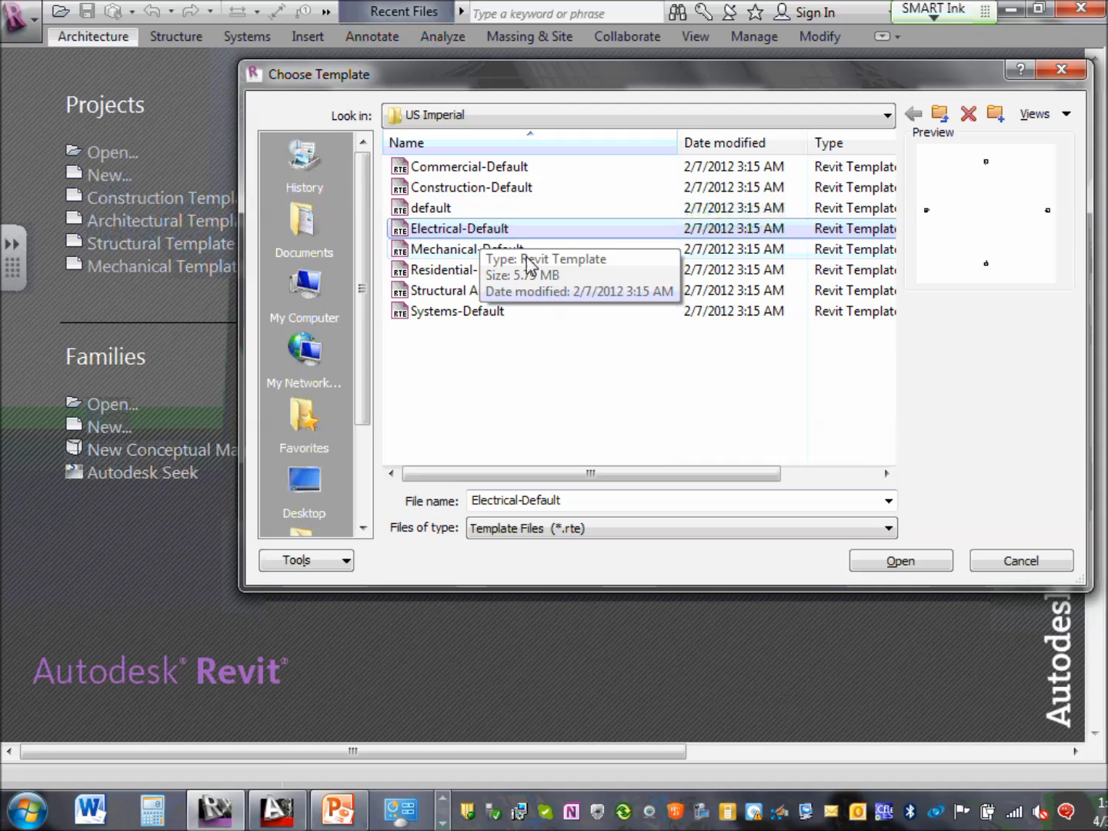
click(894, 561)
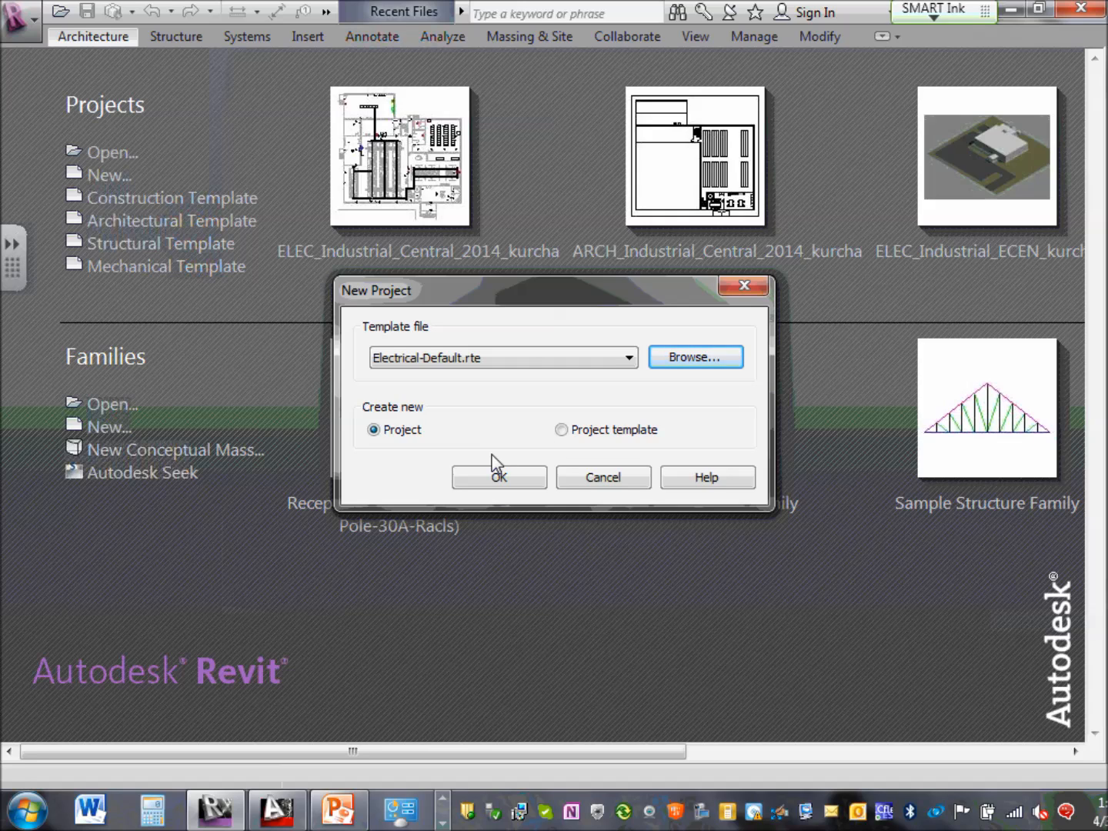
click(497, 477)
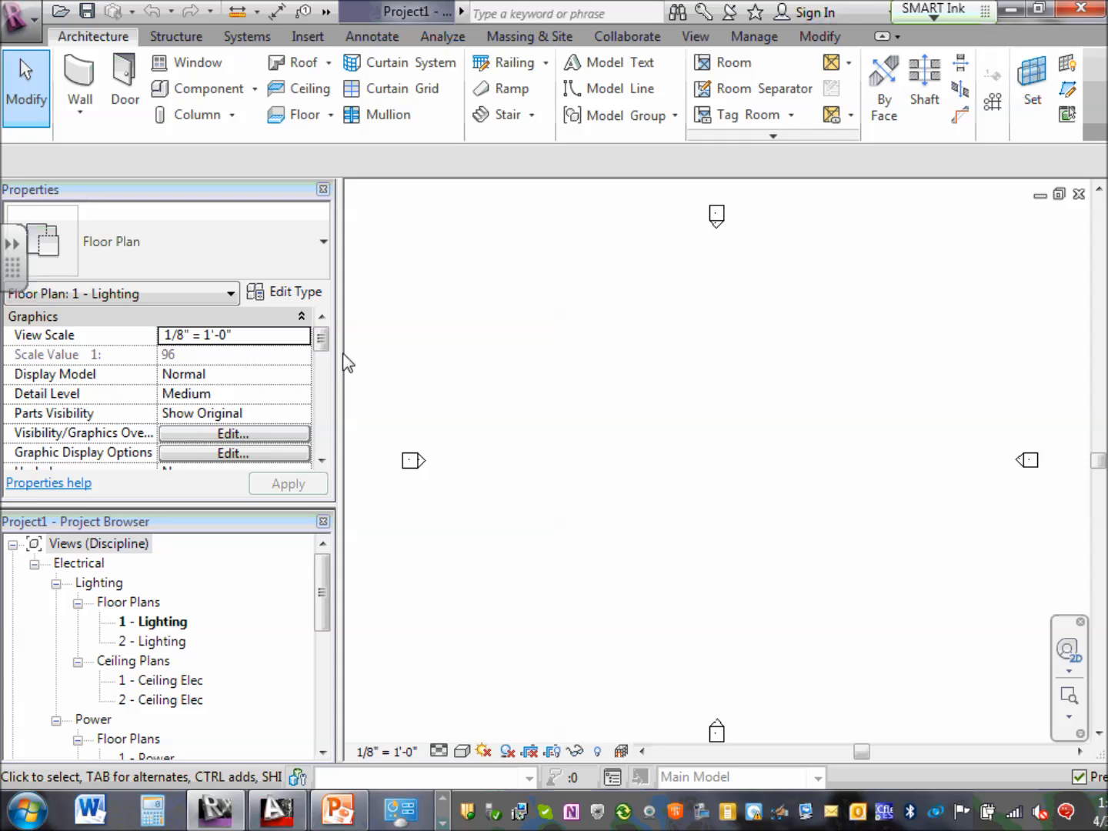
drag(340, 346, 292, 318)
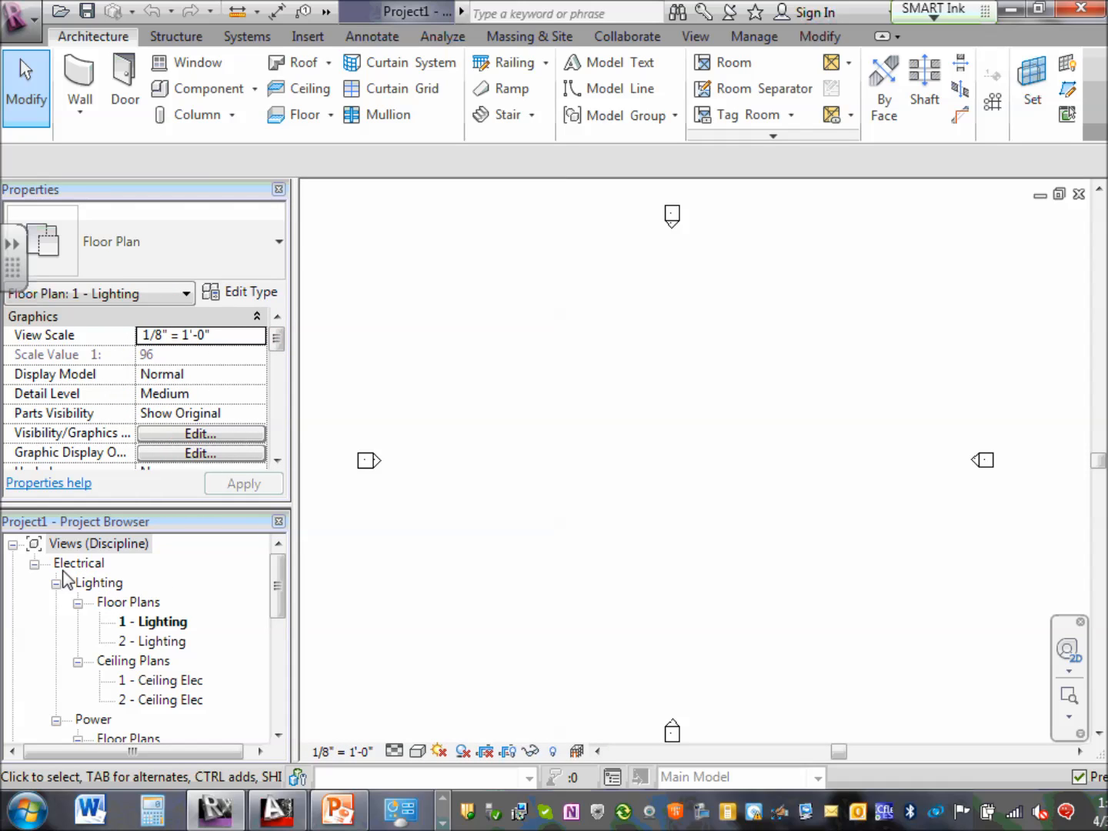
Switch to AutoCAD, compare the Model space with Layout1 of Drawing2.dwg, and minimize AutoCAD to return to Revit.
click(276, 809)
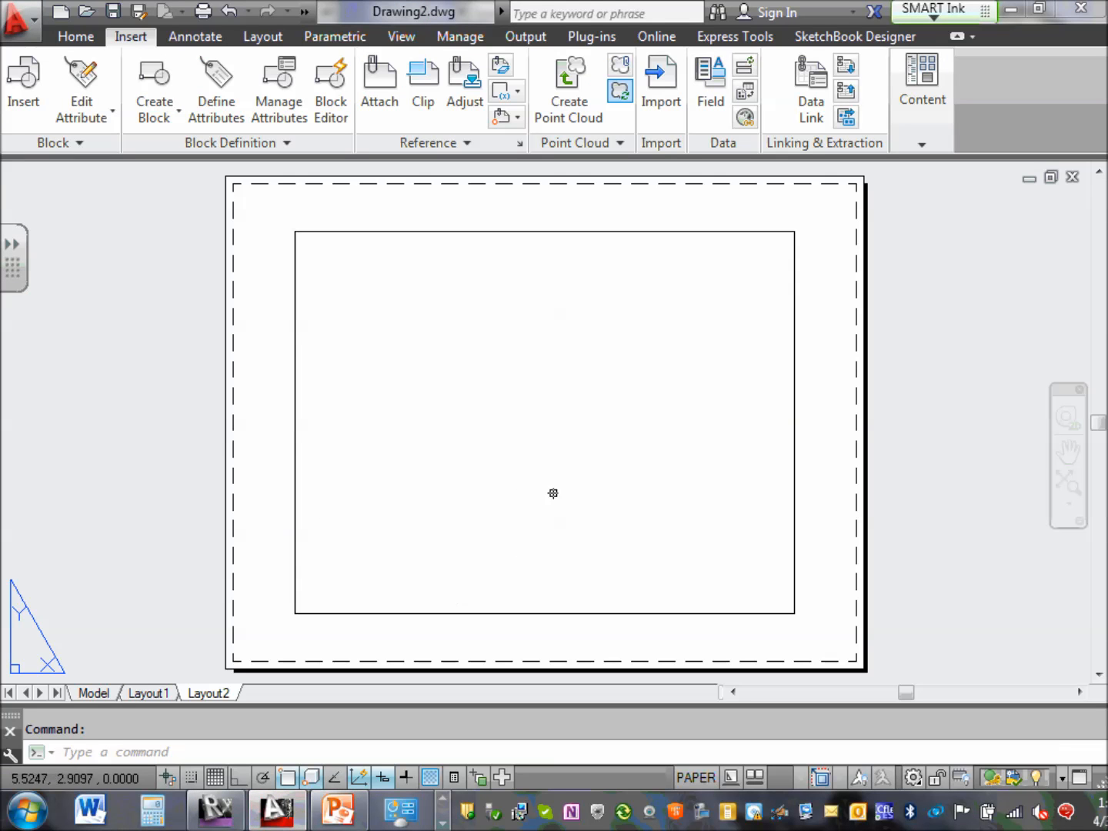
click(87, 693)
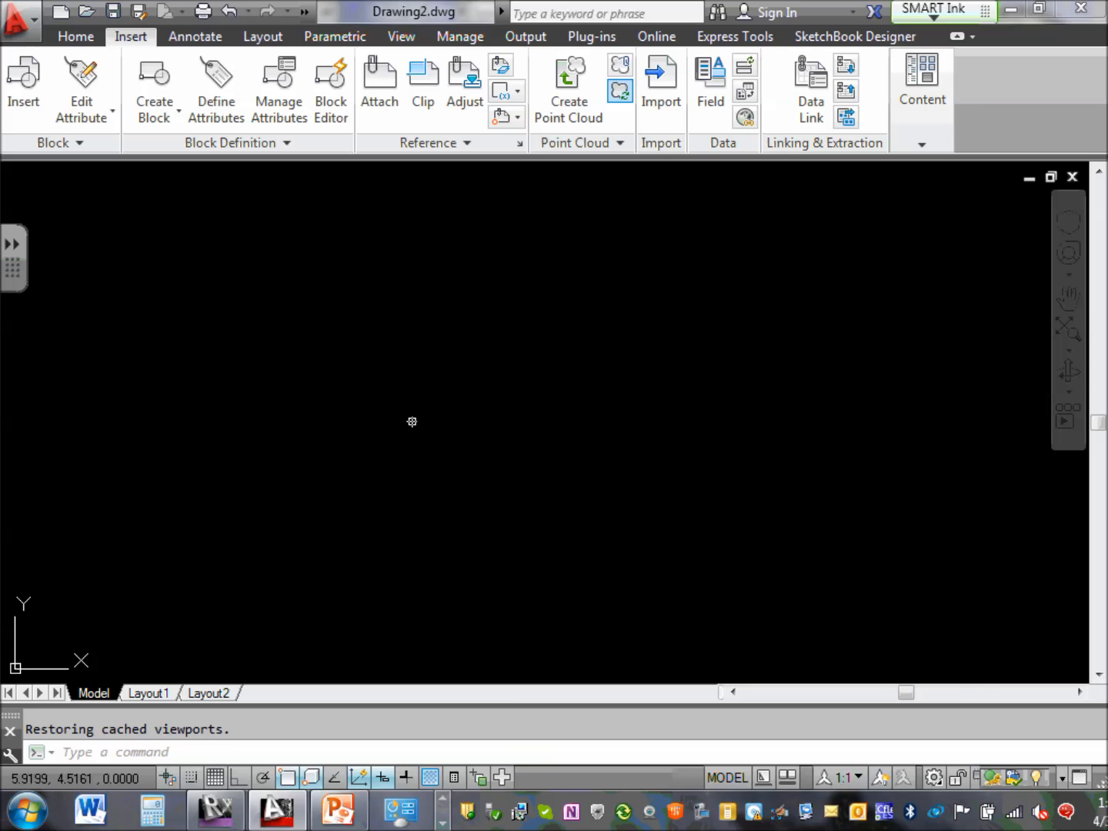
scroll(411, 420, down, 5)
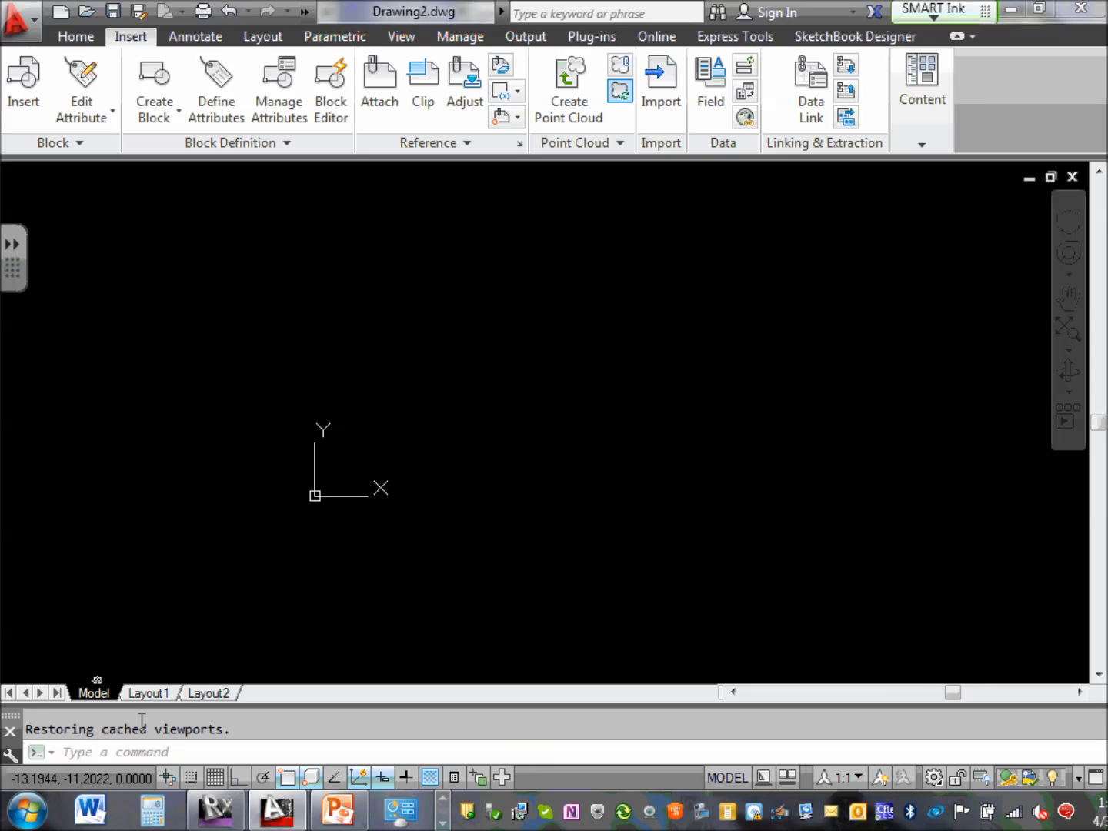
click(154, 693)
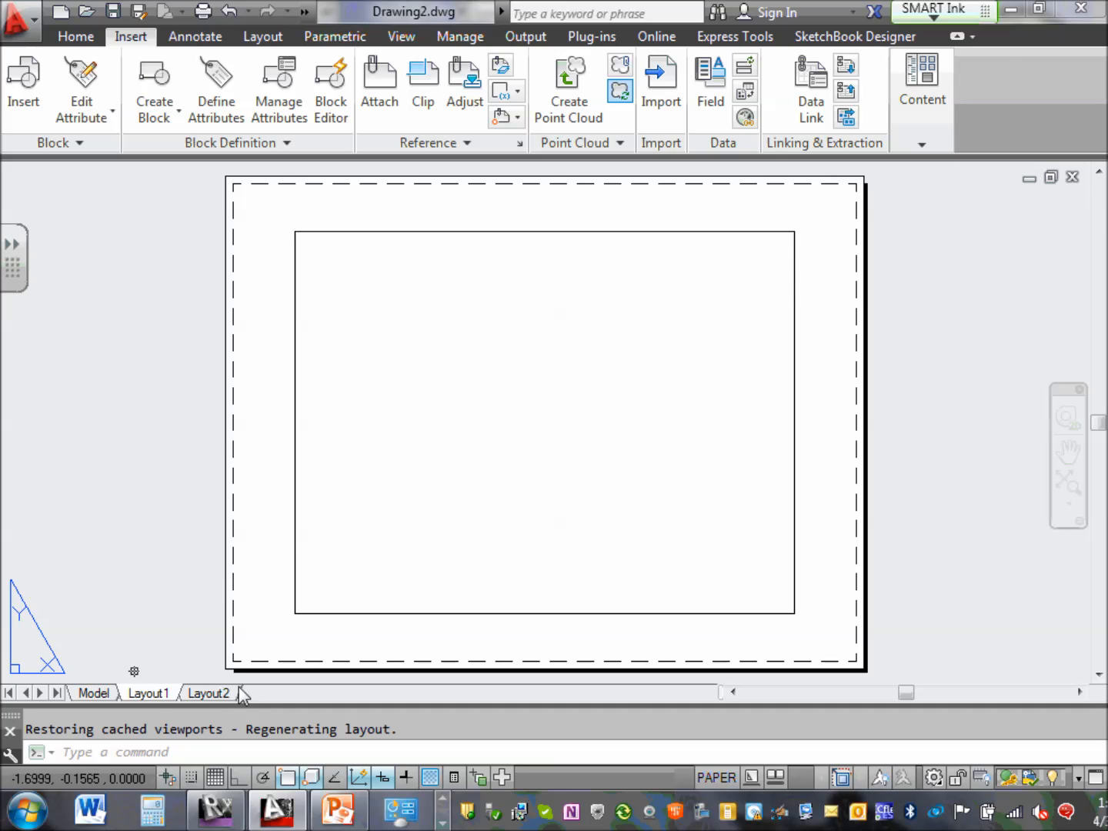
click(92, 694)
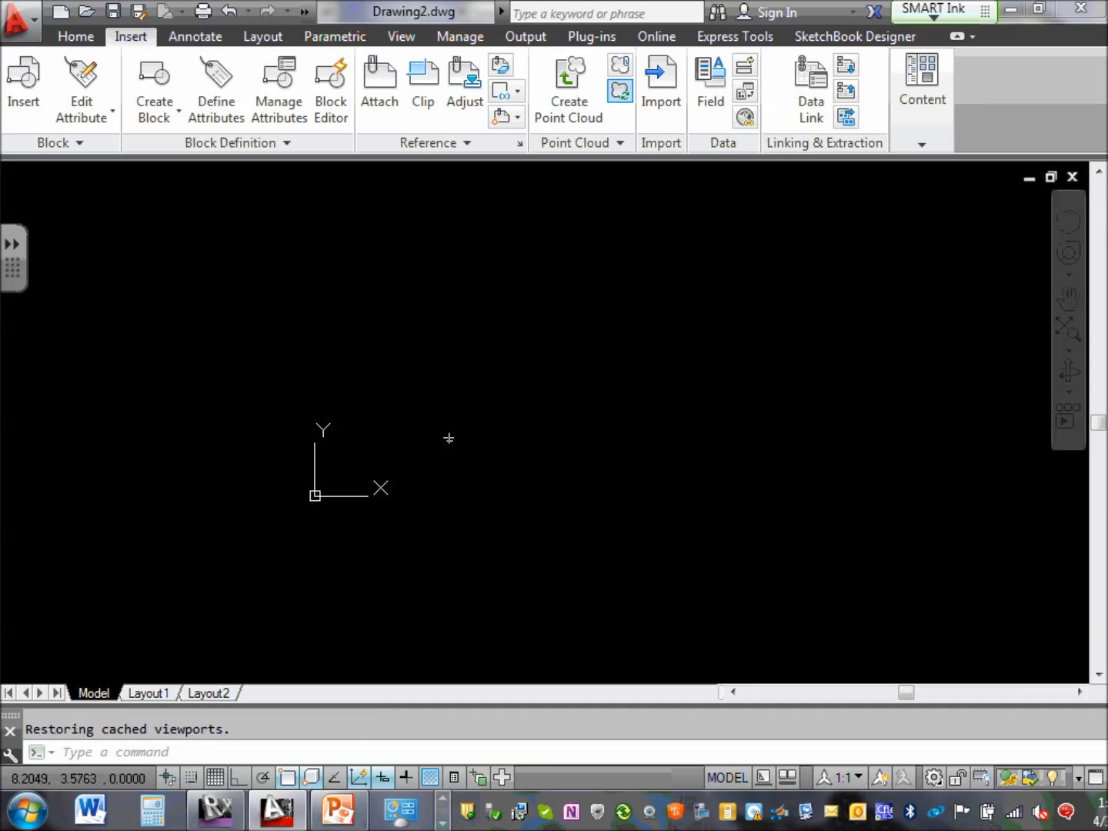
click(149, 694)
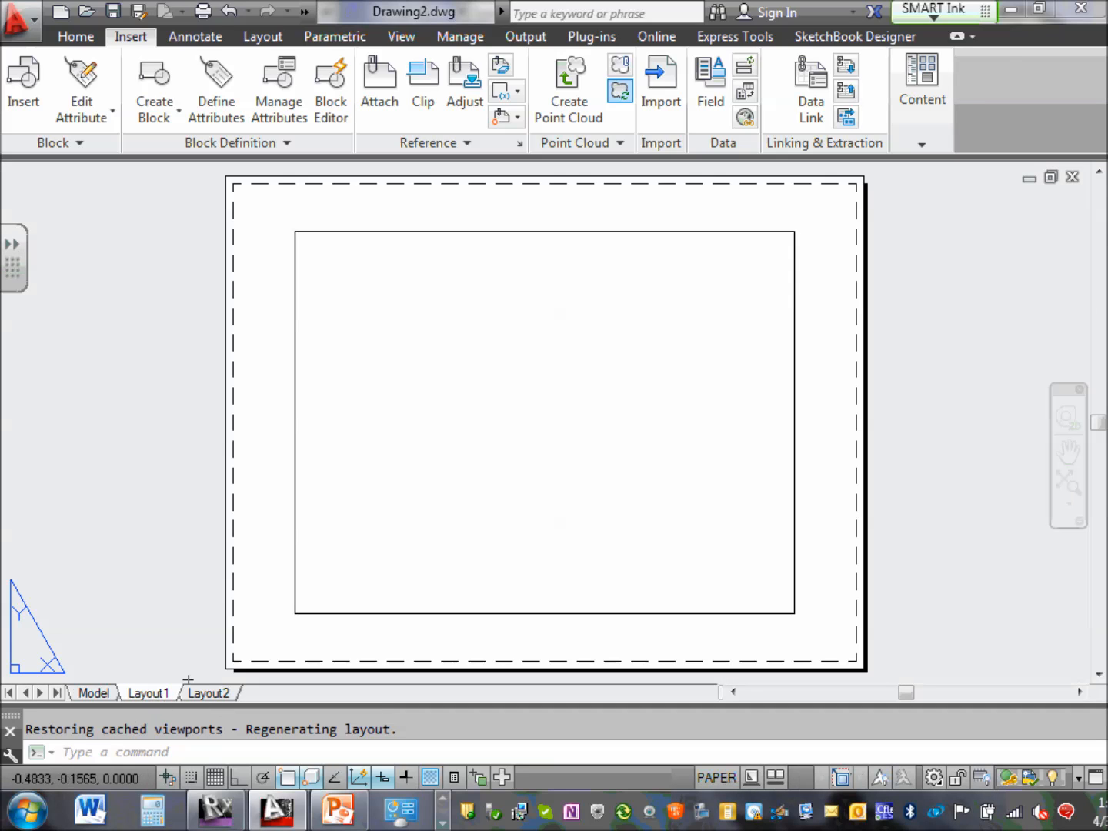
click(1009, 9)
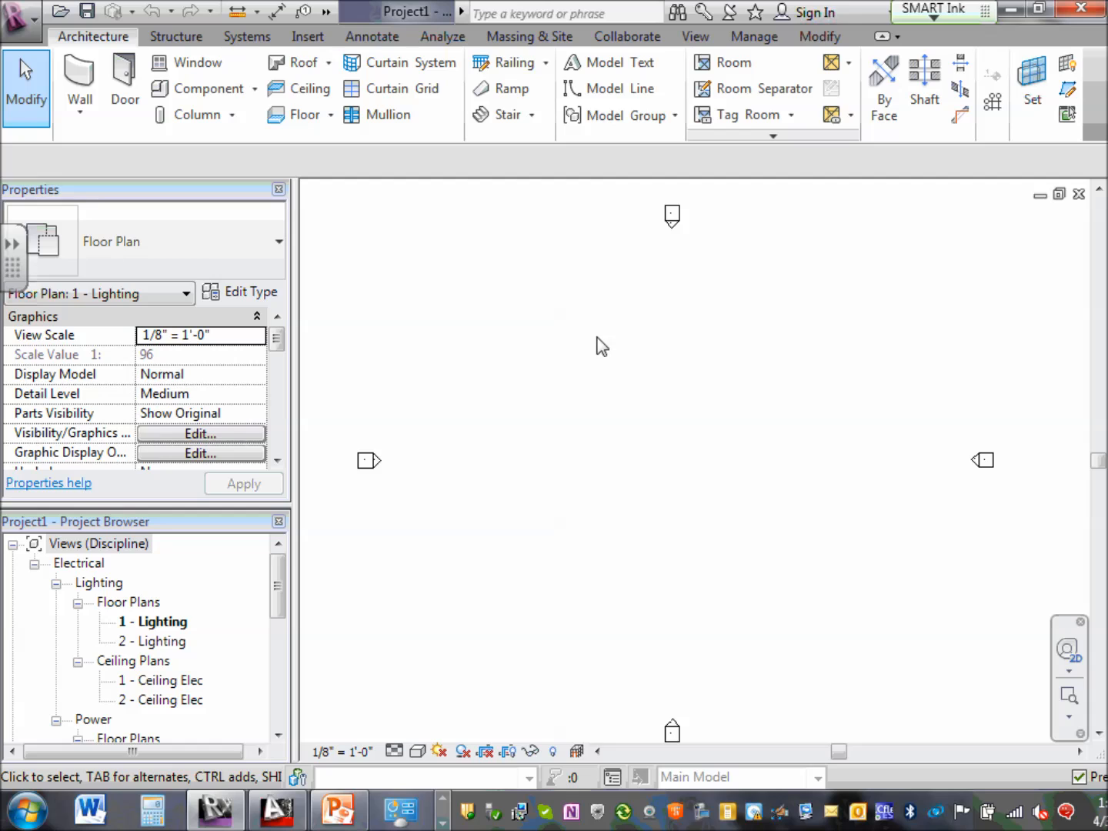
drag(273, 585, 287, 556)
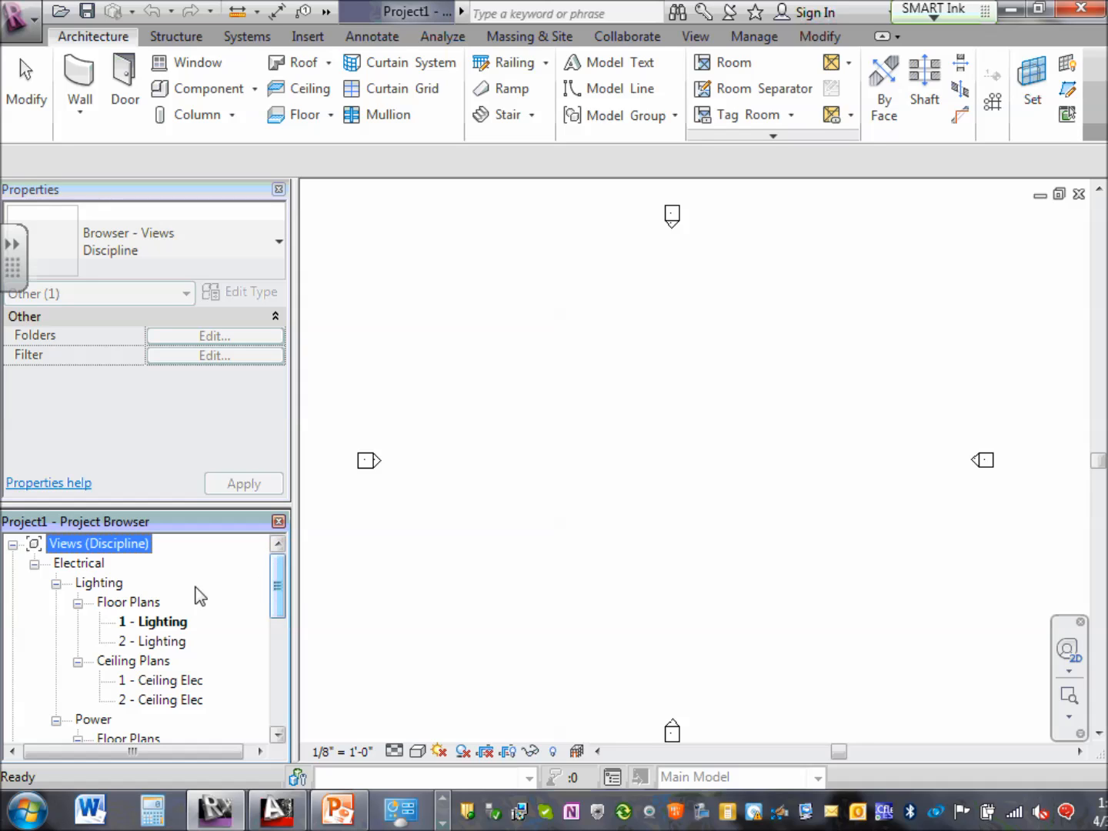
click(135, 502)
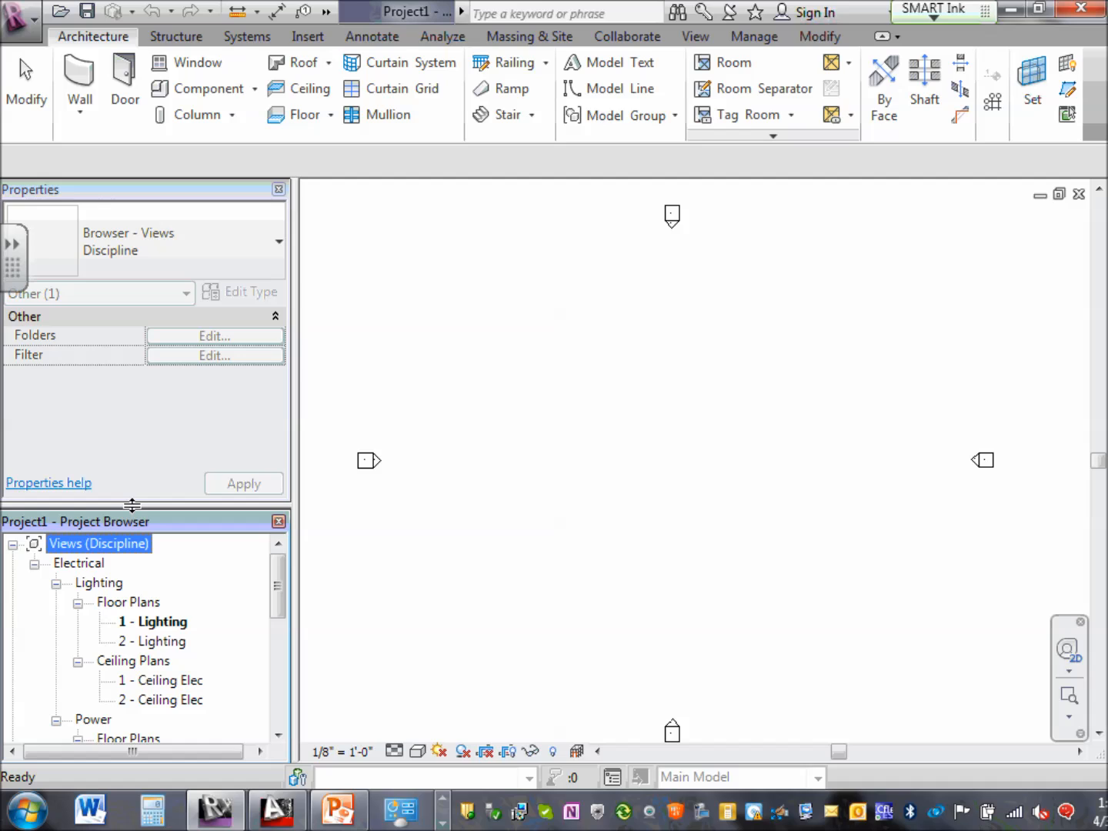
drag(132, 505, 141, 469)
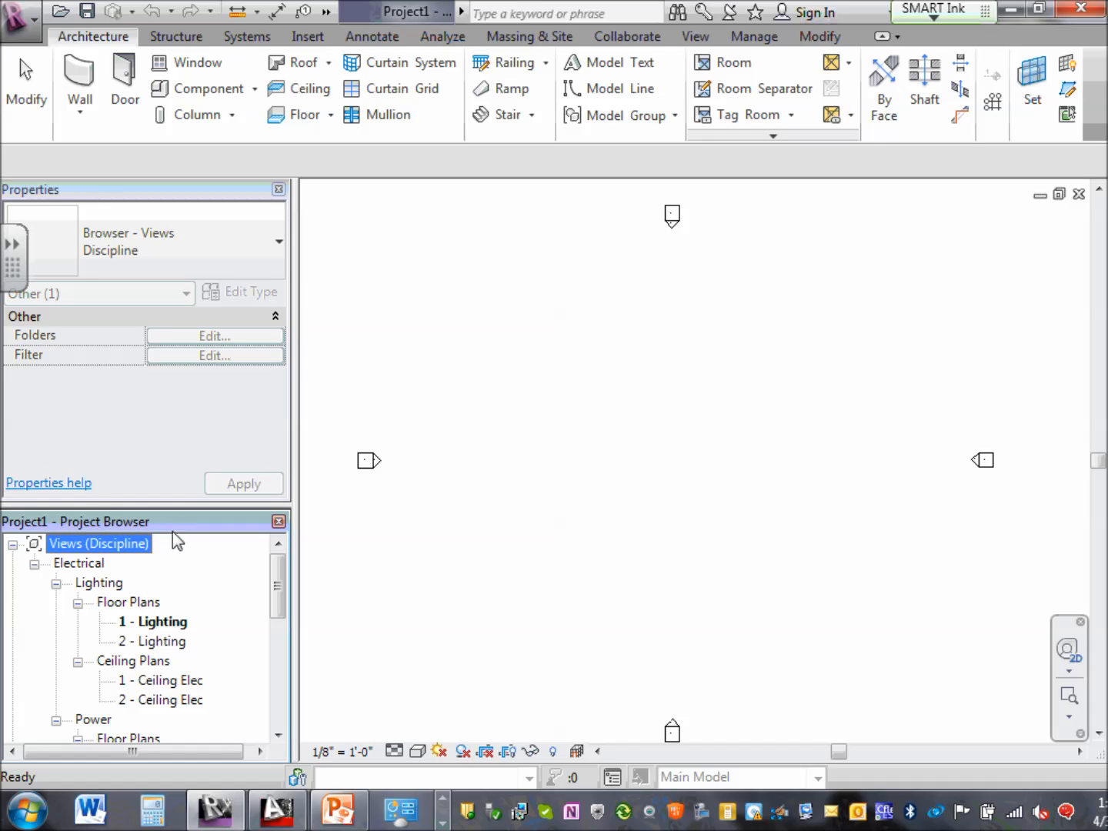
Collapse the Lighting and Power groups under Electrical in the Project Browser, keeping the Electrical discipline expanded.
click(55, 584)
click(34, 564)
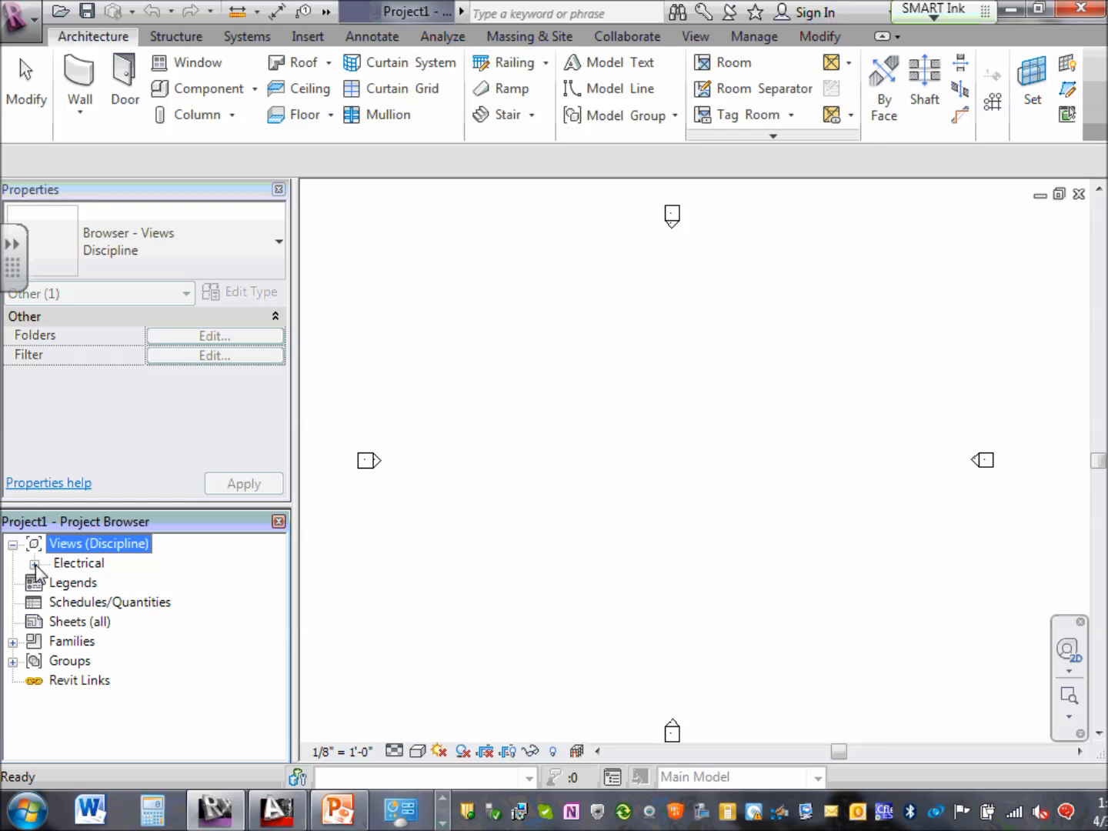
click(35, 565)
click(34, 564)
click(34, 564)
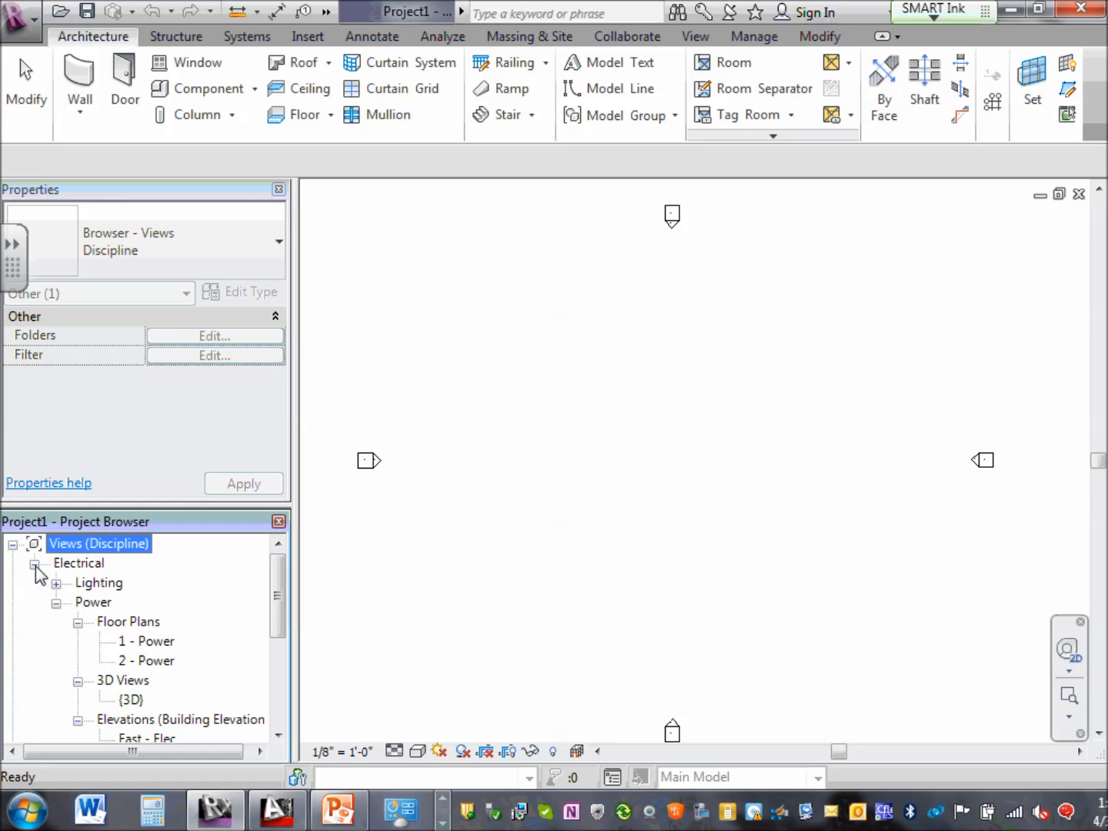
click(55, 602)
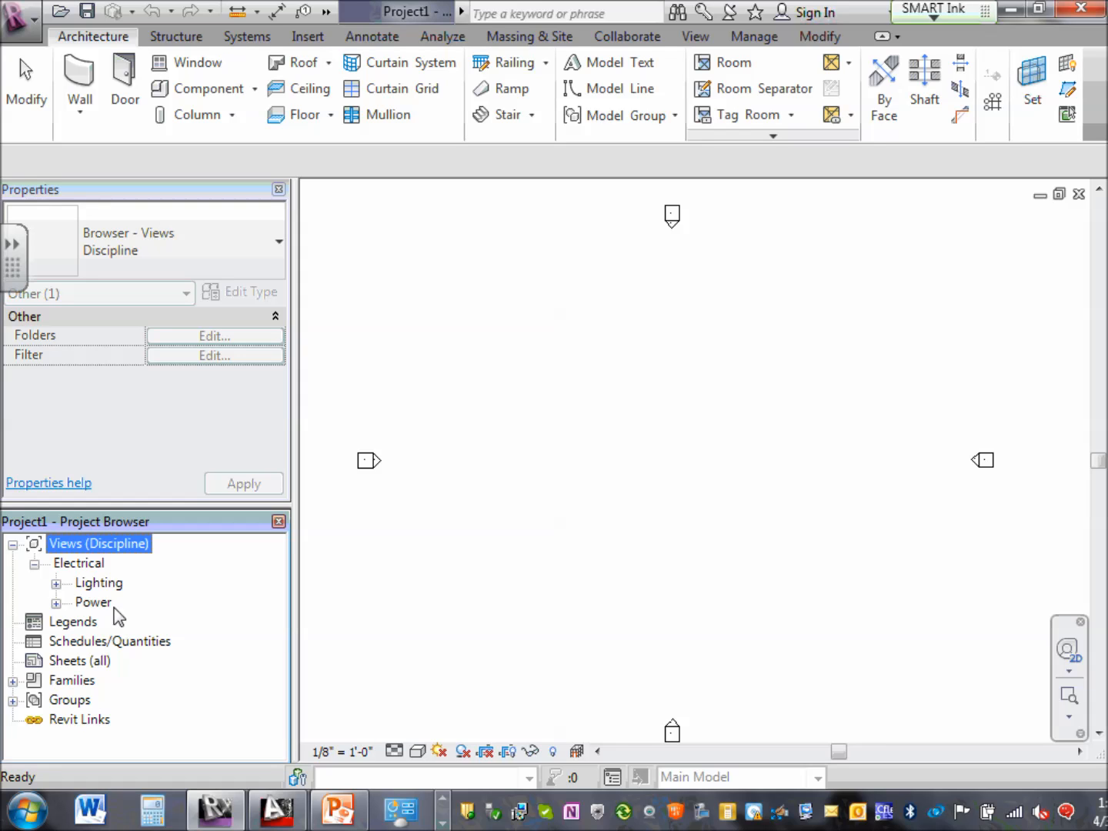
Expand the Lighting group and examine its Floor Plans and Ceiling Plans, comparing the 1 - Lighting and 2 - Lighting entries.
click(56, 584)
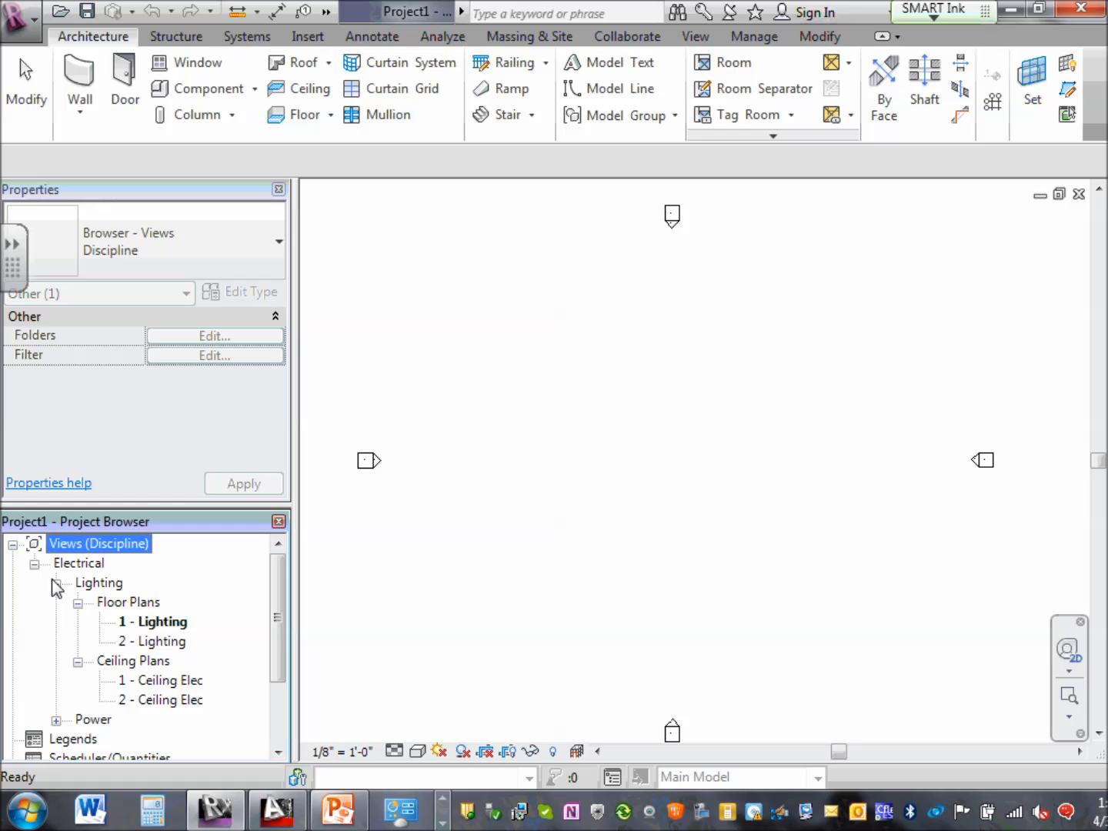
click(135, 606)
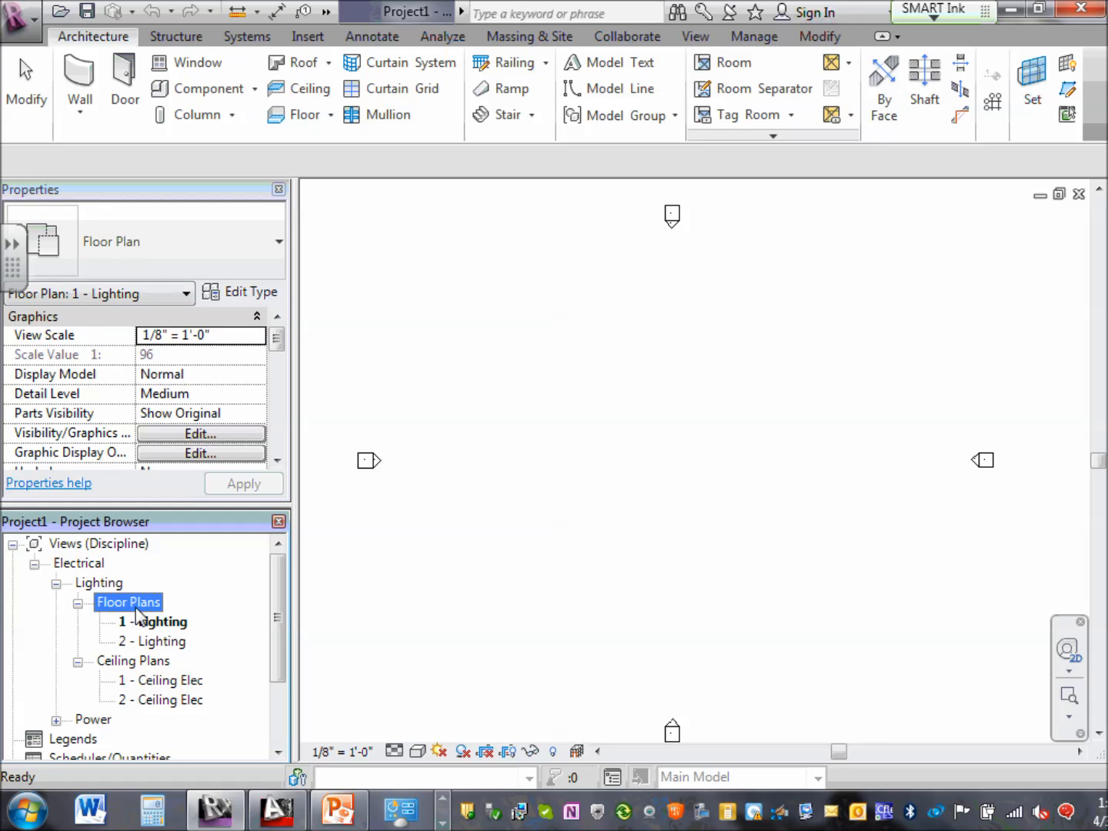
click(143, 663)
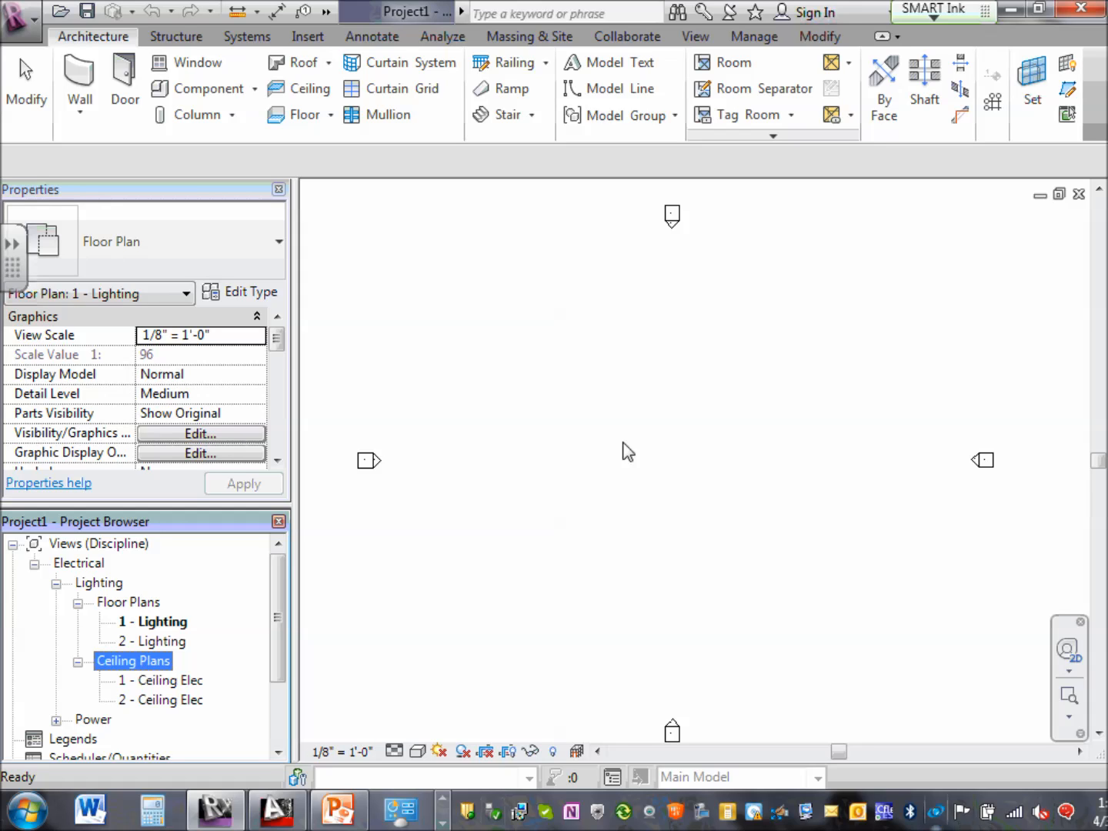
click(151, 623)
click(158, 643)
click(159, 624)
click(160, 642)
click(163, 627)
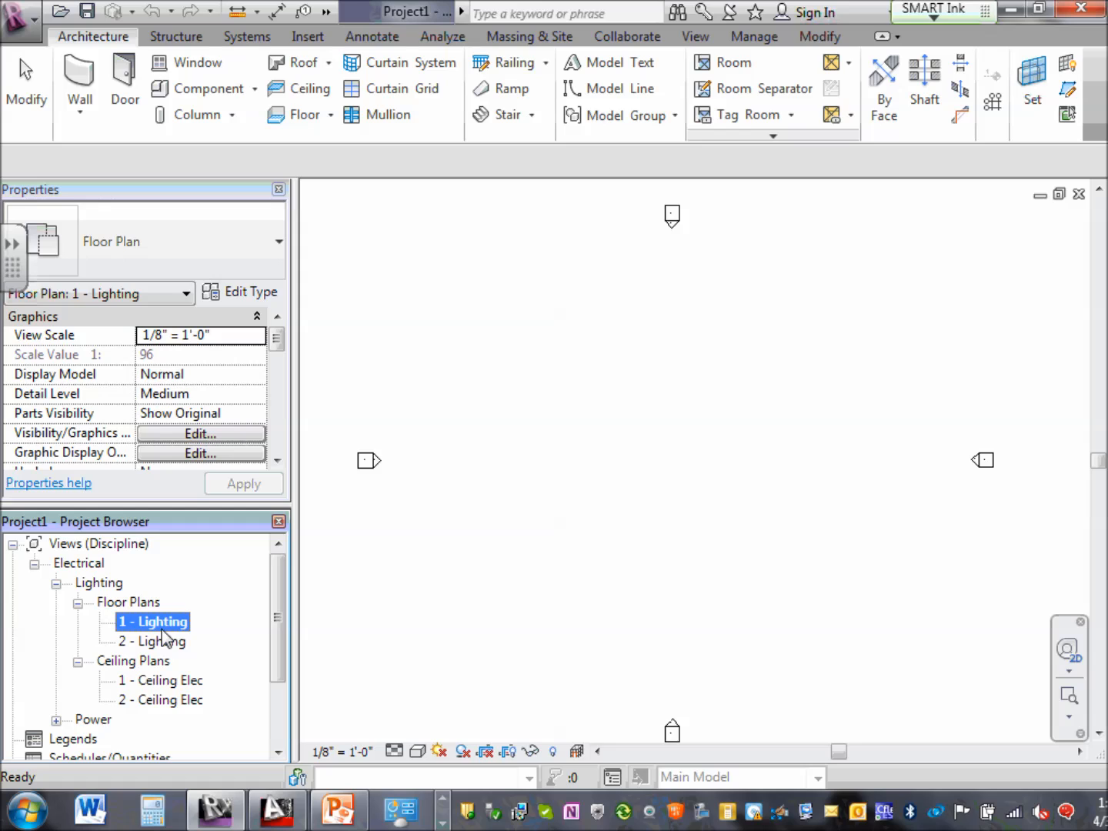
Collapse Floor Plans and Ceiling Plans under Lighting and expand the Power group to examine its views.
click(79, 604)
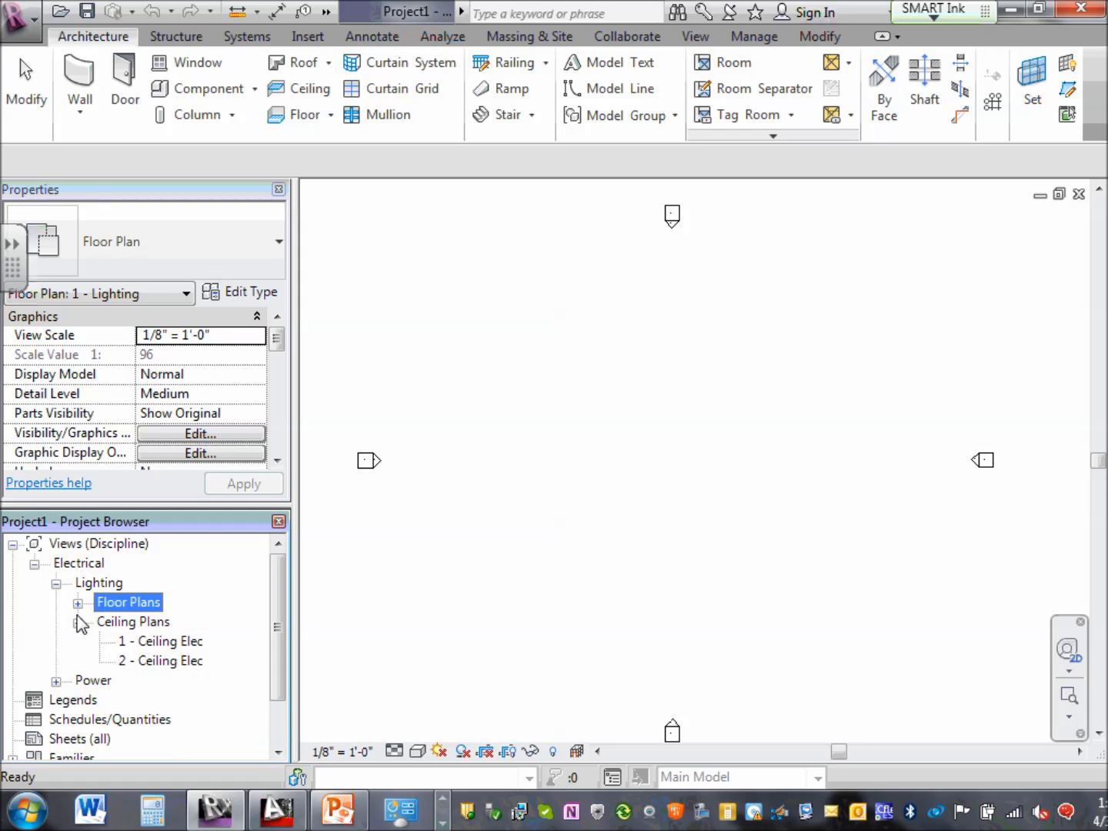
click(79, 622)
click(56, 641)
scroll(80, 651, down, 1)
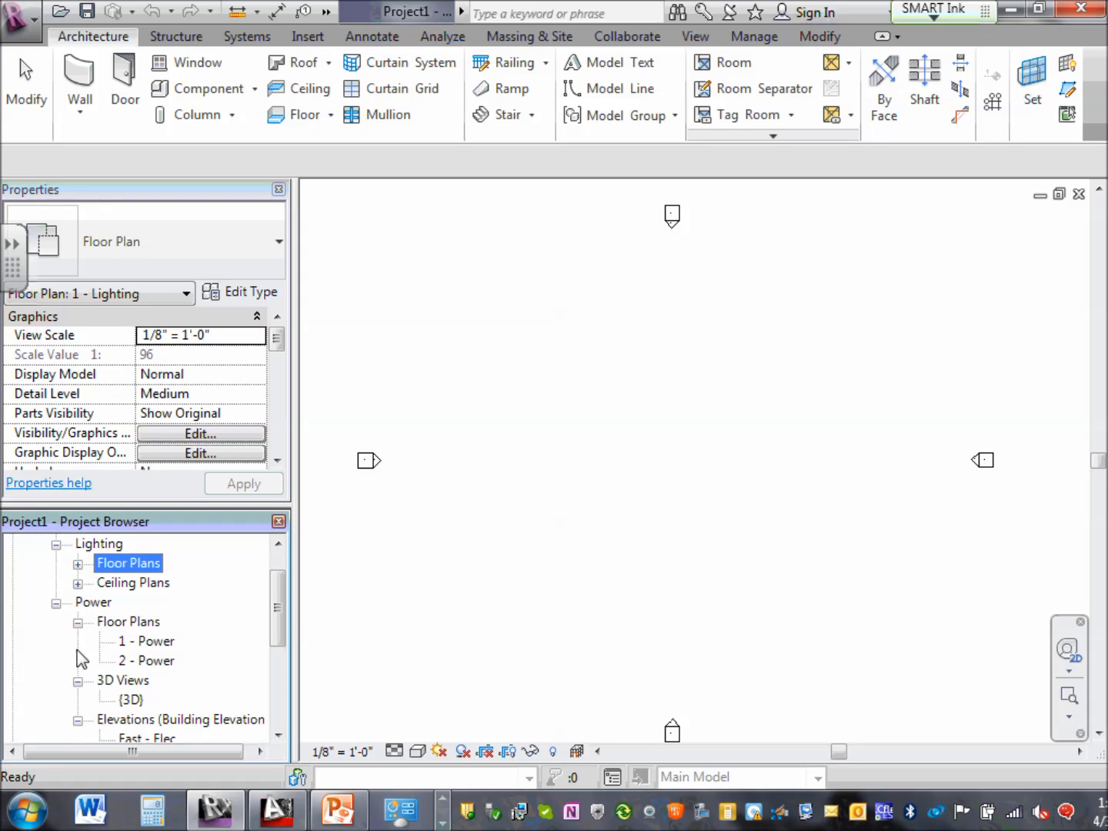
Select the 1 - Power floor plan, the {3D} view and the East - Elec elevation under Power to examine their properties.
scroll(83, 660, down, 1)
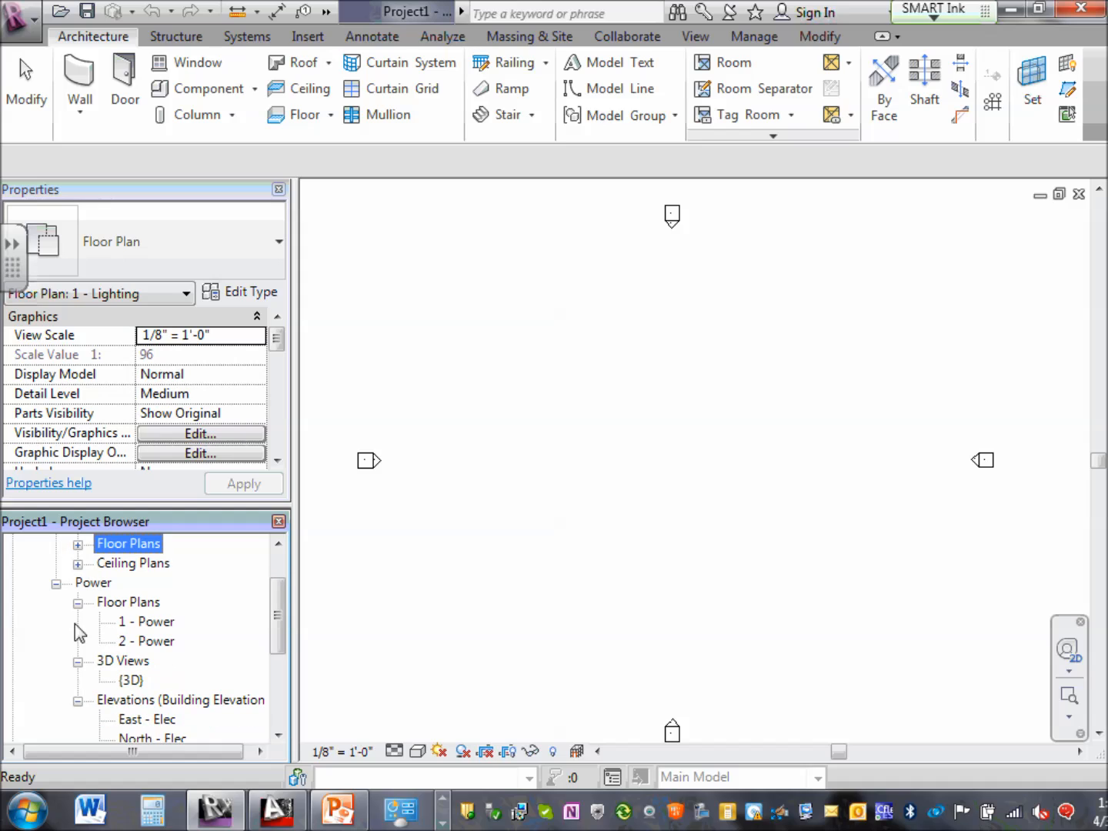
click(141, 625)
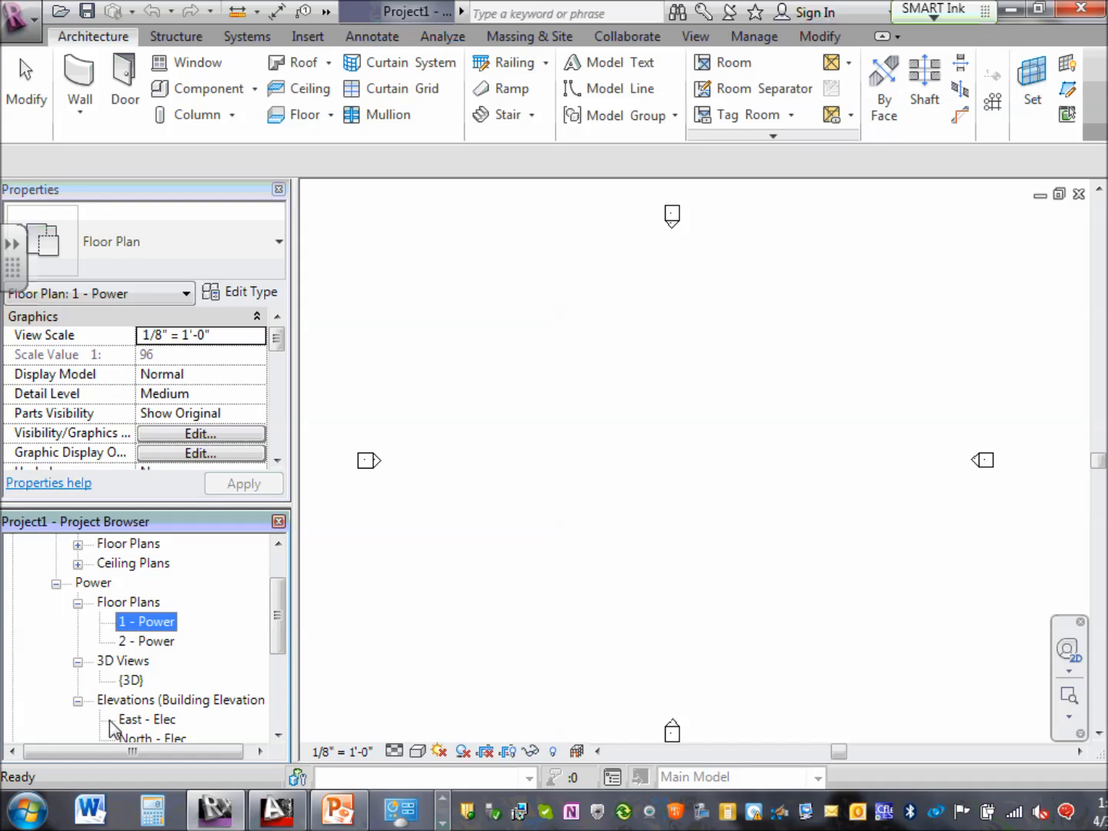
click(133, 680)
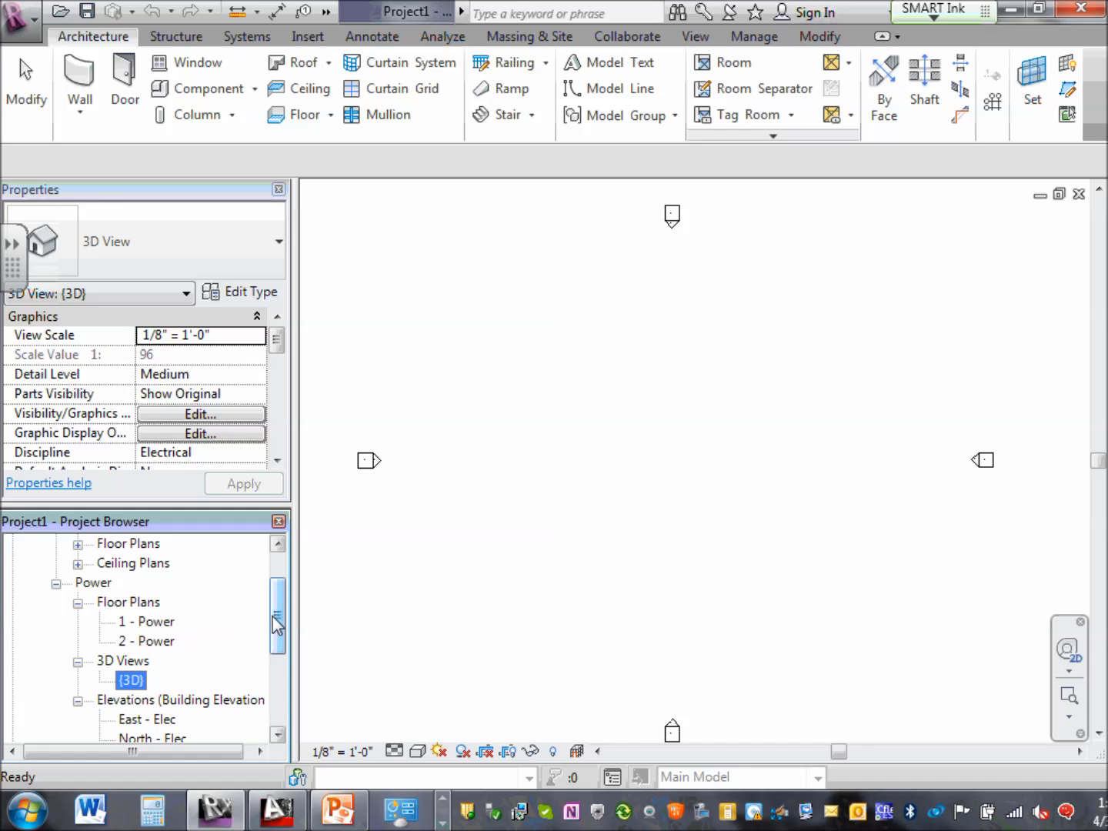
scroll(280, 636, down, 2)
click(142, 605)
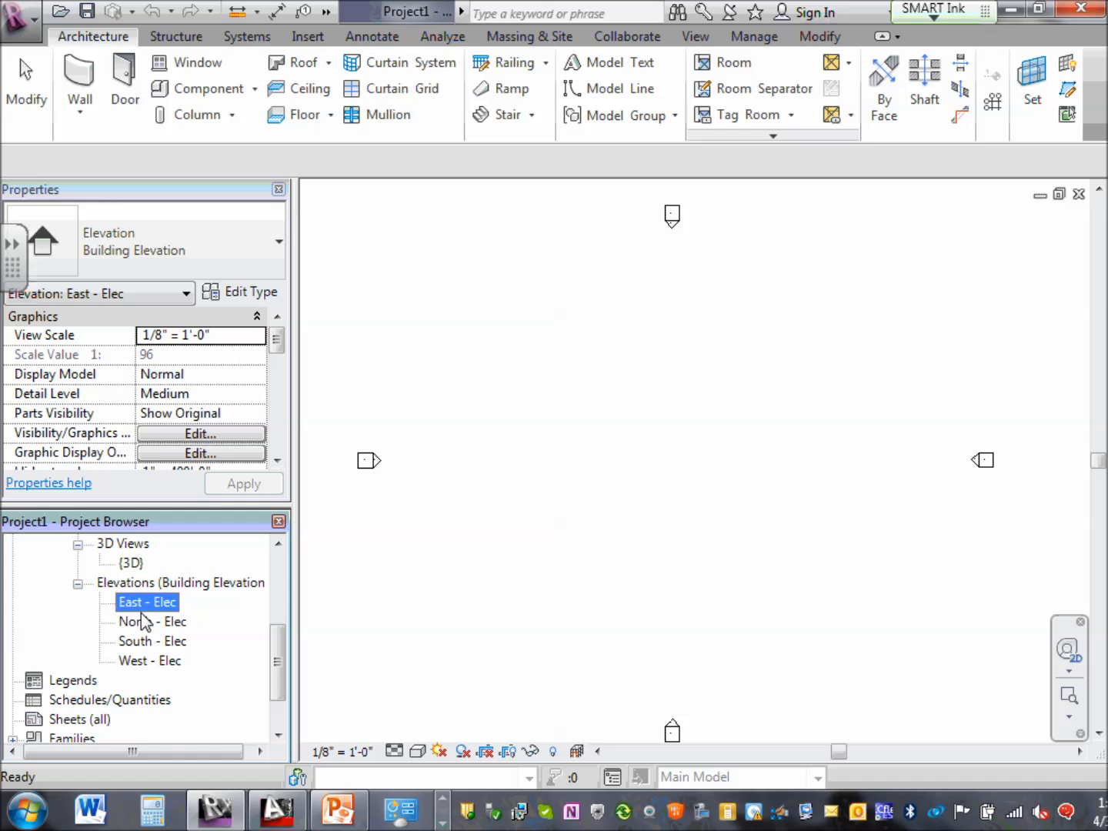
Collapse and re-expand the Lighting and Power groups, leaving Power's Floor Plans collapsed and Lighting's Floor Plans expanded.
scroll(142, 619, up, 2)
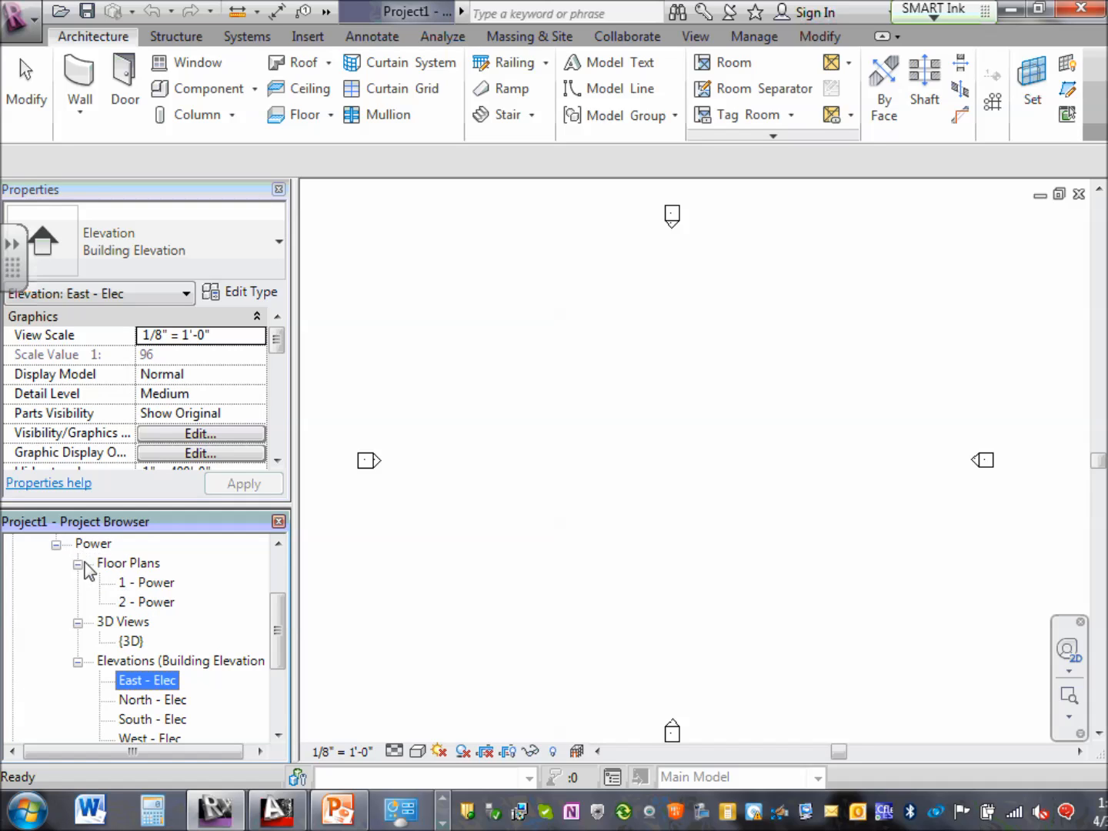
scroll(89, 573, up, 2)
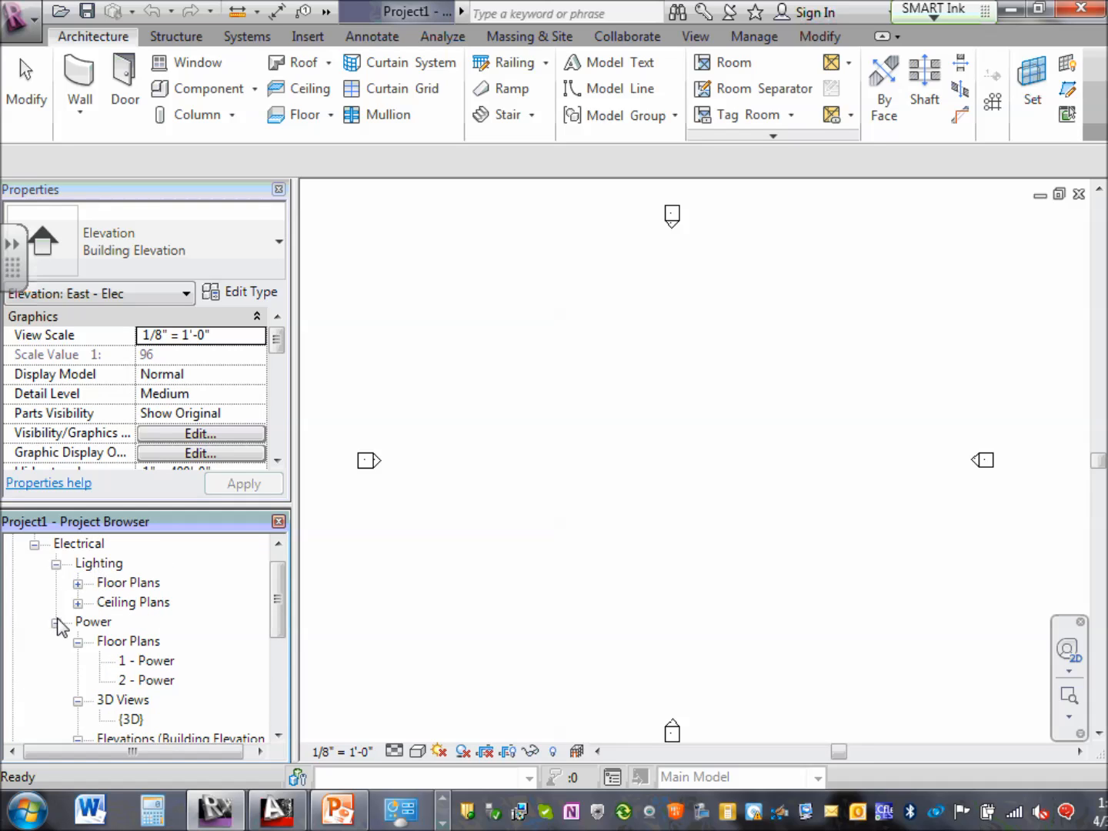
click(57, 622)
click(56, 564)
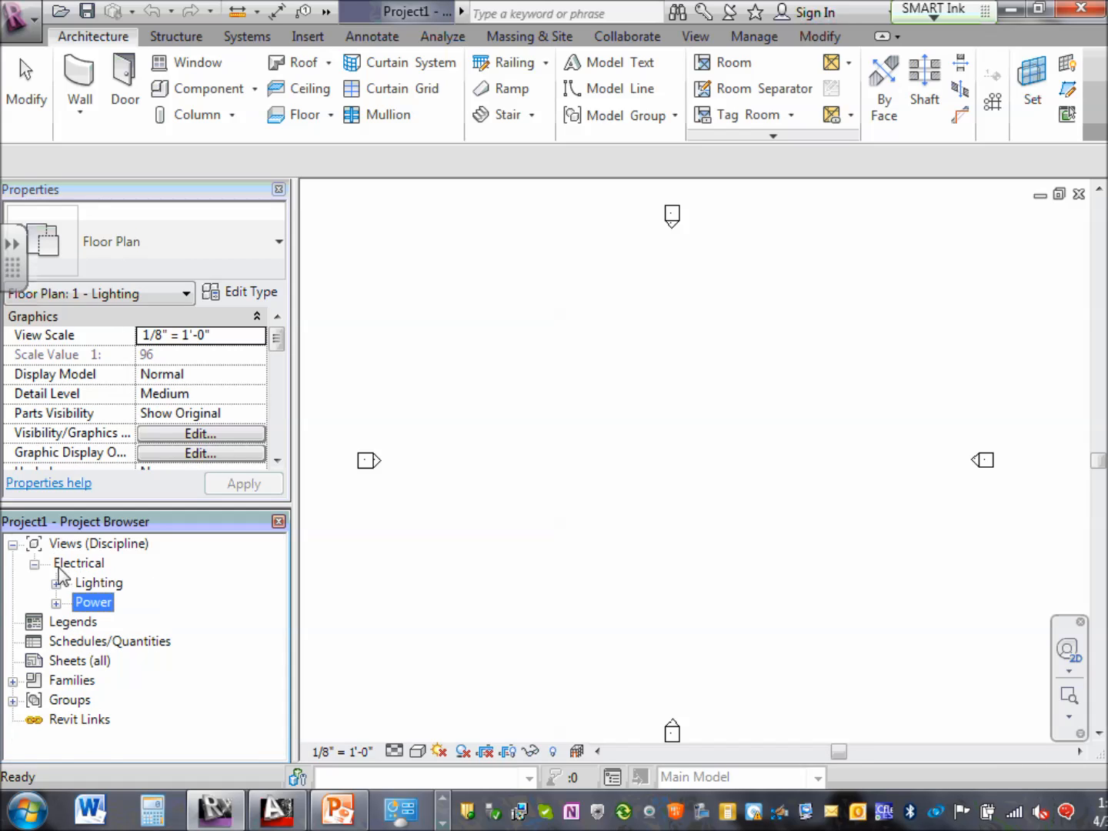
click(56, 583)
click(57, 641)
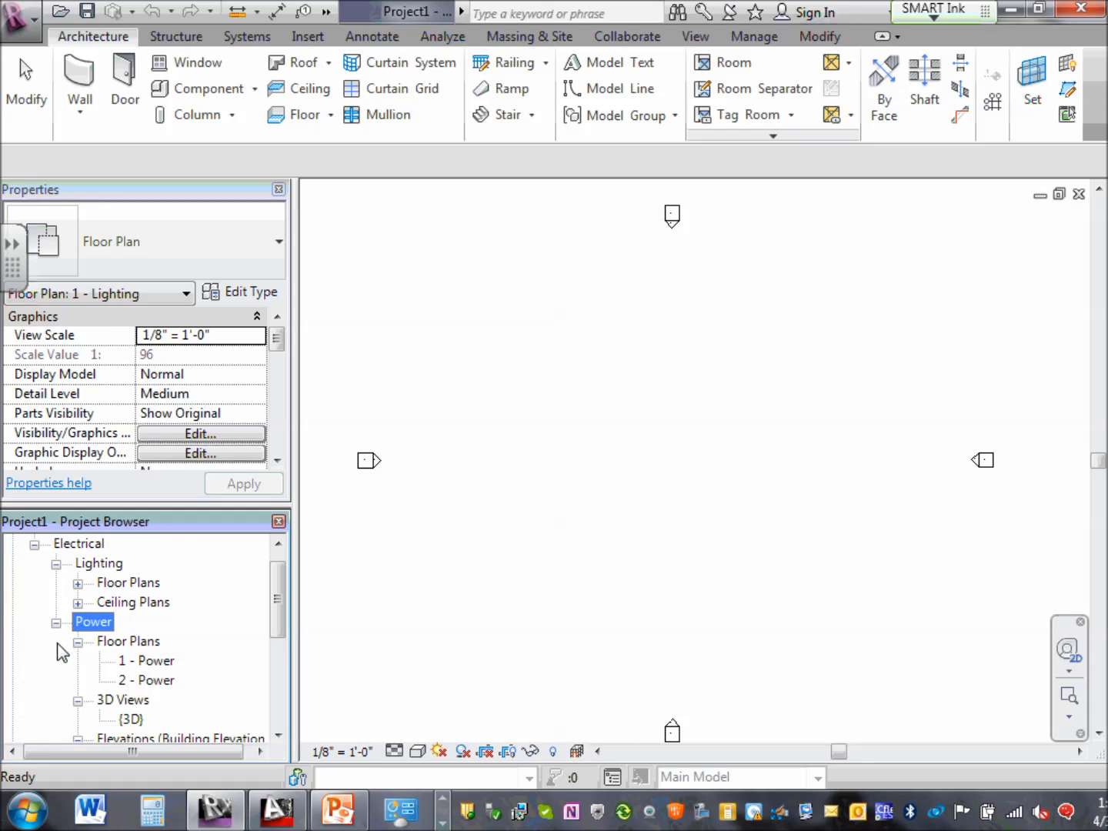
click(78, 641)
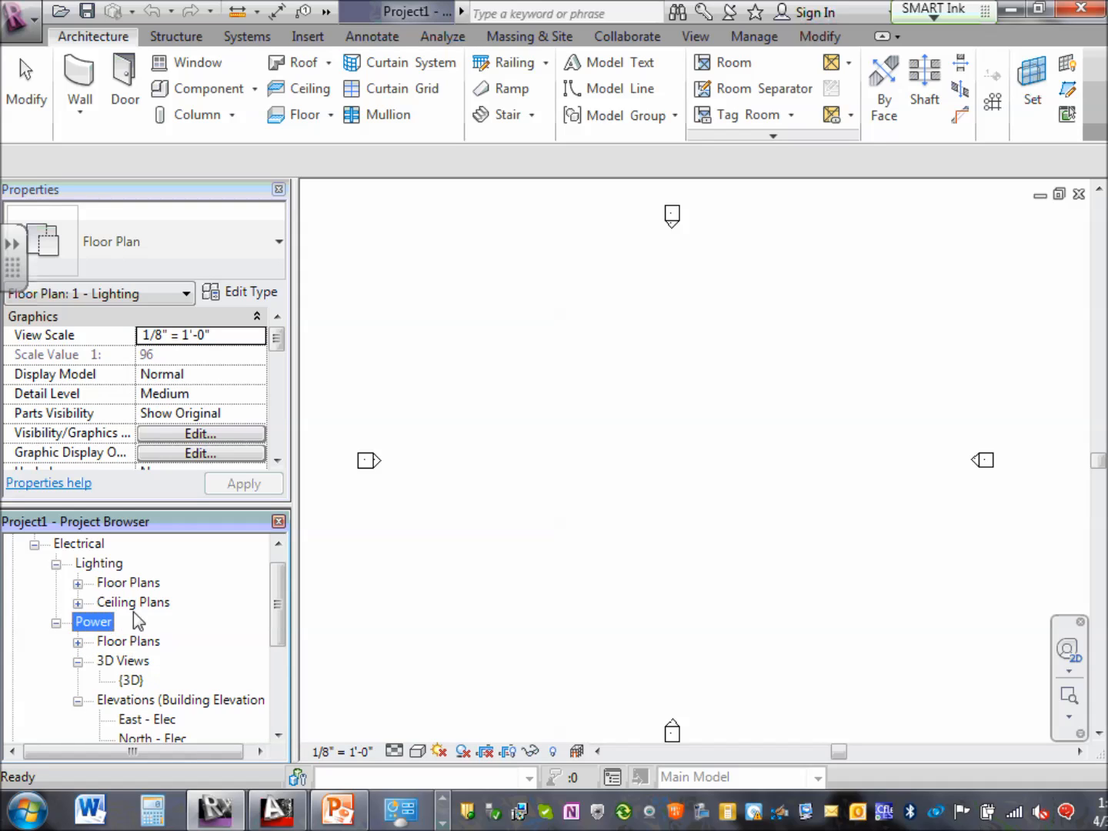
click(79, 565)
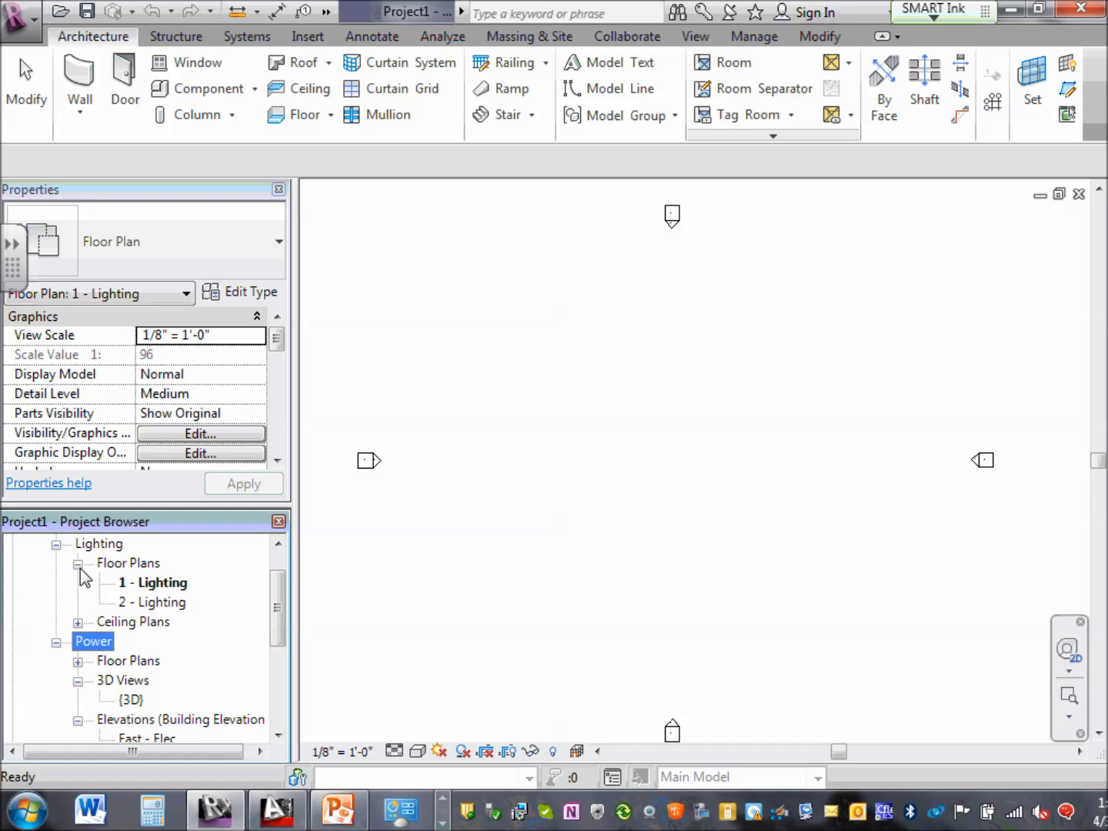
Select the Schedules/Quantities and Sheets (all) categories in the Project Browser to examine them.
drag(274, 599, 282, 674)
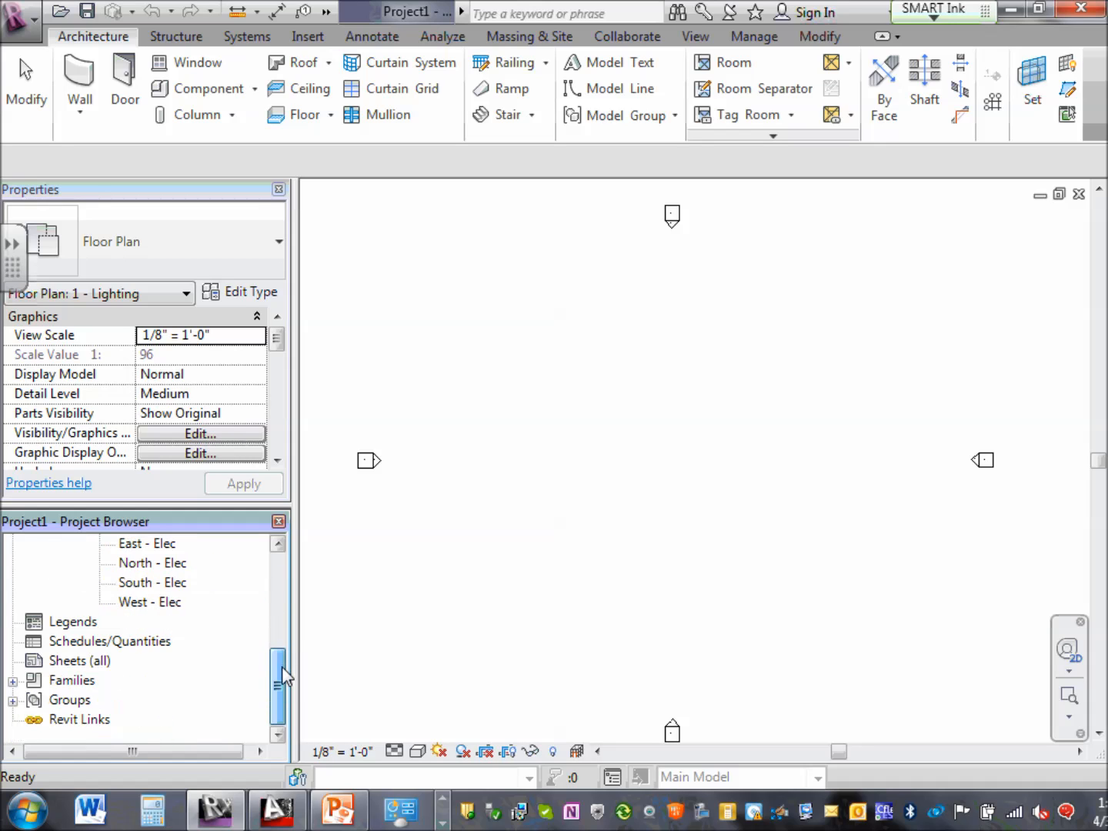
click(104, 645)
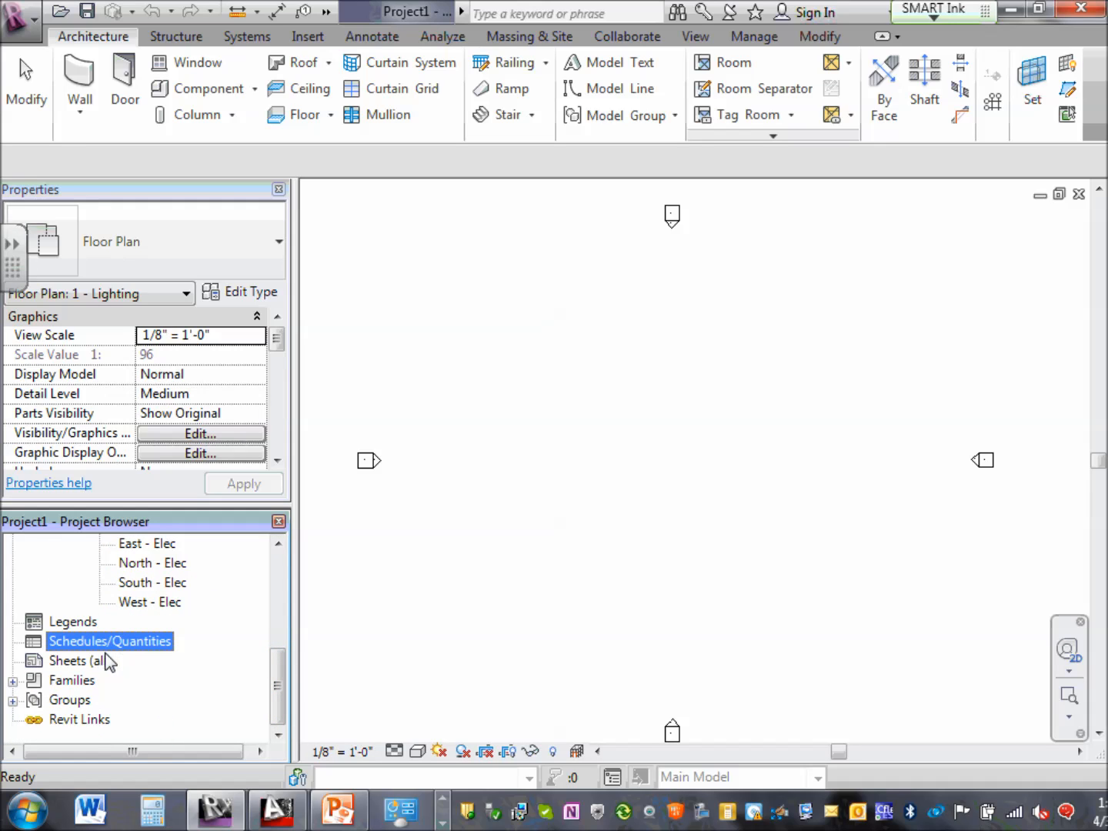
click(105, 656)
click(111, 648)
click(79, 661)
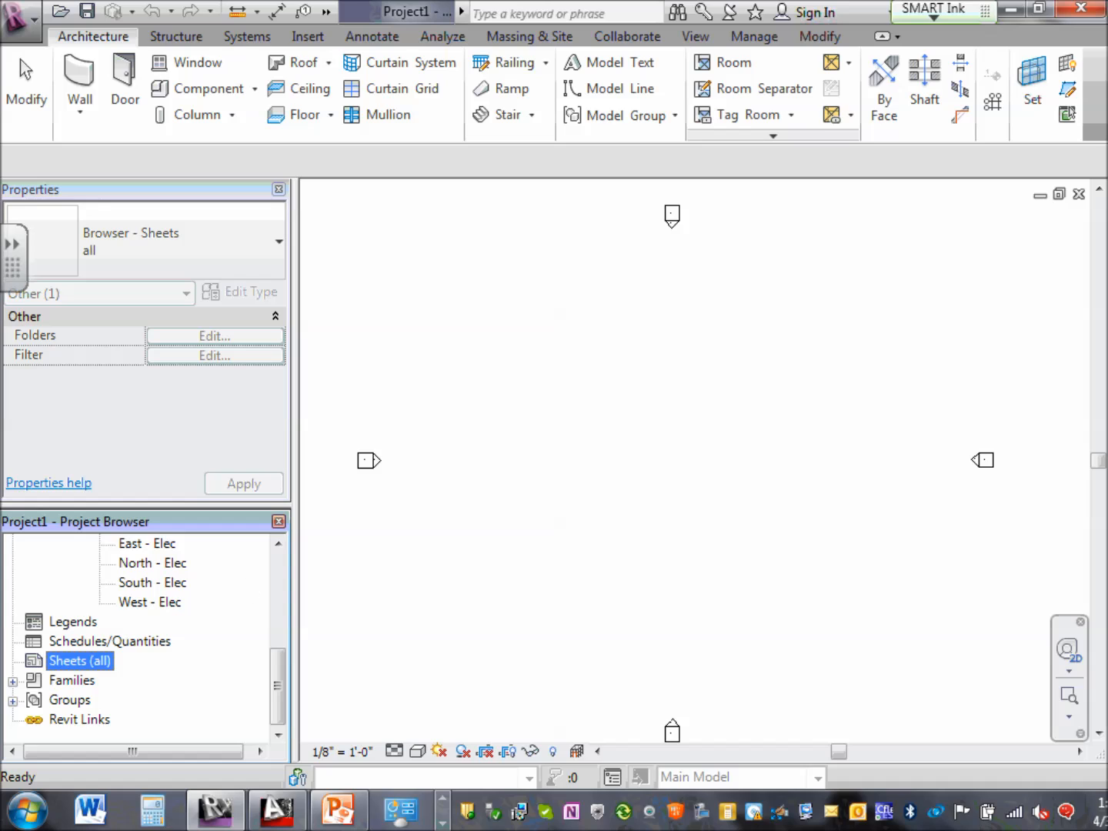
Expand Families in the Project Browser and look through its family categories.
click(13, 682)
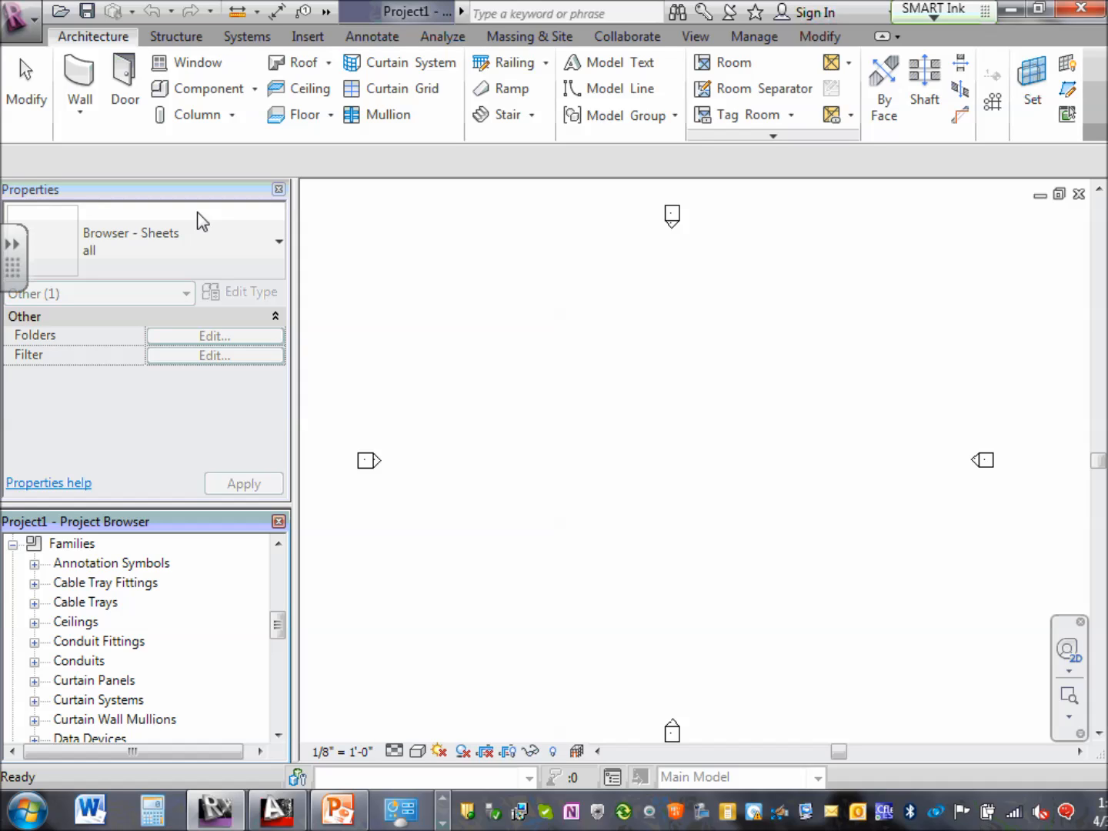
scroll(93, 583, down, 1)
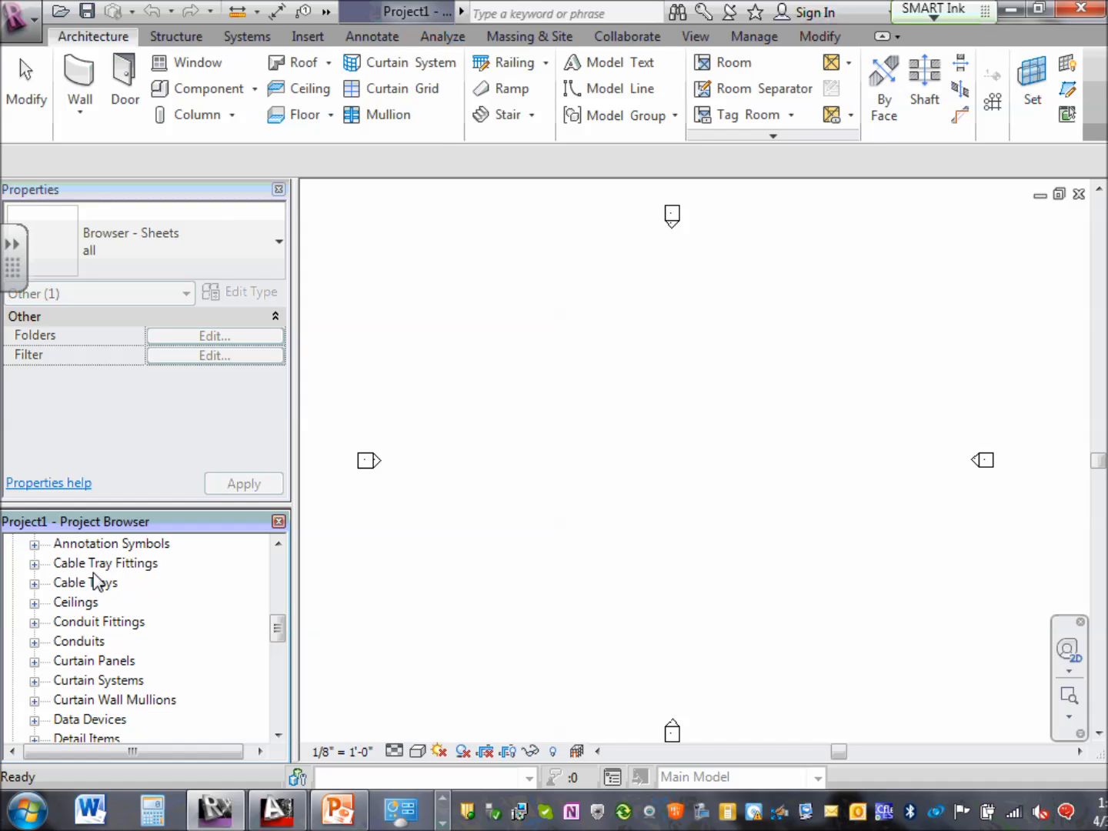
scroll(157, 643, down, 5)
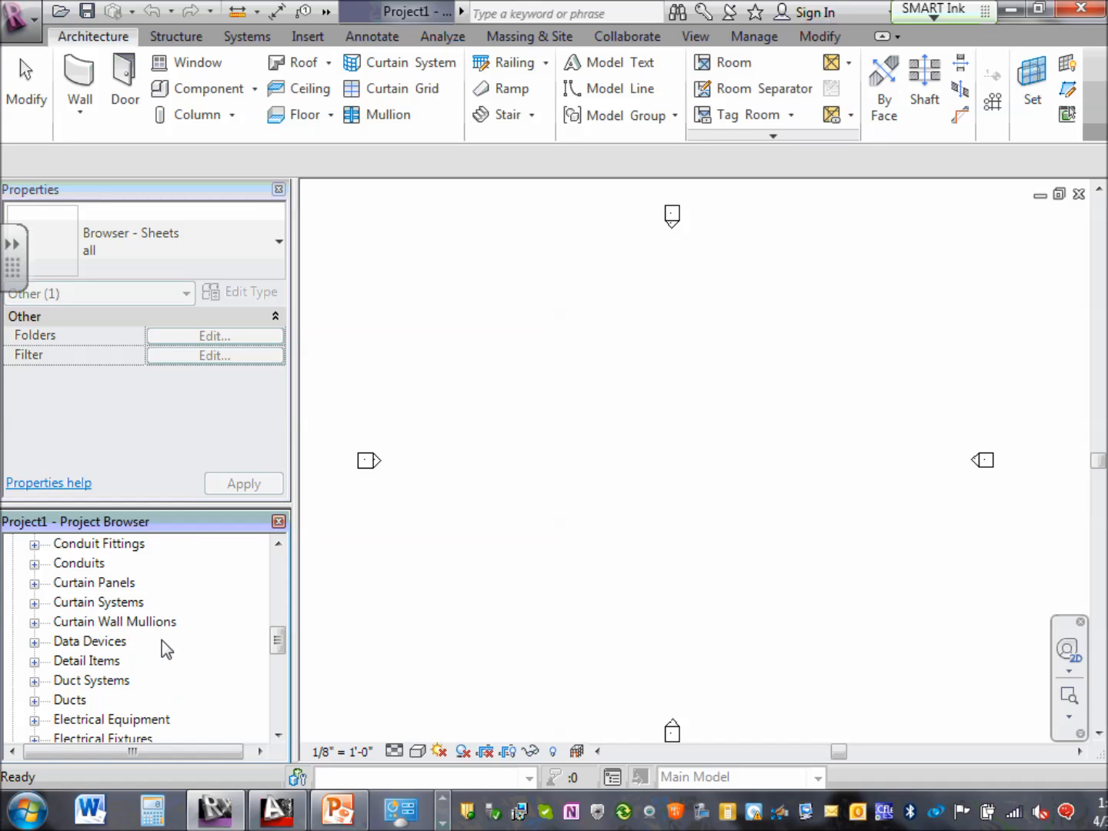
scroll(163, 639, up, 9)
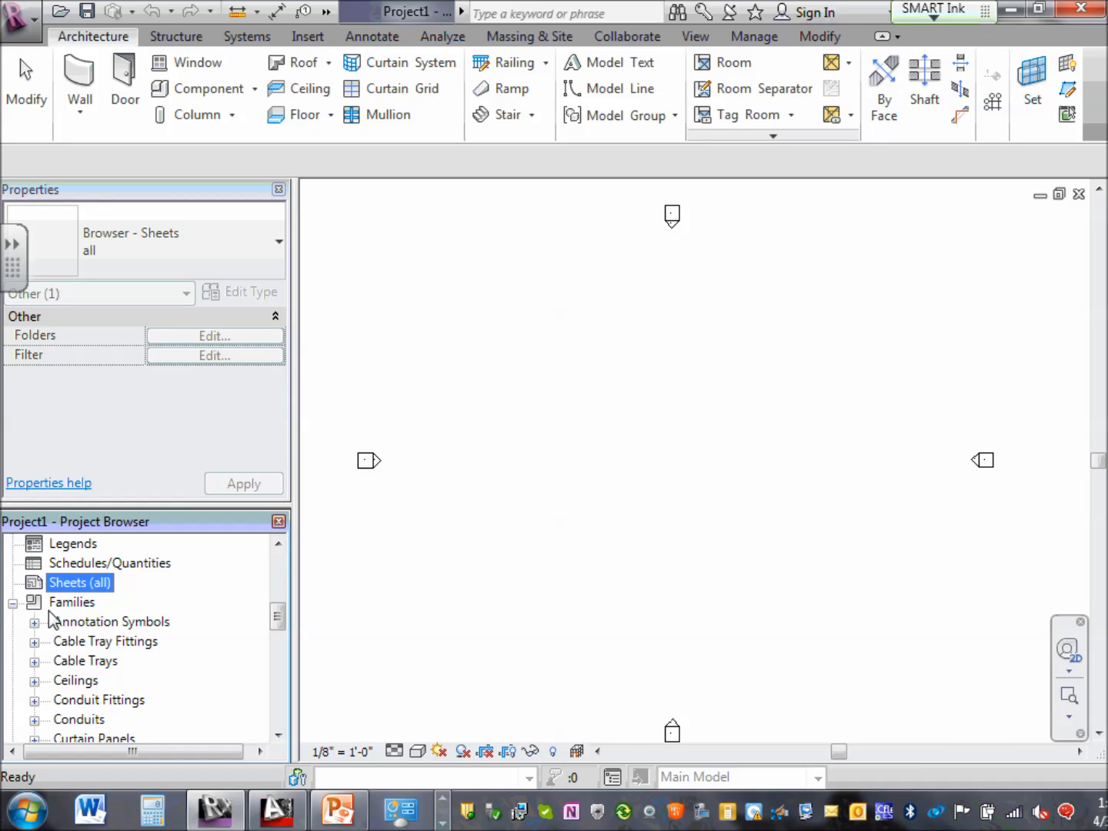
scroll(51, 613, down, 5)
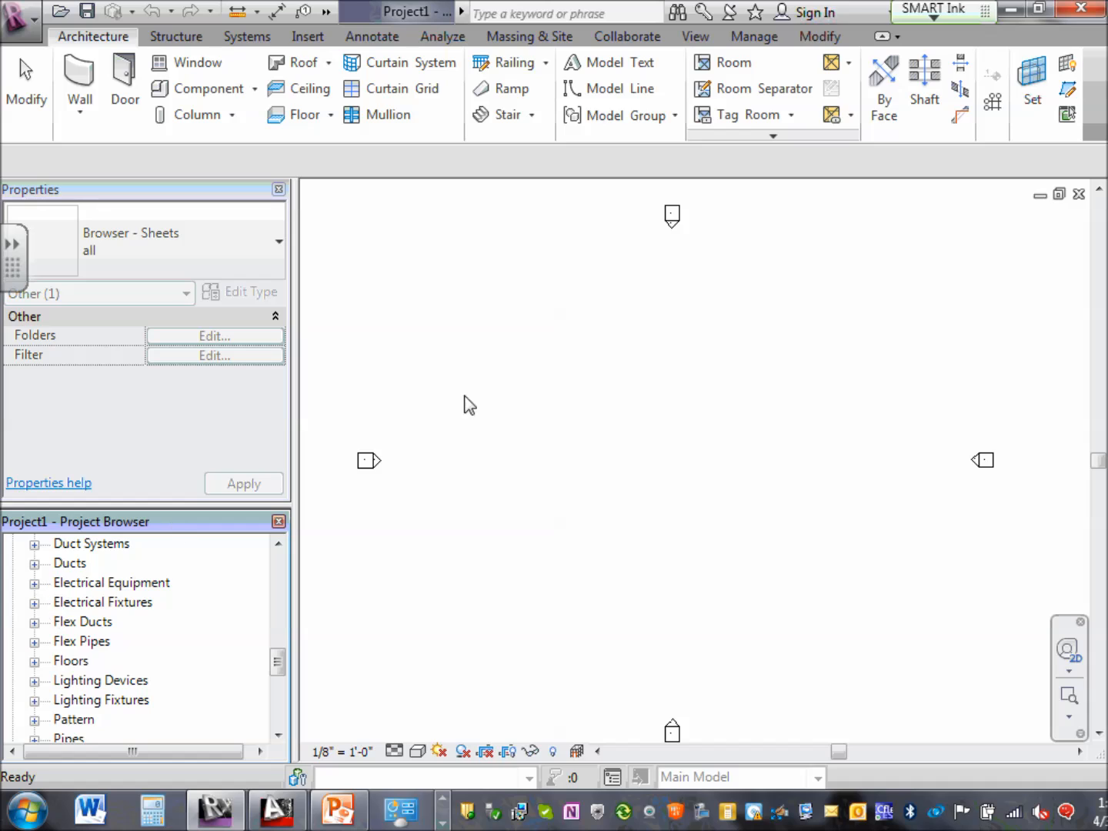
Review the User Interface visibility options, including Project Browser and Properties, and close the list without changing anything.
click(696, 37)
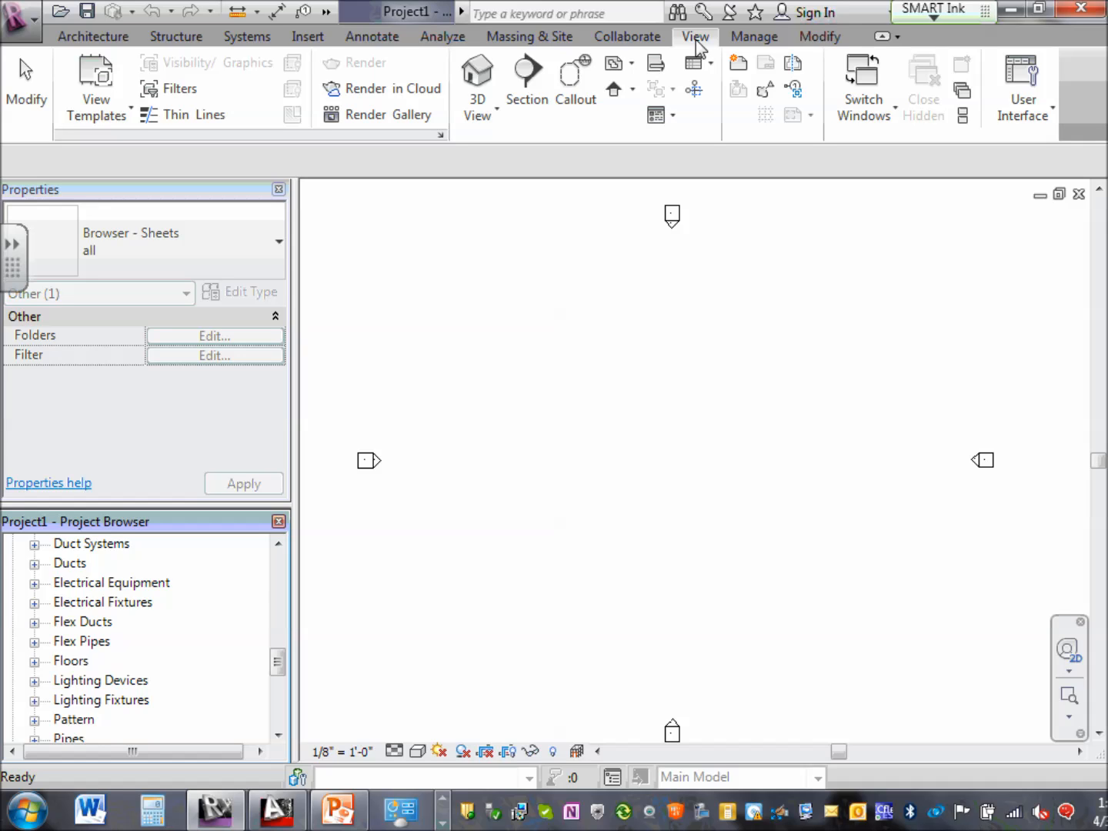
click(1049, 115)
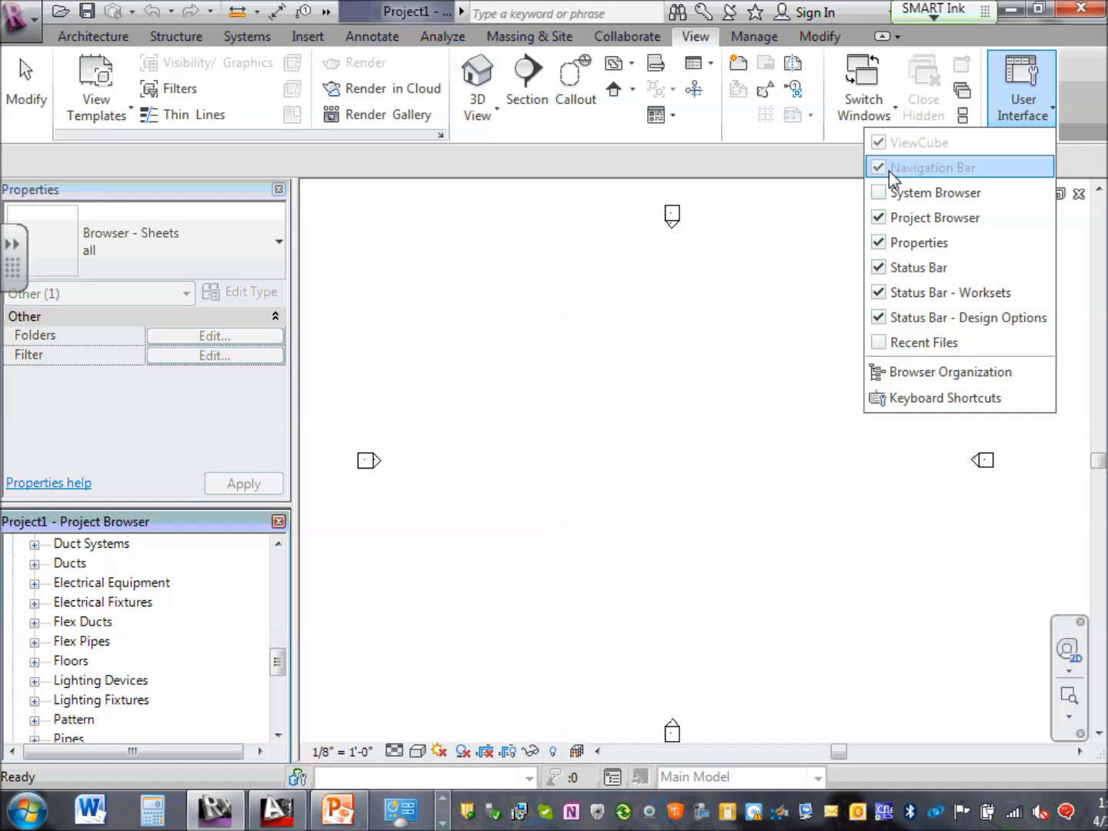
click(635, 353)
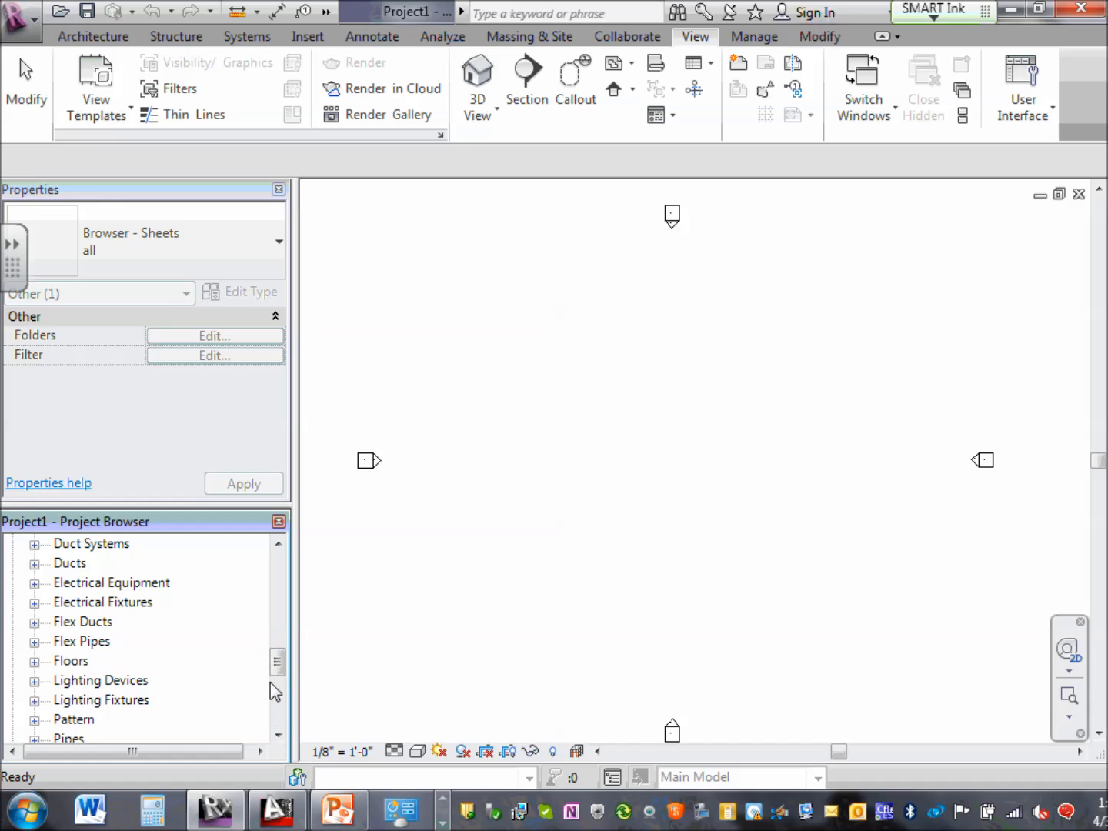
Expand the Electrical Equipment category under Families to examine the equipment families it contains.
drag(281, 676, 293, 631)
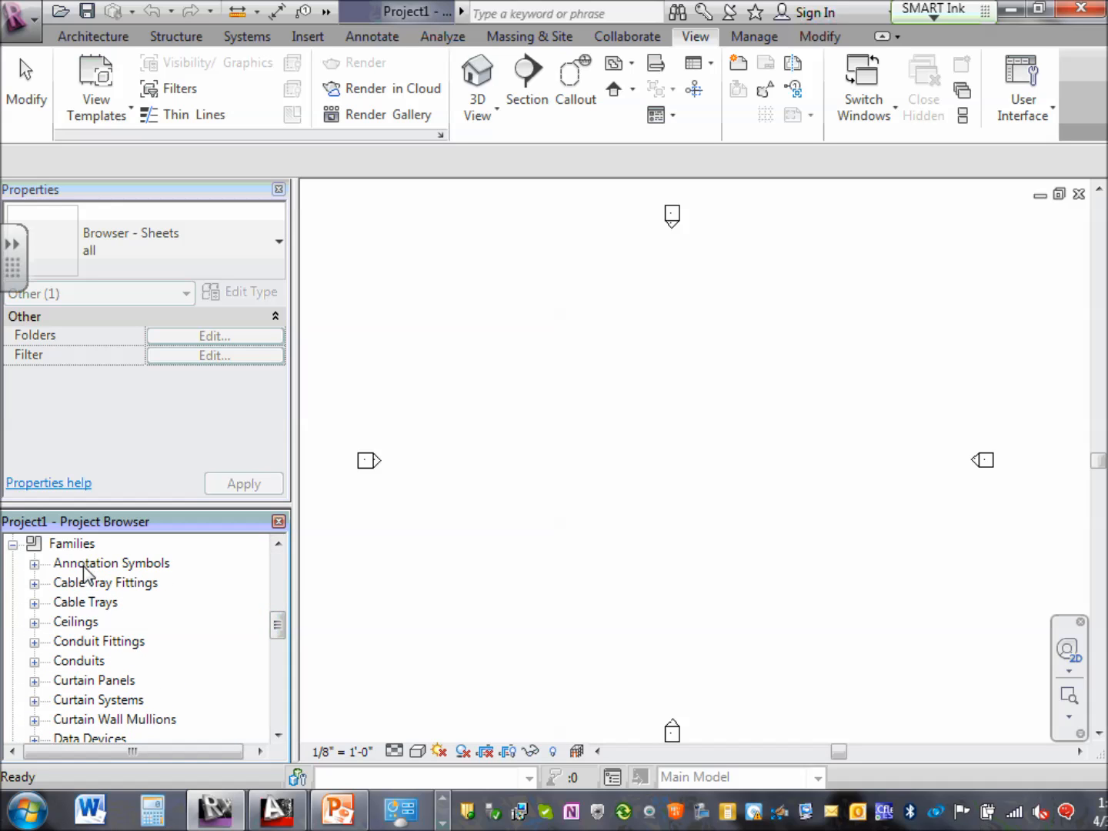
scroll(104, 594, down, 4)
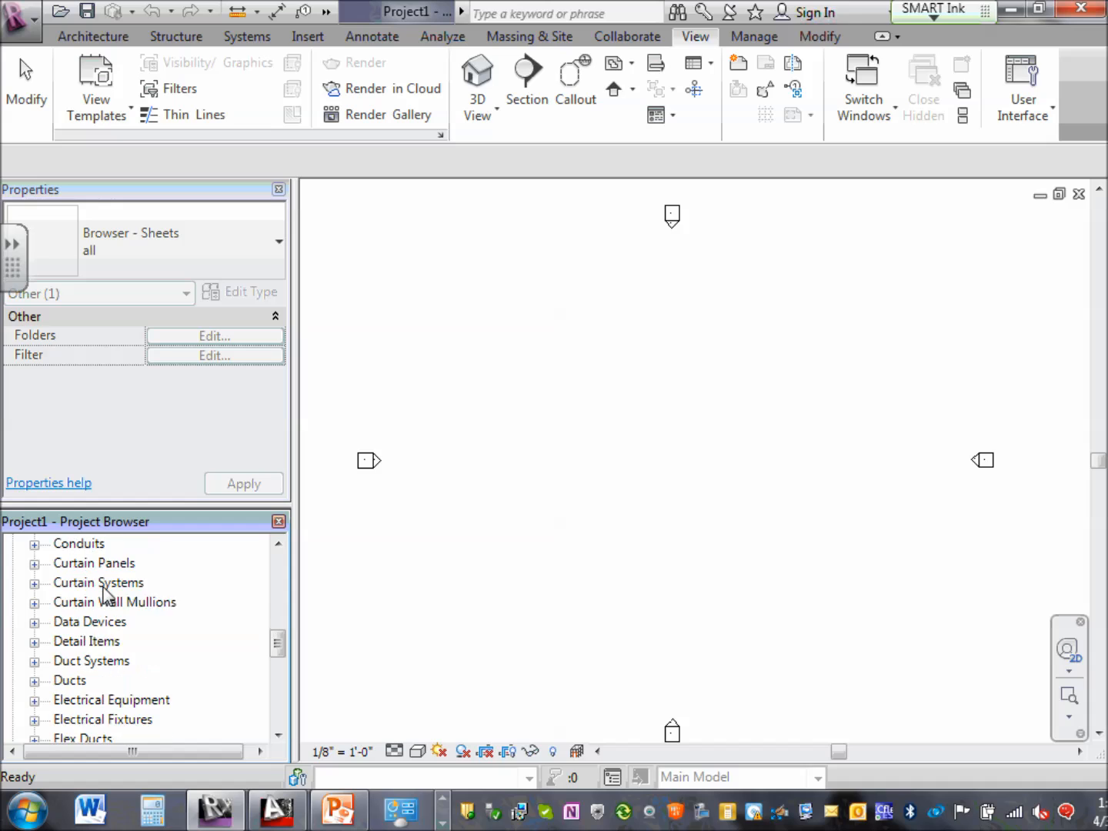
scroll(103, 587, down, 1)
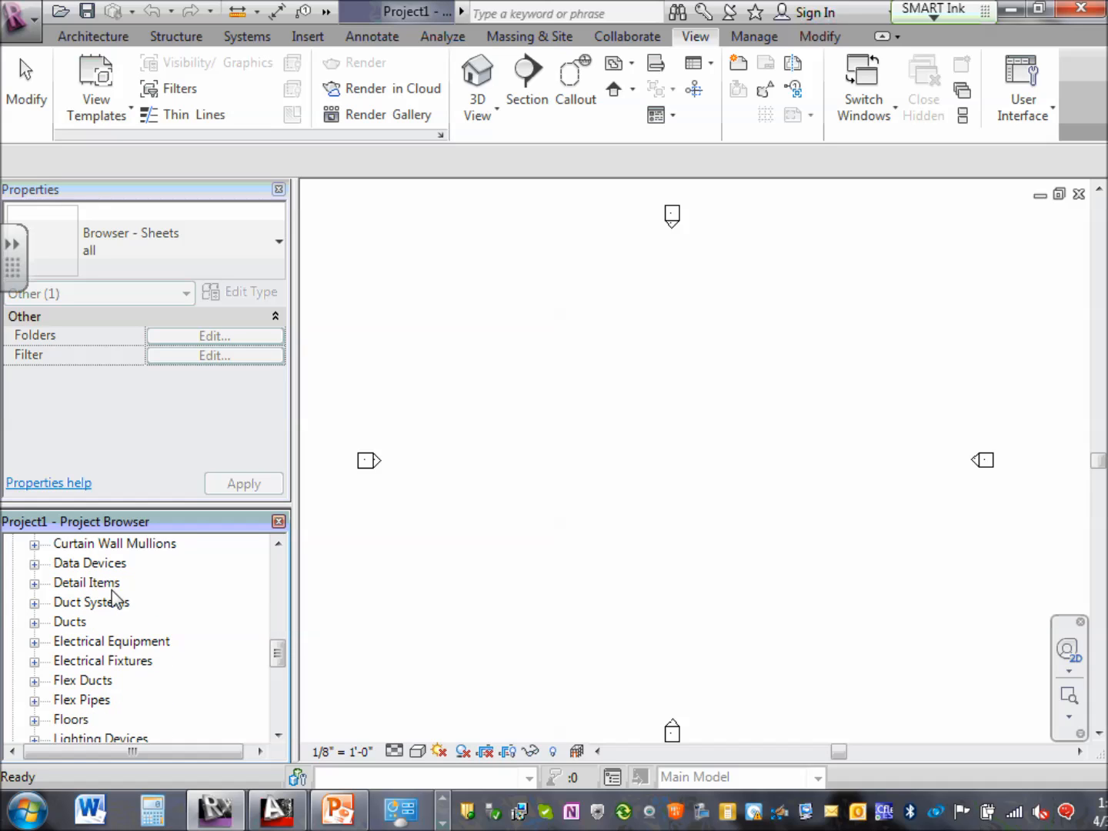
click(33, 643)
scroll(33, 651, down, 4)
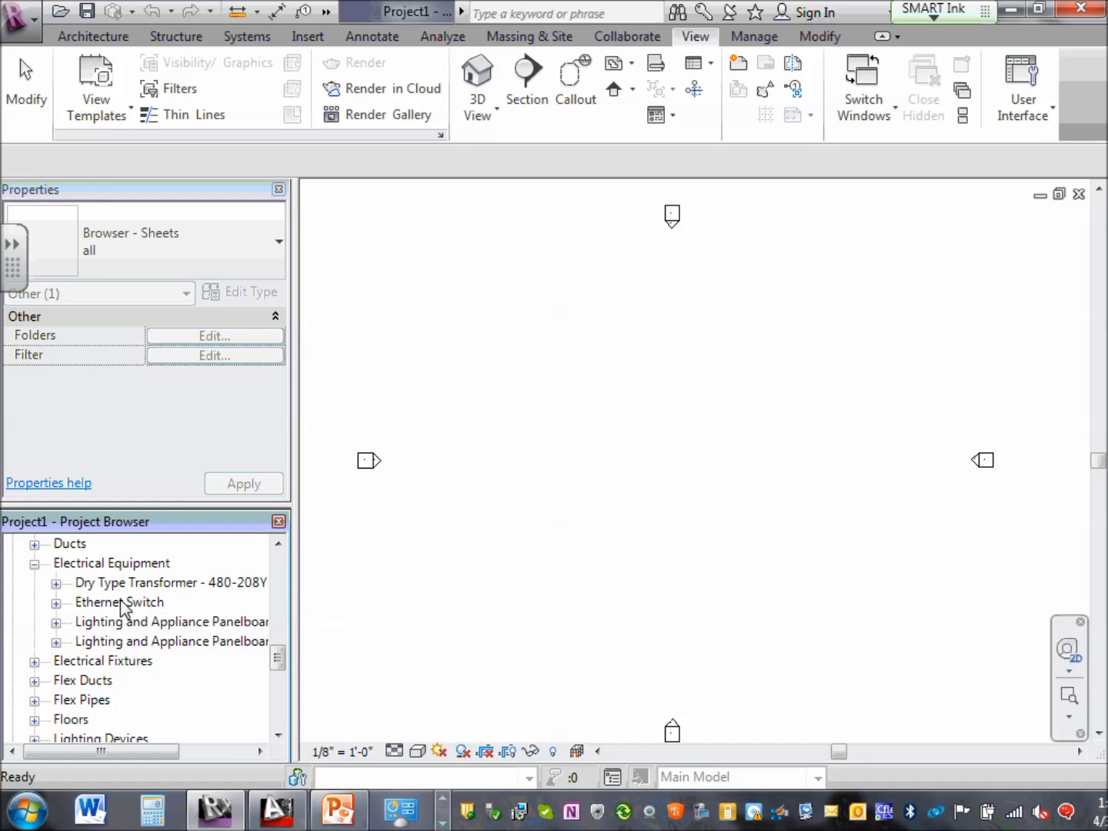
Expand the Dry Type Transformer and Ethernet Switch families in turn to examine their types, collapsing each again.
click(57, 584)
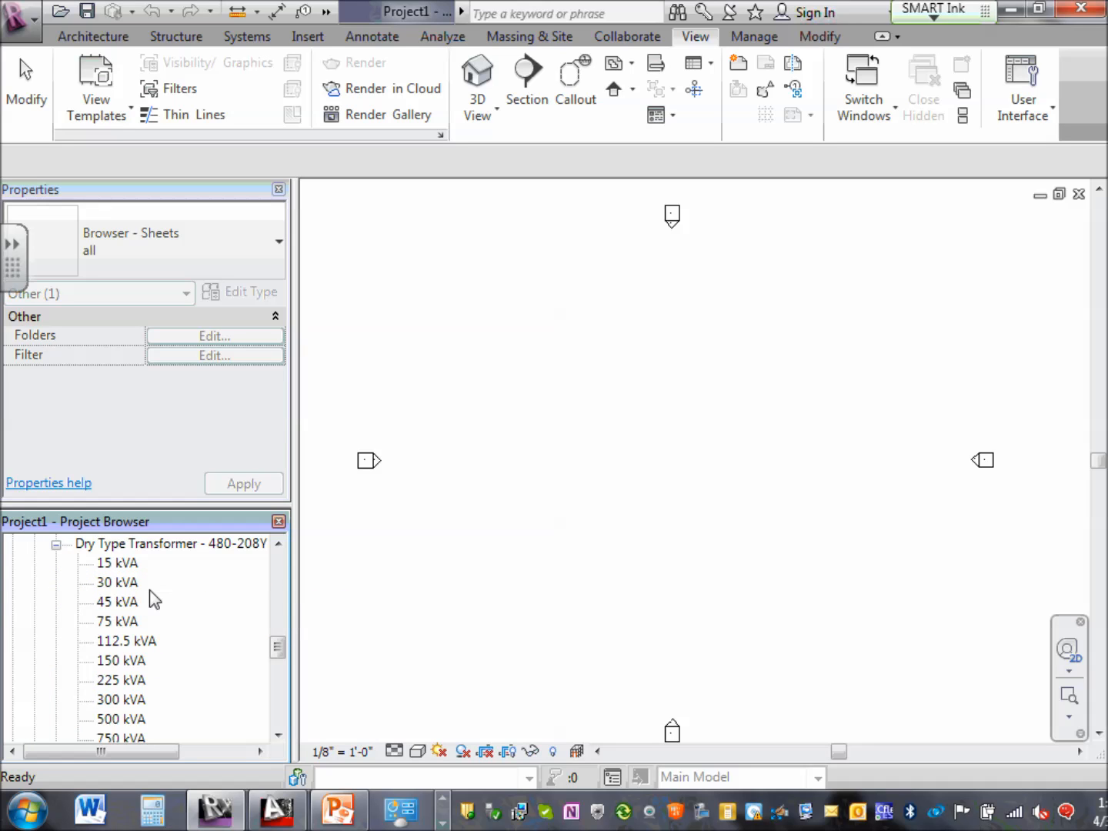
scroll(149, 591, down, 2)
scroll(170, 596, up, 2)
click(55, 545)
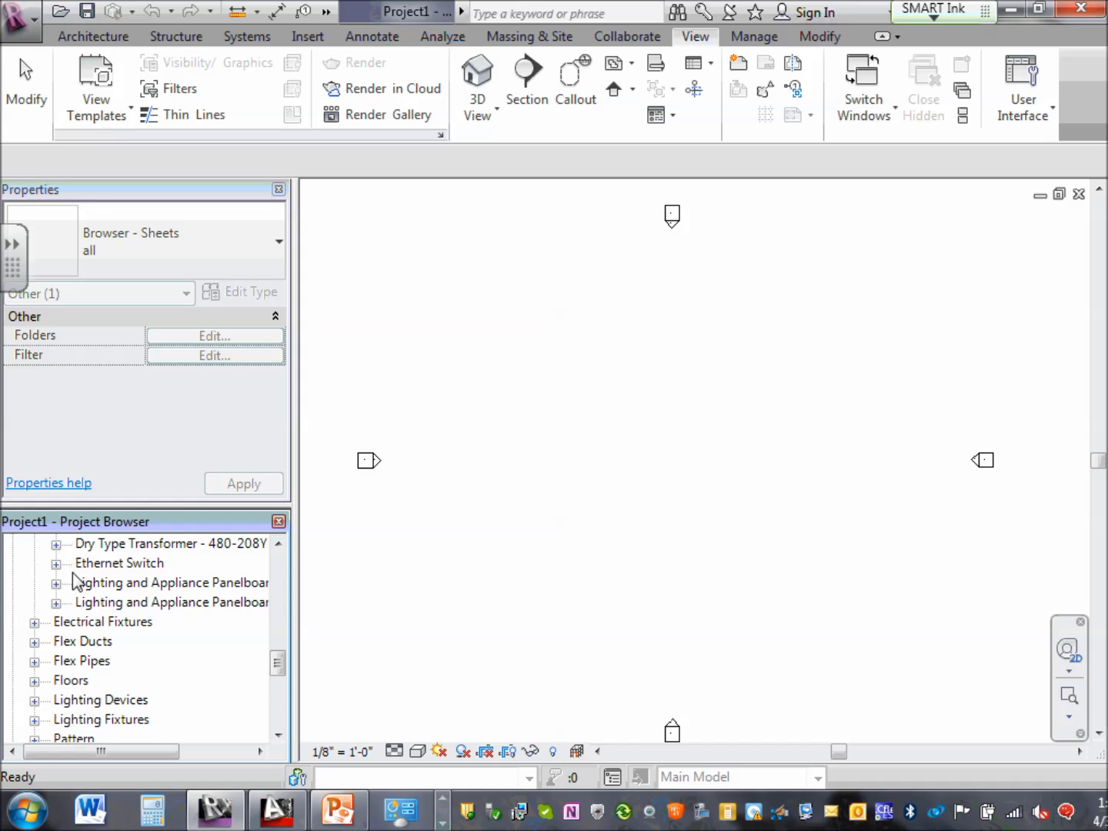
click(56, 564)
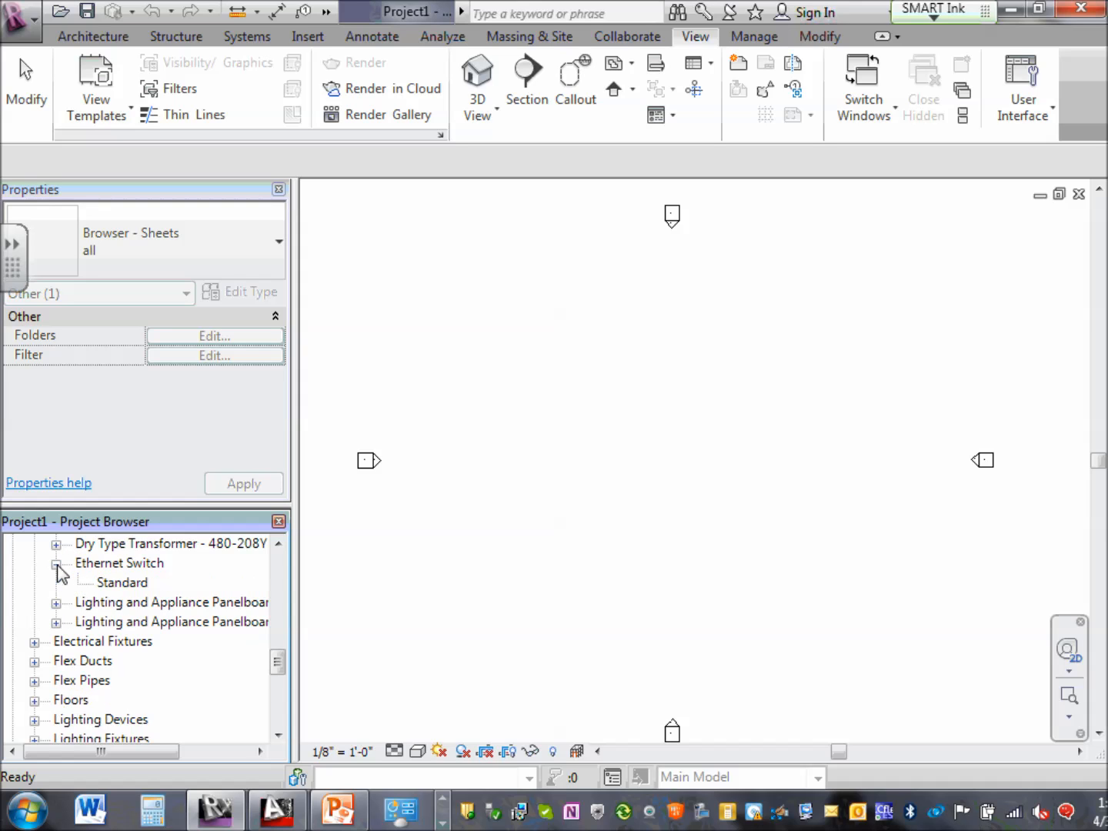
click(56, 564)
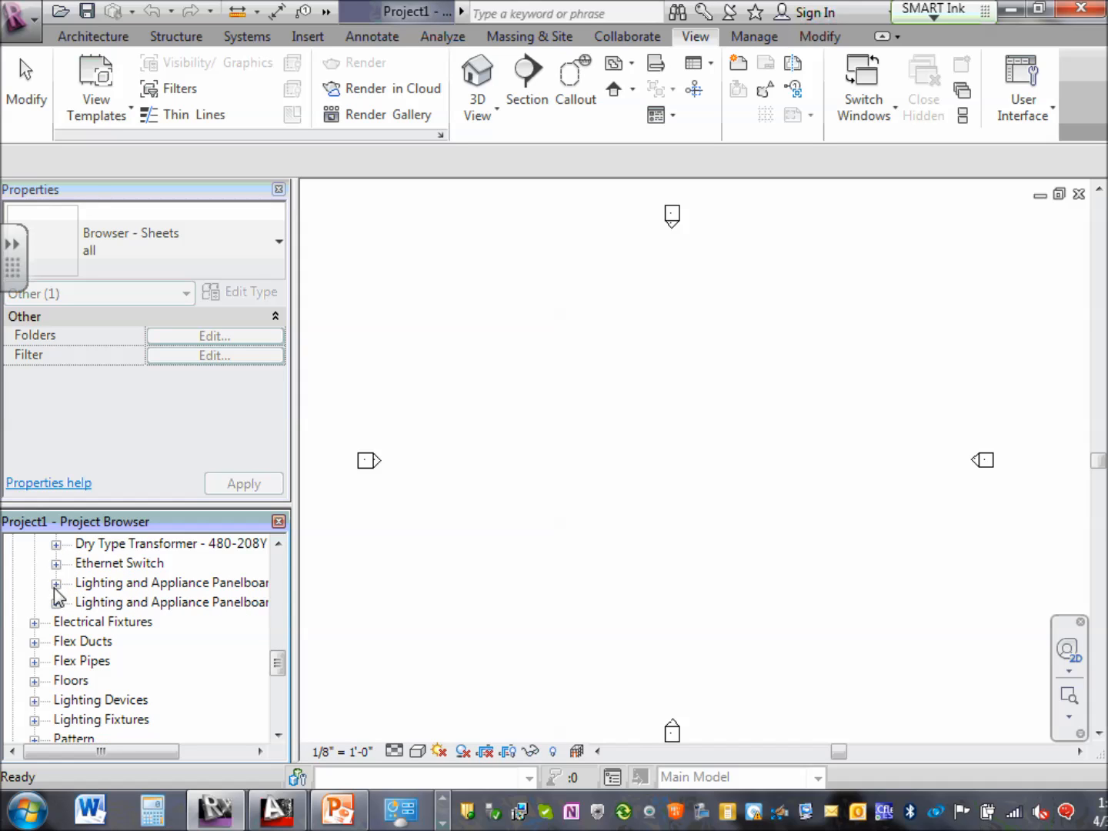
Expand the 208V MLO and 480V MLO Lighting and Appliance Panelboard families and compare their amperage types.
click(56, 584)
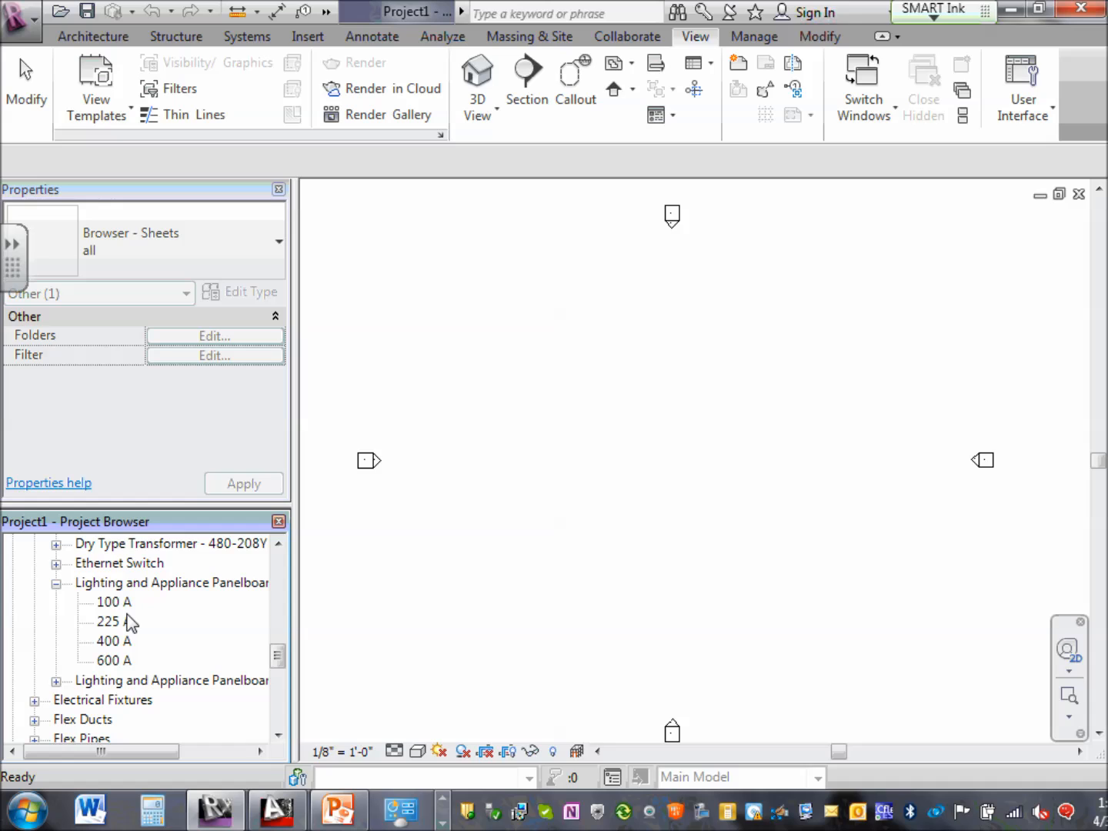
scroll(131, 621, down, 1)
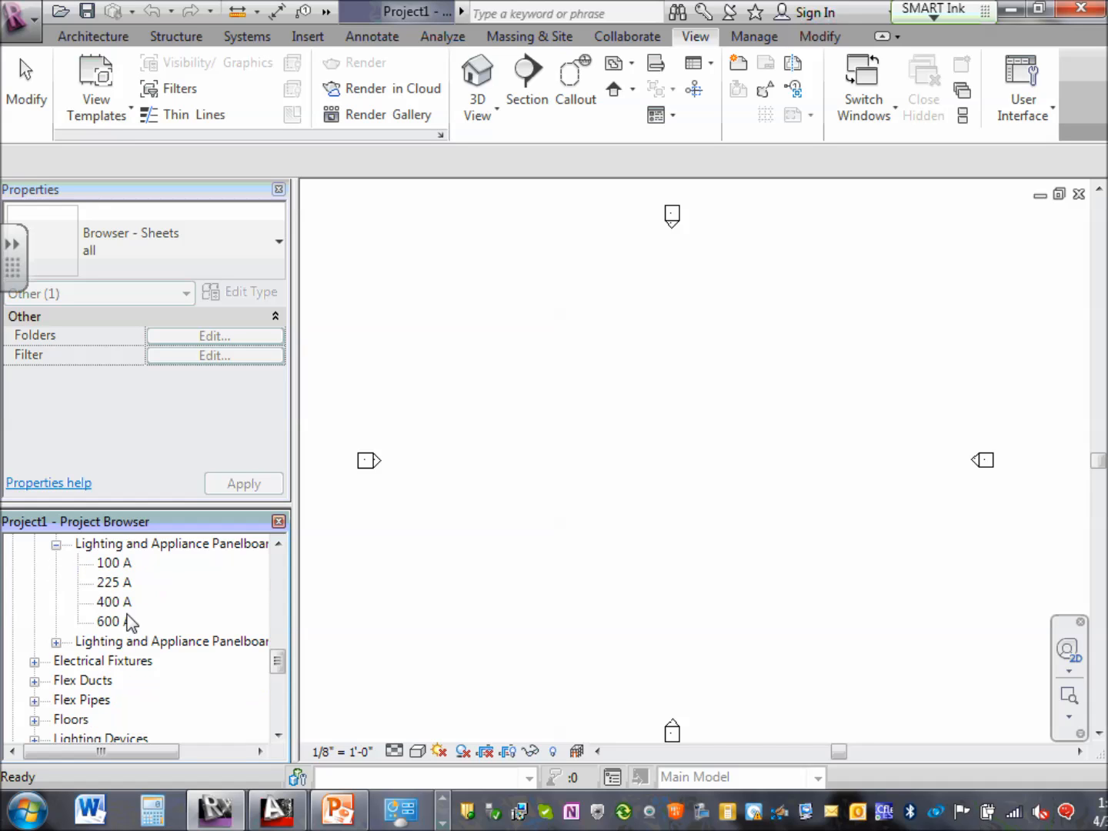
click(55, 642)
scroll(93, 640, down, 2)
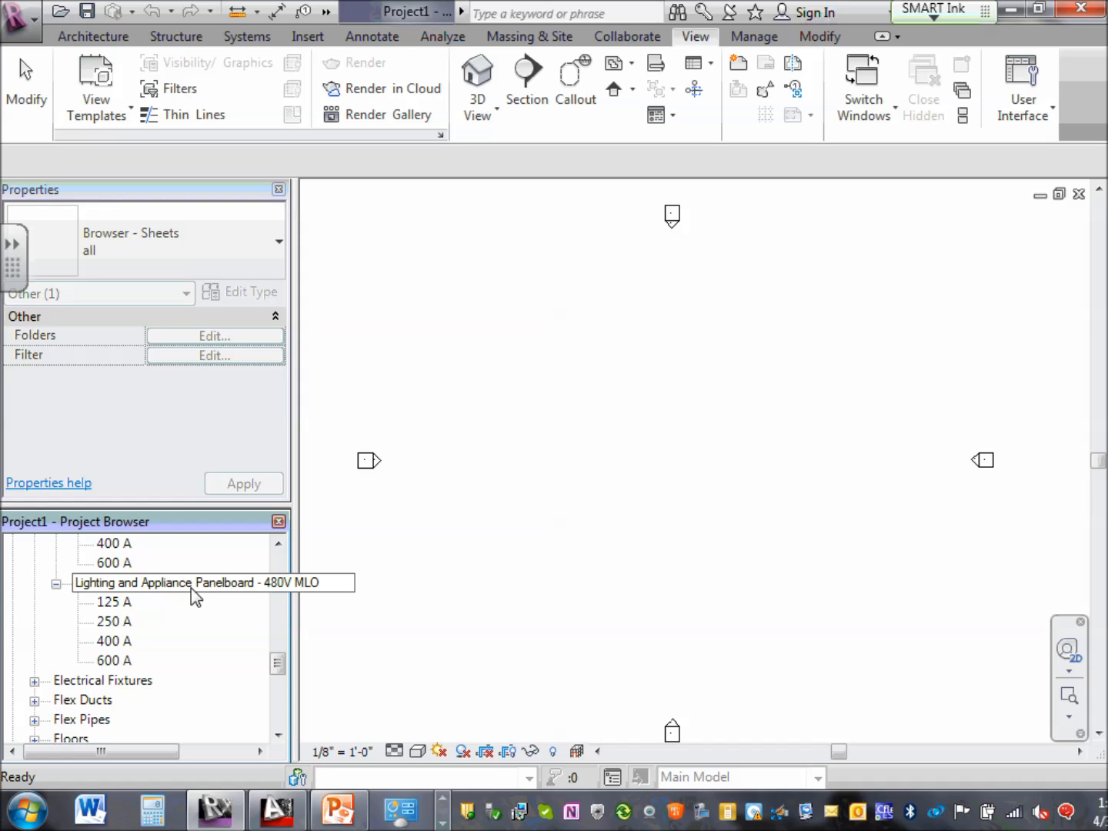
scroll(190, 588, up, 2)
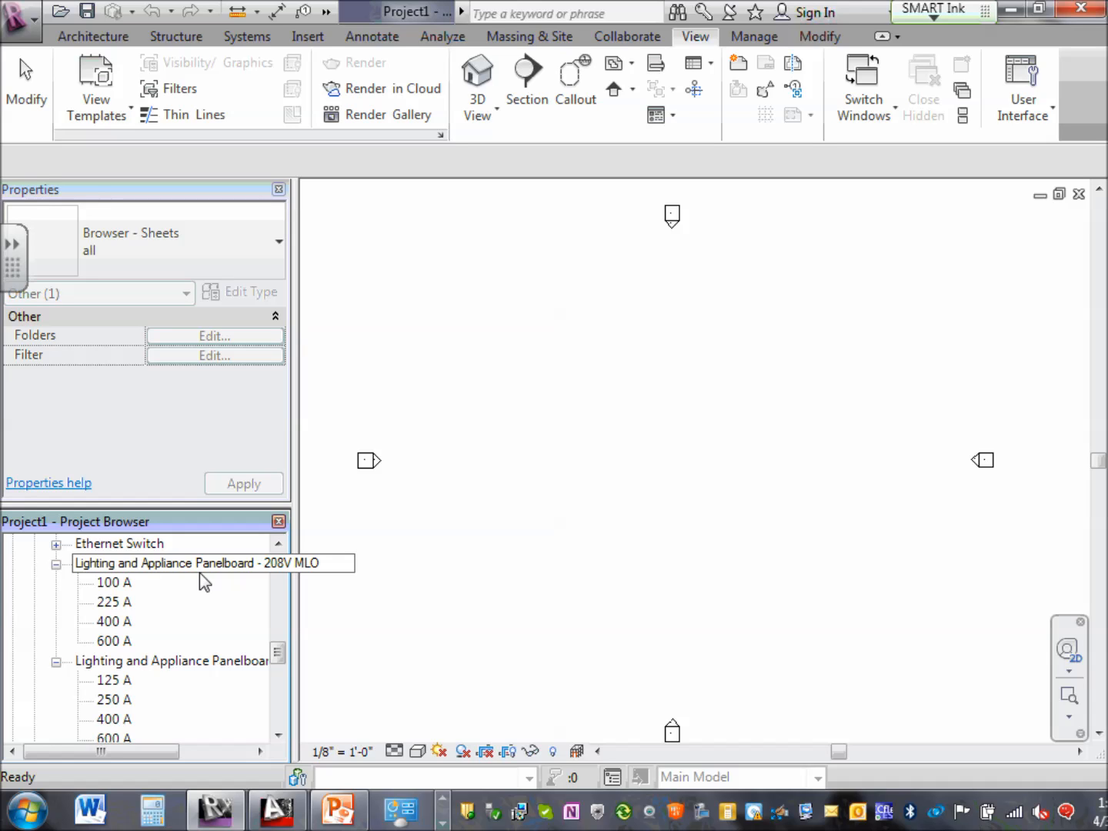
scroll(154, 593, down, 1)
scroll(154, 608, down, 2)
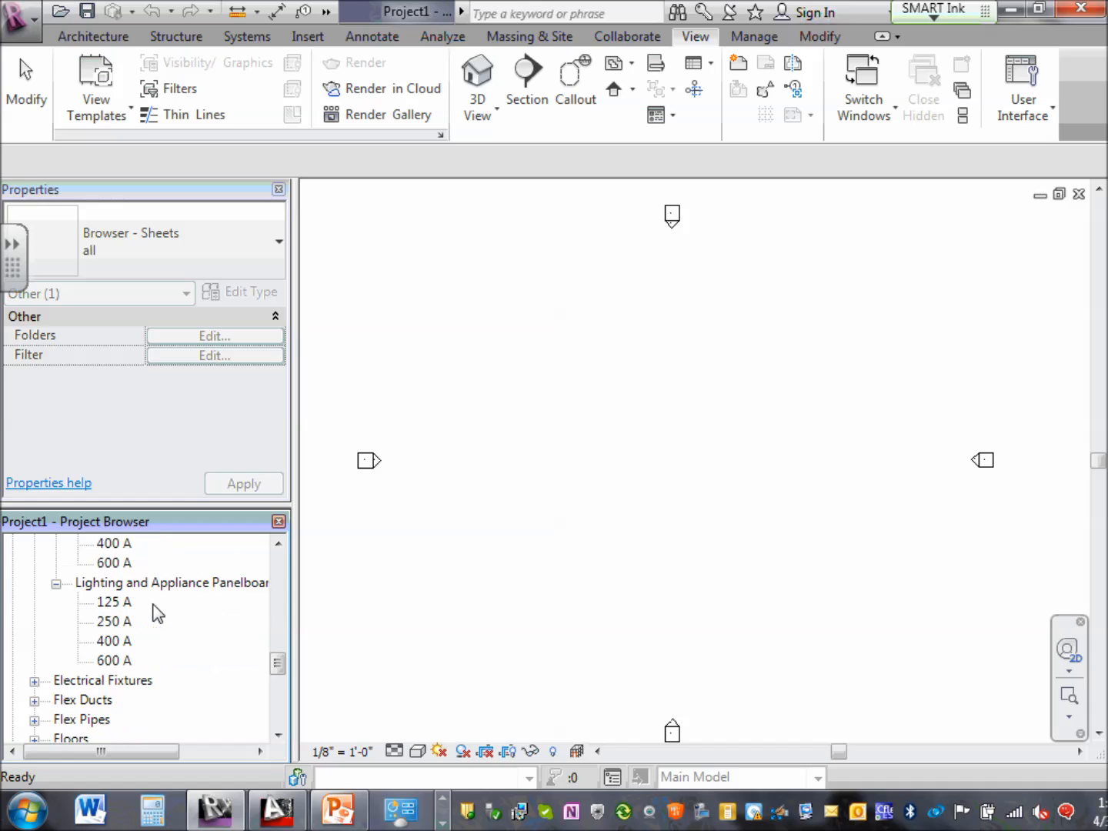
Expand the Electrical Fixtures category and its Duplex Receptacle family to examine the receptacle types.
click(33, 661)
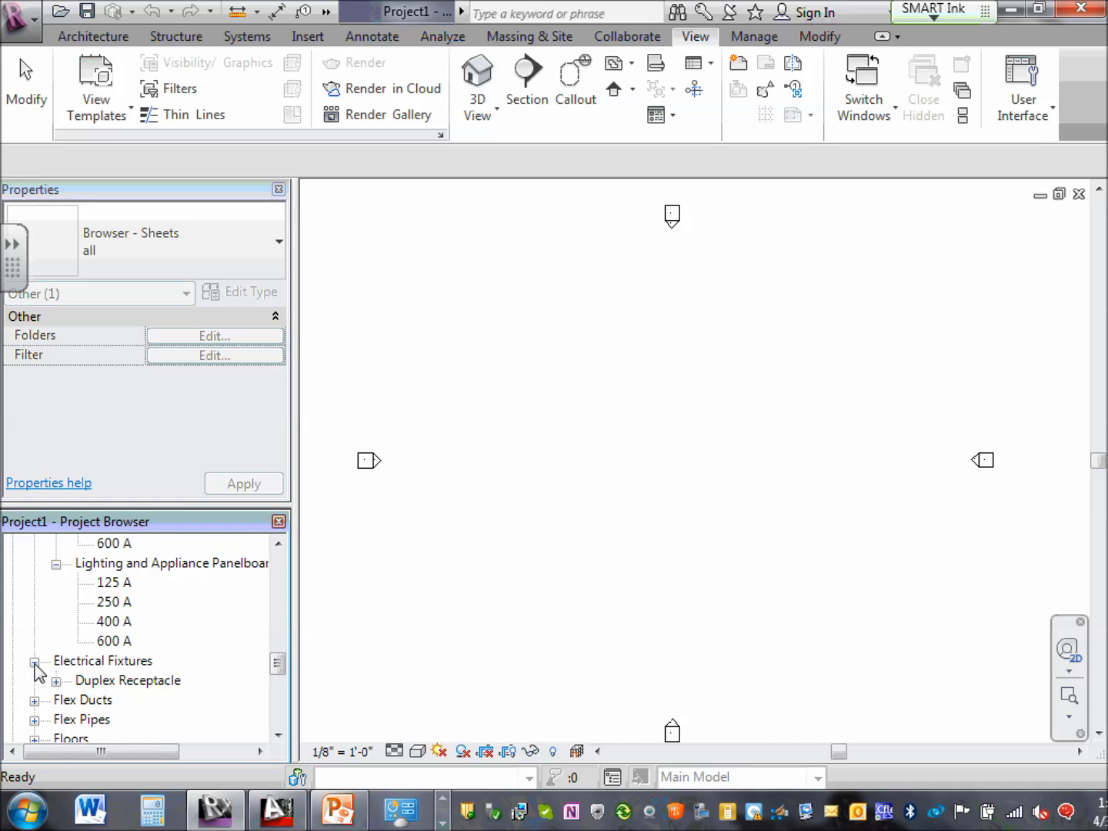
scroll(34, 661, down, 1)
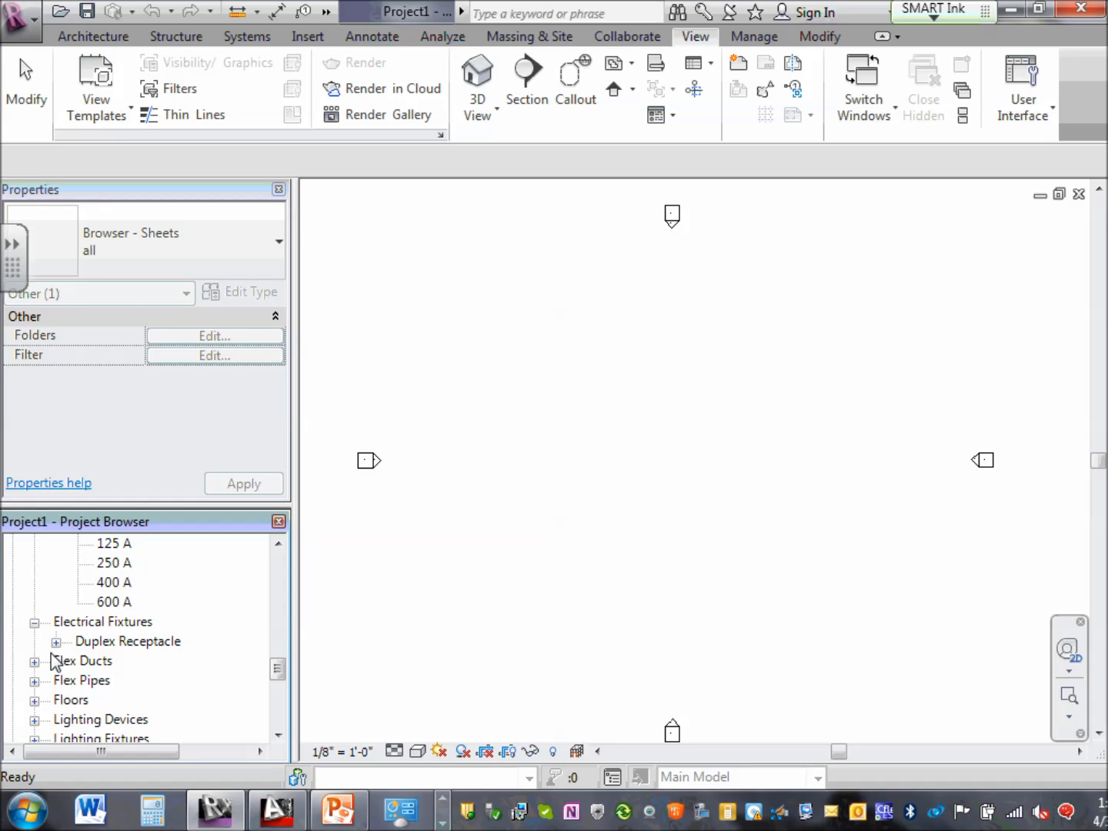
click(51, 656)
click(56, 642)
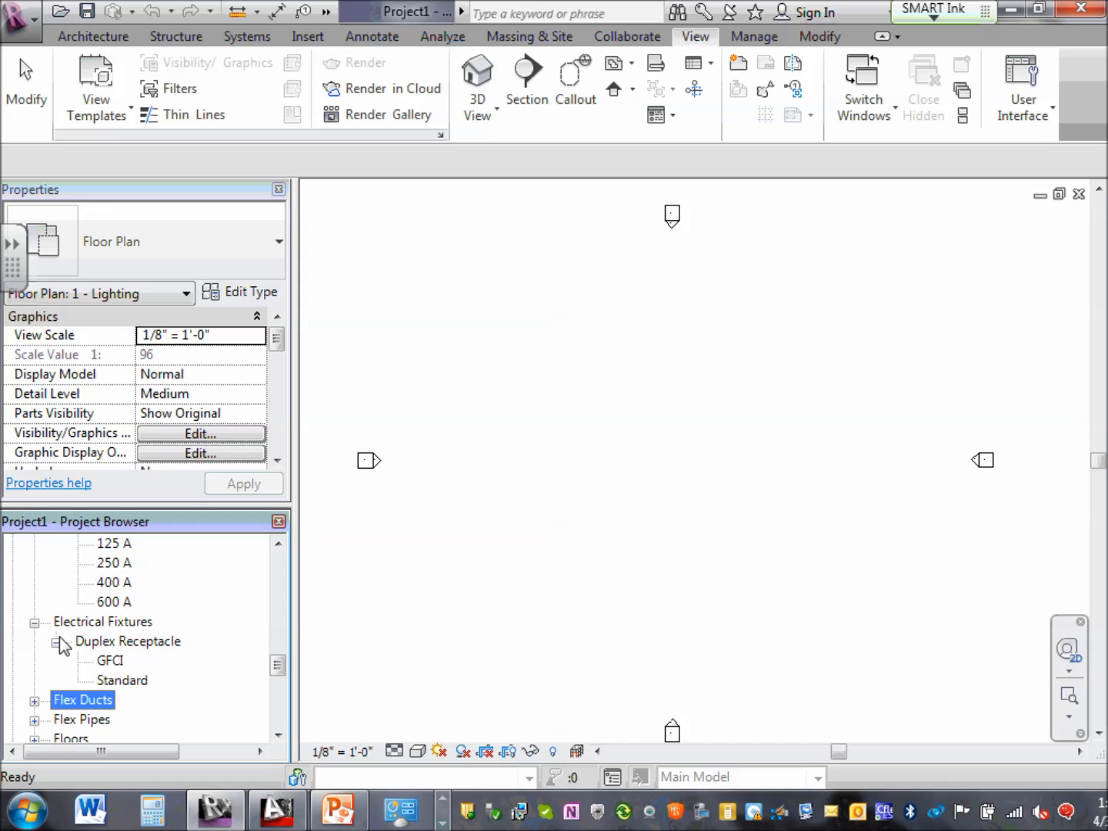
scroll(63, 644, down, 2)
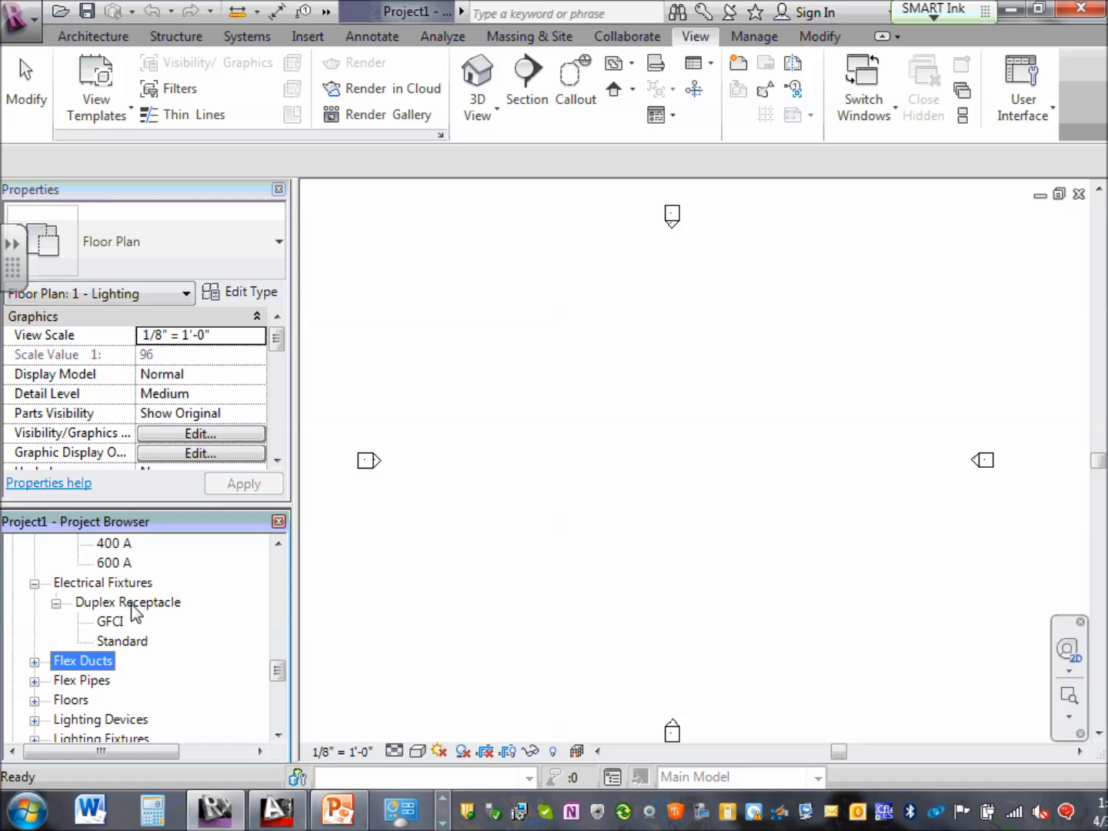
Review the properties of the GFCI and Standard duplex receptacle types, and collapse the Electrical Fixtures category.
click(57, 604)
click(57, 604)
click(115, 621)
click(139, 649)
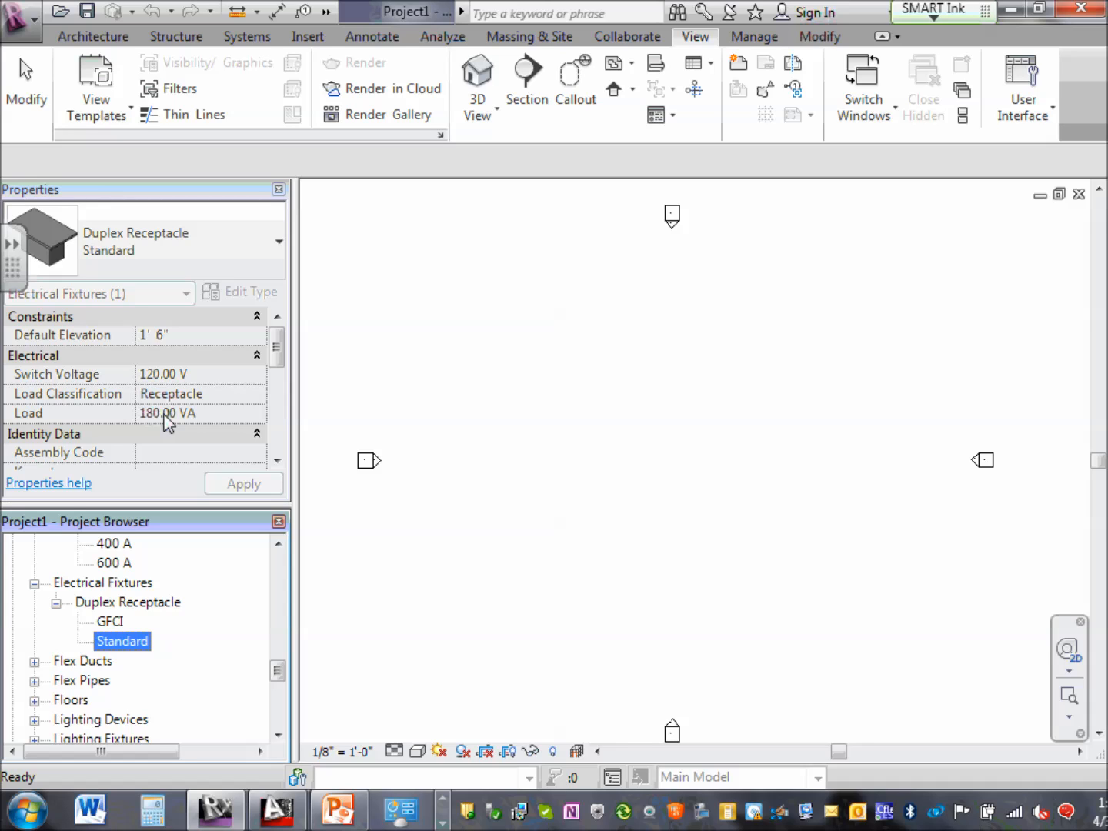
scroll(129, 607, down, 3)
scroll(46, 613, up, 1)
scroll(62, 593, up, 1)
click(34, 564)
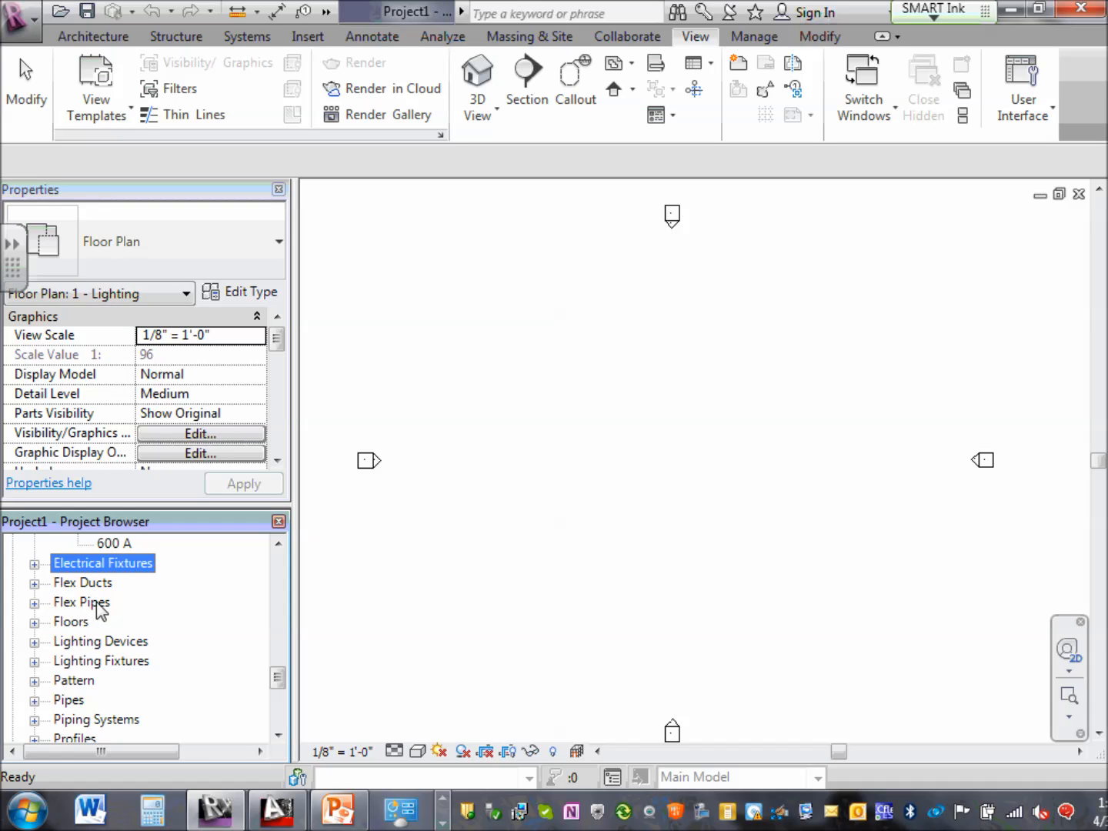
Expand Lighting Switches under Lighting Devices, review the properties of Circuit Breaker, Dimmer, Door and Key Operated, and collapse the family.
scroll(92, 650, down, 1)
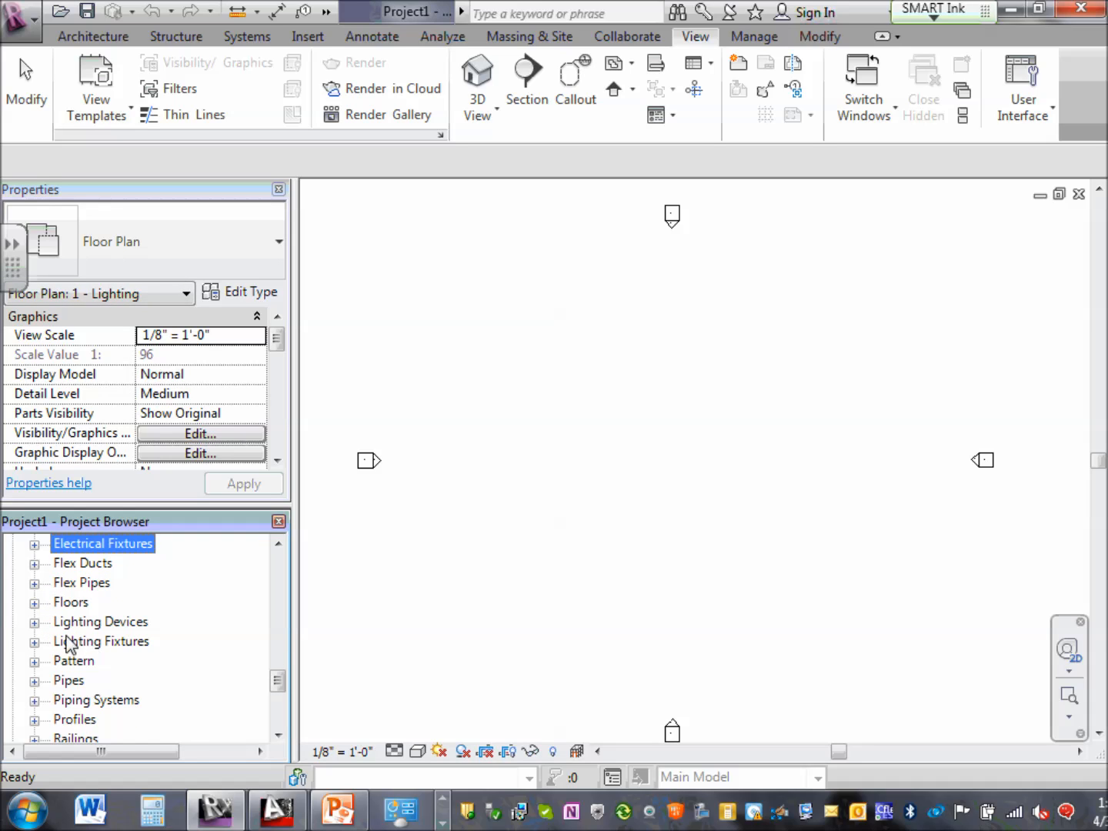
click(34, 622)
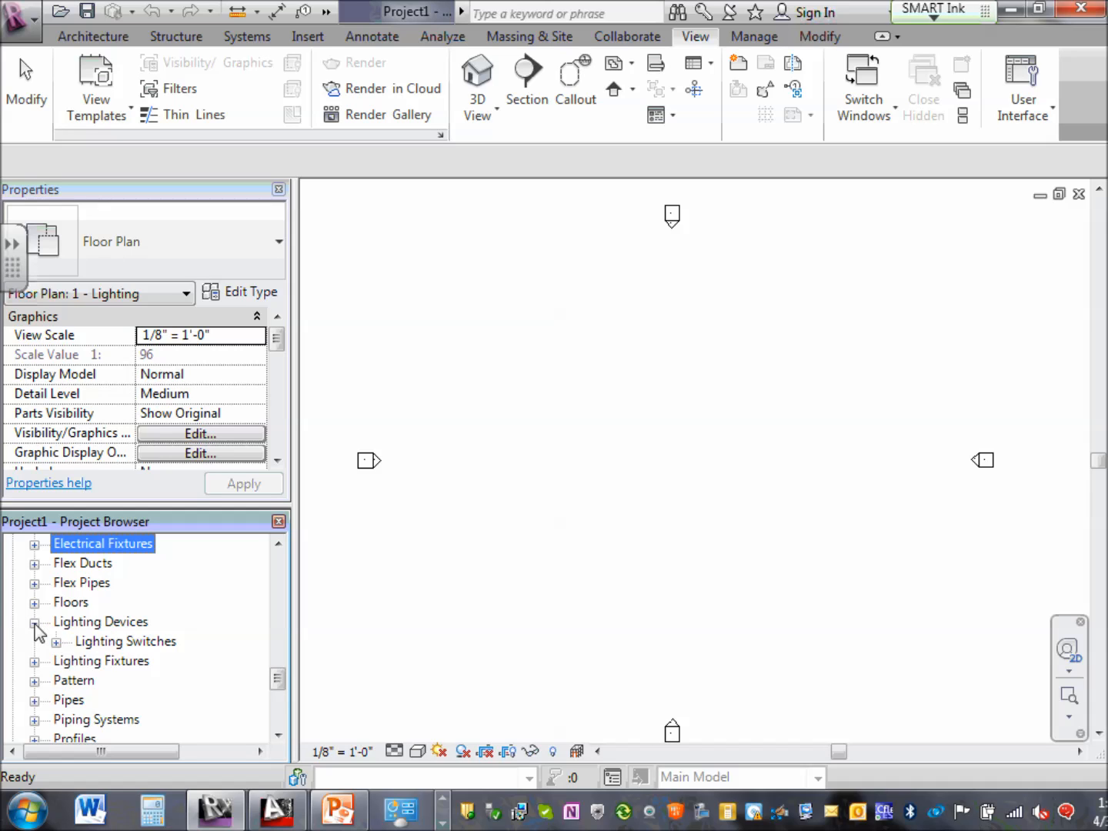
click(57, 641)
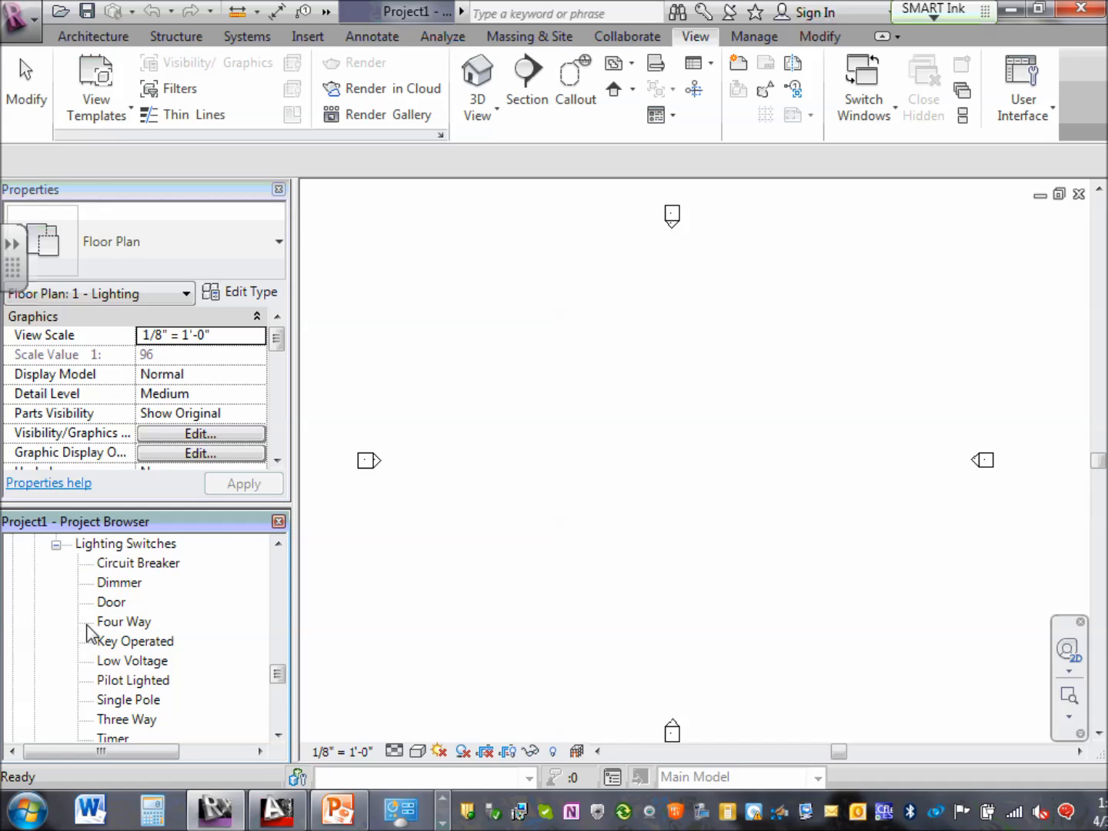
scroll(93, 627, up, 1)
click(140, 585)
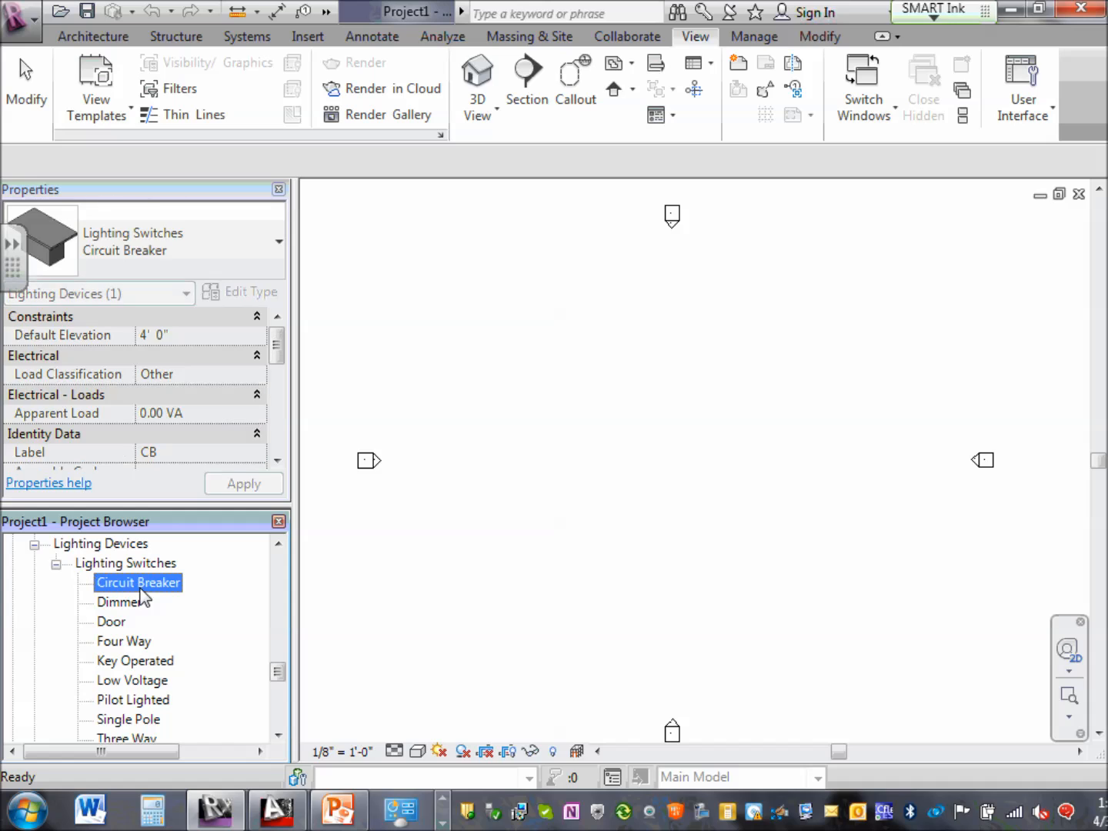
click(128, 602)
click(116, 621)
click(135, 660)
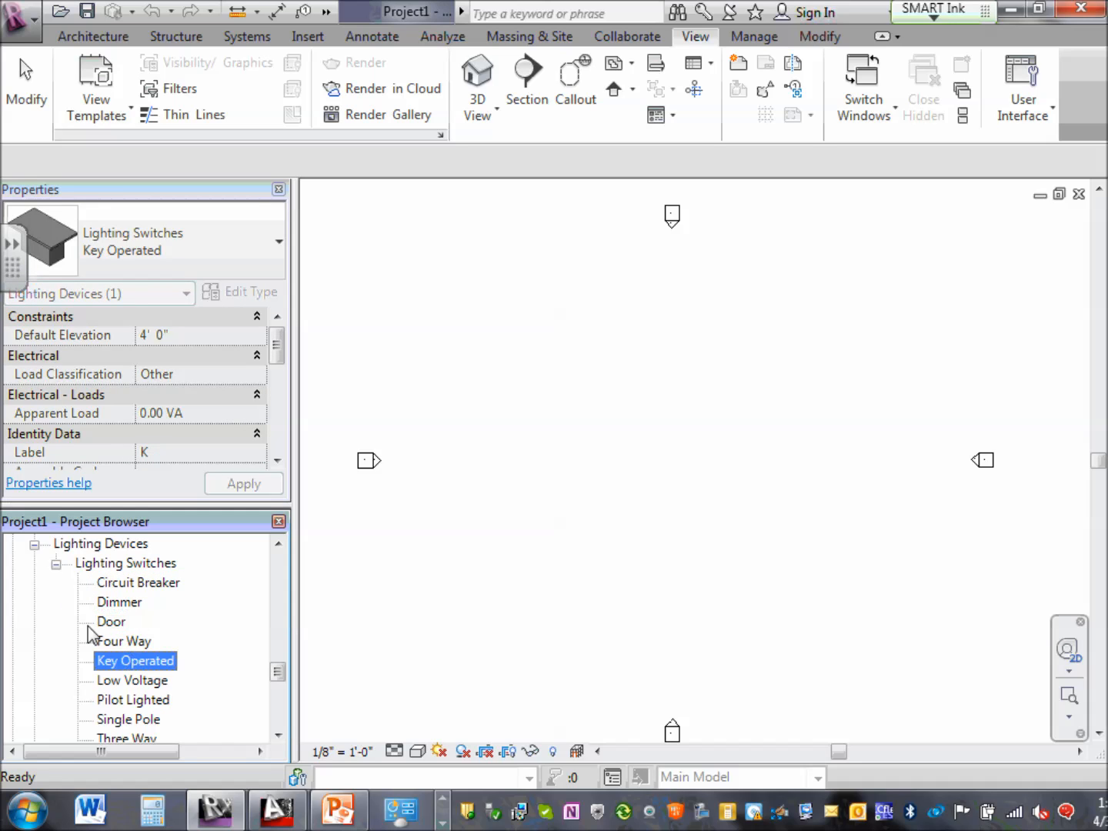
click(56, 564)
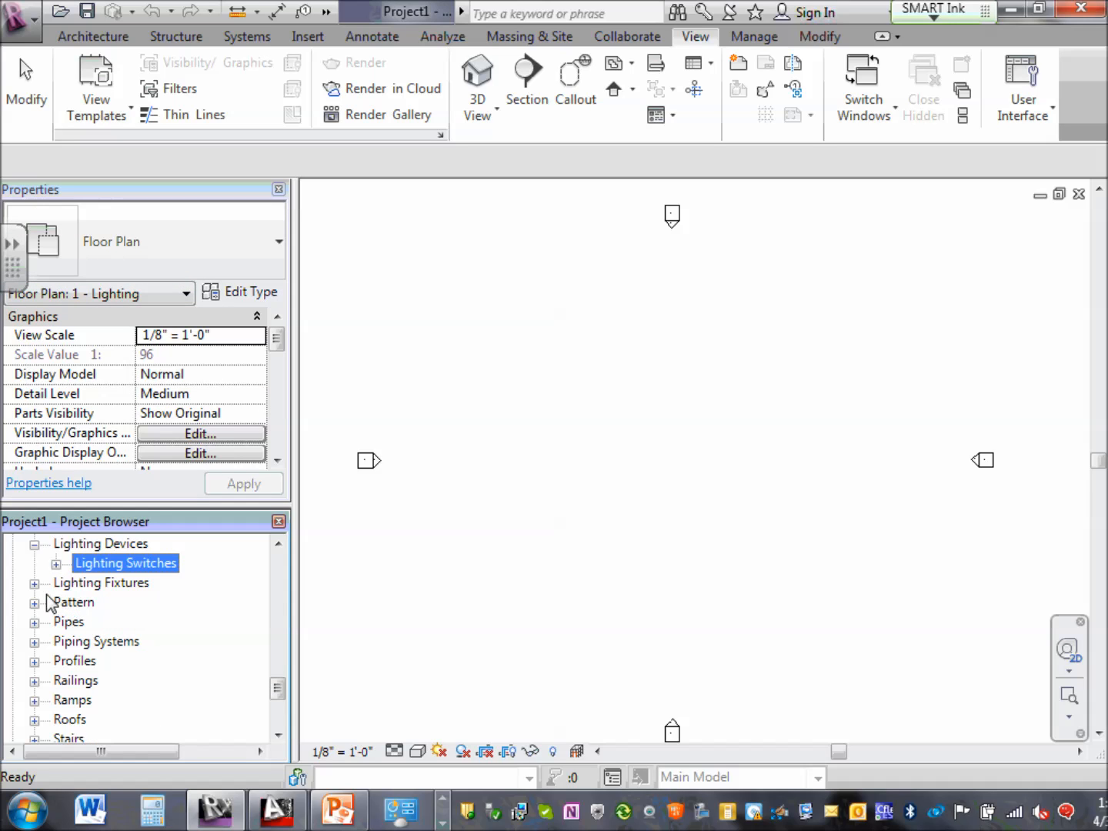
Expand Plain Recessed Lighting Fixture under Lighting Fixtures and review the properties of the 1x4 - 120 and 2x4 - 120 types.
click(35, 584)
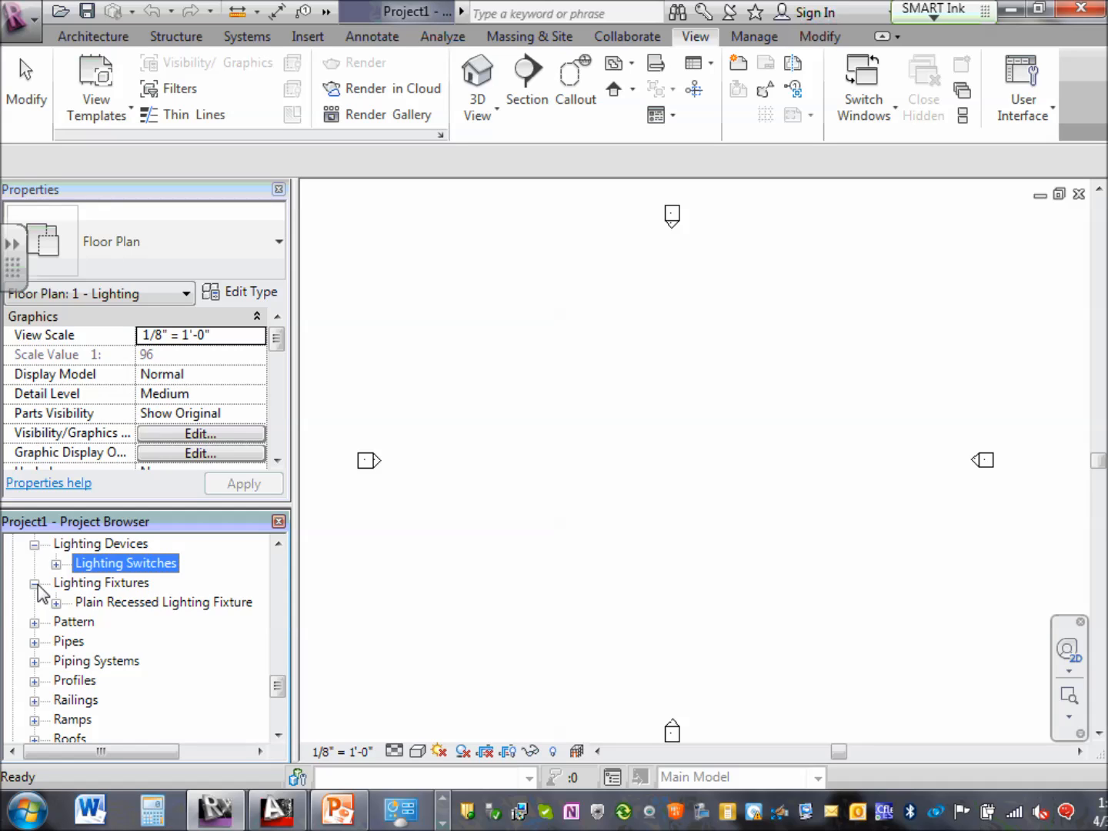
click(56, 604)
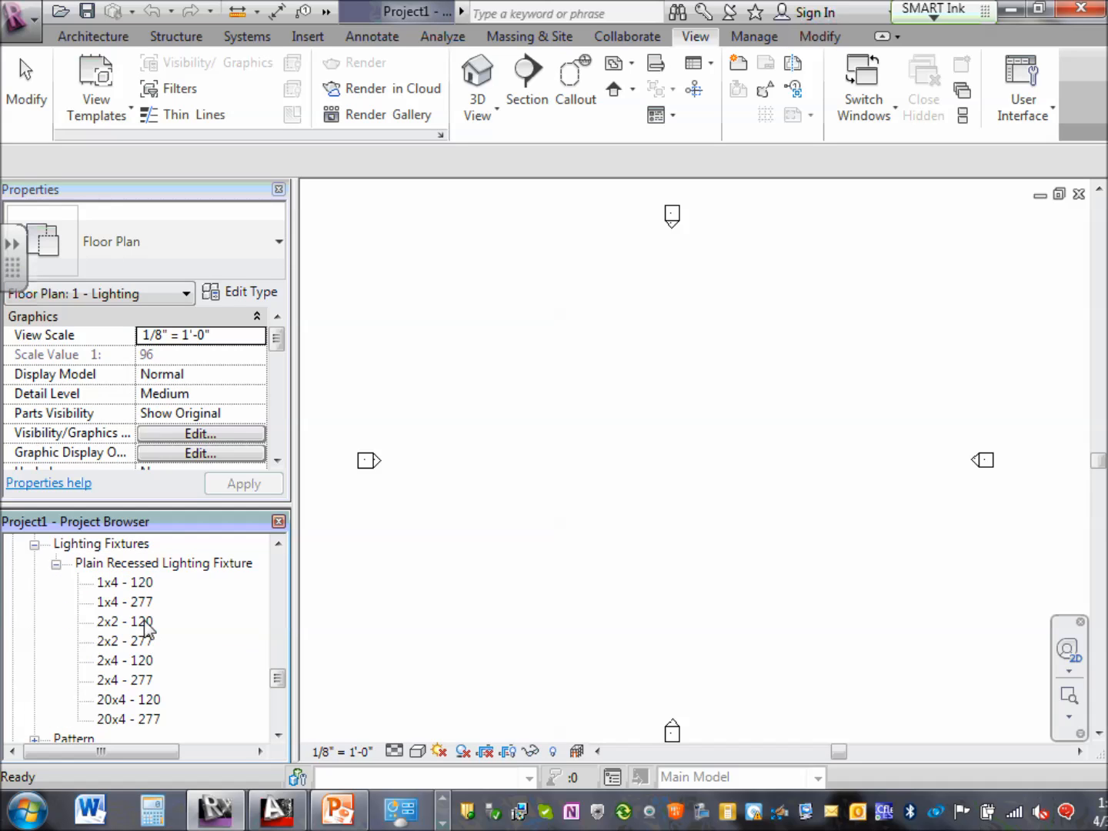
click(141, 589)
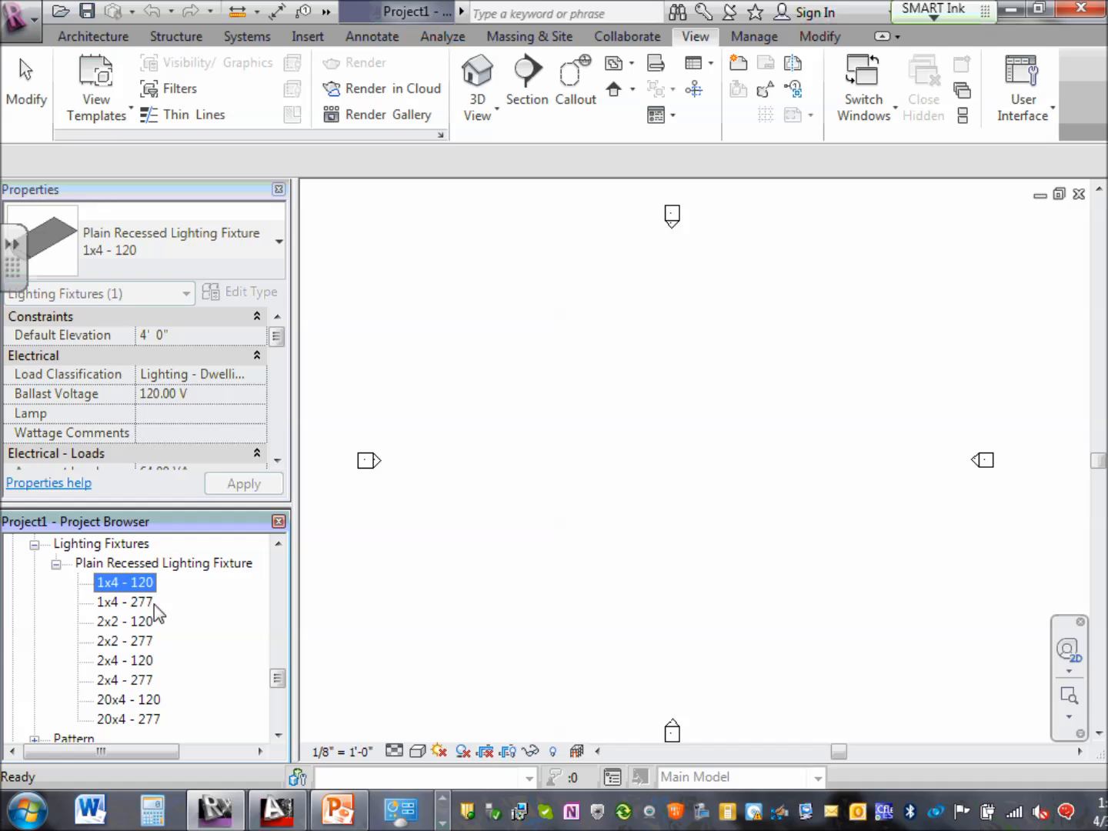
click(146, 661)
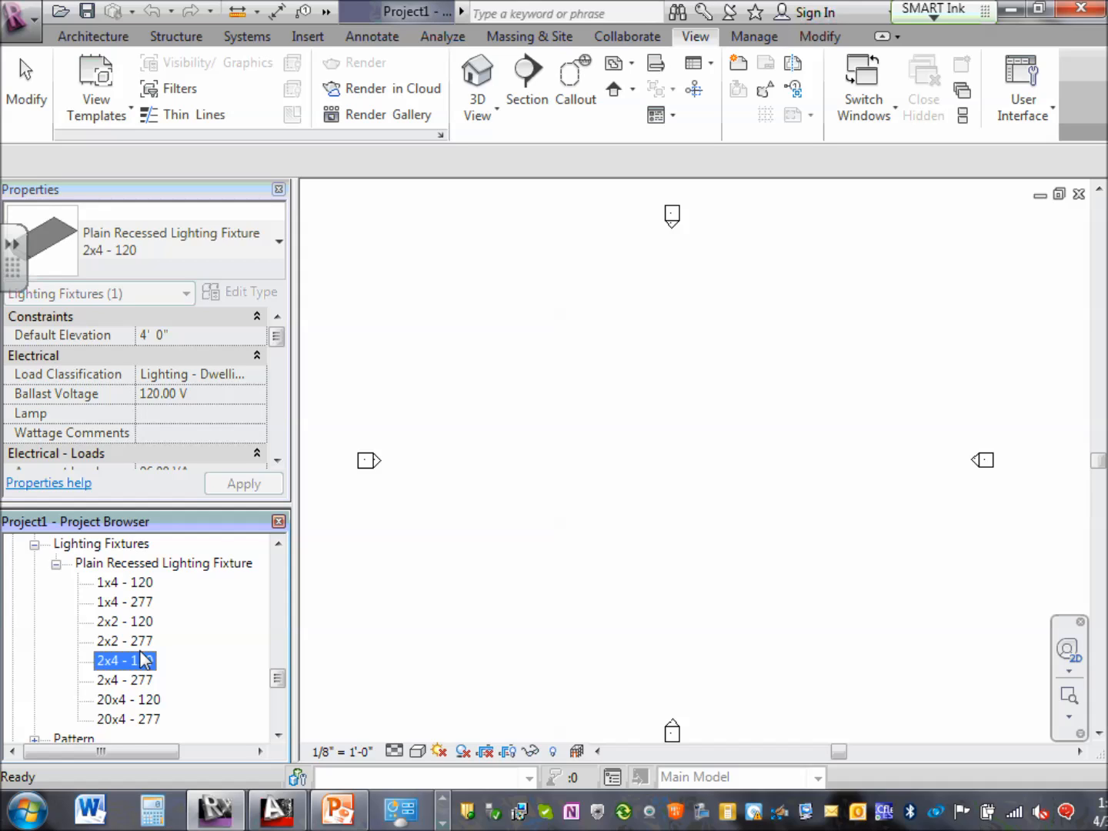
Collapse the Lighting Devices and Lighting Fixtures categories in the Project Browser.
scroll(145, 660, down, 3)
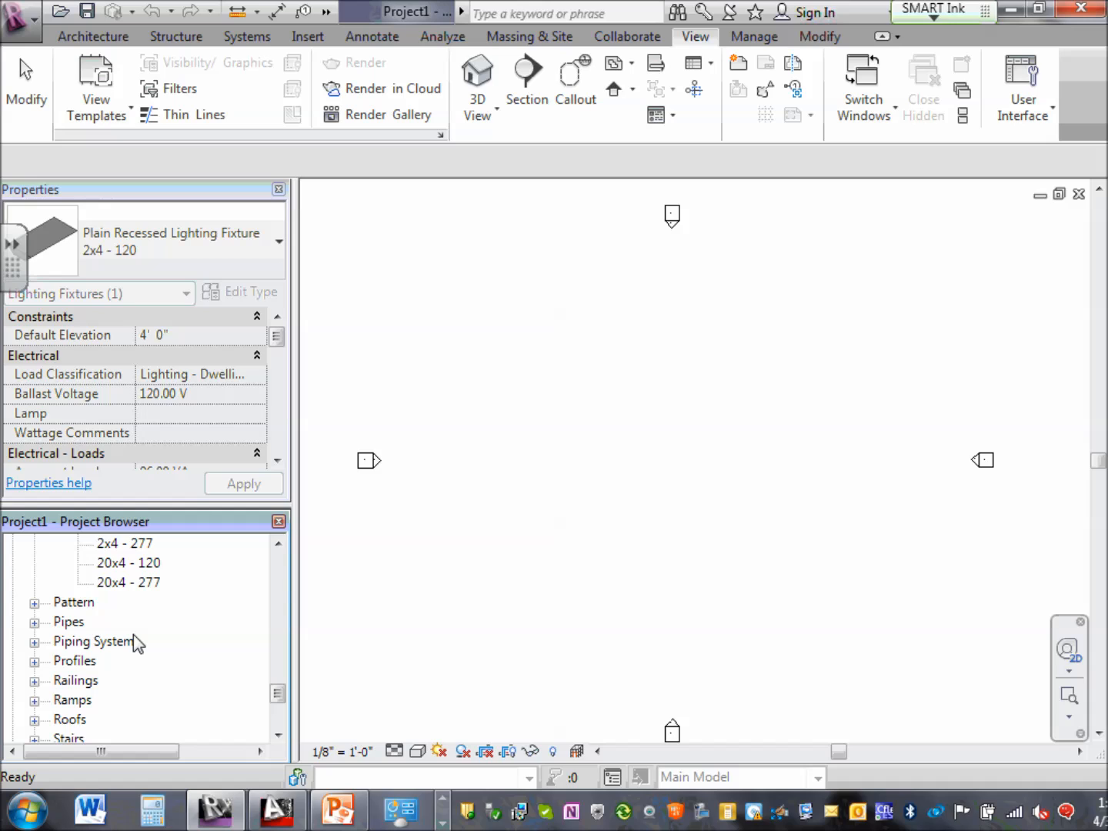
scroll(136, 642, down, 3)
scroll(137, 643, up, 6)
scroll(128, 644, up, 1)
click(34, 564)
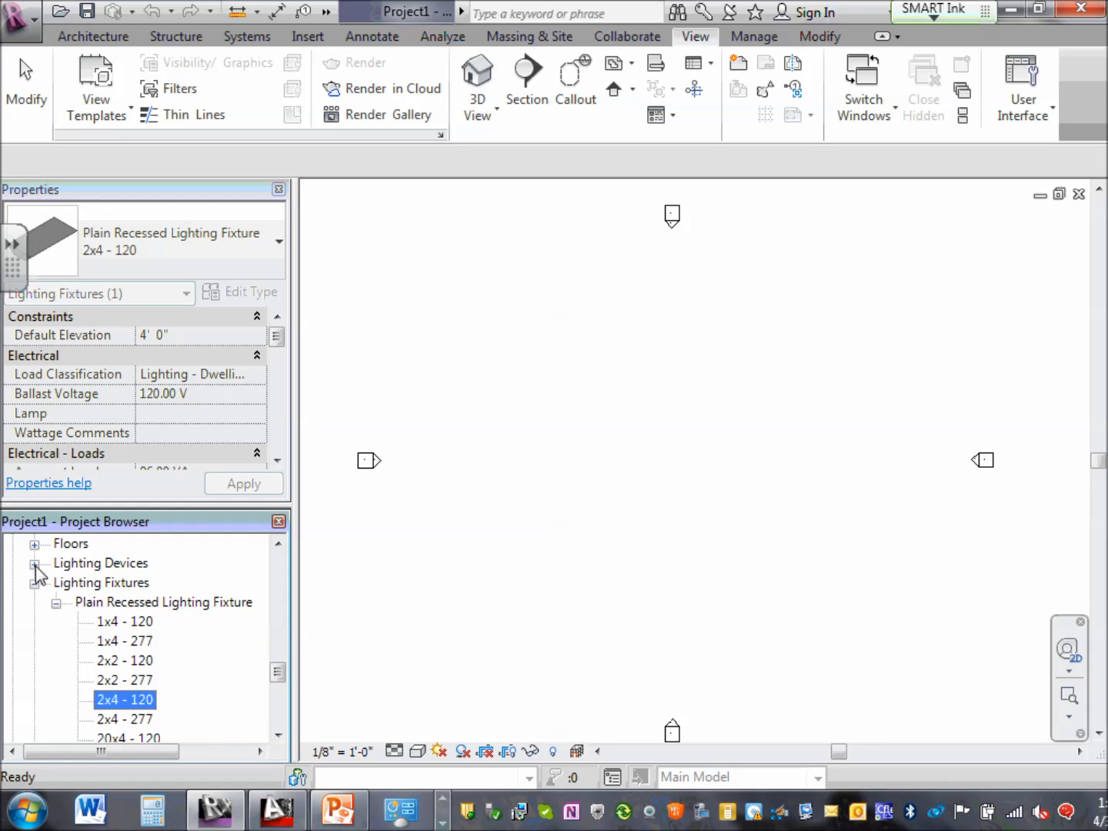
click(34, 584)
Expand the Telephone Devices category to examine its outlet families, and look over the remaining family categories.
scroll(40, 619, down, 1)
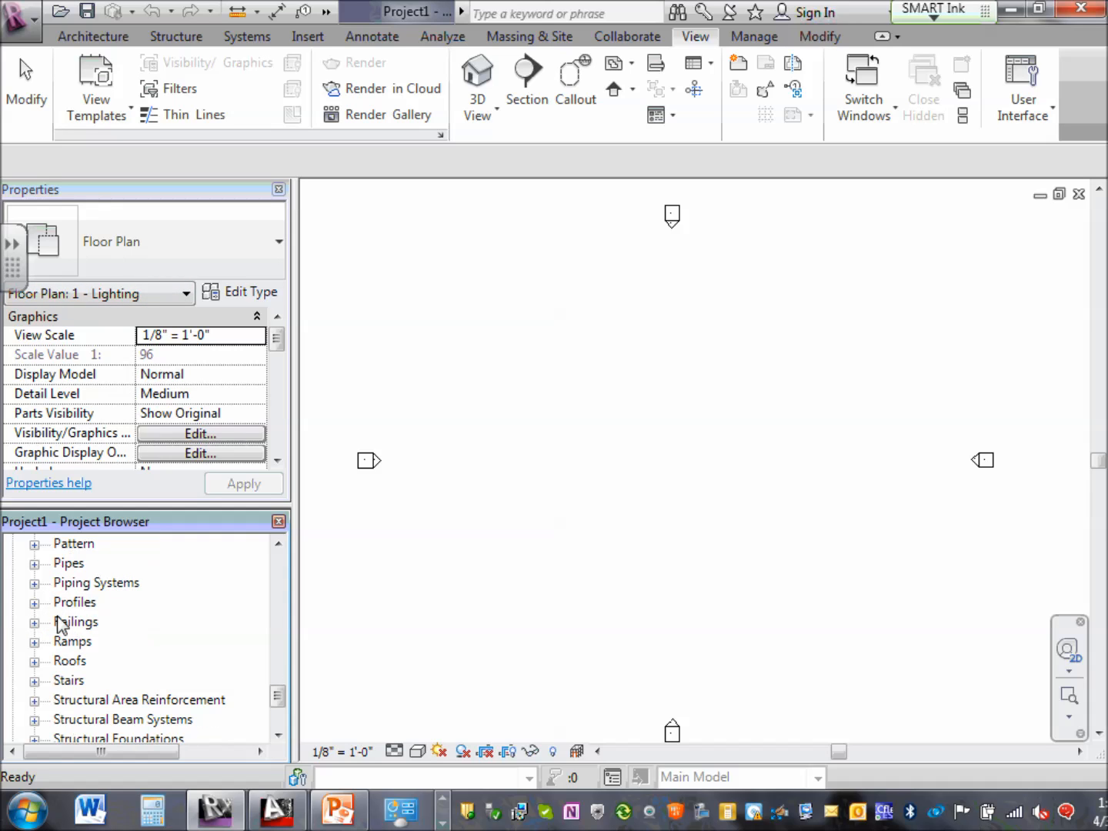
scroll(93, 638, down, 1)
scroll(80, 627, down, 1)
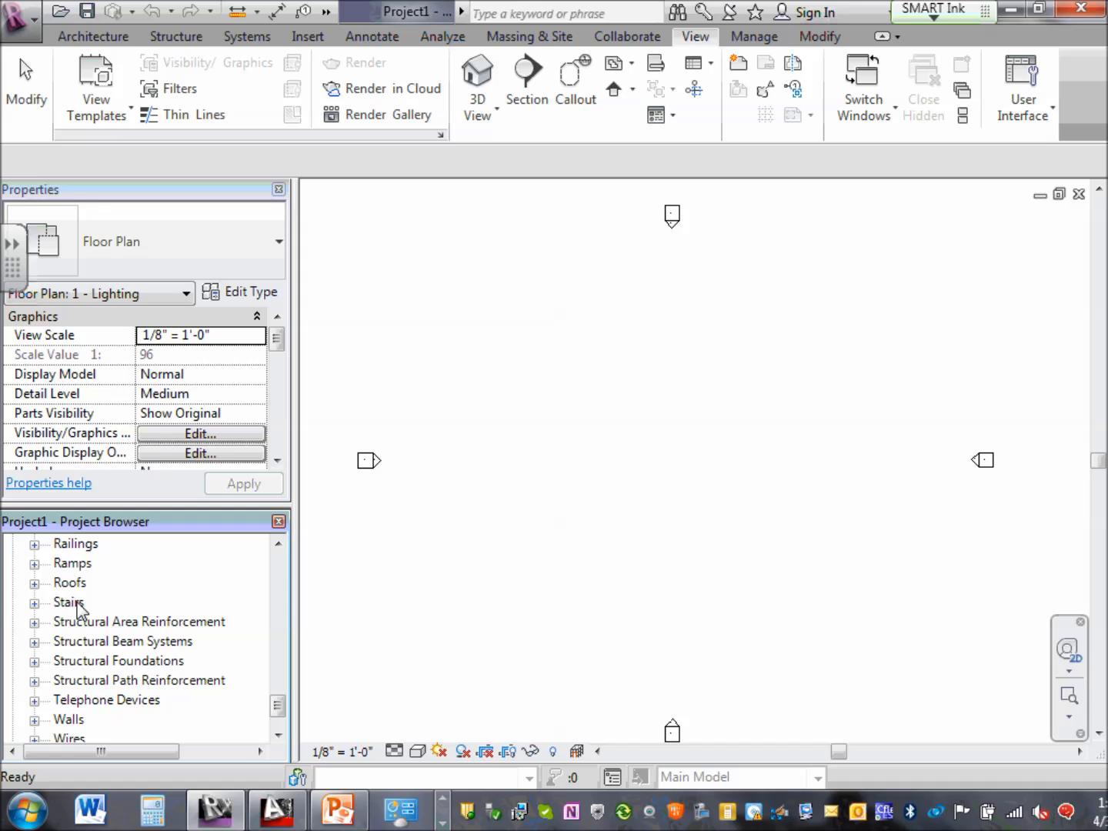
scroll(100, 550, down, 1)
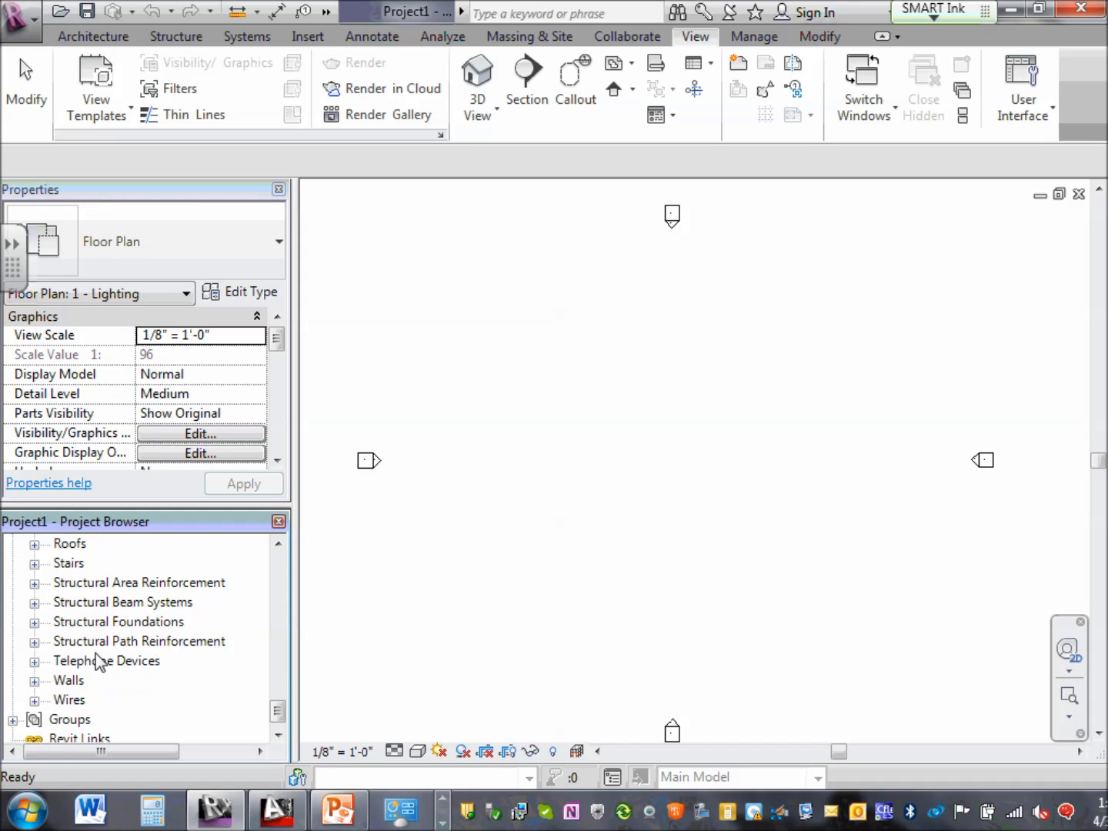
click(33, 661)
click(33, 661)
click(34, 661)
scroll(33, 670, down, 1)
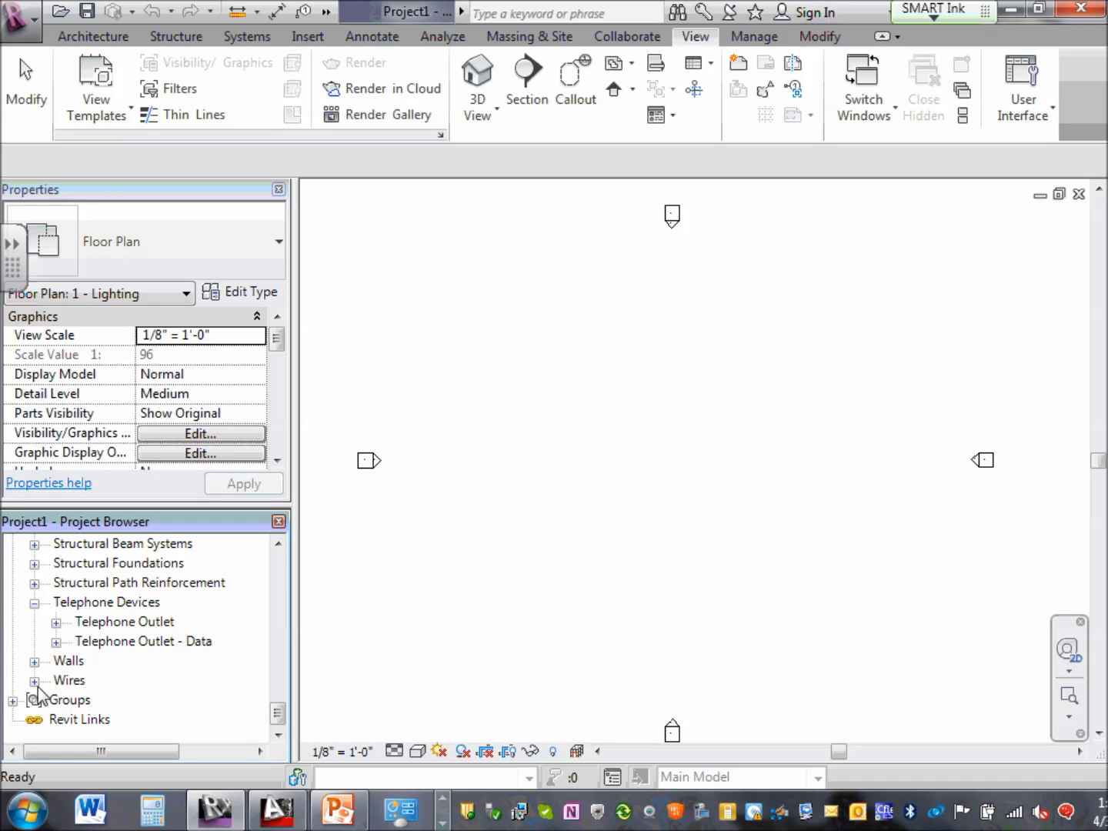
scroll(117, 656, up, 2)
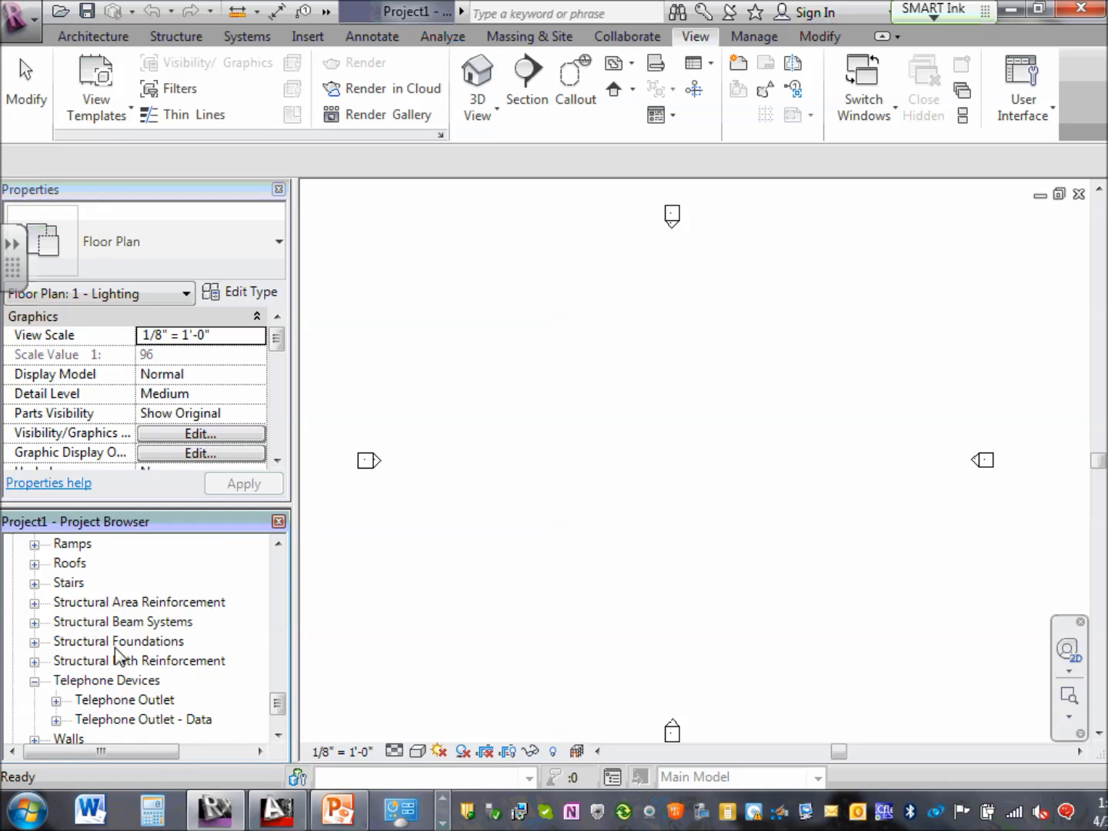
scroll(117, 655, up, 1)
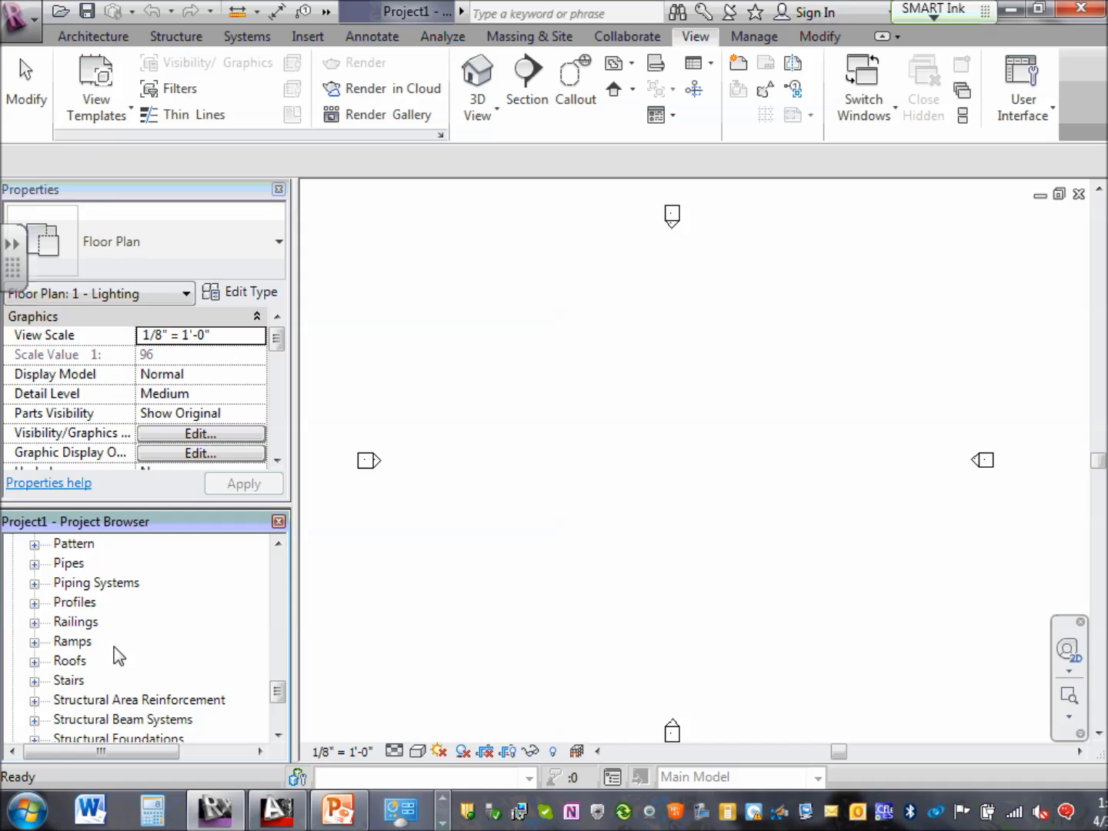
Start the Load Family command and review the family category folders in the US Imperial library.
click(308, 38)
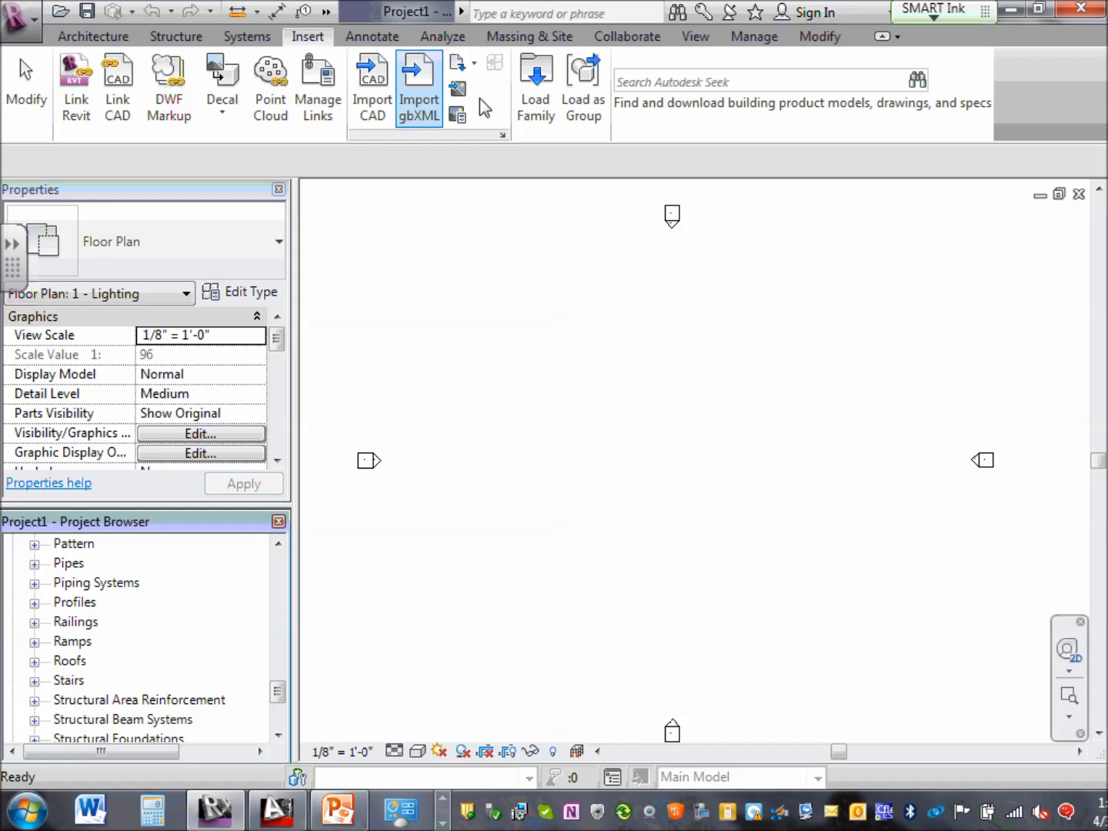
click(542, 92)
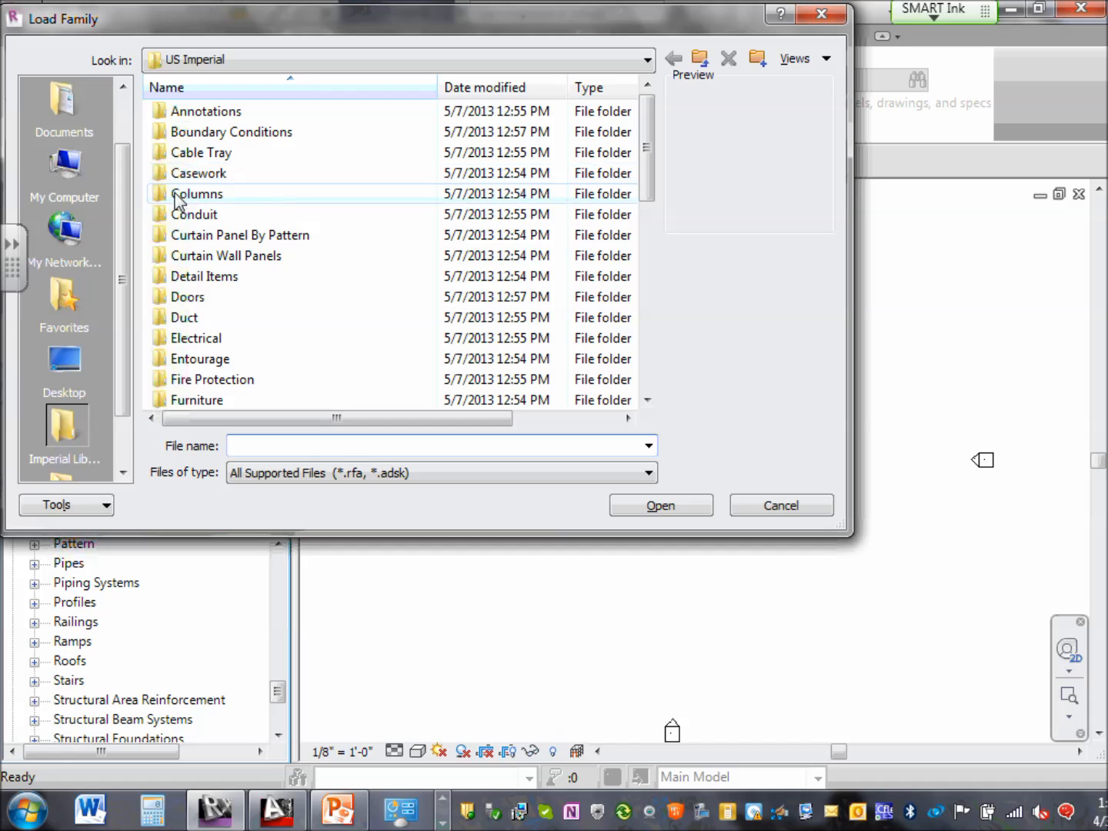
click(205, 342)
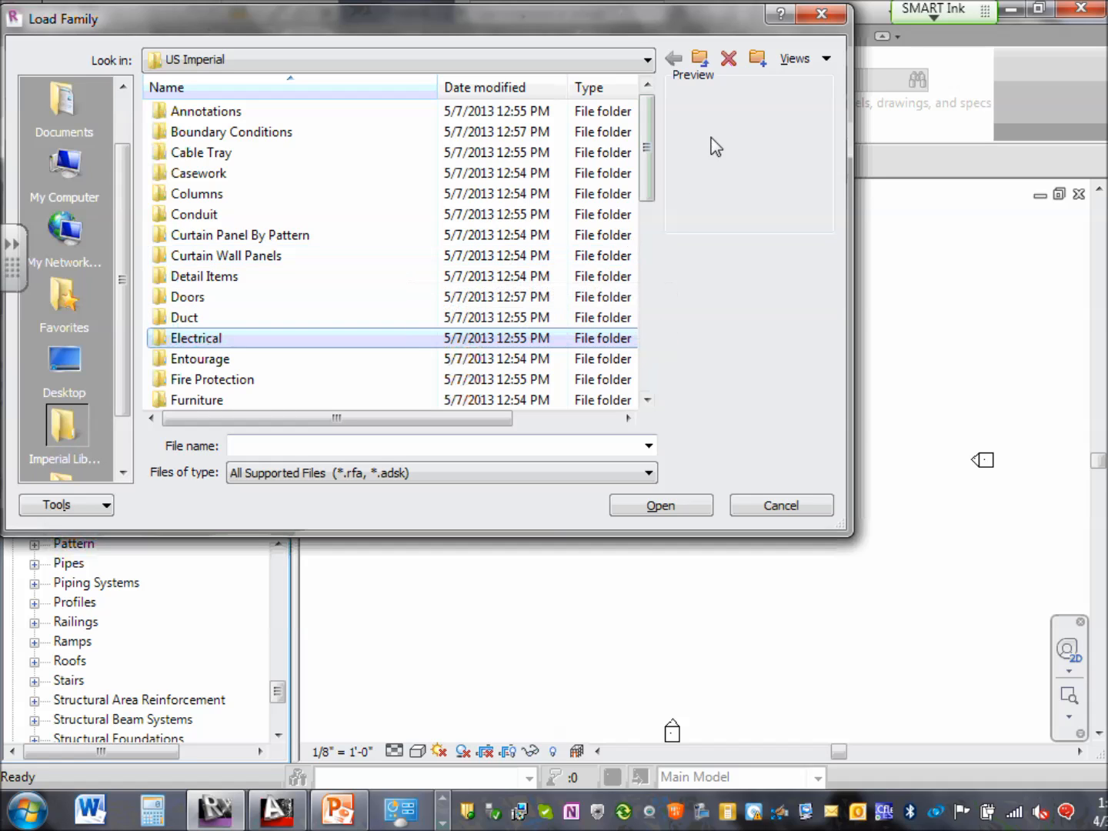
drag(649, 135, 630, 271)
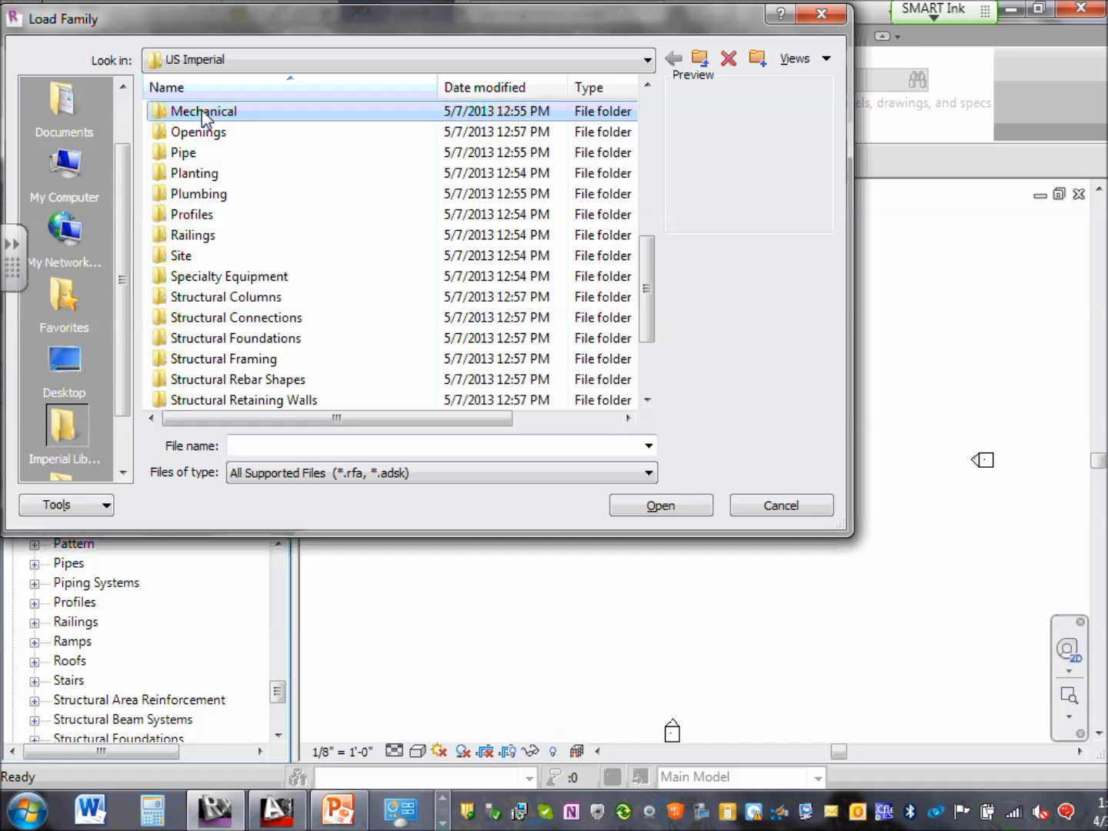
scroll(260, 206, up, 4)
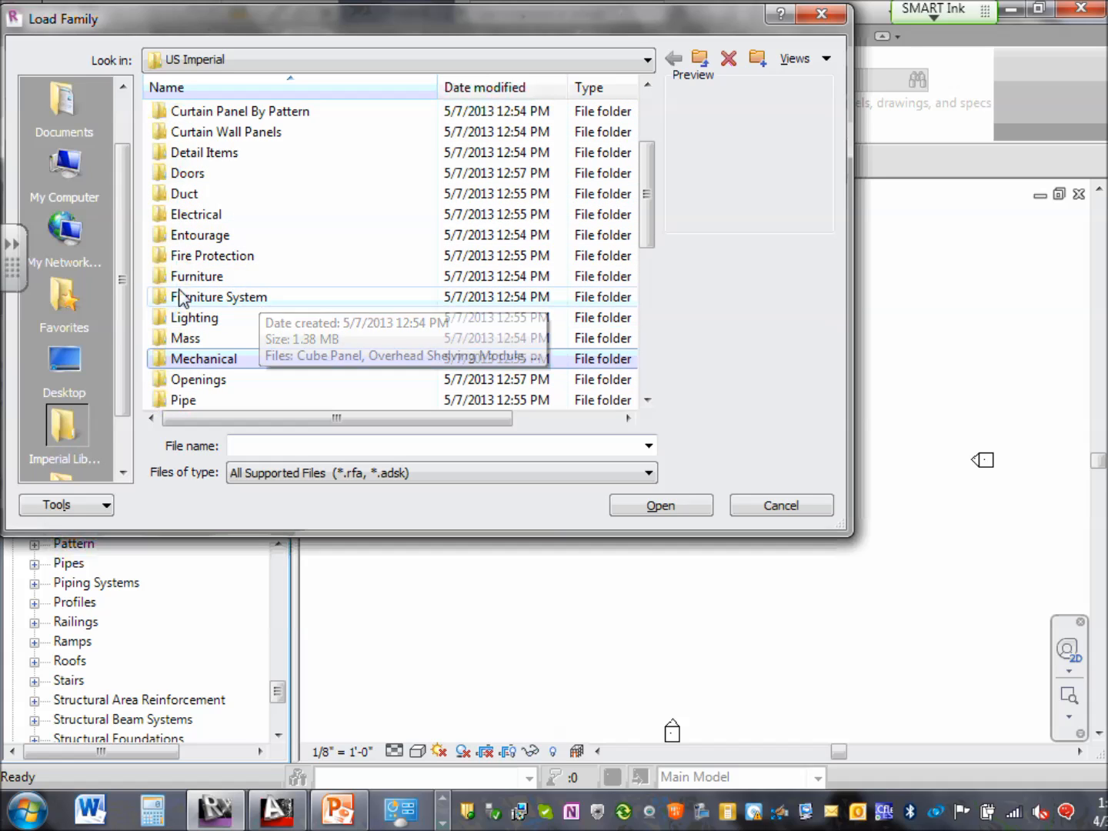
mouse_move(193, 281)
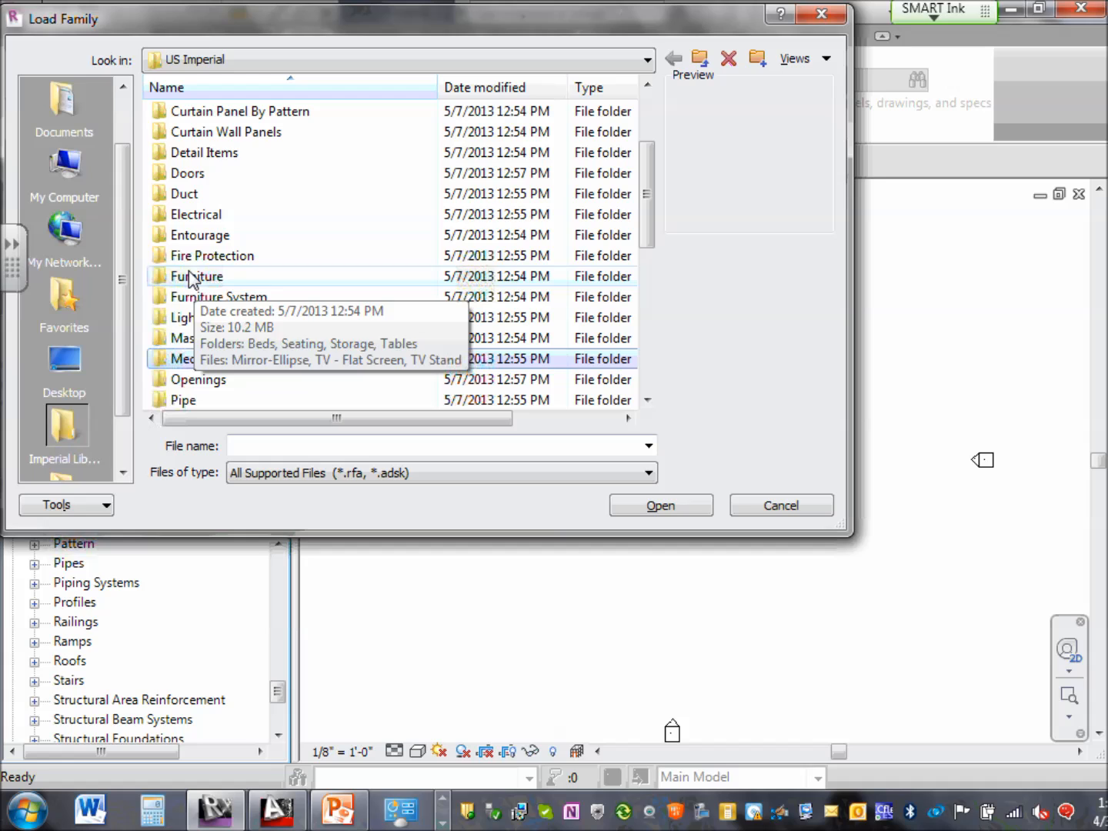
Open the library's Electrical folder and examine its Architectural and MEP subfolders, returning to Electrical after each.
double_click(202, 217)
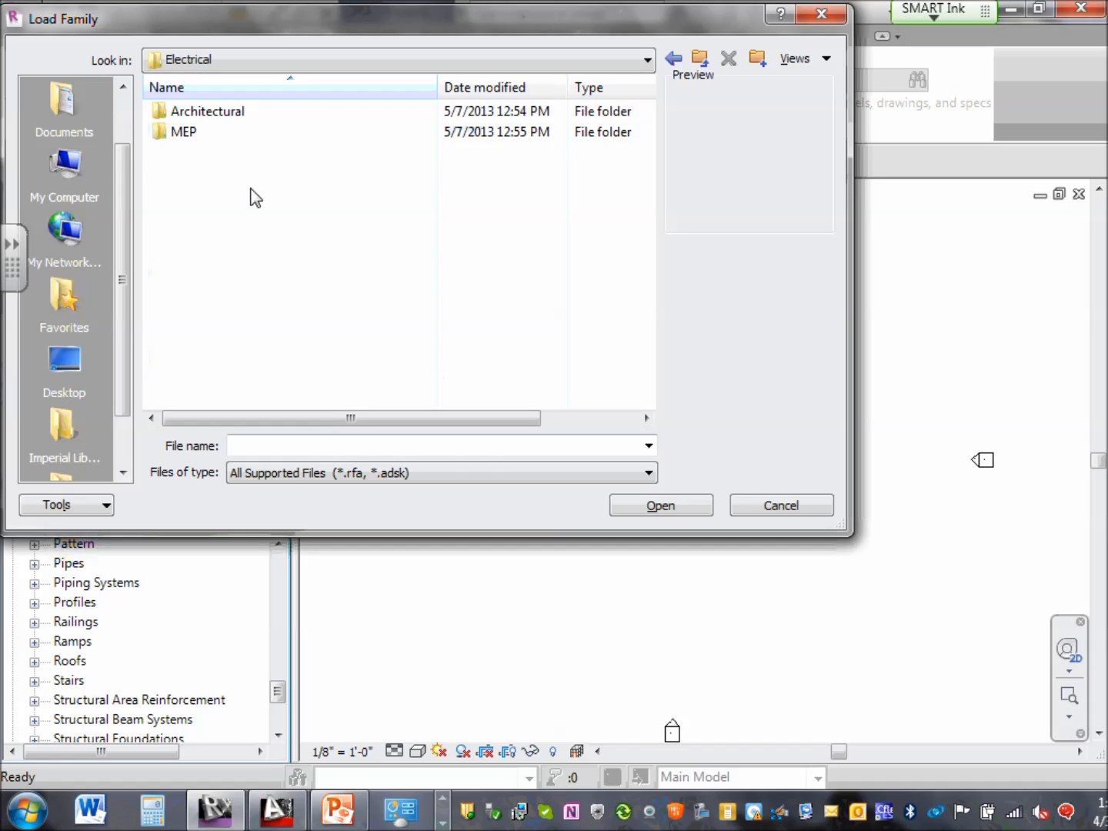
double_click(204, 111)
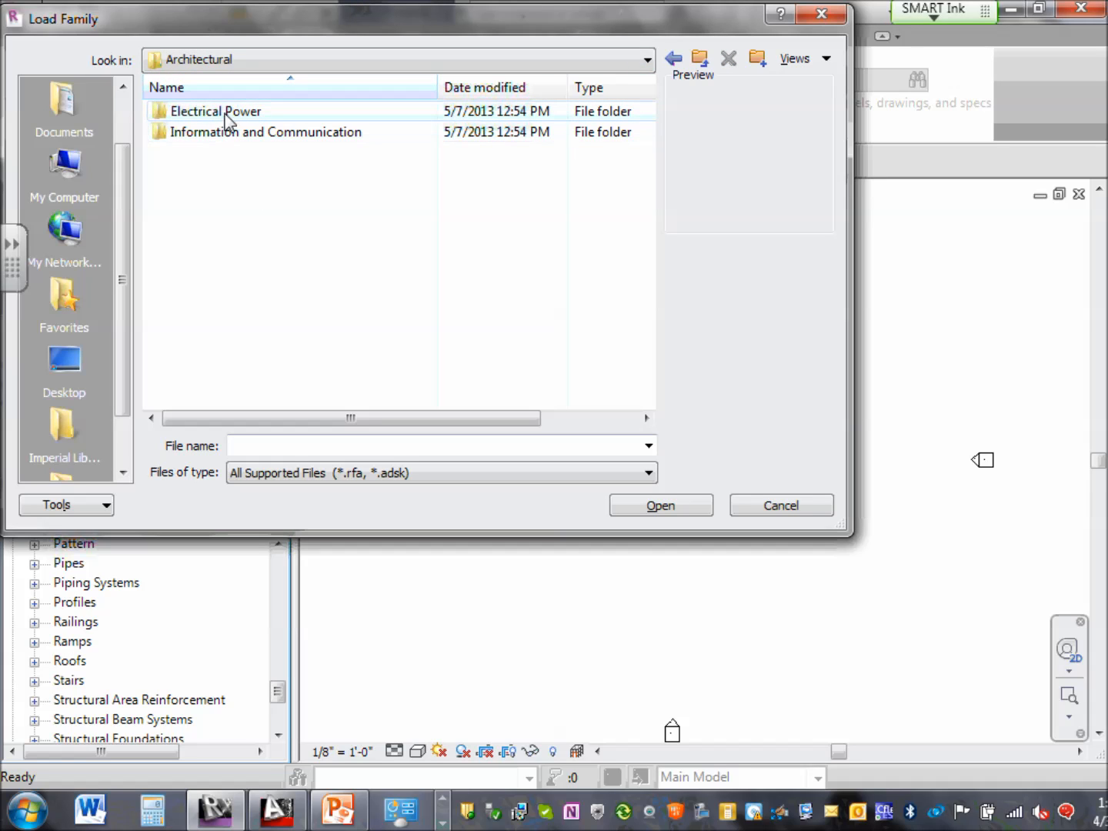
click(701, 68)
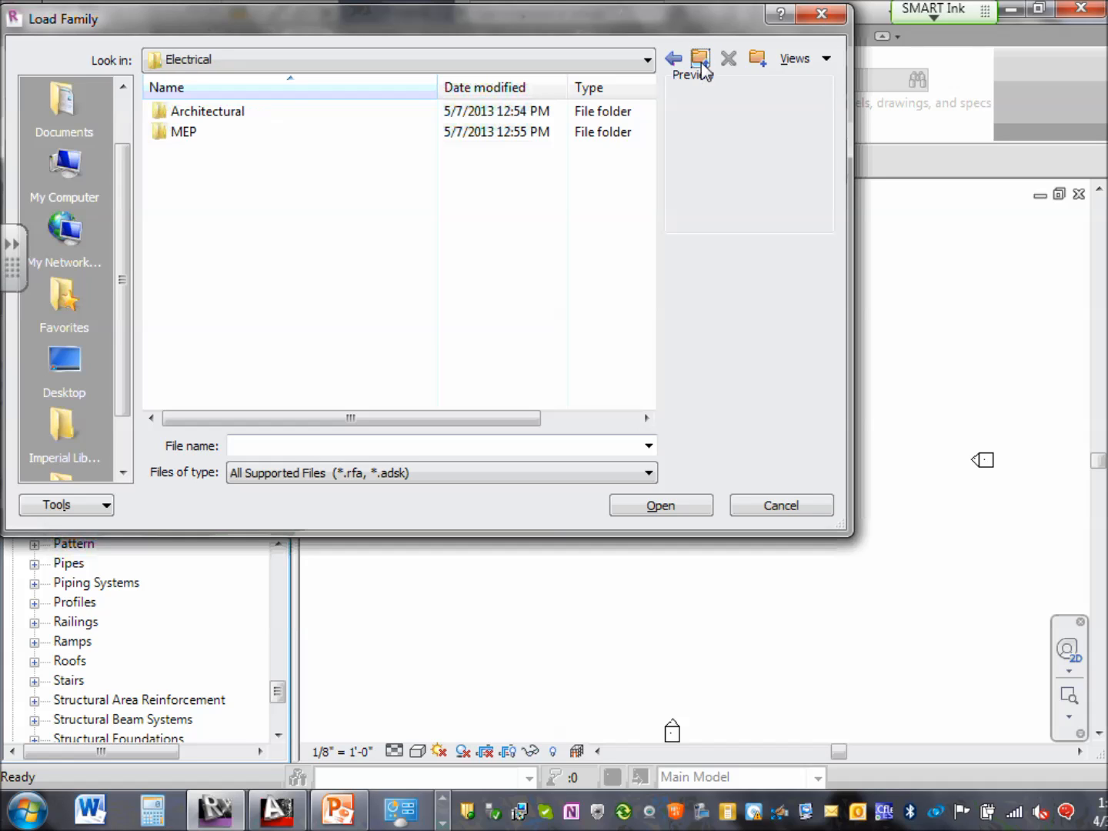
double_click(218, 133)
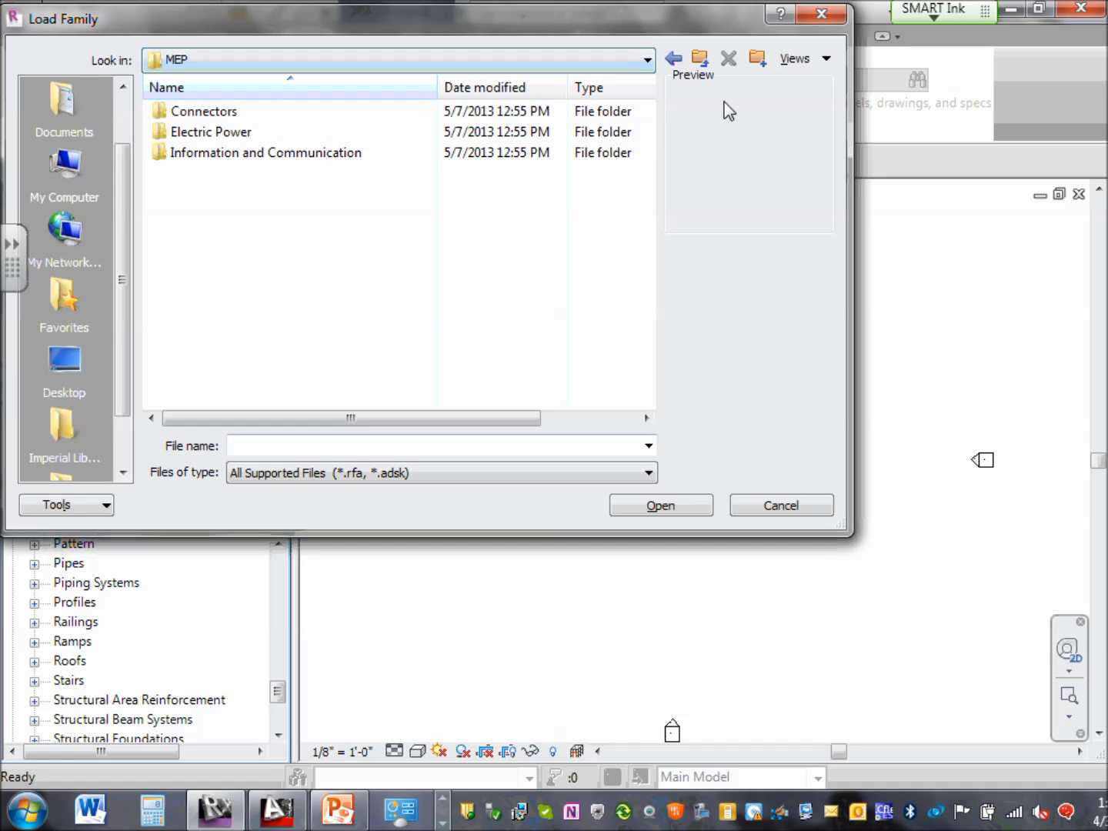
click(697, 66)
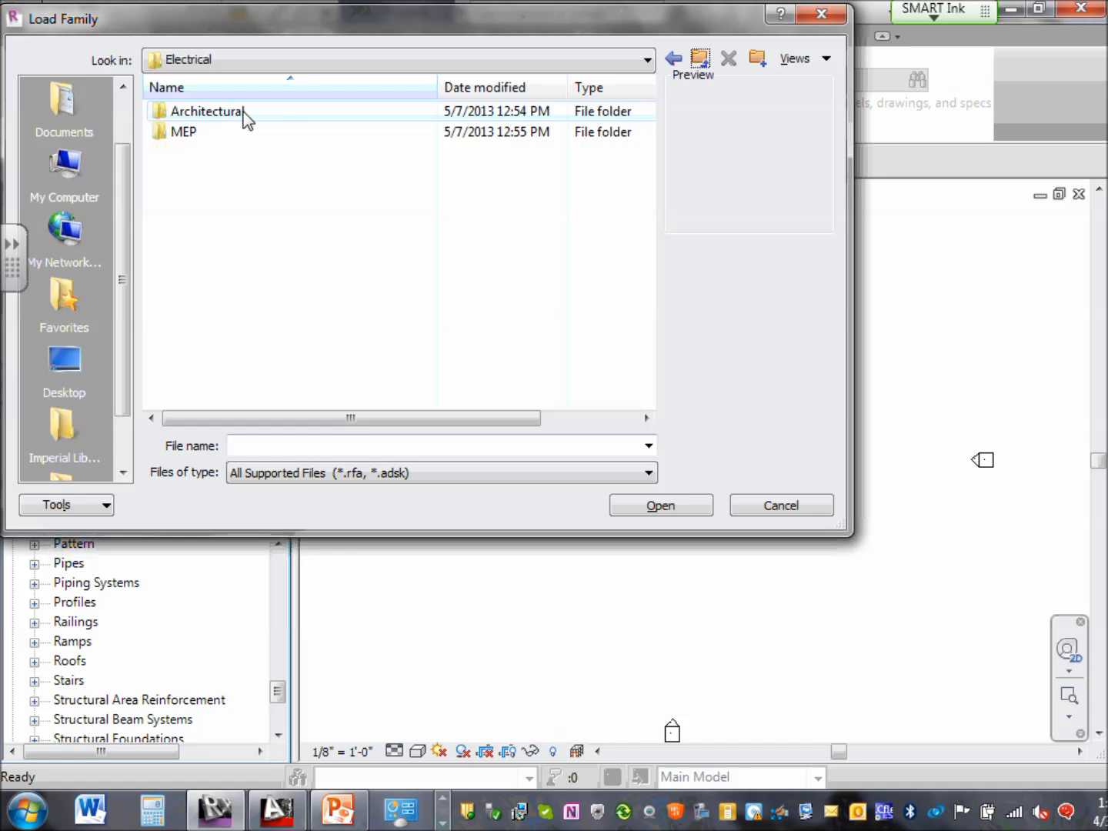
Browse the Electrical library's MEP folder into Electric Power and open its Distribution subfolder.
double_click(206, 137)
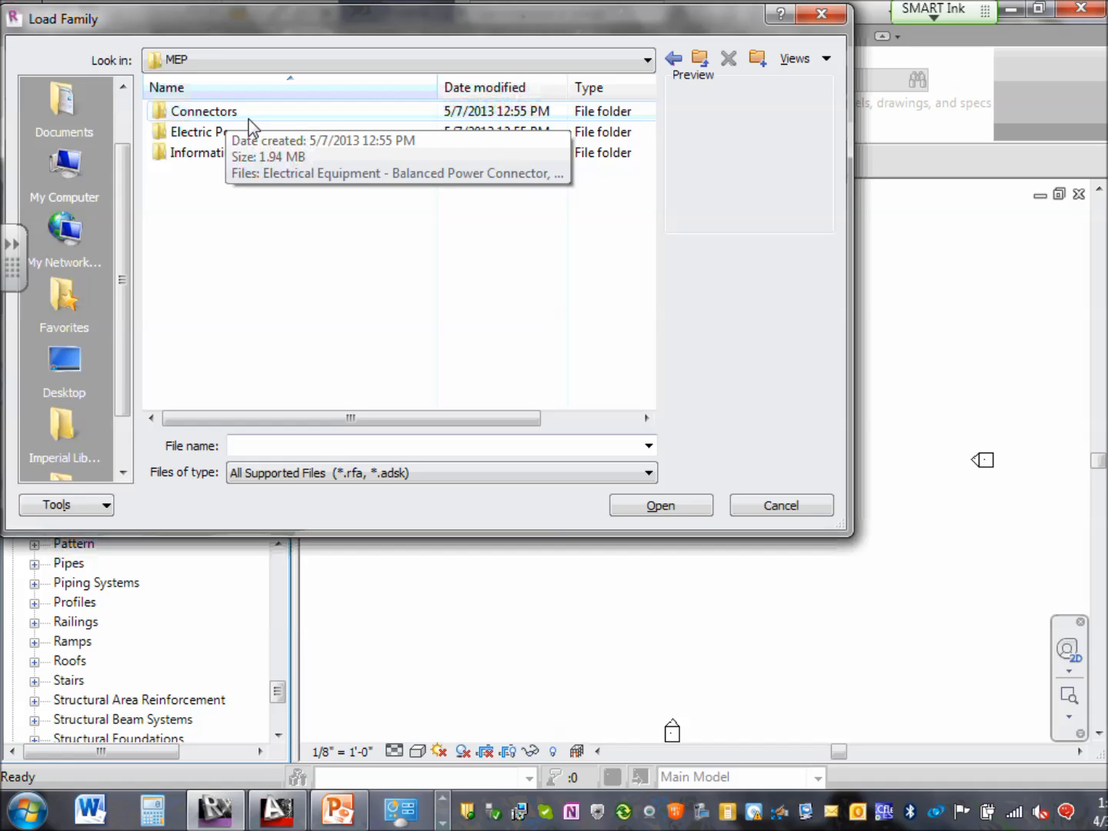
double_click(210, 132)
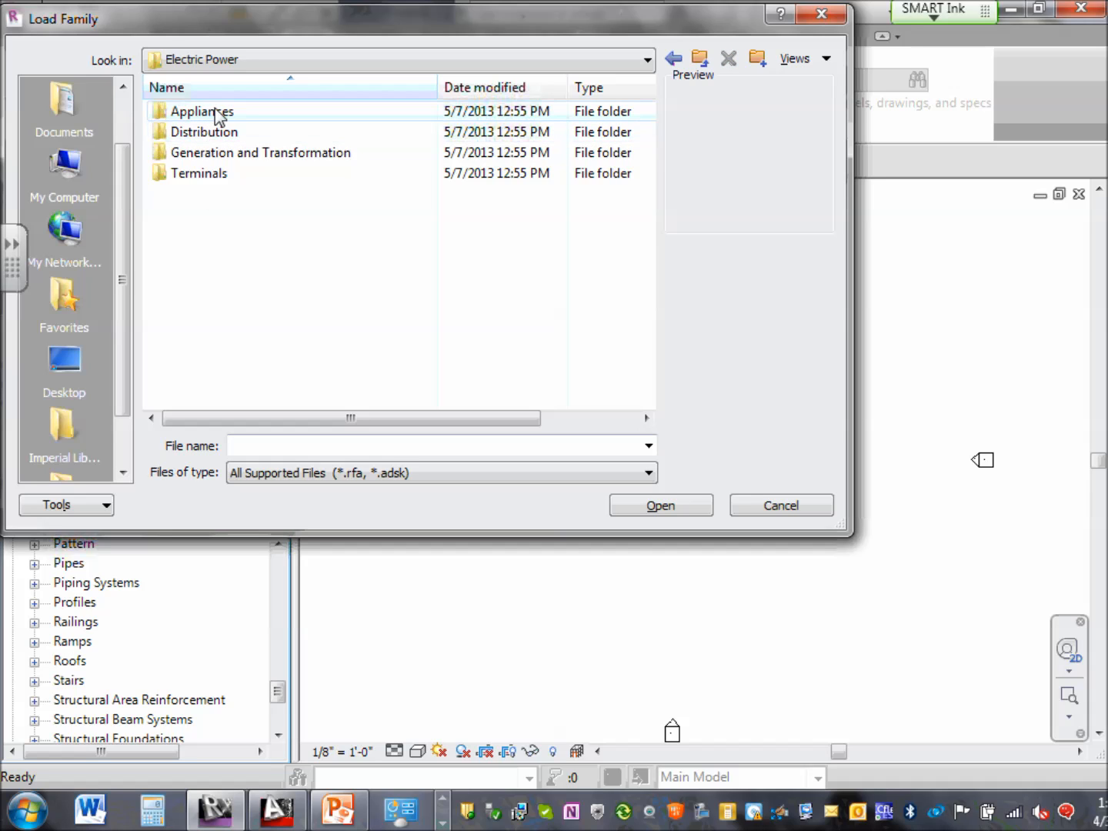
click(215, 112)
click(205, 134)
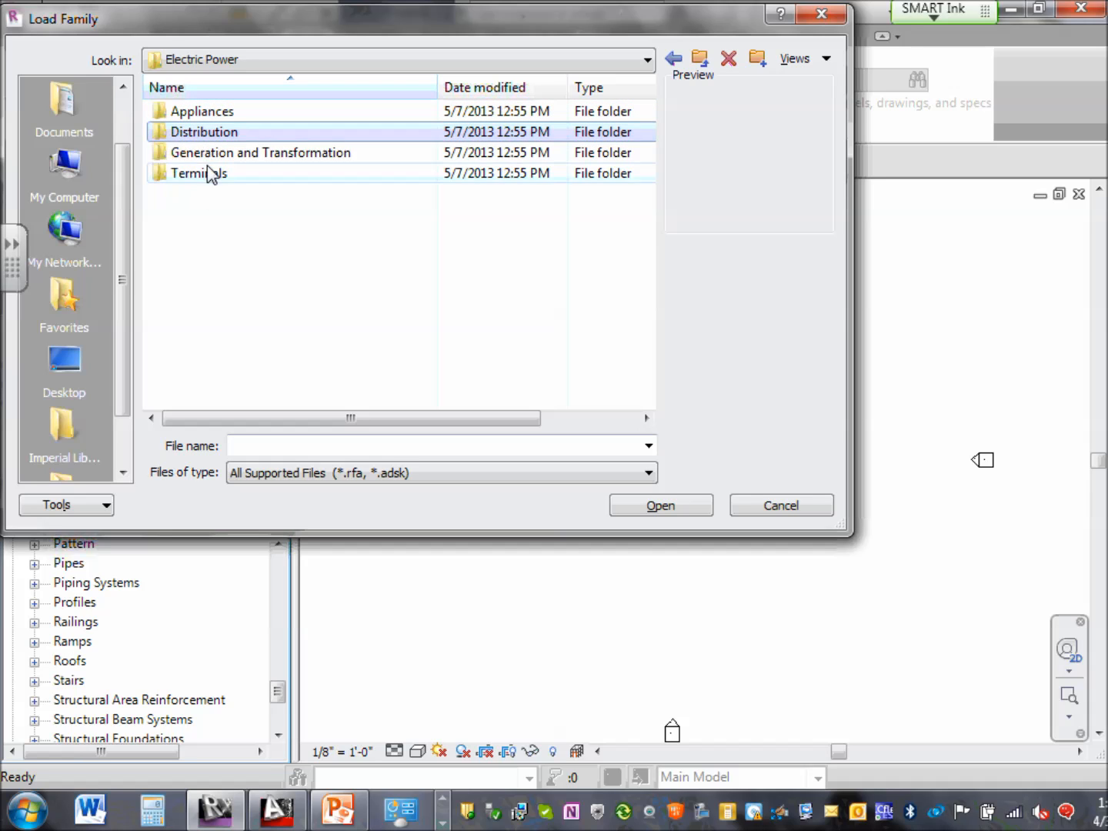
click(212, 157)
click(212, 176)
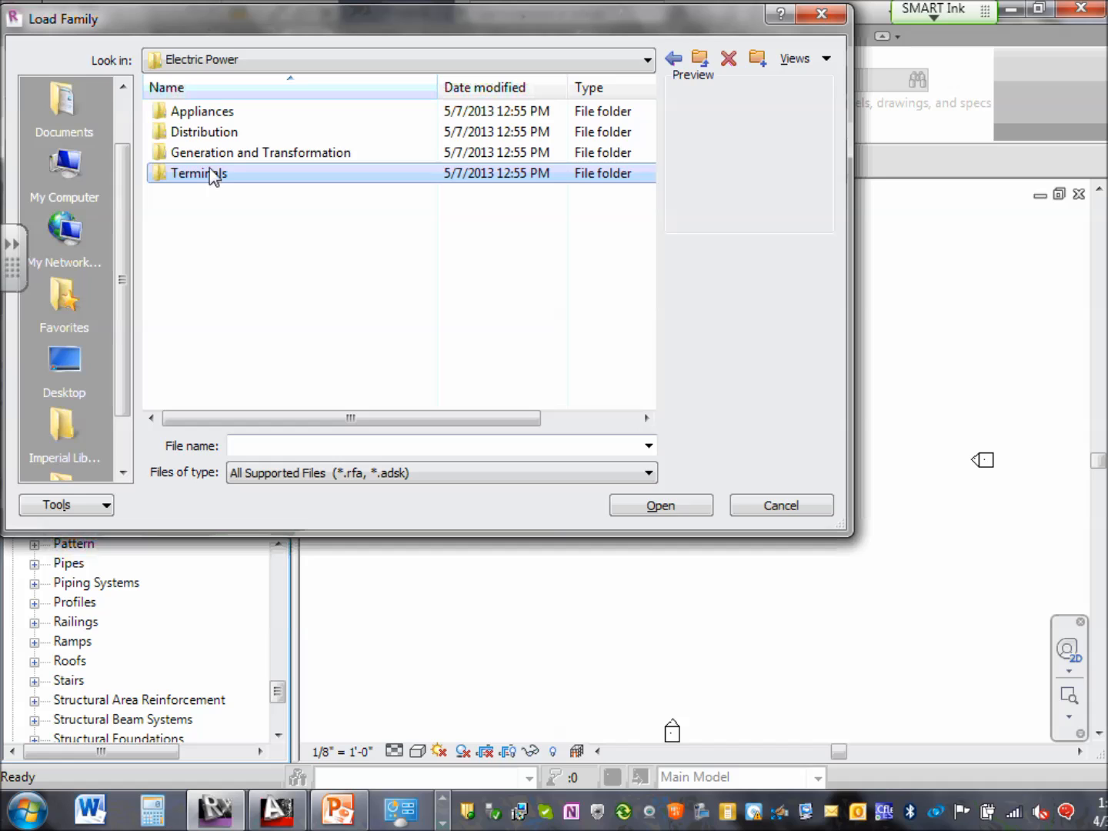
click(218, 133)
double_click(219, 133)
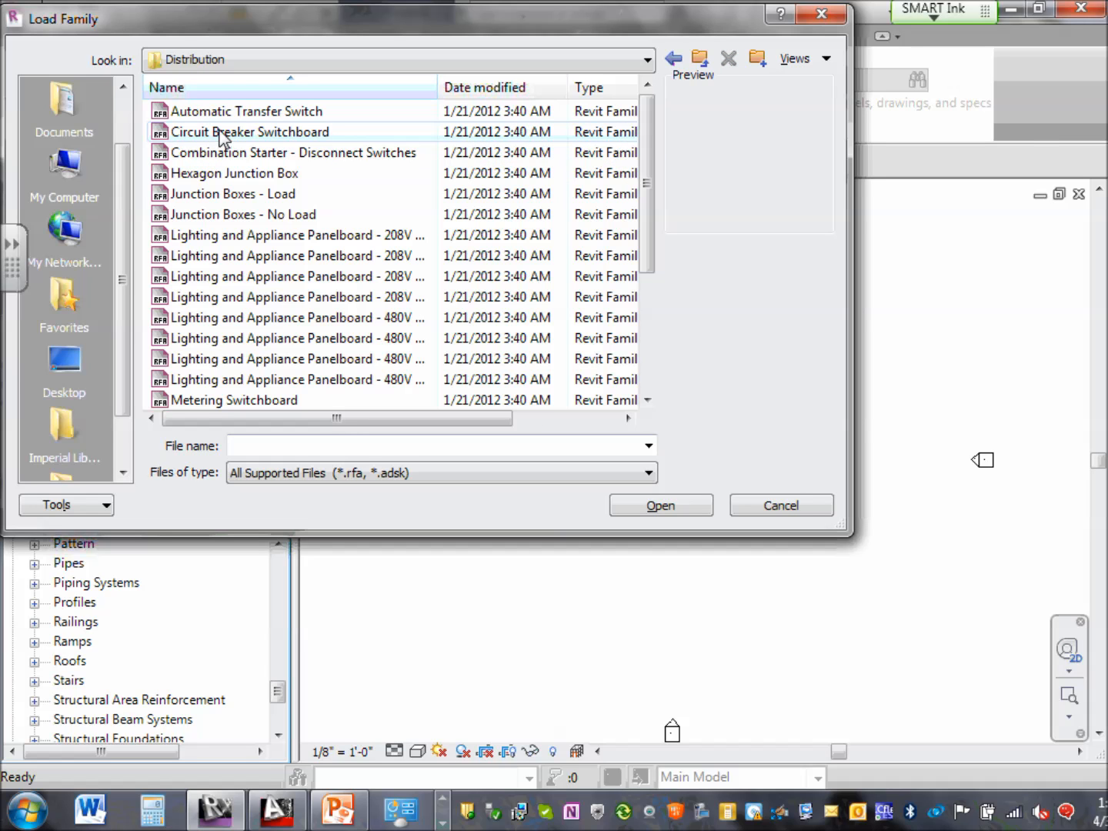
Preview several of the distribution equipment families, and load the Automatic Transfer Switch family into the project.
click(256, 114)
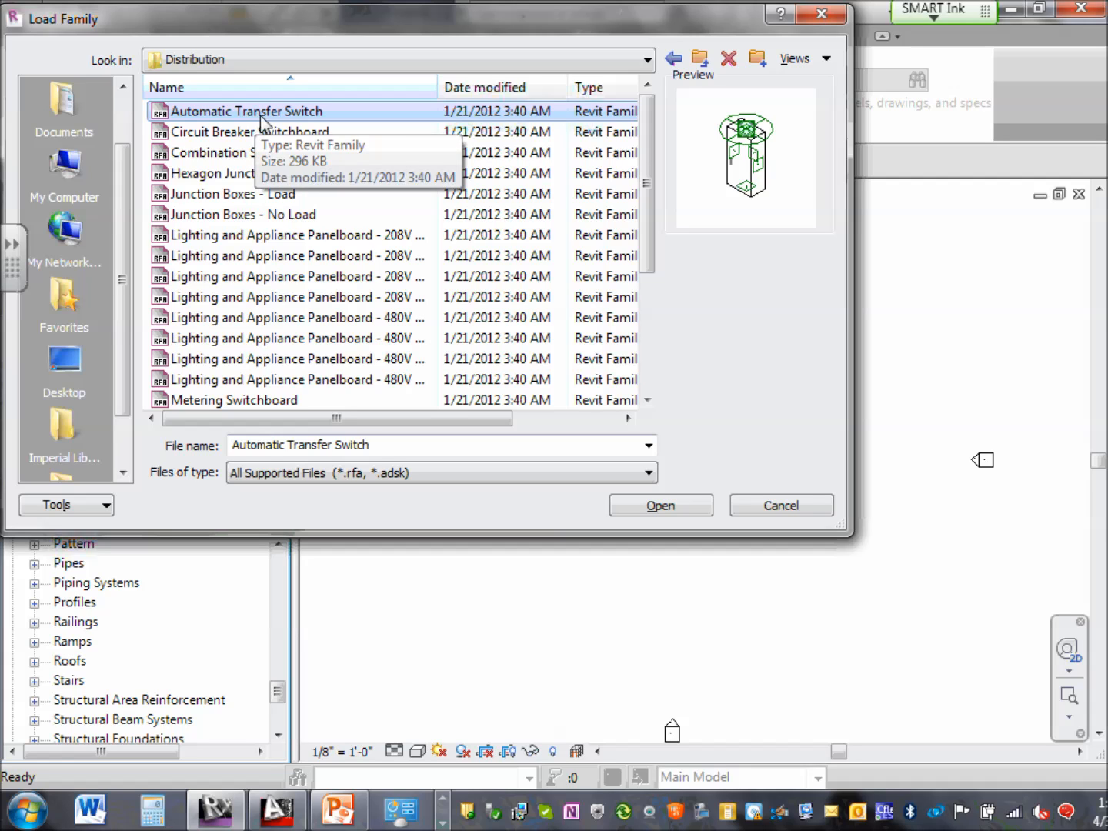
click(259, 134)
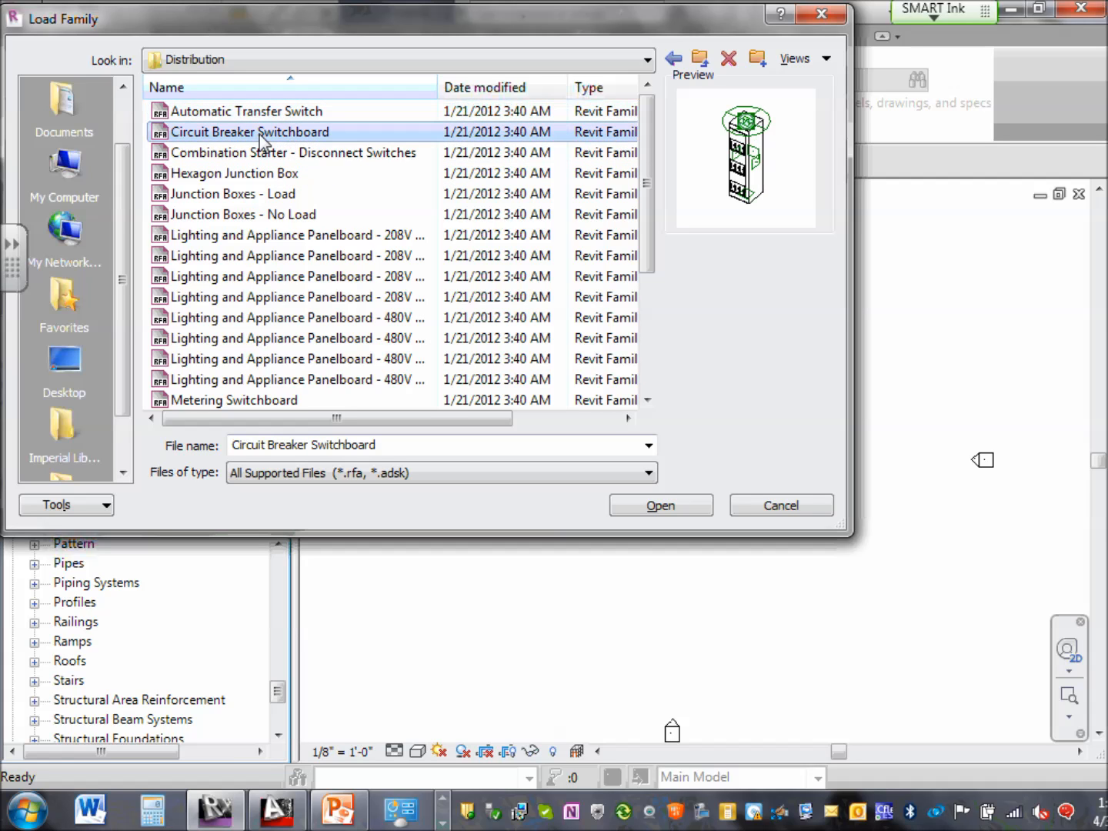
click(336, 157)
scroll(419, 224, down, 3)
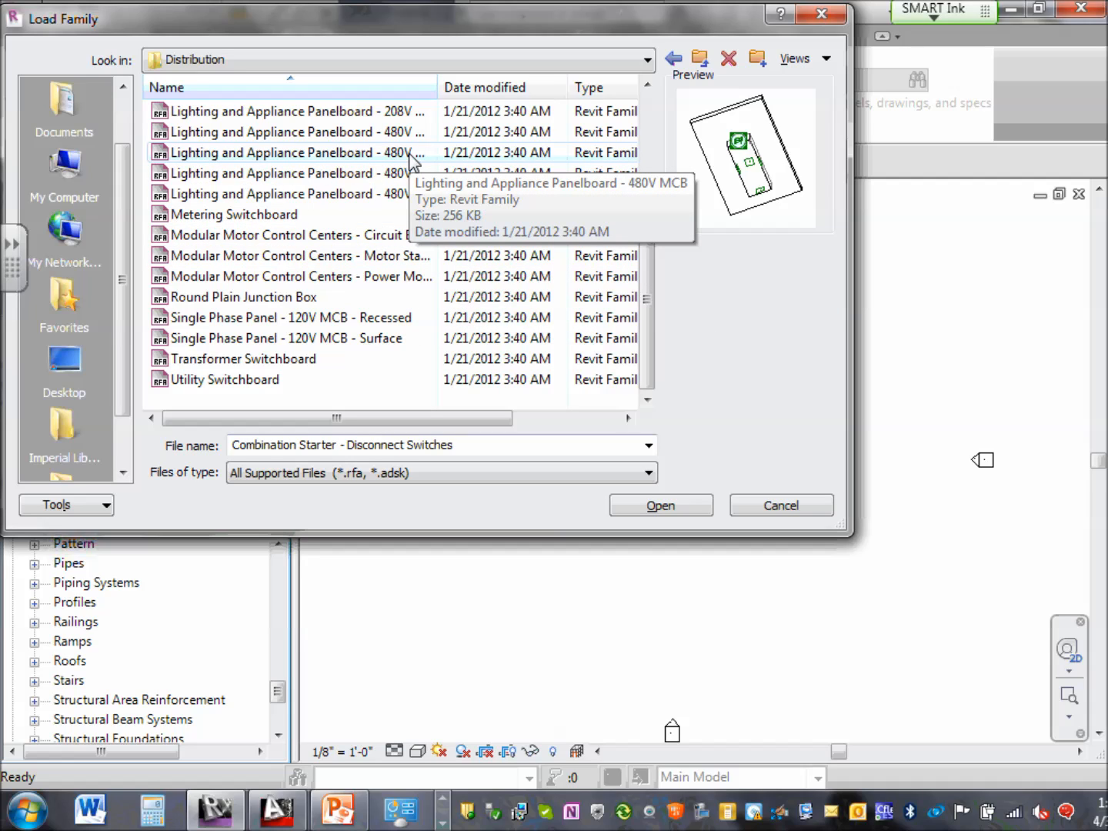
scroll(213, 388, up, 3)
click(237, 113)
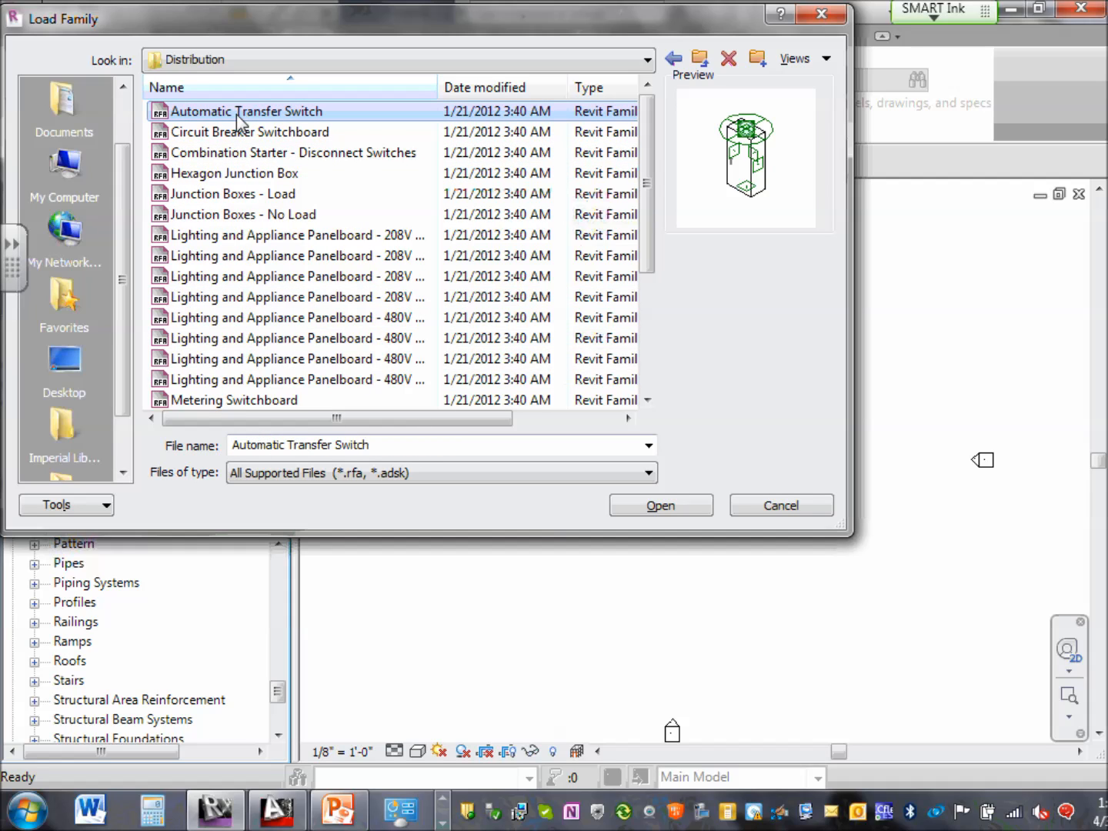
click(661, 509)
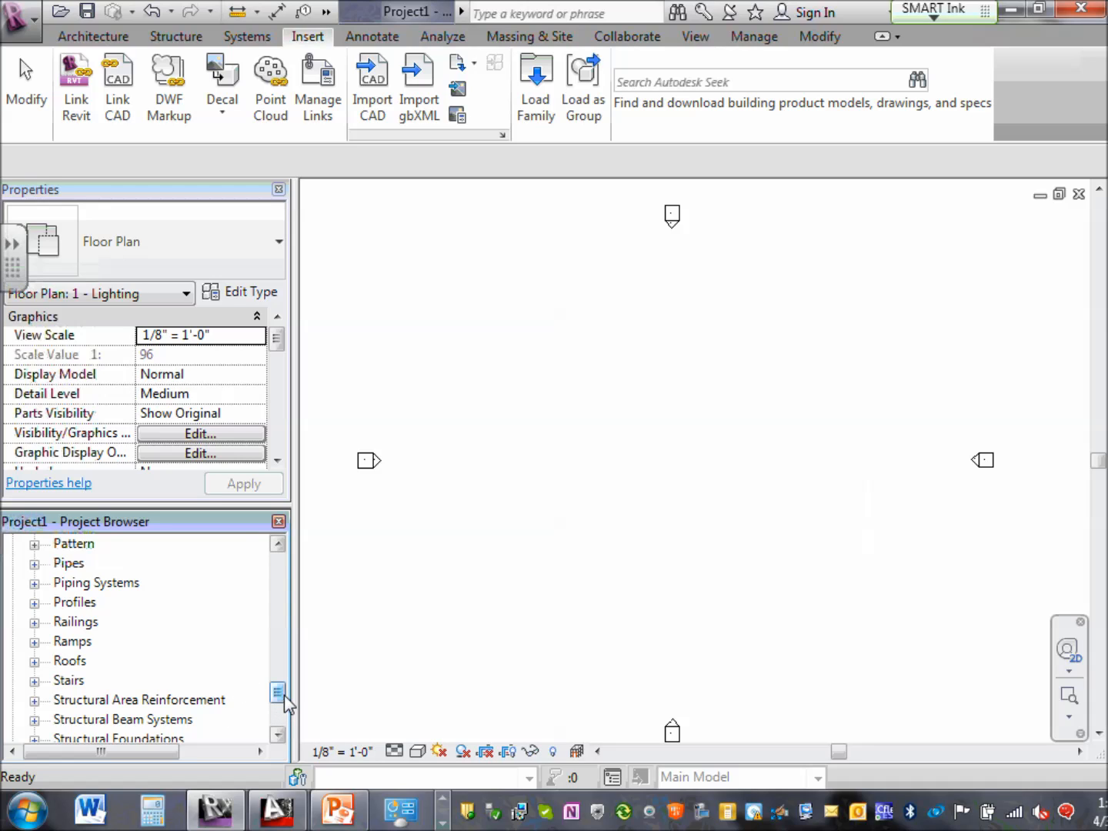
Find the loaded Automatic Transfer Switch family under Electrical Equipment in the Project Browser and examine its amperage types, collapsing it again.
drag(276, 687, 275, 697)
scroll(121, 655, up, 6)
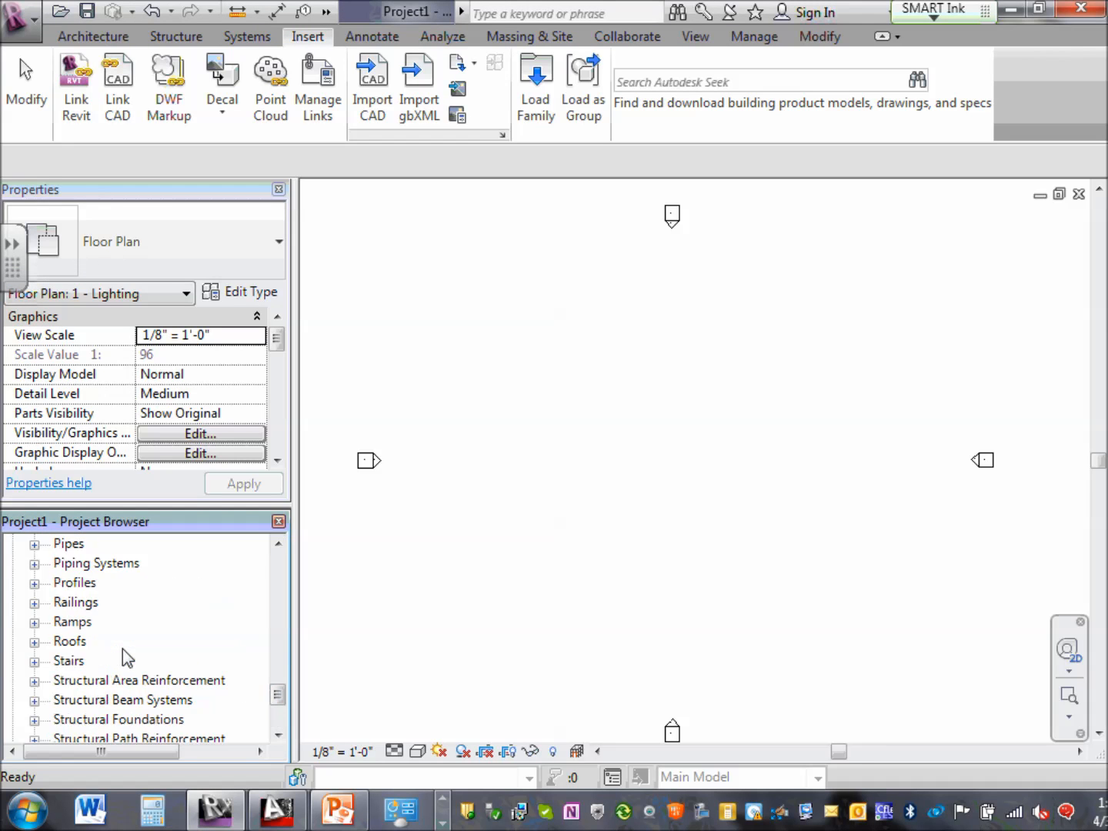
scroll(113, 650, up, 7)
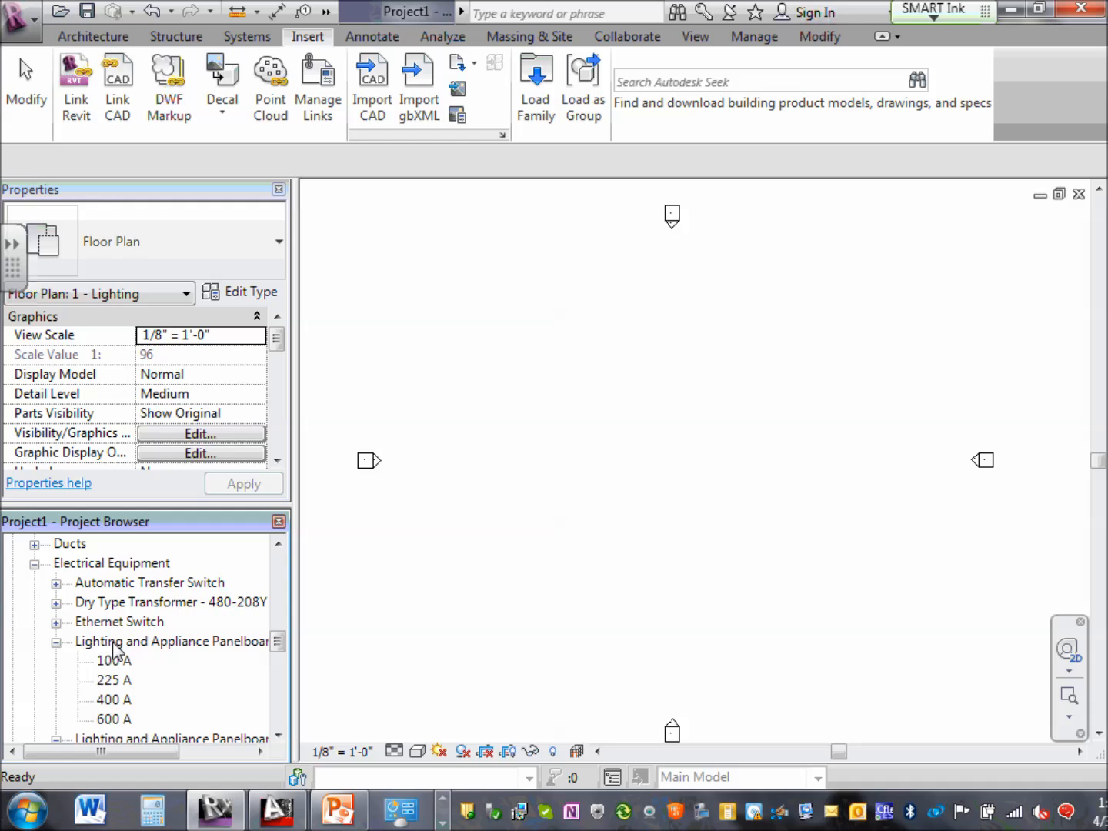
scroll(115, 651, up, 1)
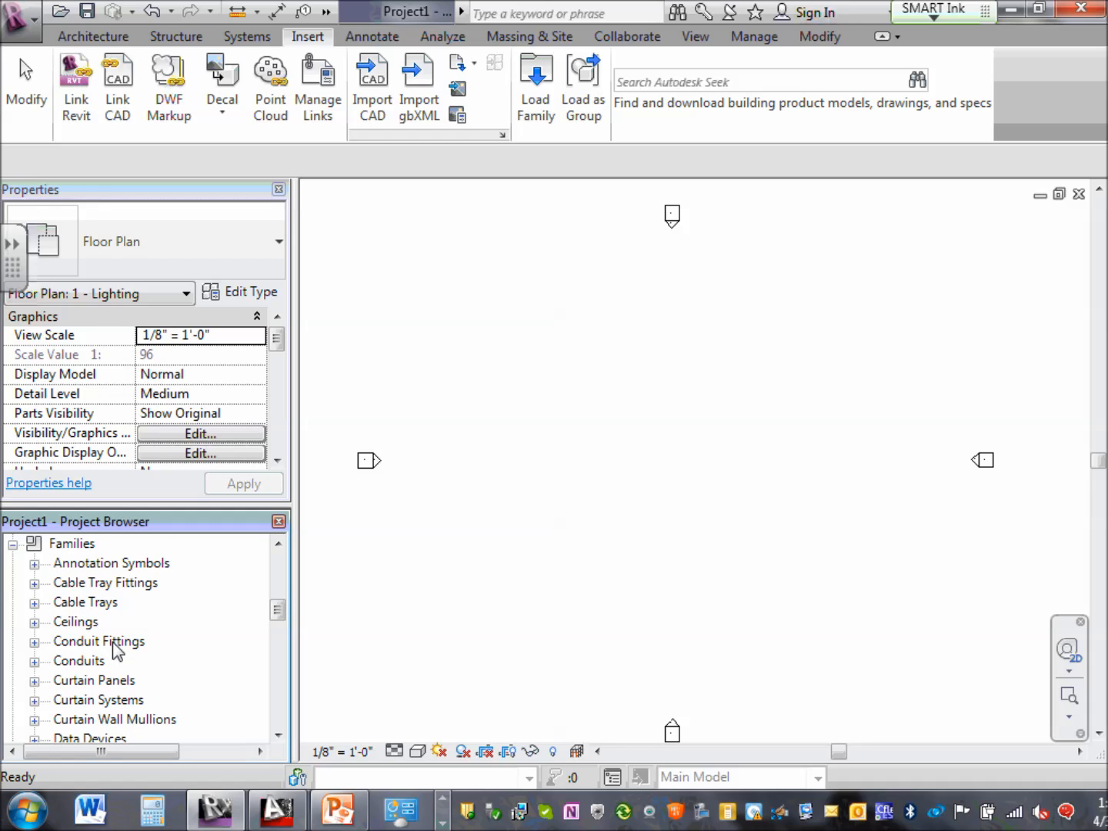
scroll(123, 652, down, 4)
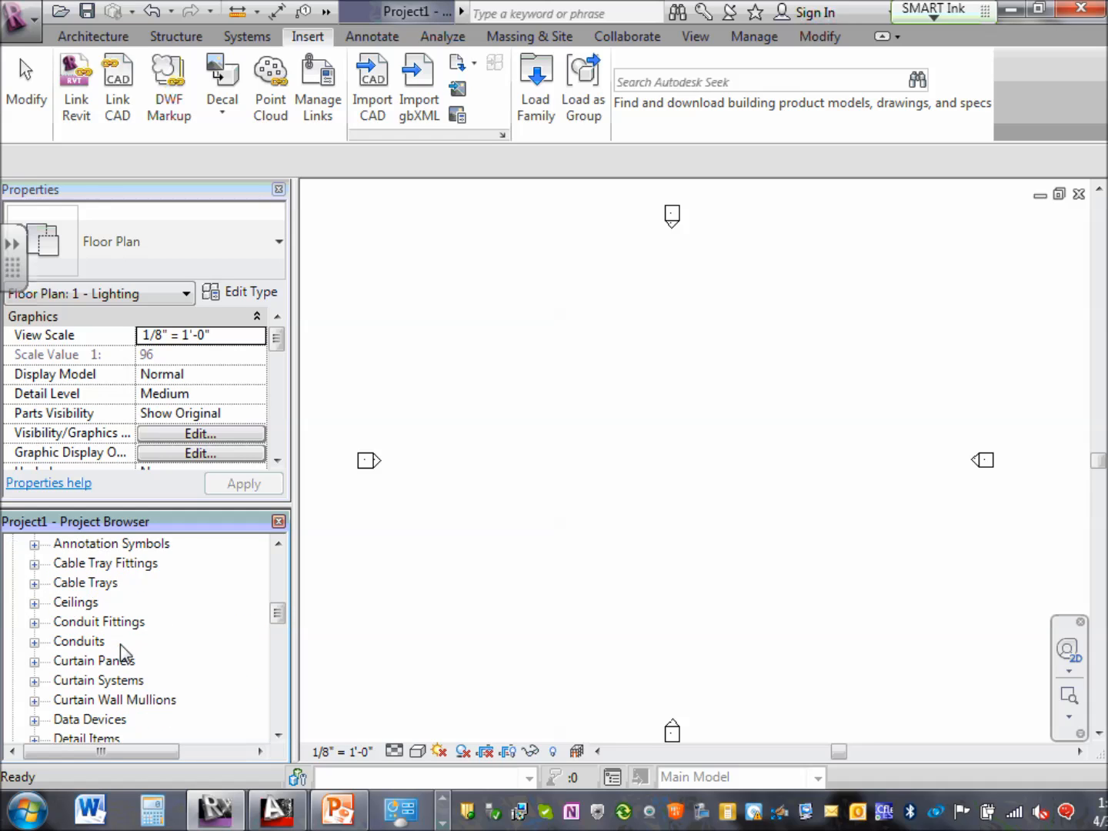
scroll(120, 652, up, 5)
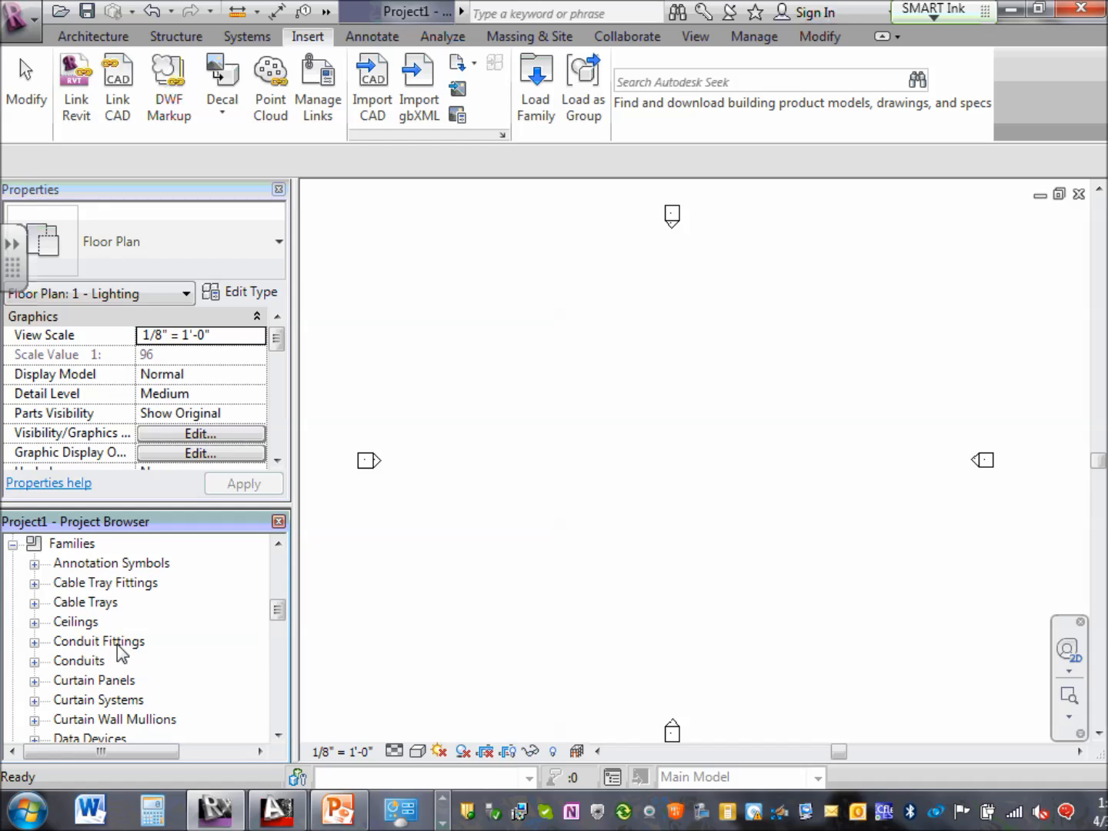
scroll(120, 650, down, 5)
scroll(127, 650, down, 1)
scroll(126, 650, up, 5)
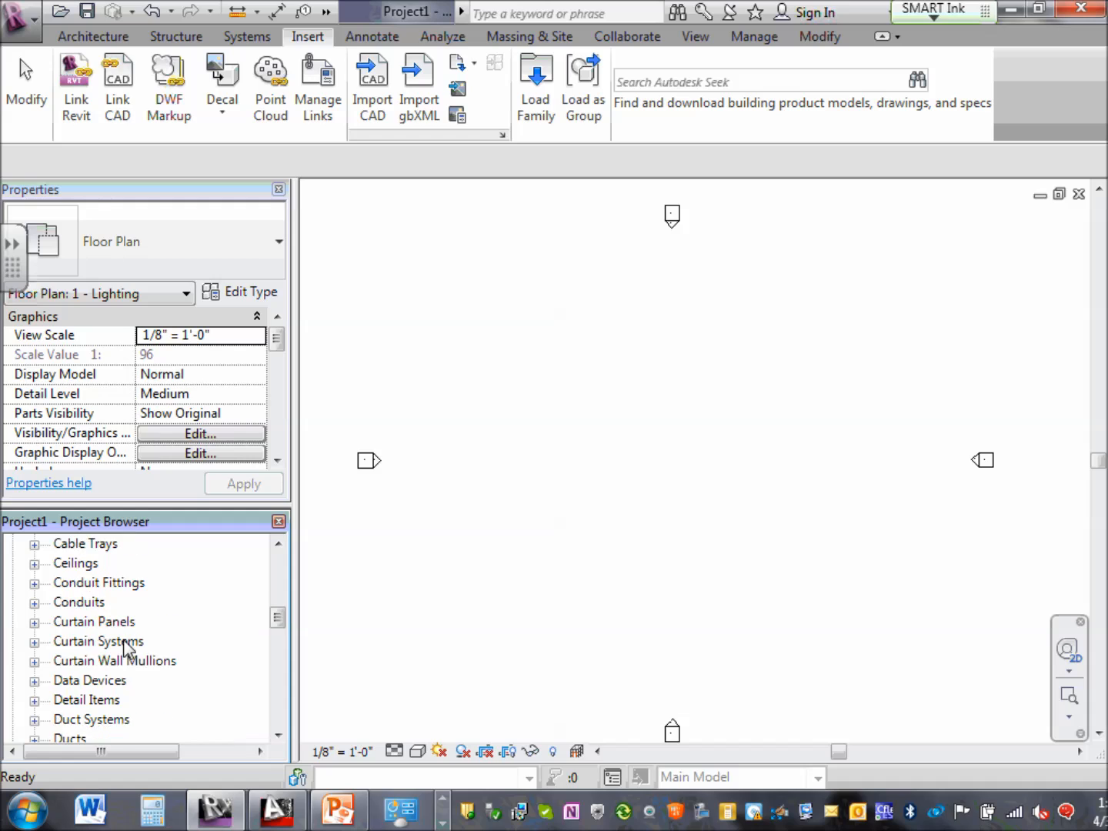
scroll(53, 592, down, 9)
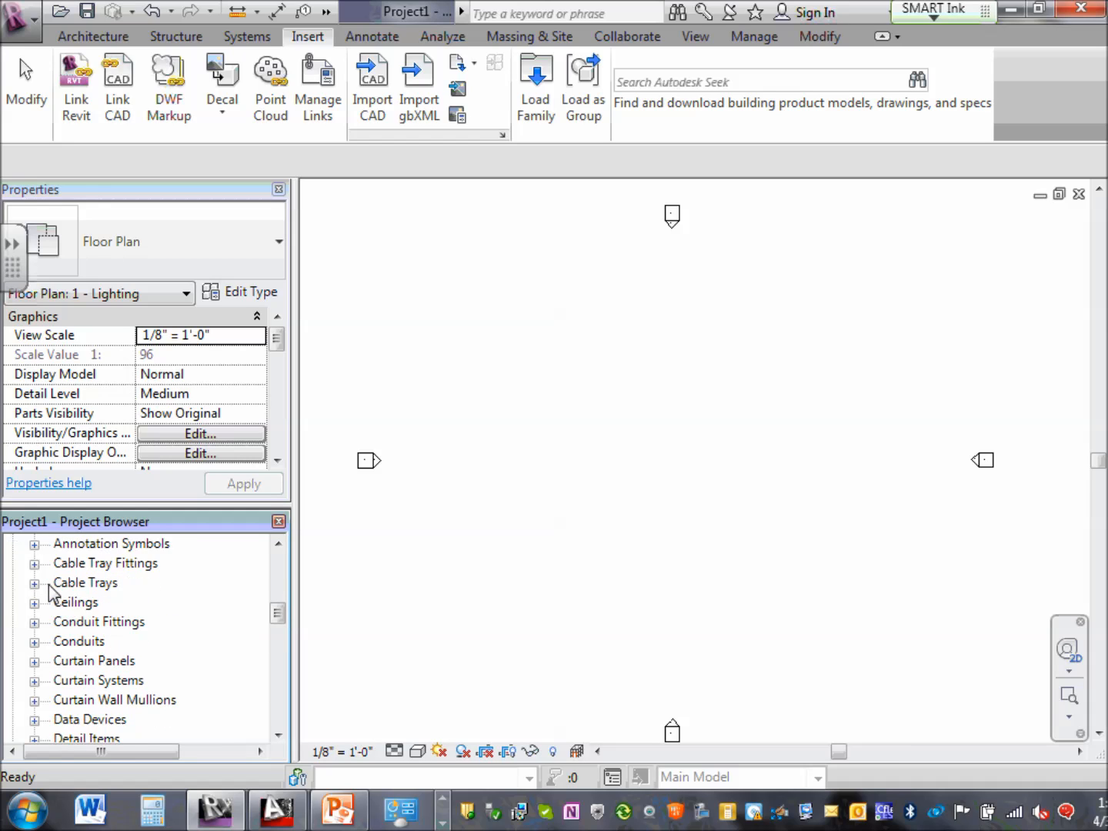
scroll(130, 608, down, 4)
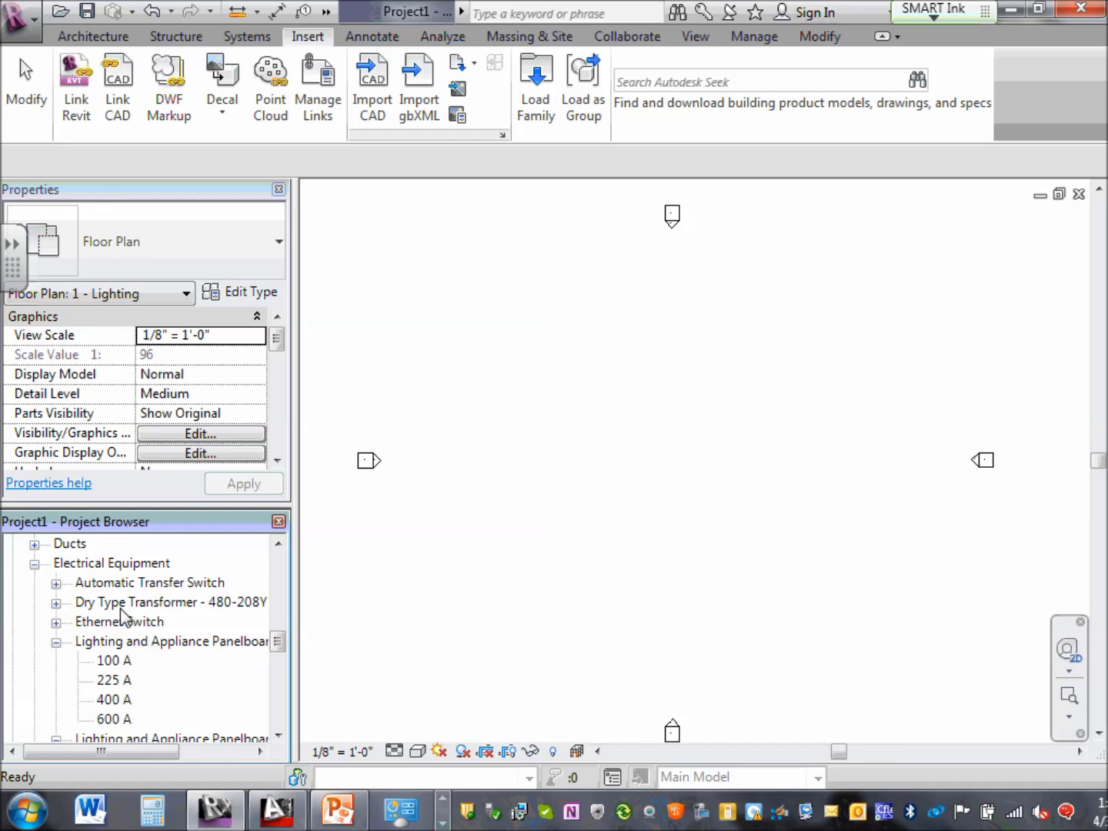
click(57, 583)
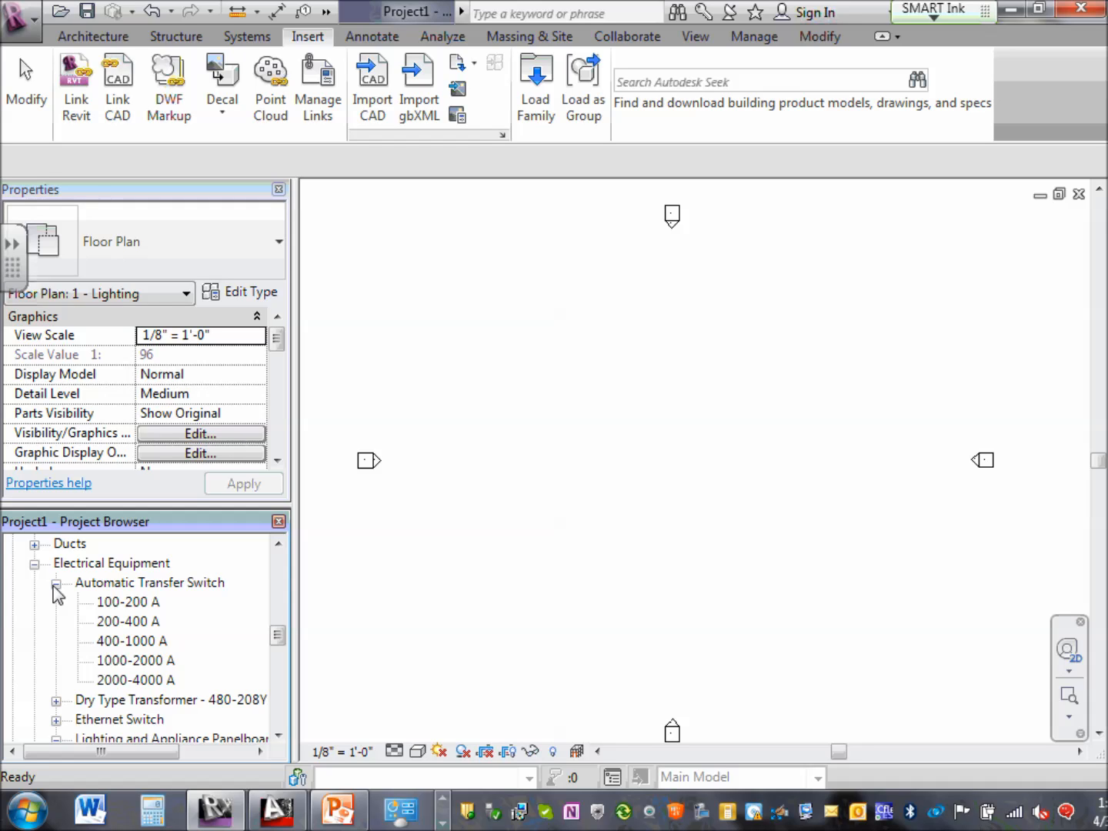
click(56, 584)
Collapse the two Lighting and Appliance Panelboard families under Electrical Equipment in the Project Browser.
click(81, 572)
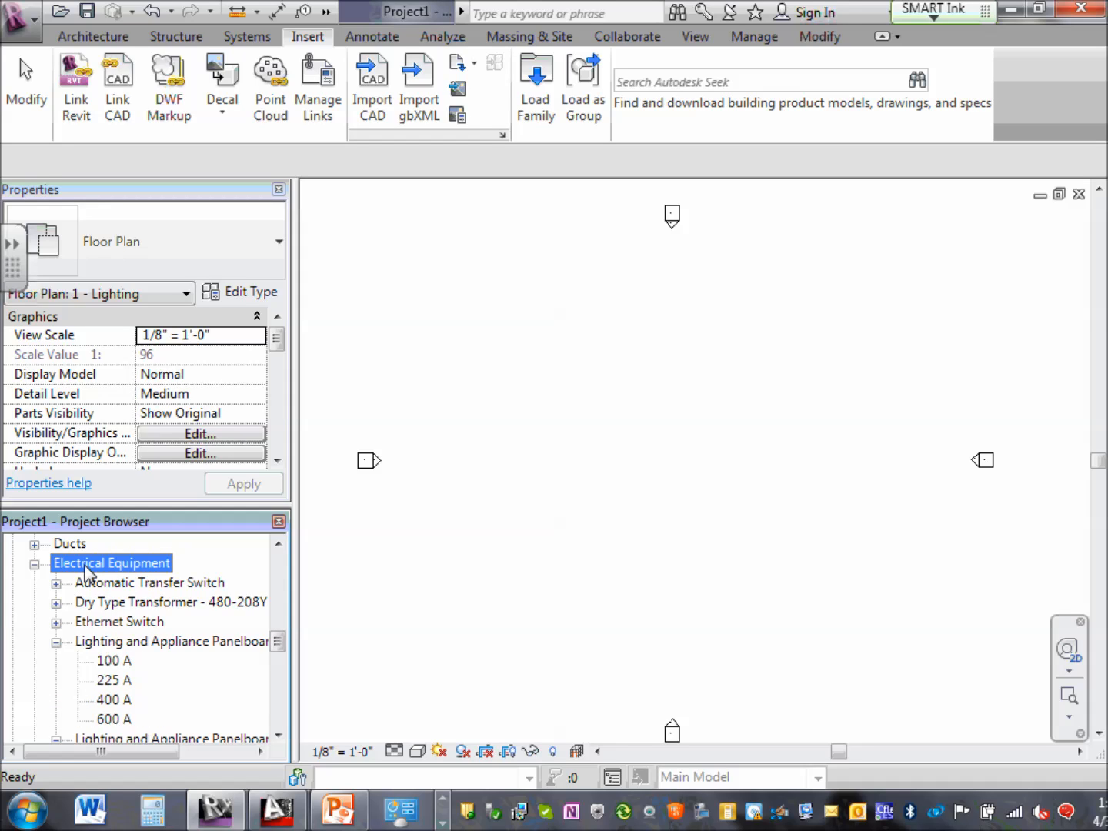
click(56, 641)
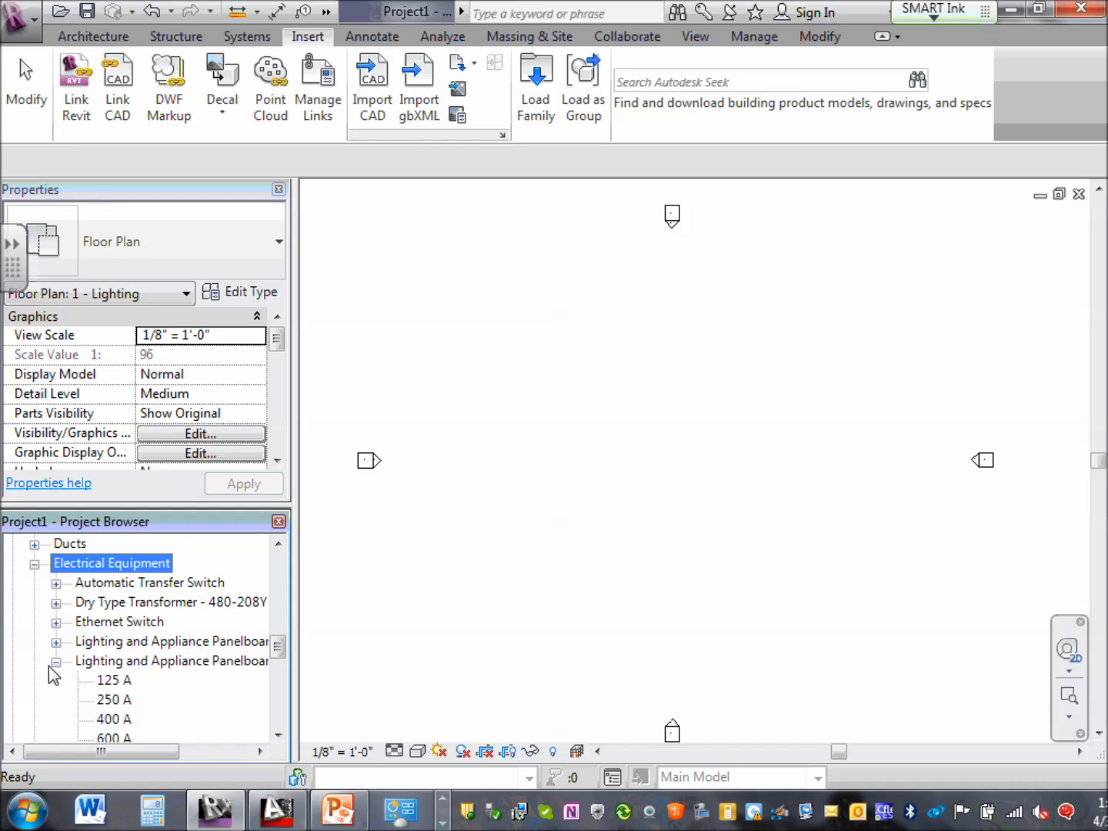
click(56, 662)
Expand the Electrical Fixtures category to examine its receptacle family and types, and collapse the category again.
scroll(61, 671, down, 1)
click(87, 663)
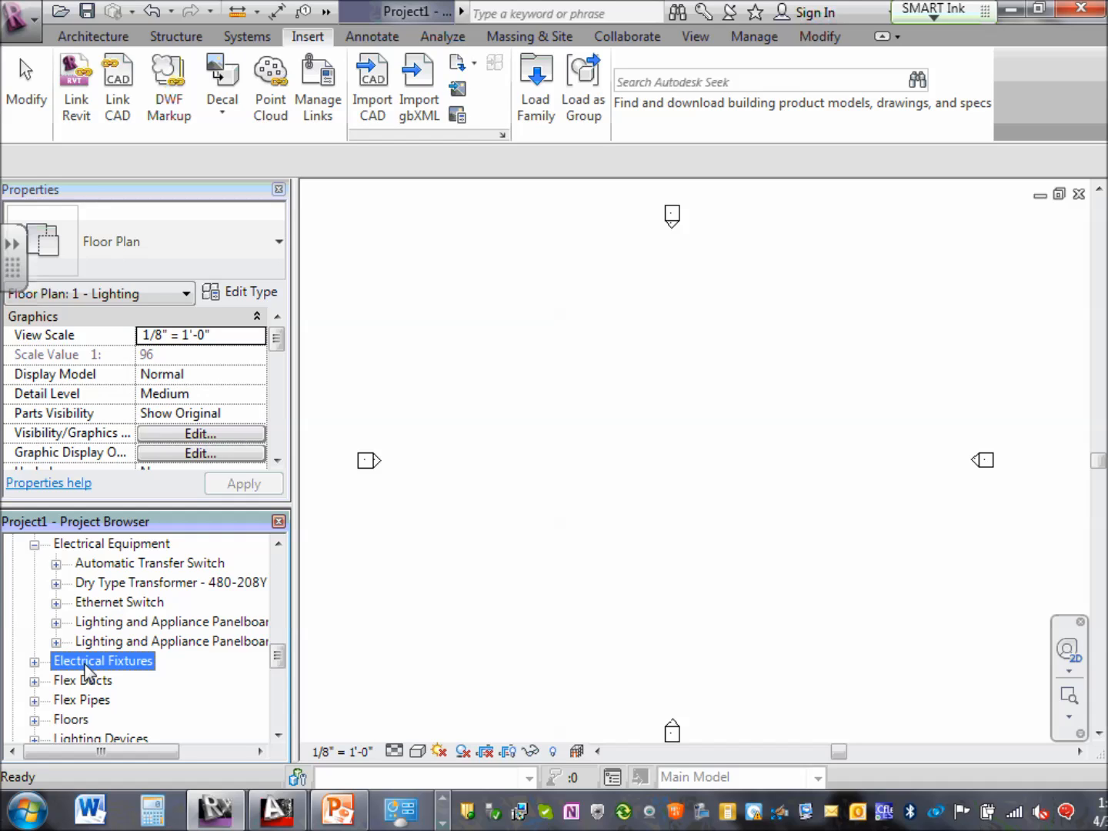
click(34, 661)
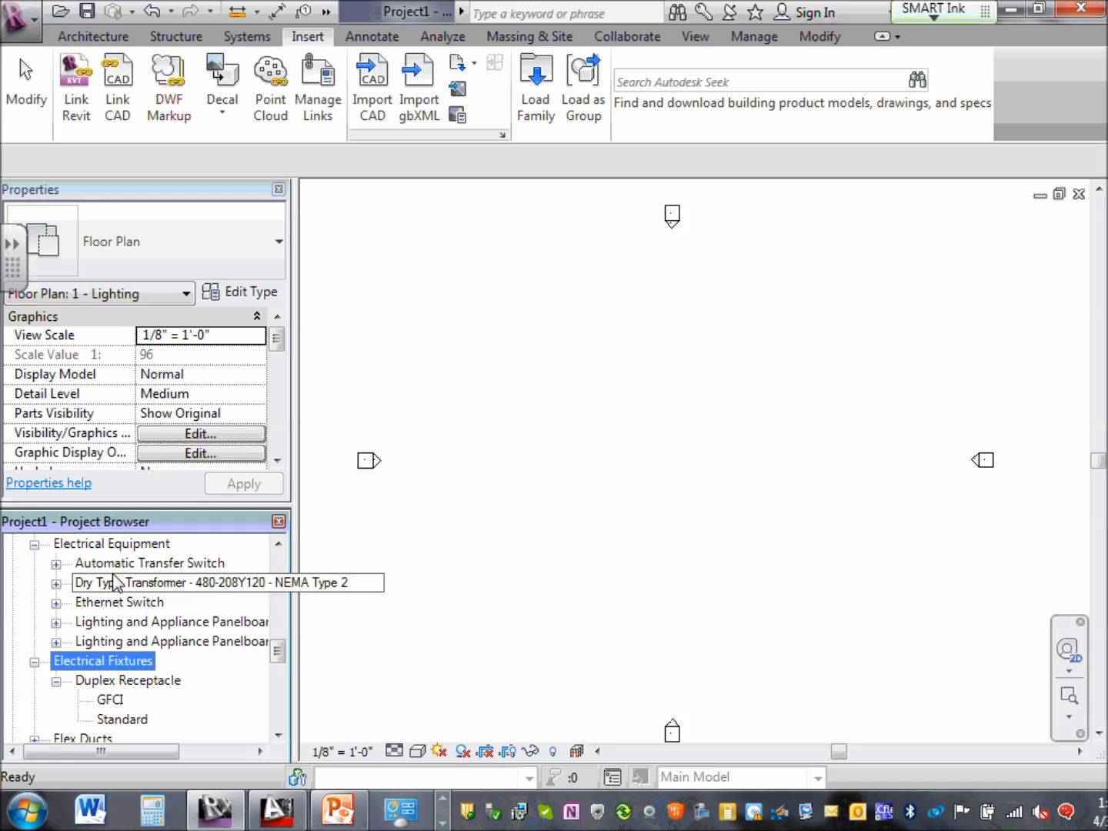
click(33, 662)
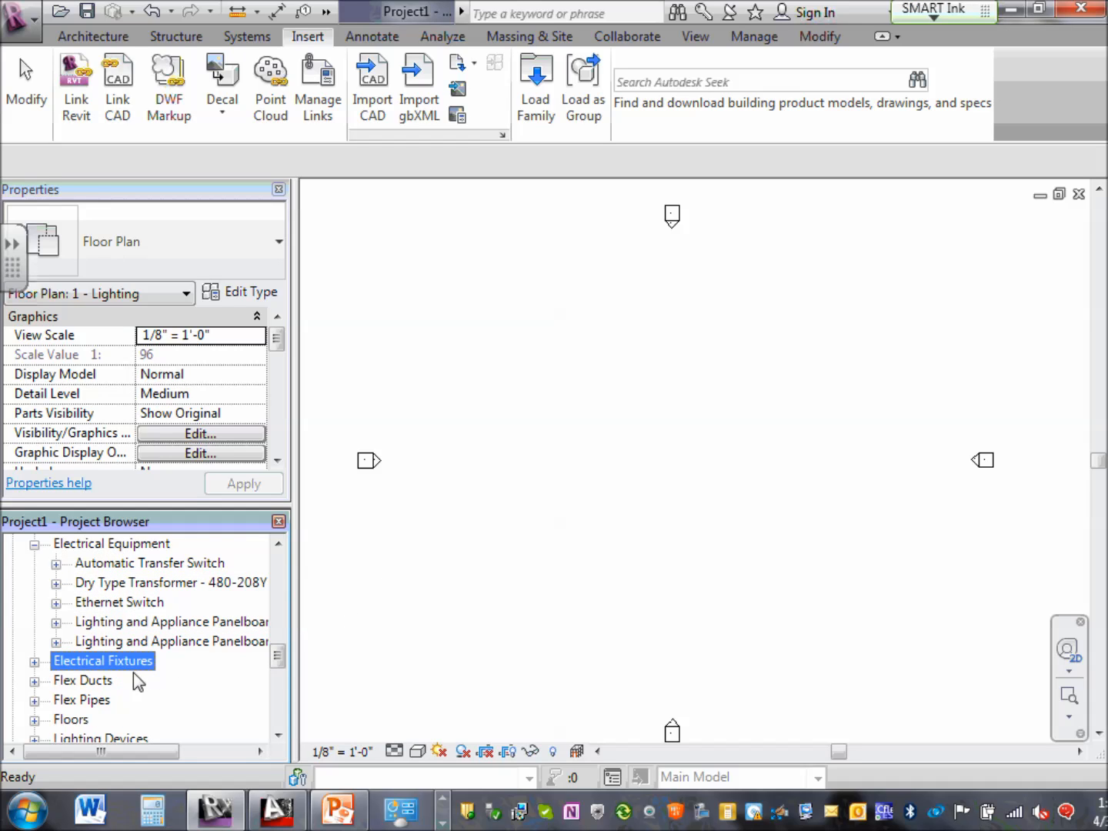
Review the Lighting Devices, Lighting Fixtures and Telephone Devices categories in the Project Browser's family list.
scroll(100, 649, down, 2)
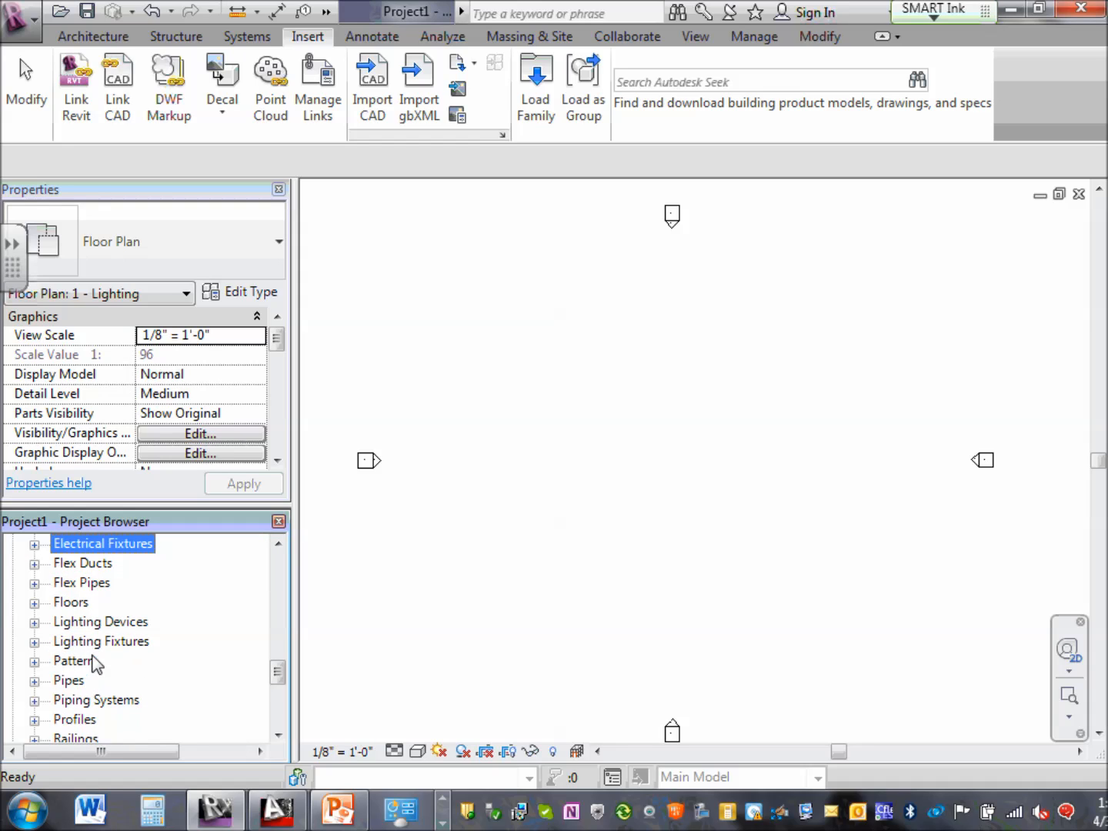
click(102, 641)
click(106, 623)
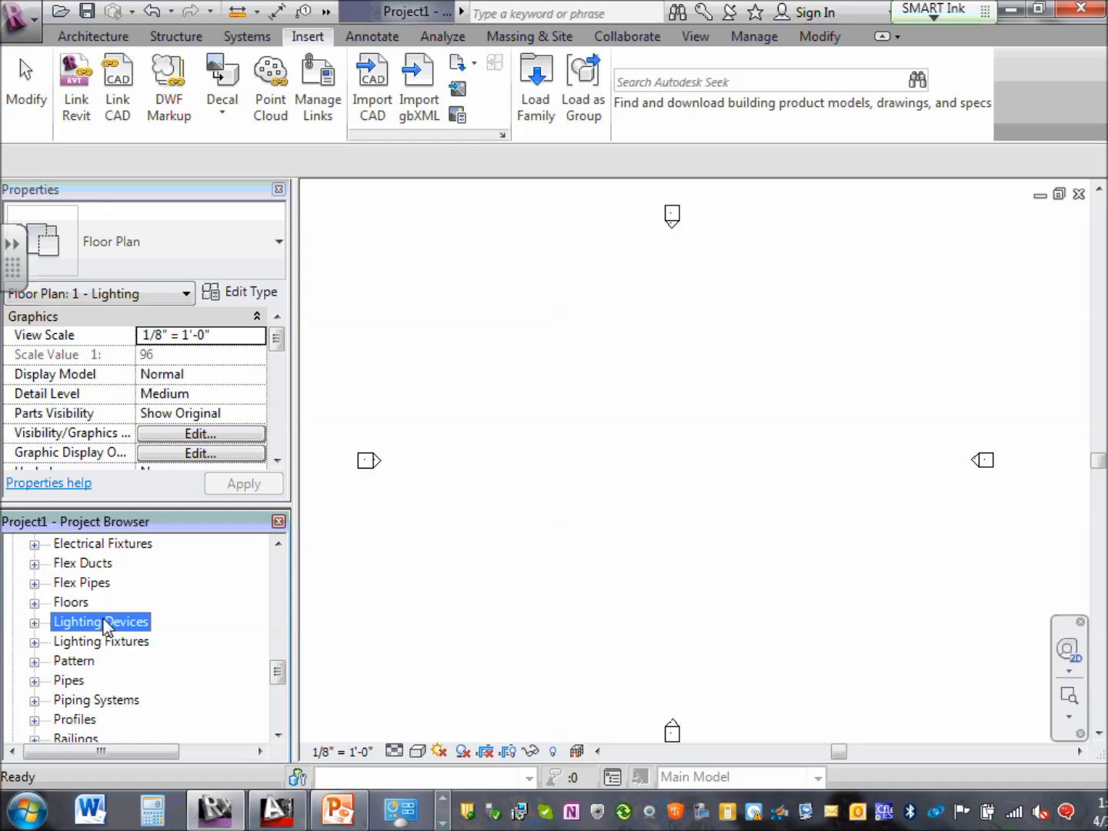
click(103, 645)
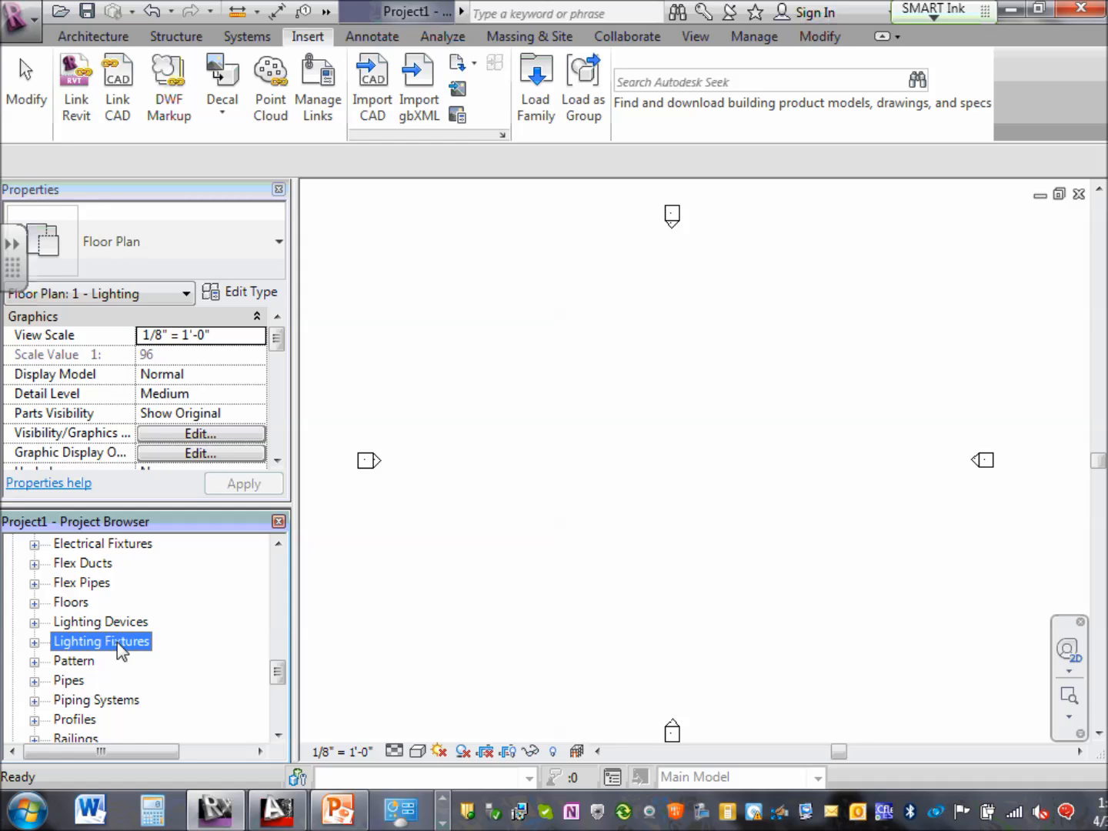
scroll(96, 627, down, 4)
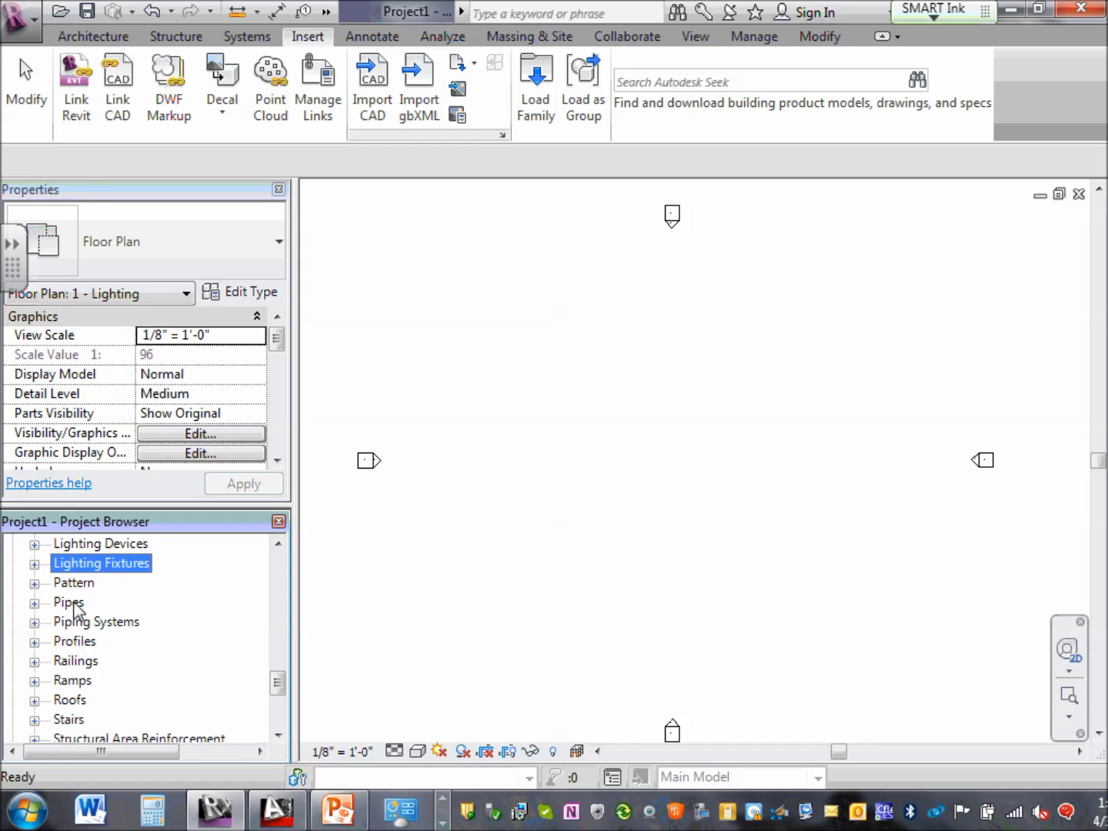
scroll(74, 608, down, 1)
click(111, 663)
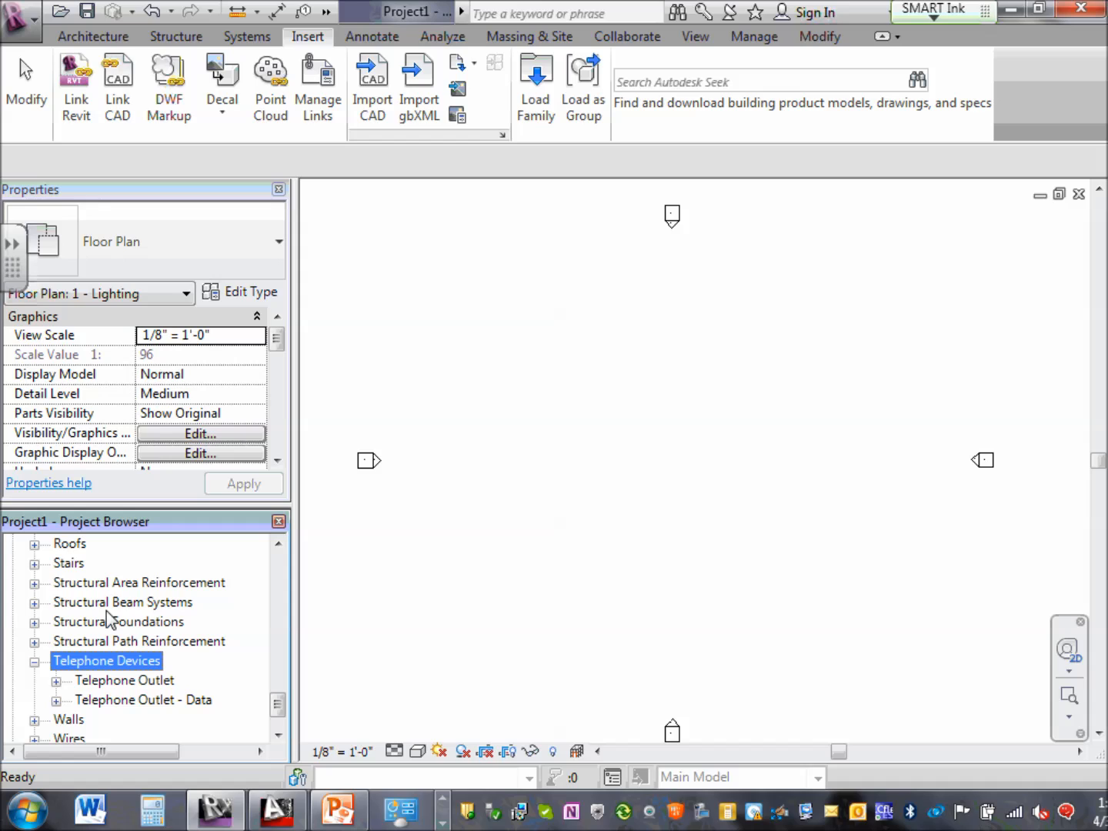
scroll(111, 627, up, 2)
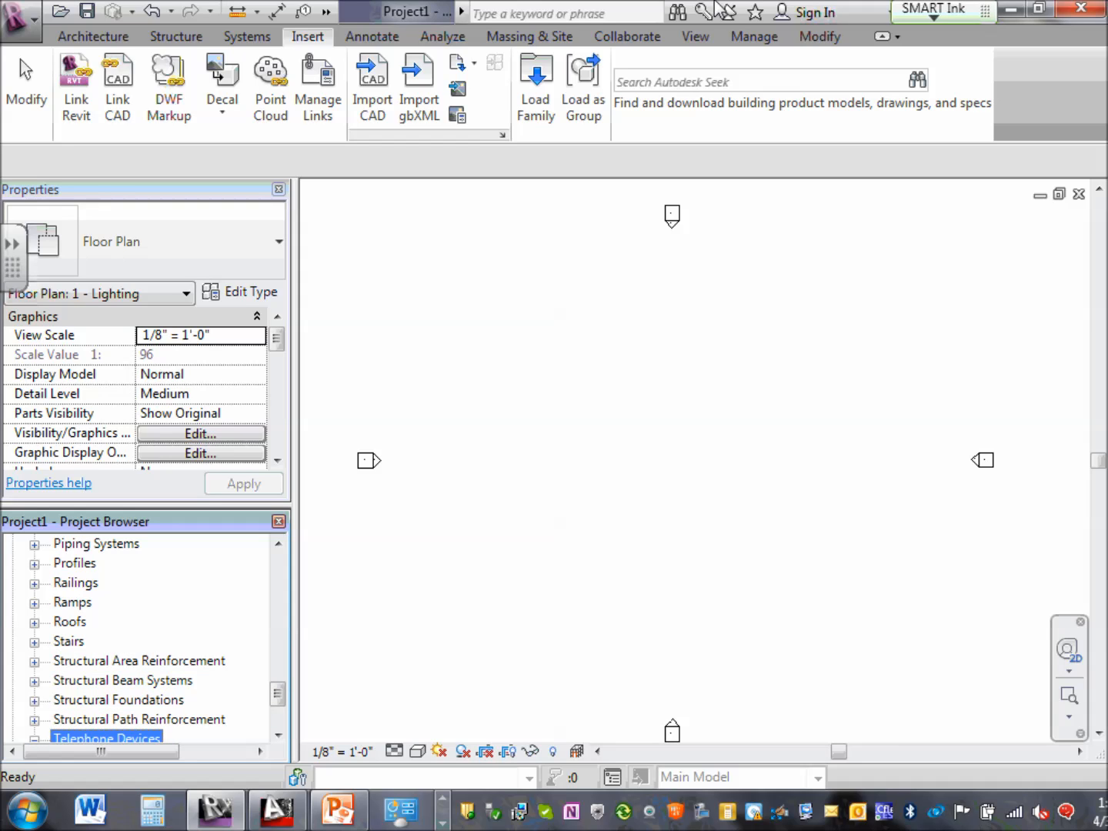
Start Load Family again, examine the Connectors folder under Electrical > MEP, and open the Information and Communication folder.
click(536, 85)
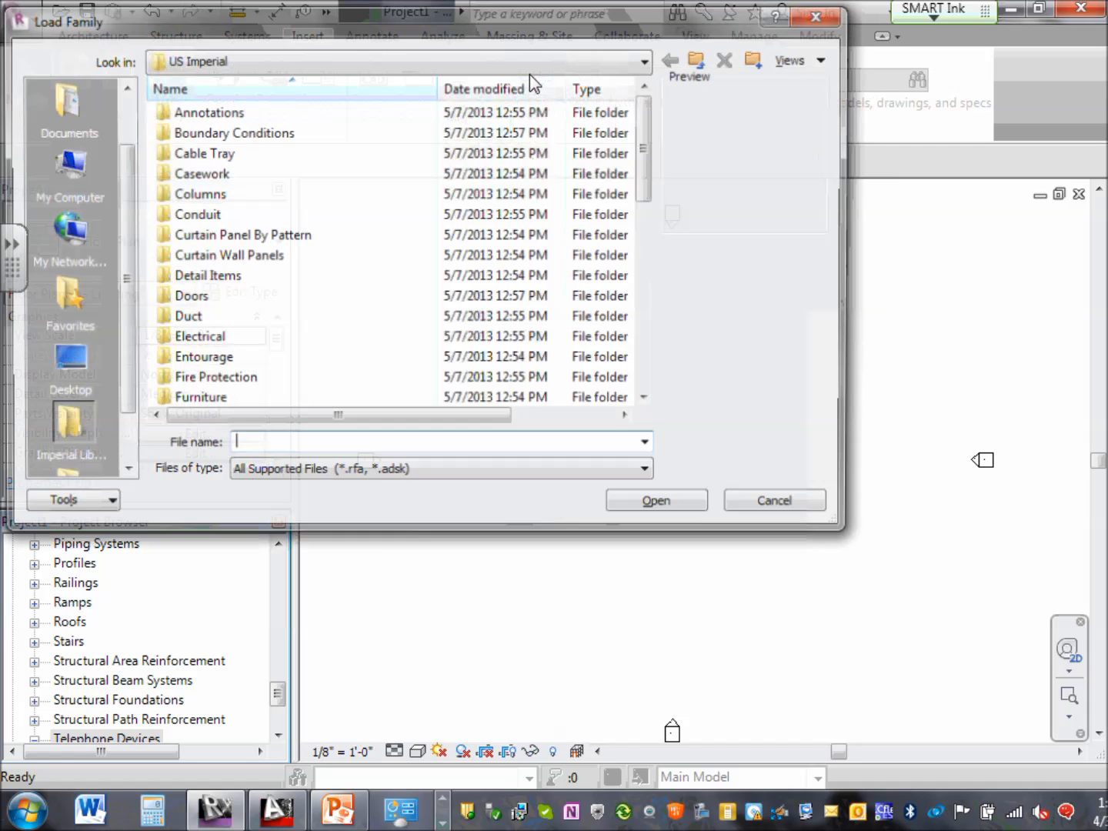
double_click(202, 337)
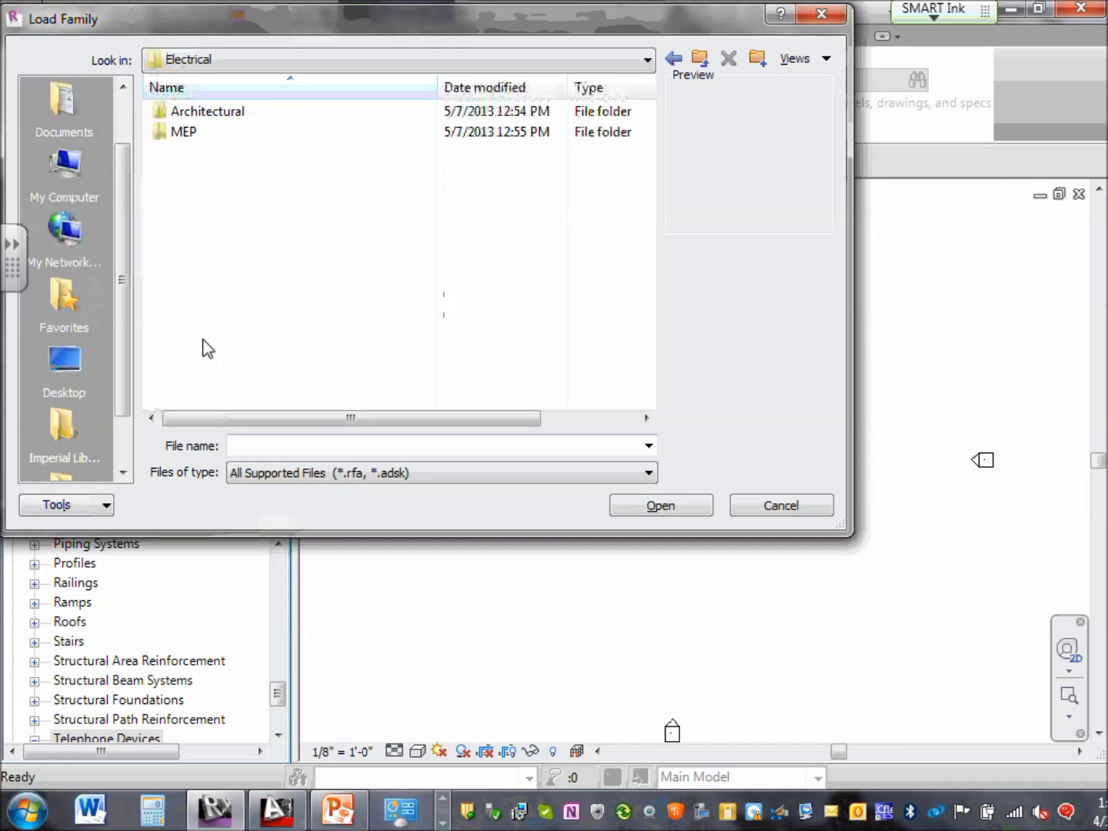
double_click(189, 131)
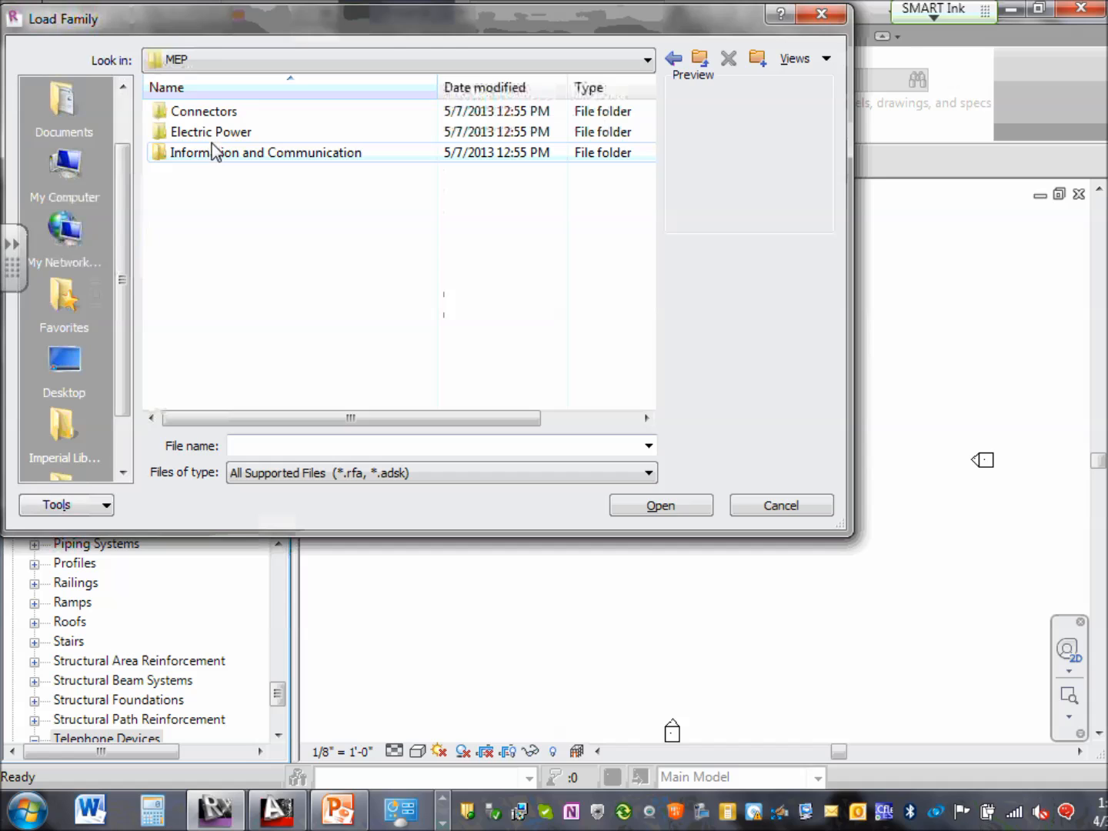
double_click(212, 114)
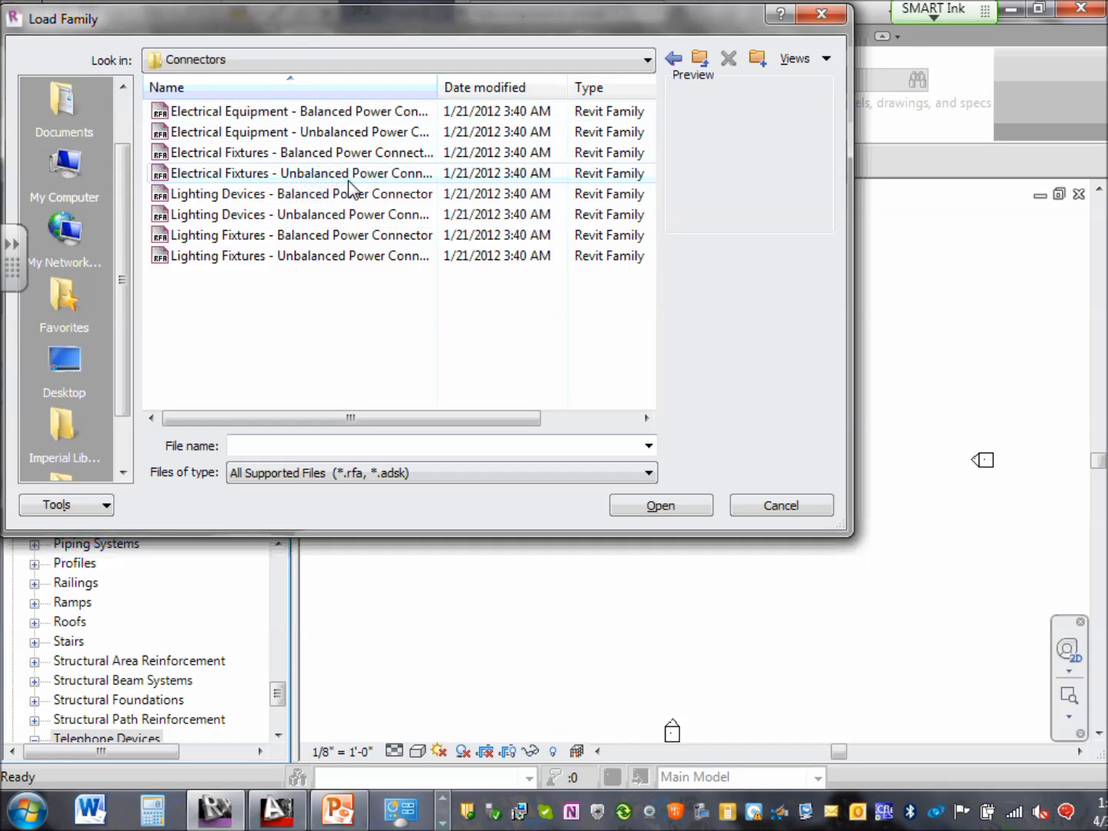
click(700, 66)
double_click(321, 153)
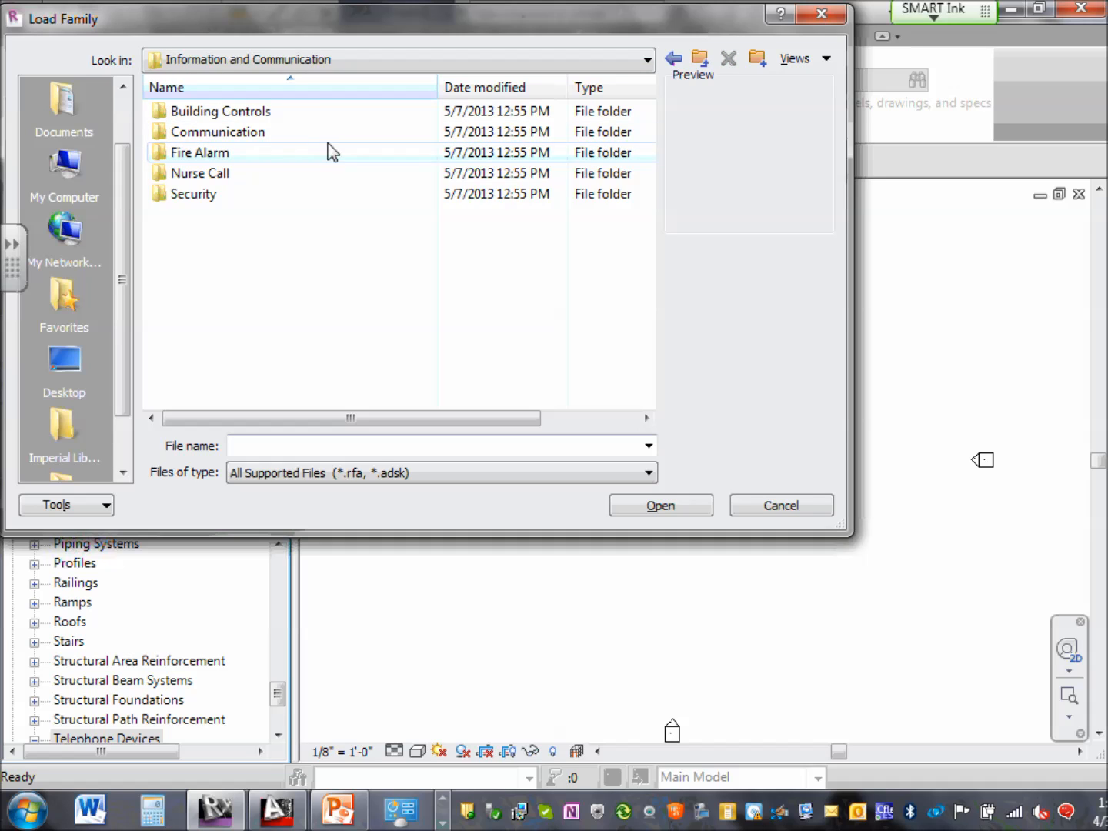
Point out the Building Controls, Security and Nurse Call folders under Information and Communication, and return to the Electrical library folder.
click(260, 114)
click(214, 196)
click(218, 174)
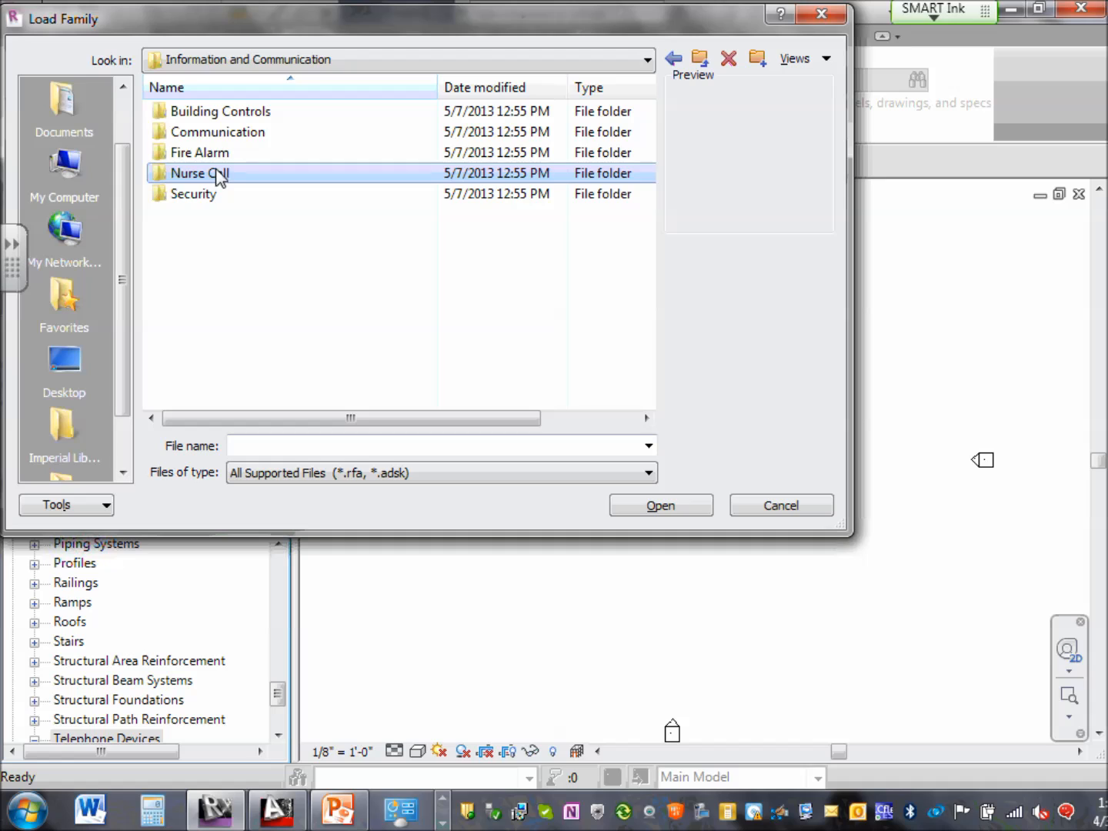
click(700, 59)
click(700, 58)
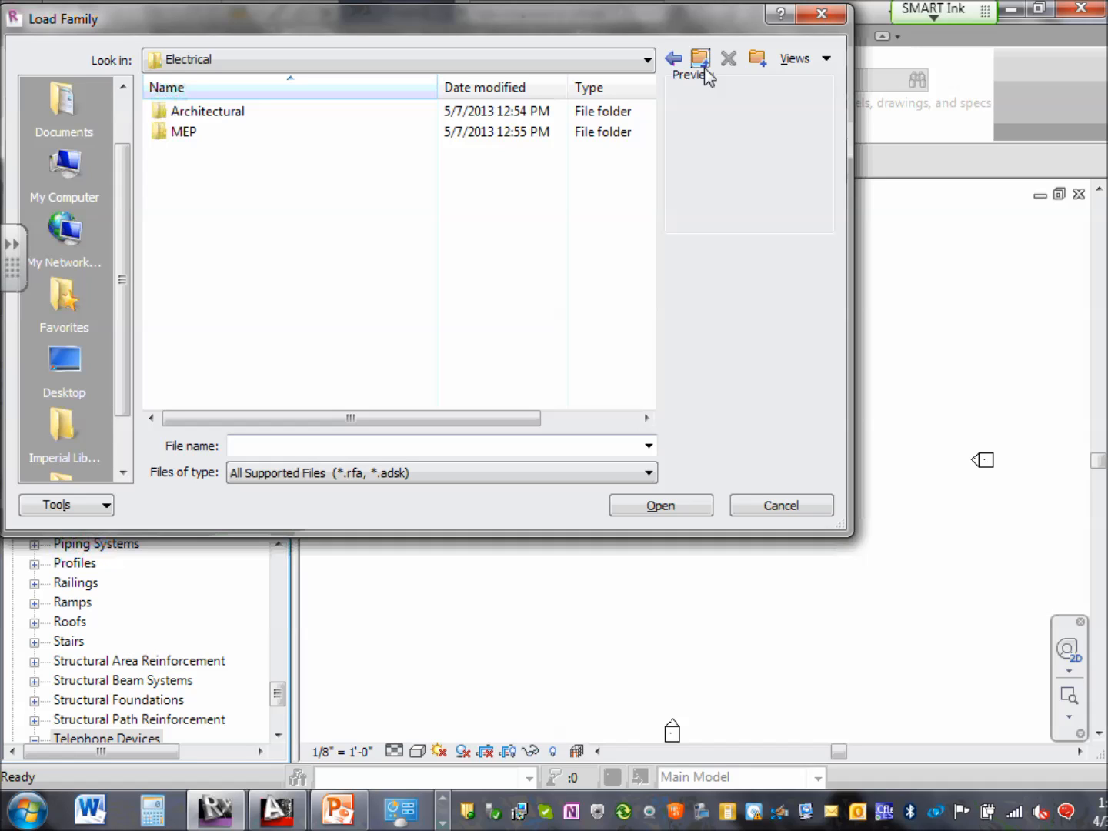
Browse to the Desktop in Load Family, cancel without loading anything, and return to the beginning of the Project Browser tree.
click(647, 62)
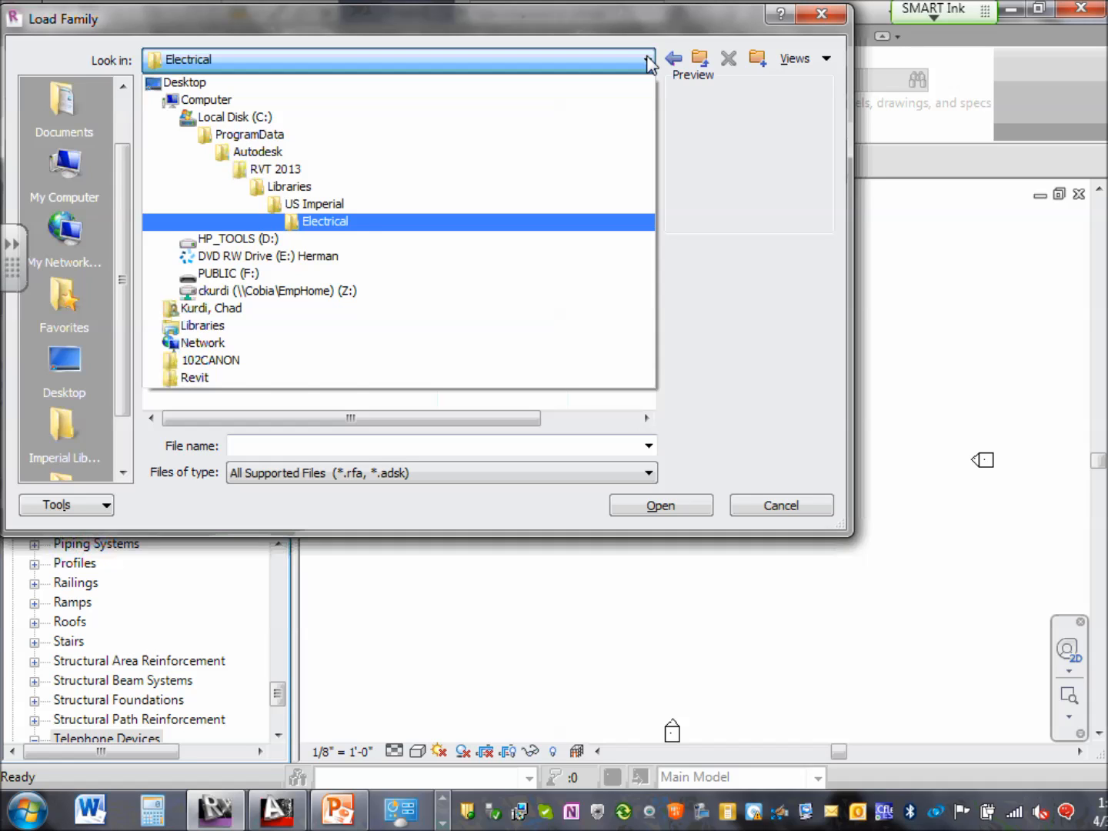
click(298, 85)
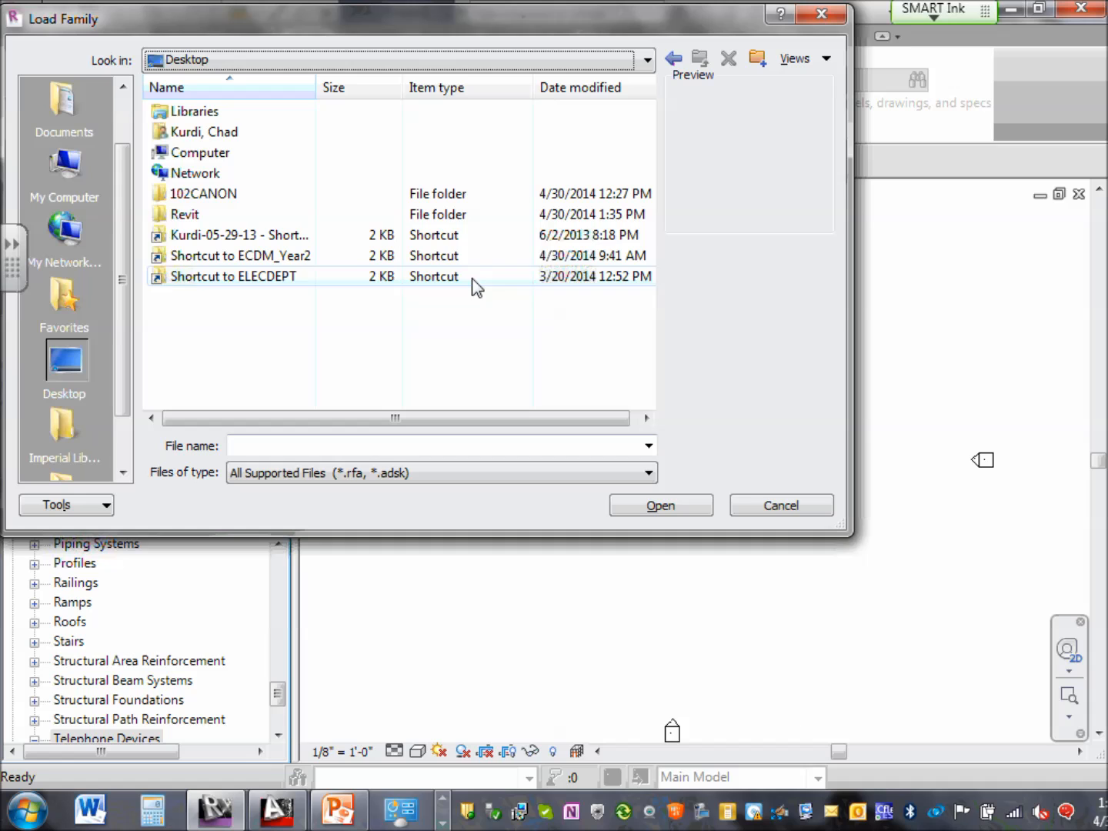
click(781, 505)
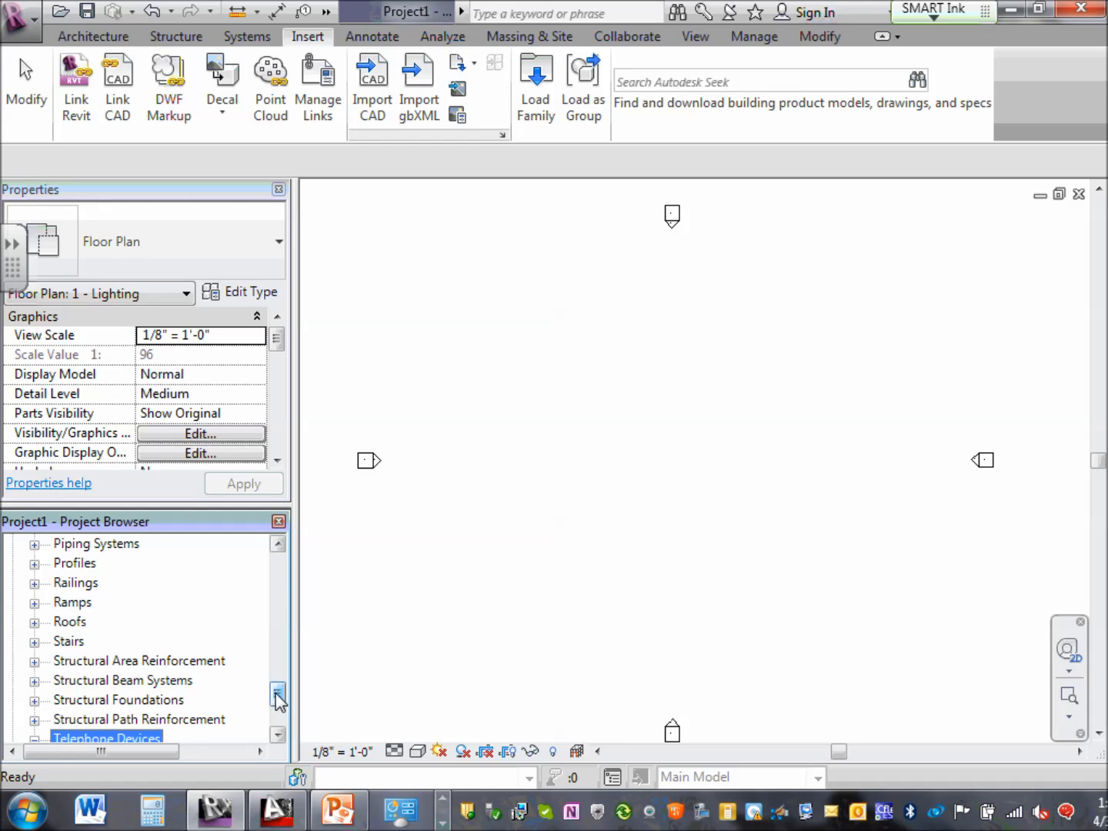
drag(278, 694, 278, 568)
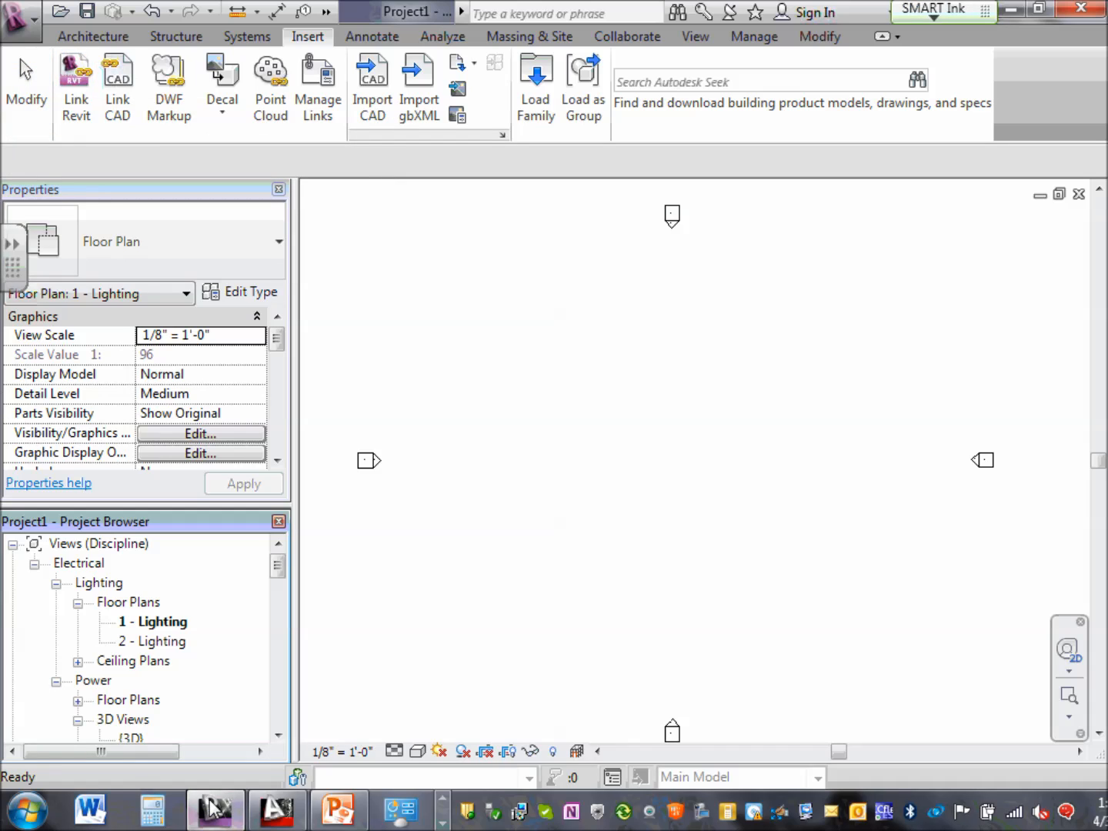
Switch to AutoCAD, show the model space of Drawing2.dwg, start the Attach command for comparison, and return to Revit.
click(275, 809)
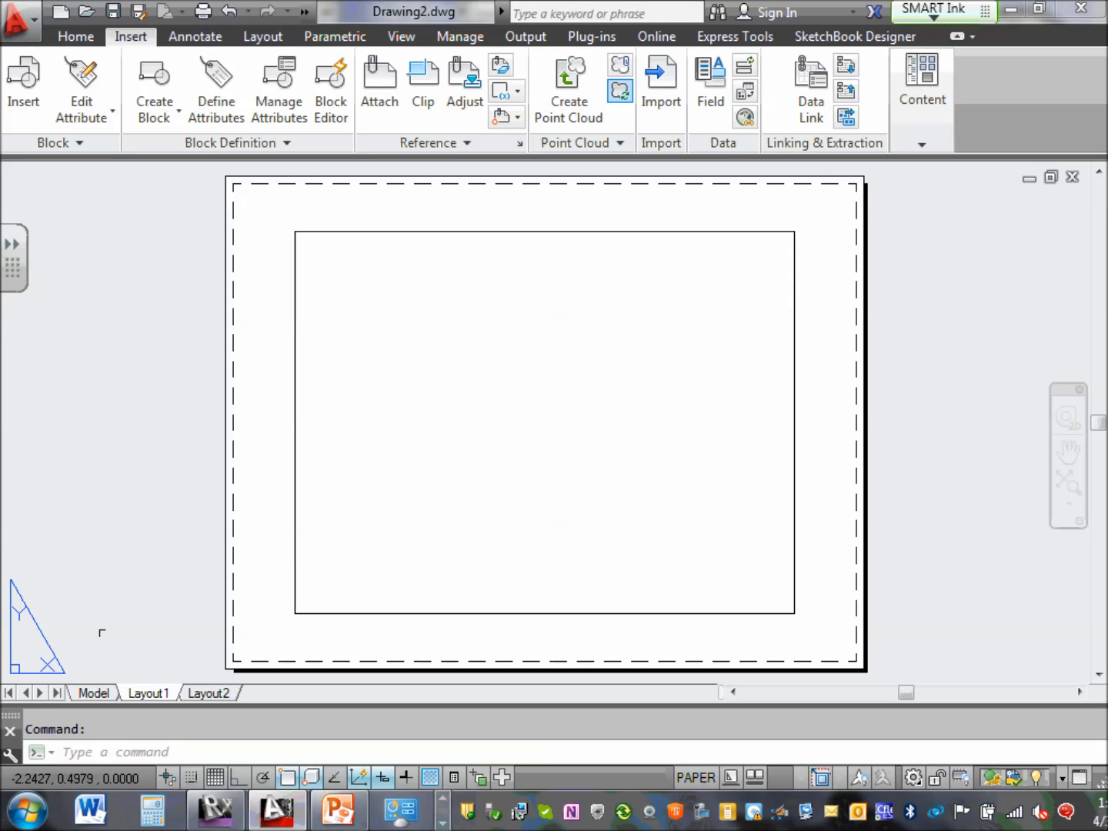
click(94, 693)
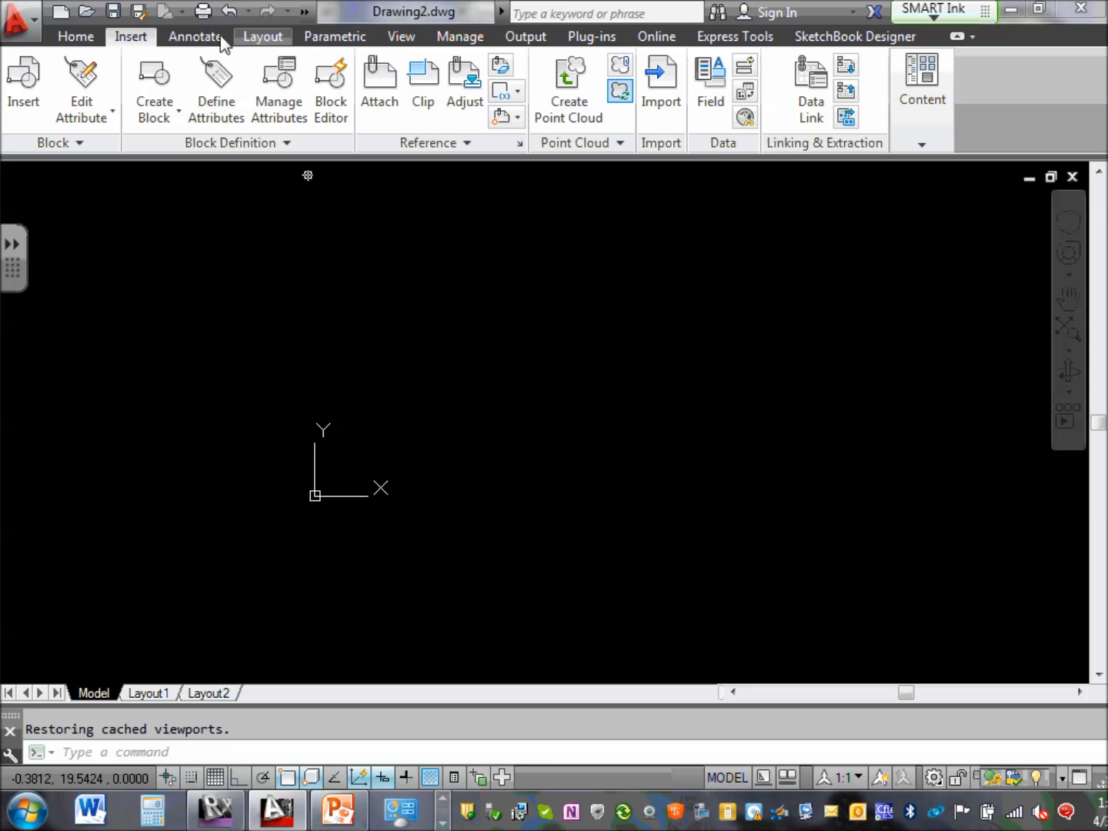
click(378, 84)
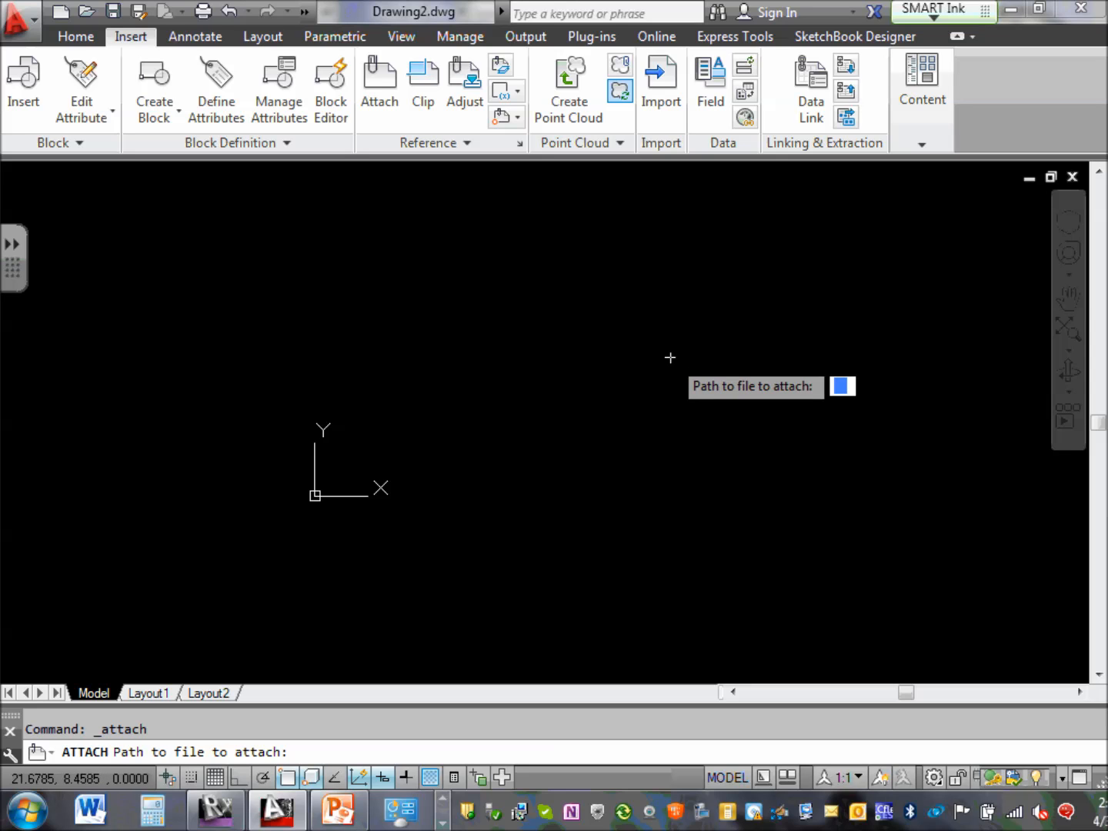
click(1012, 10)
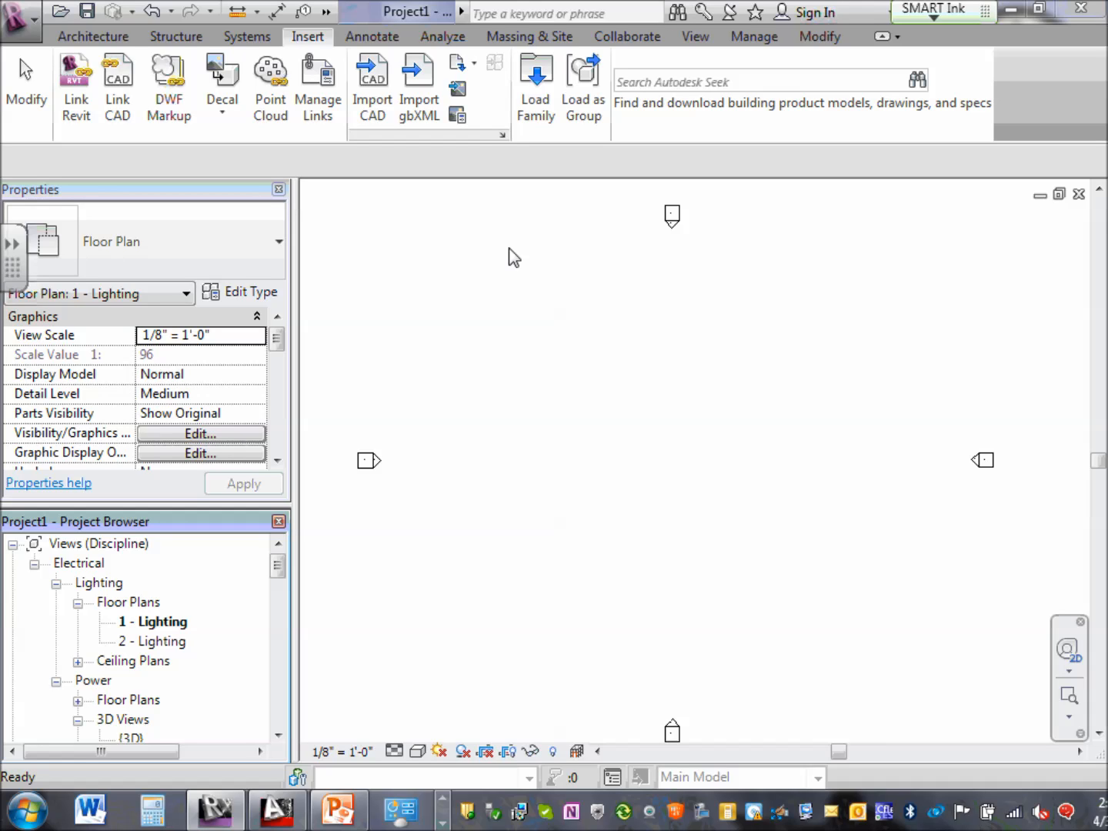
Start Link Revit and select the Arch_Commerical_ACEN project in the Revit folder on the Desktop.
click(76, 85)
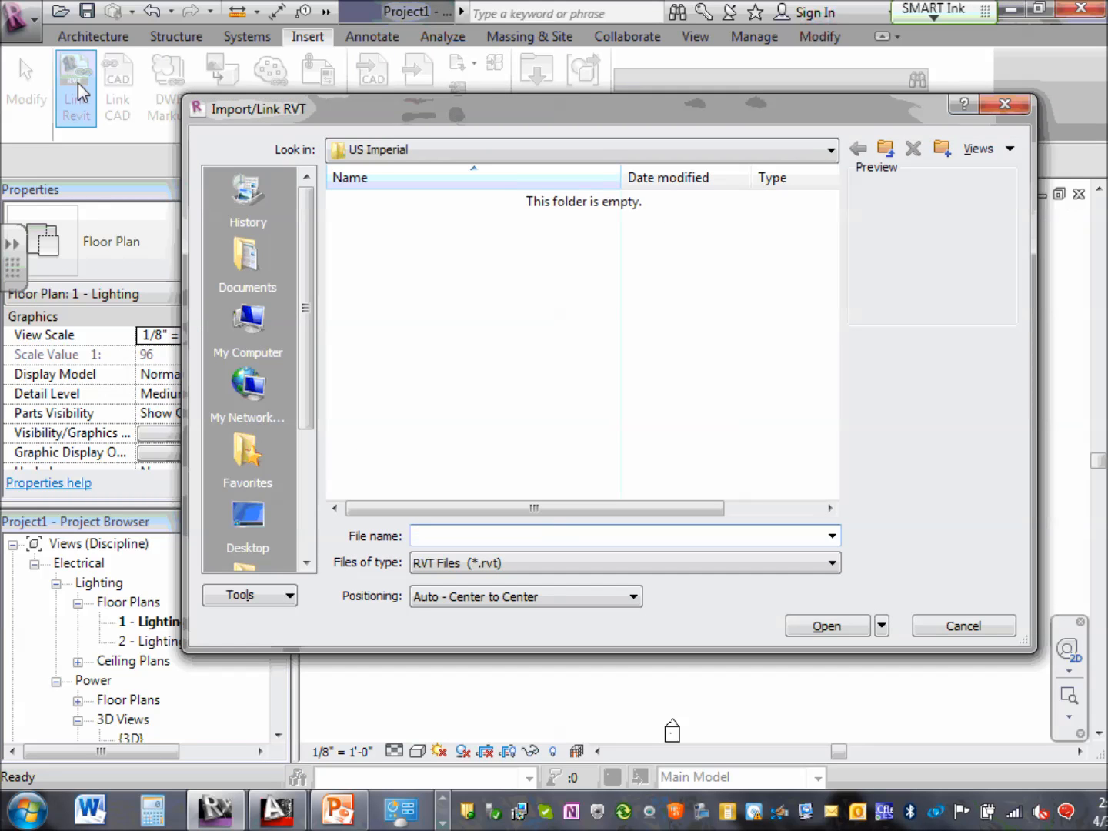
click(971, 624)
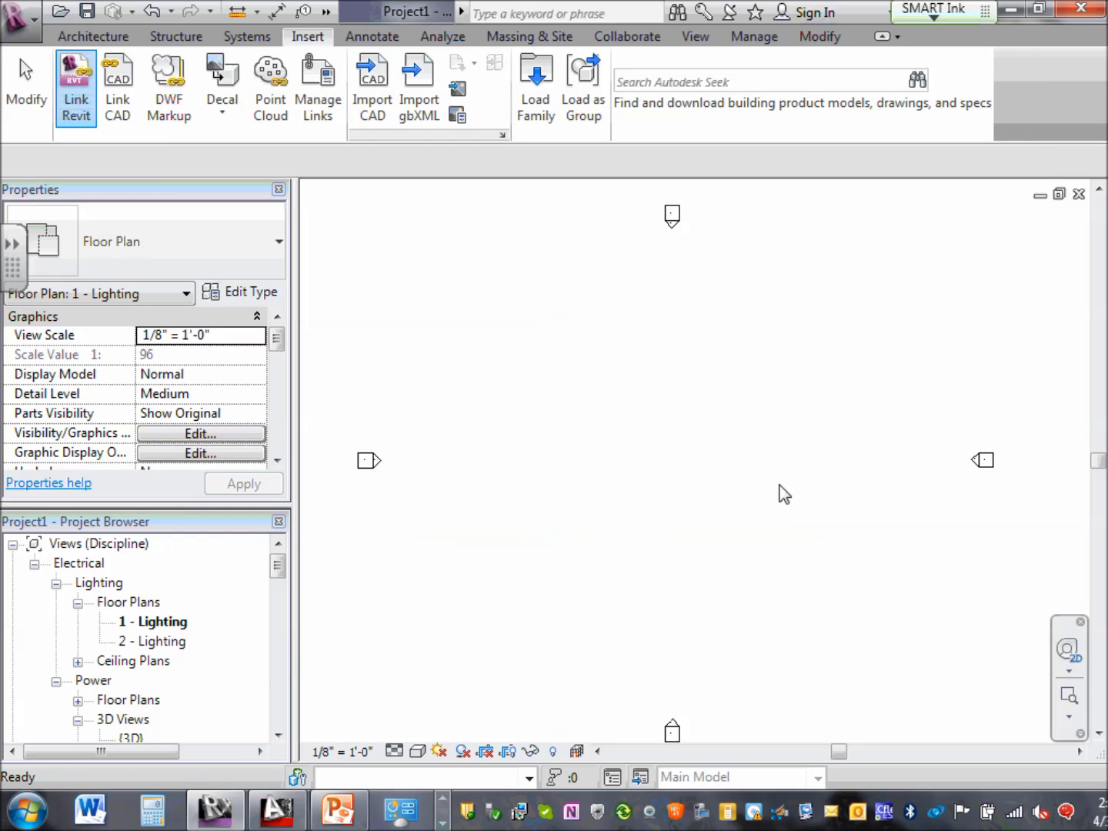
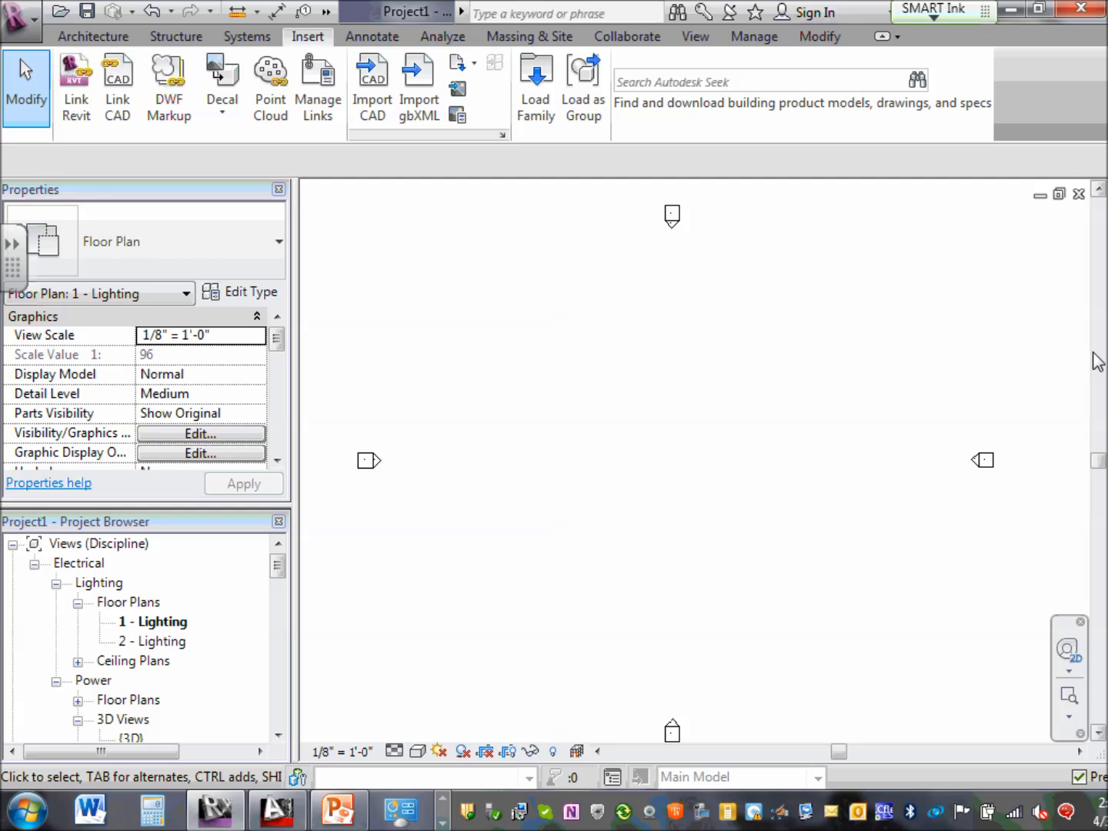
click(81, 103)
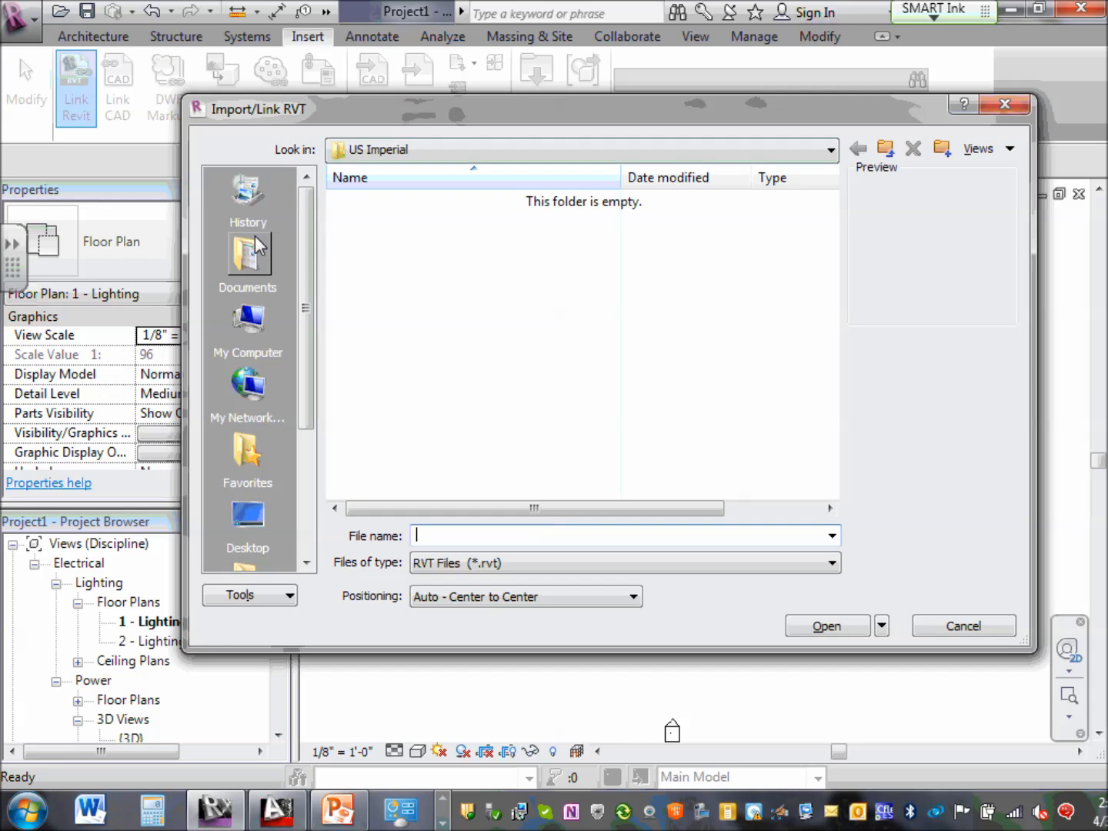
click(832, 148)
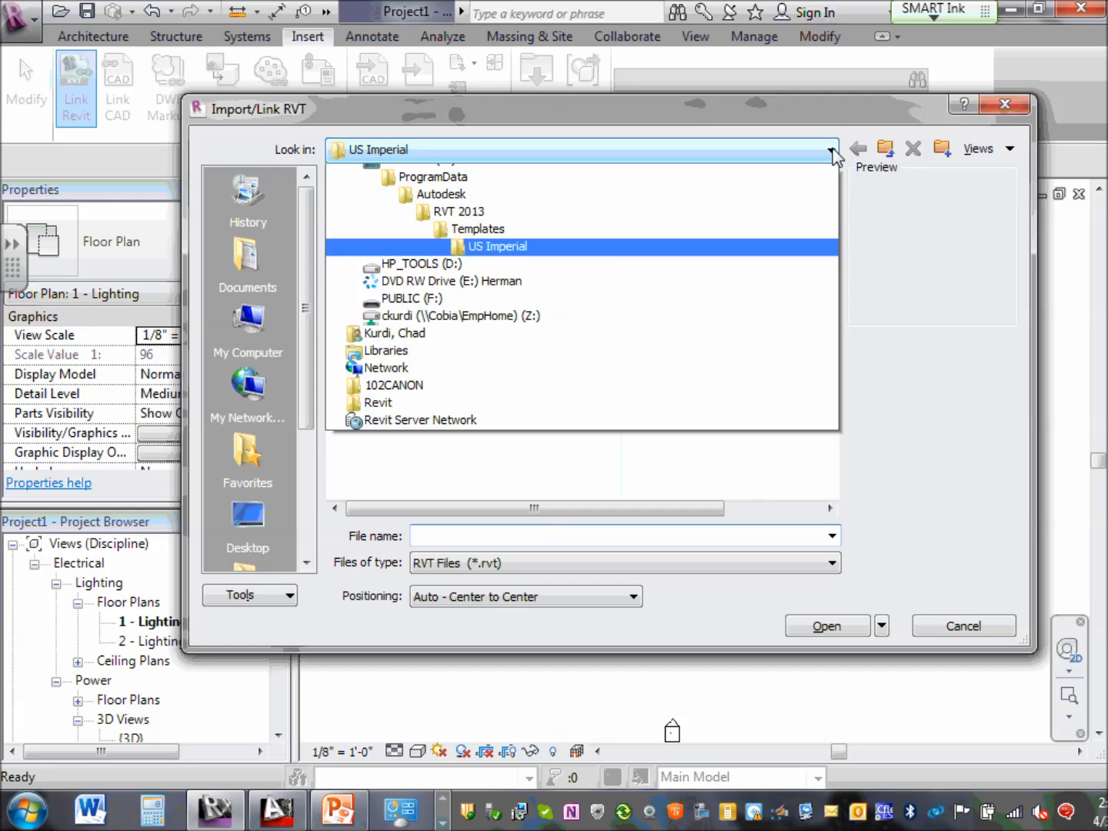
click(413, 174)
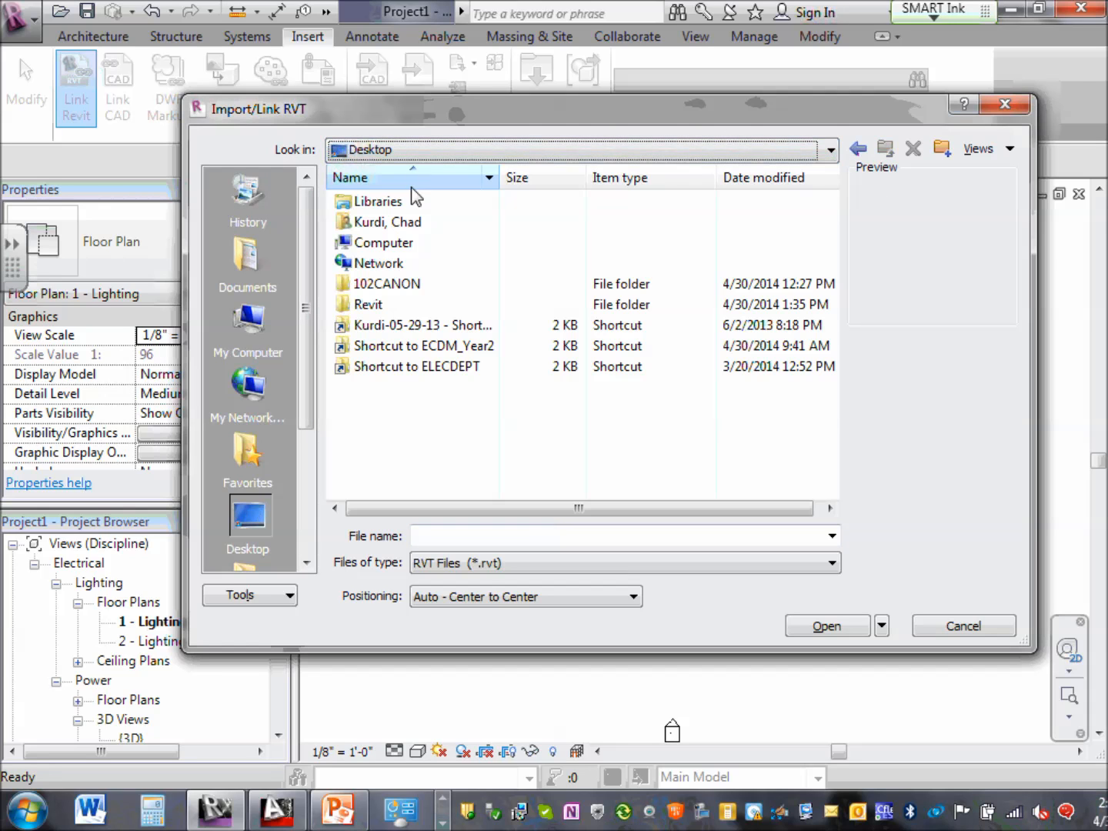
double_click(367, 306)
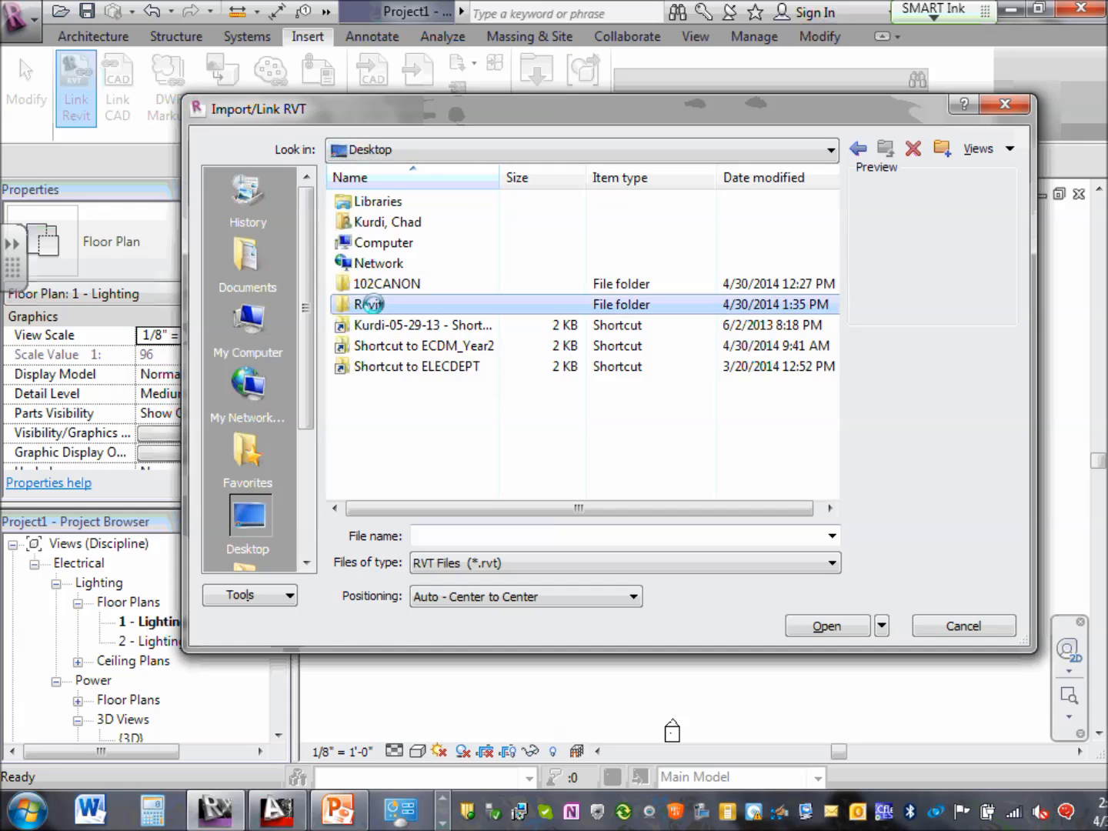
click(417, 202)
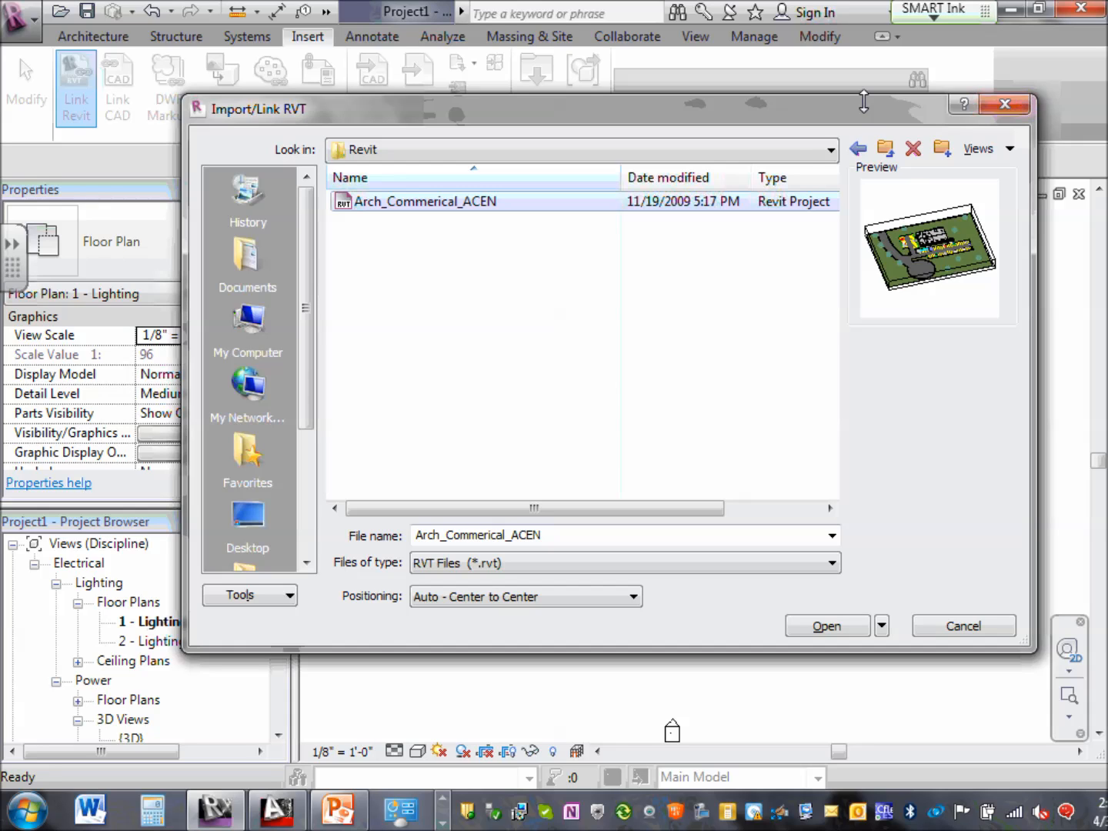
Link Arch_Commerical_ACEN into the project with Auto - Center to Center positioning, and dismiss the file upgrade notice.
click(830, 151)
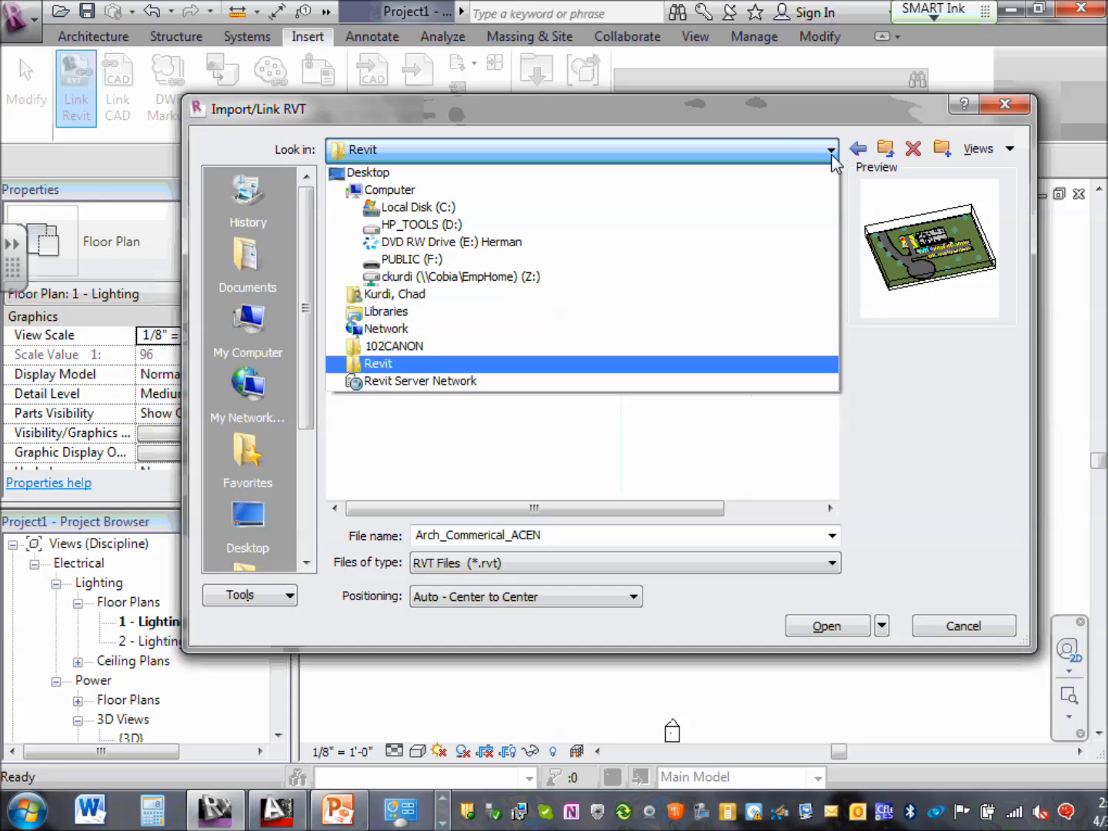
click(832, 151)
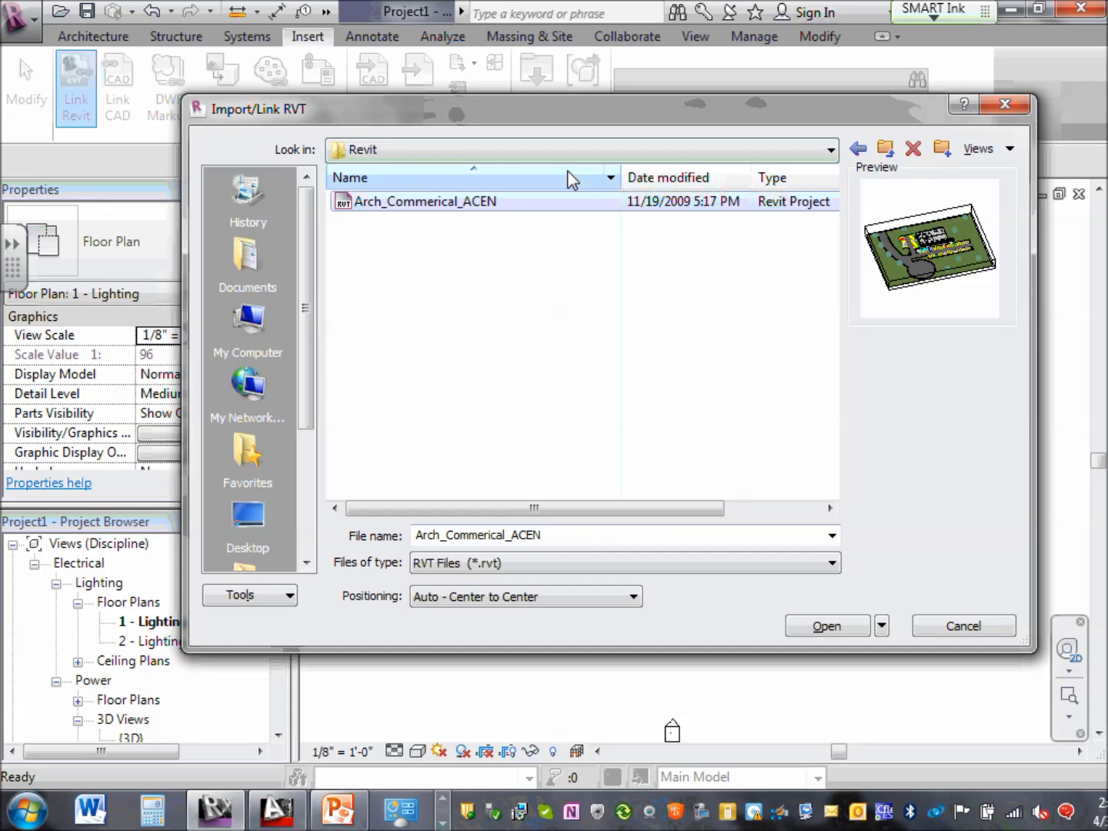
click(576, 200)
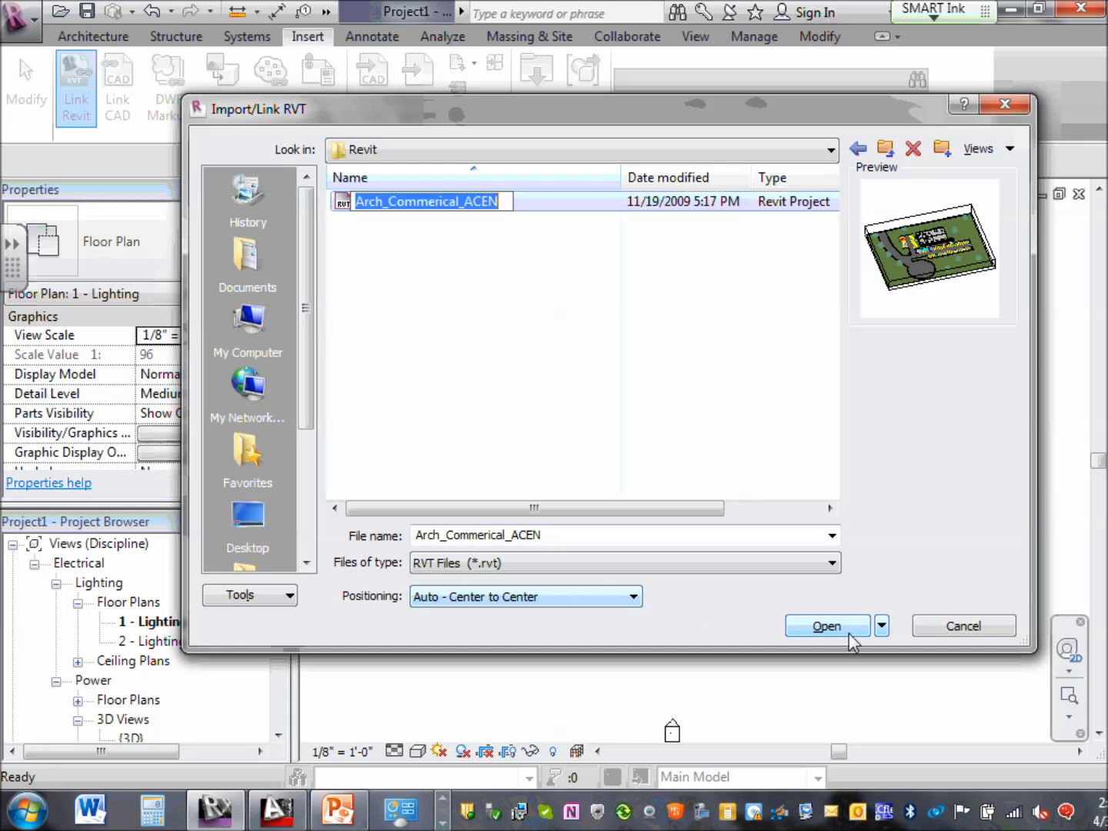
click(641, 599)
click(640, 599)
click(646, 613)
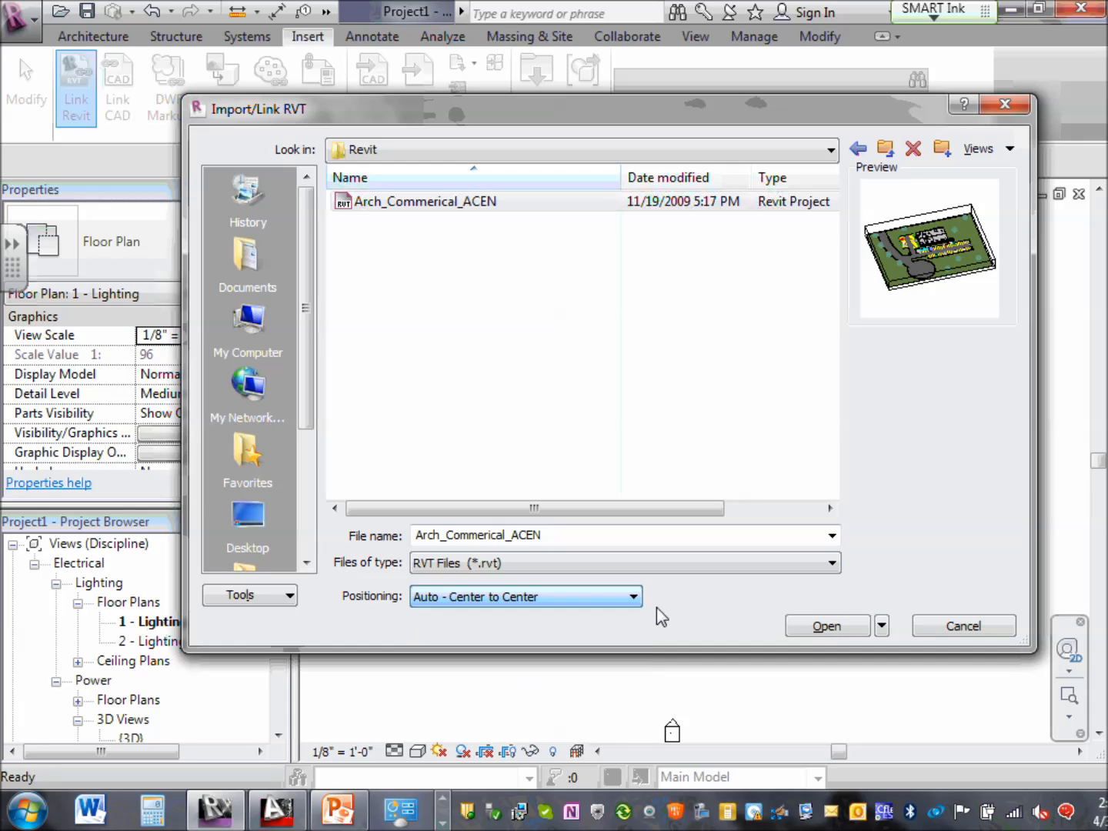
click(828, 626)
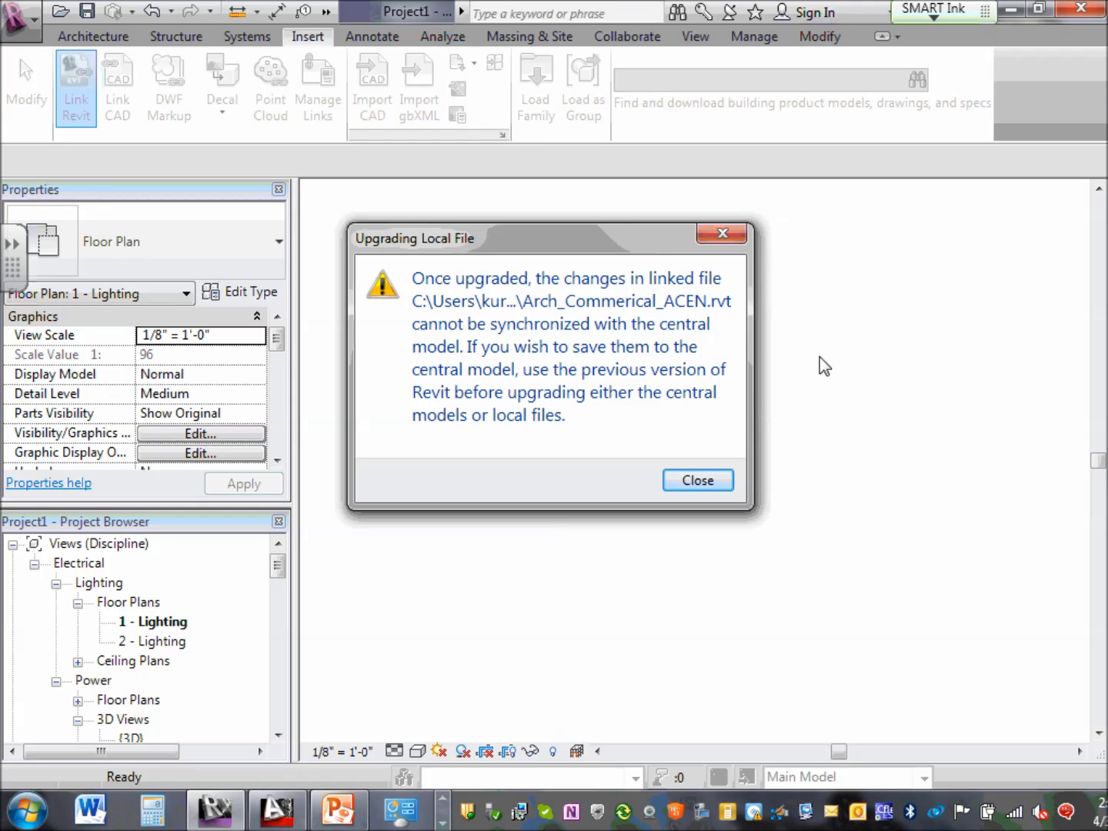
click(702, 478)
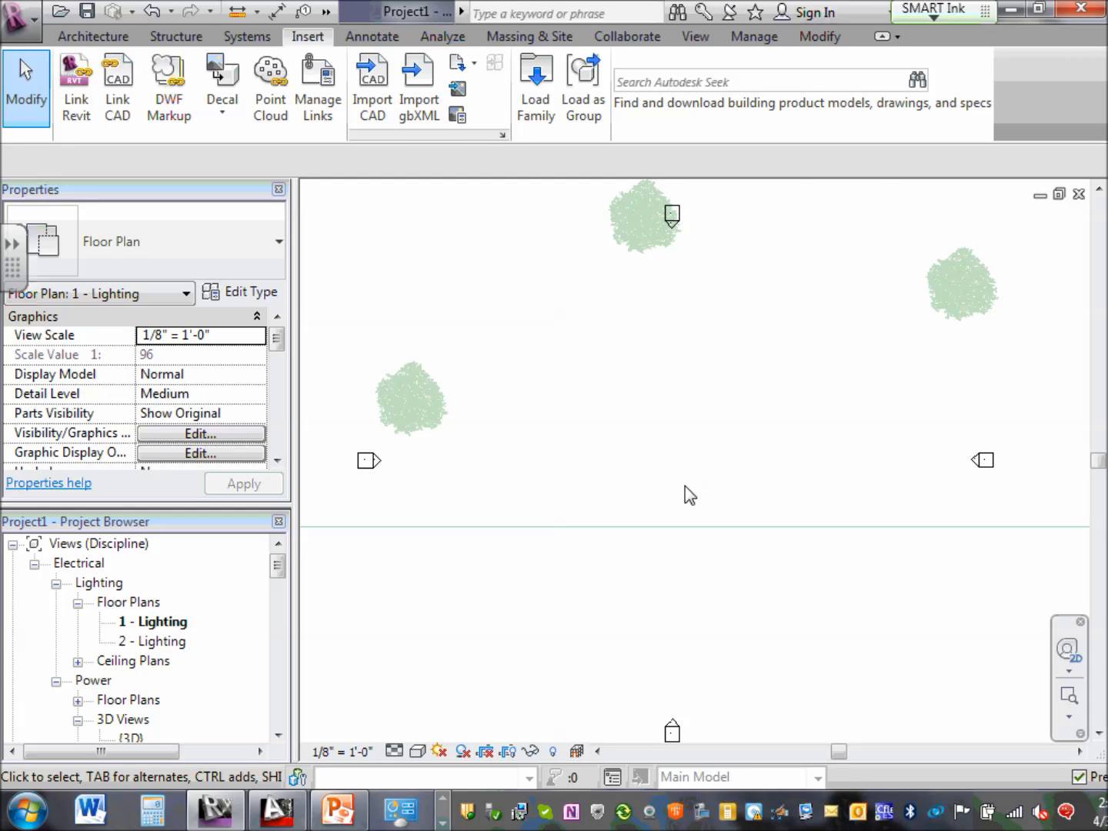
Examine the linked building and its site in the 1 - Lighting floor plan, and fit the plan with Zoom to Fit.
scroll(684, 486, down, 5)
scroll(624, 373, down, 2)
scroll(624, 373, up, 4)
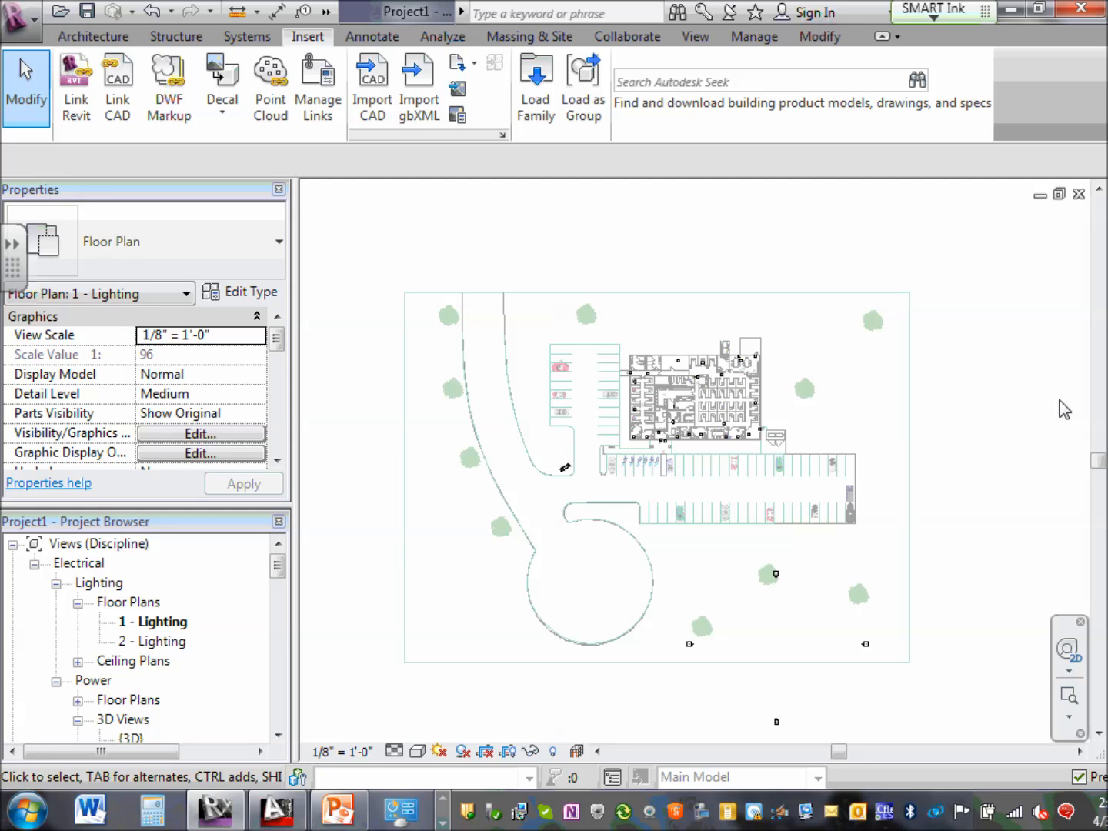
scroll(704, 400, up, 3)
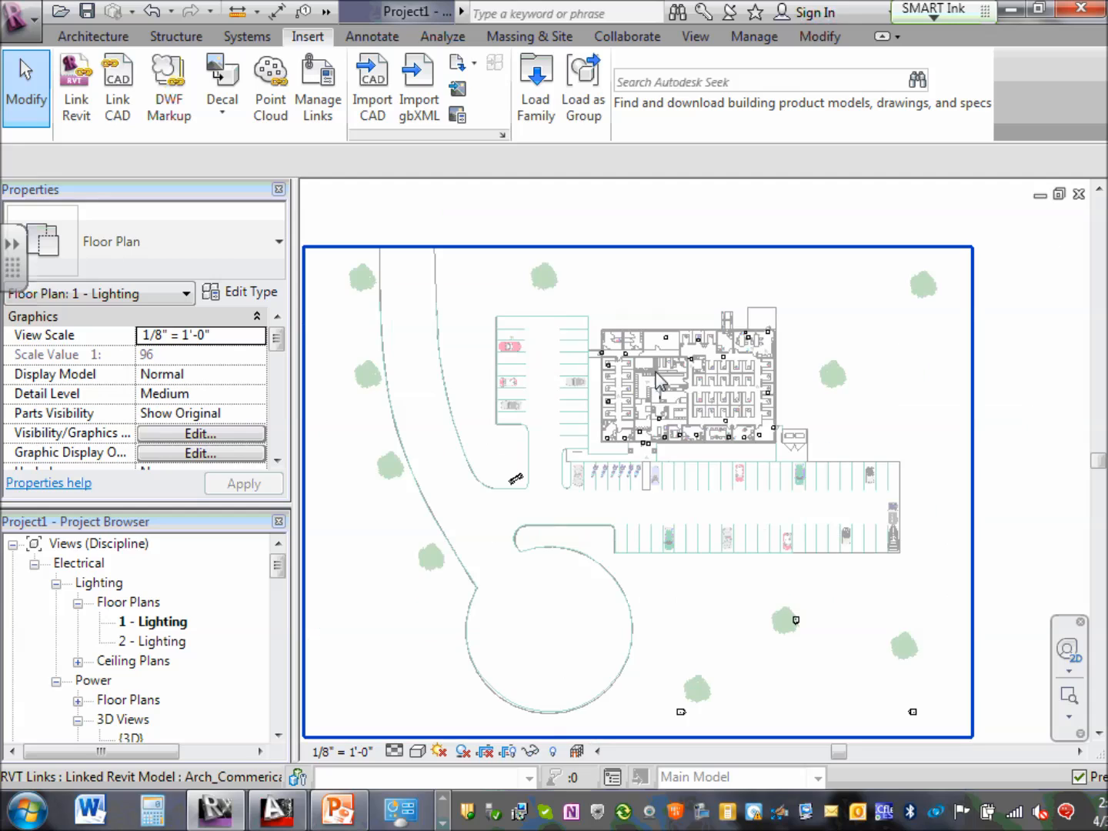
scroll(684, 389, up, 2)
scroll(685, 389, down, 2)
scroll(685, 389, up, 1)
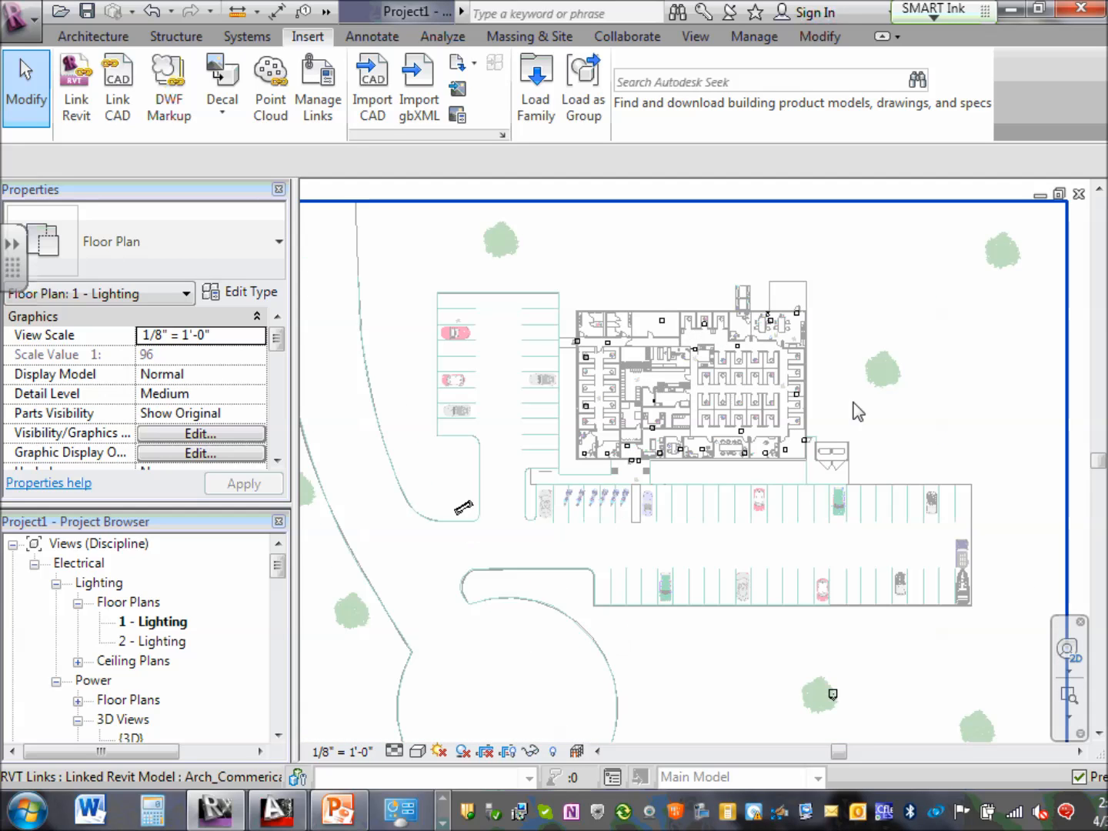
click(1069, 717)
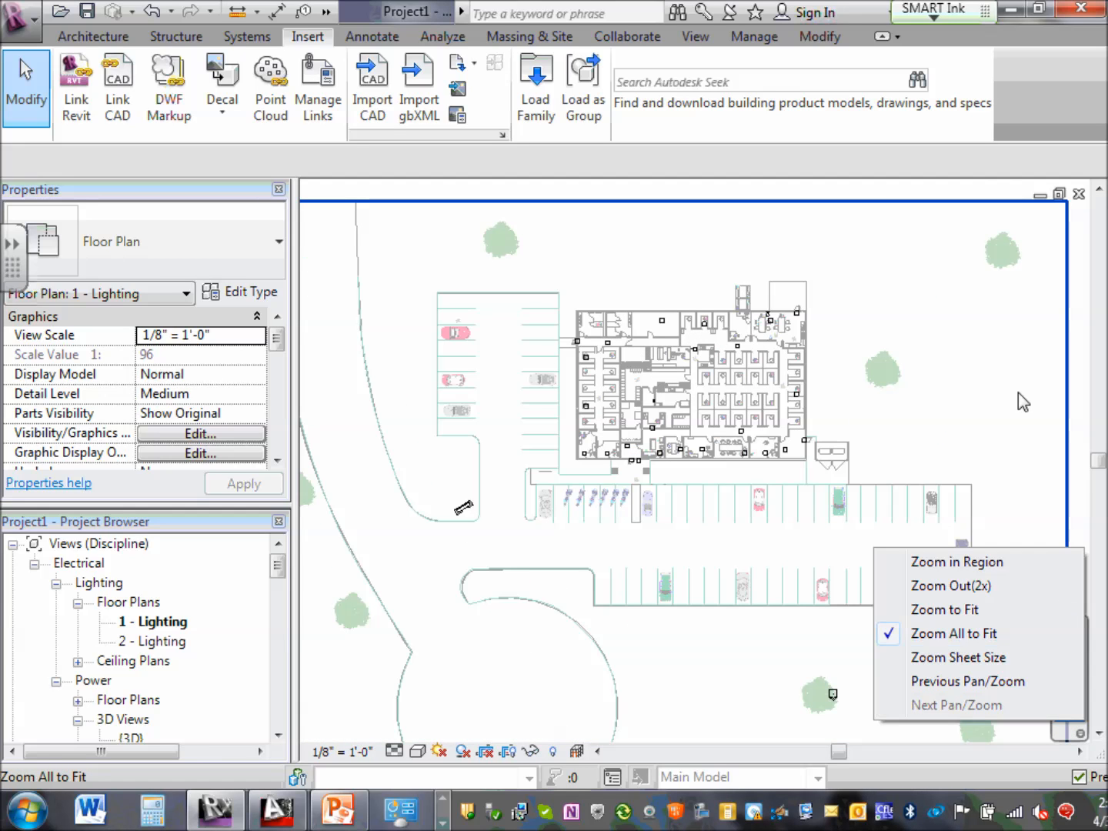
click(1072, 725)
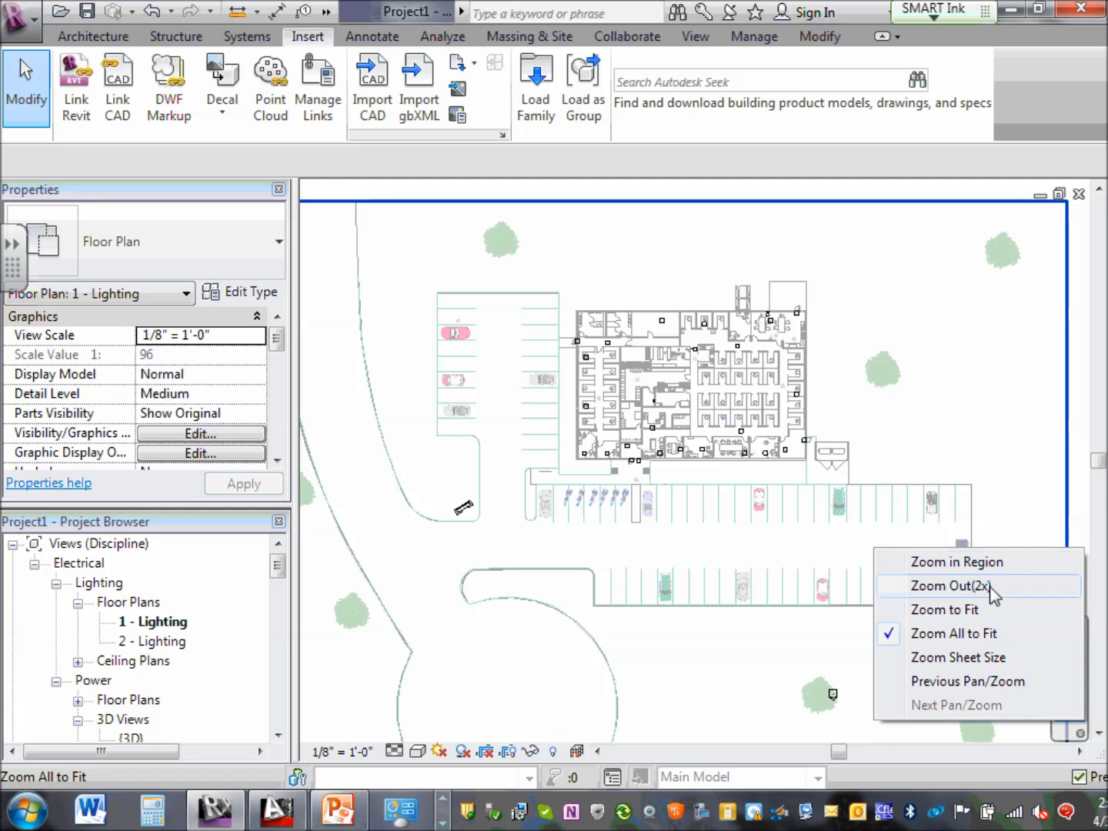
click(971, 609)
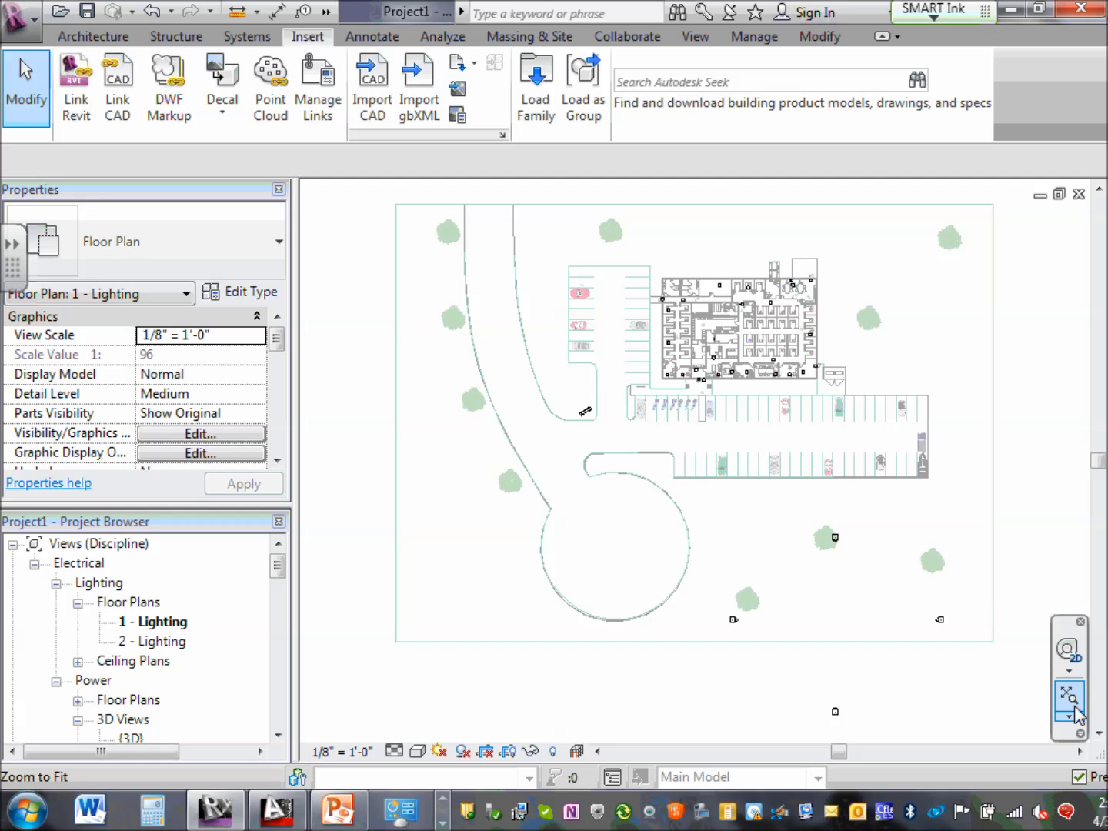
Review the navigation wheel options, fit the linked site plan to the view again, and apply Zoom Out(2x).
click(1069, 670)
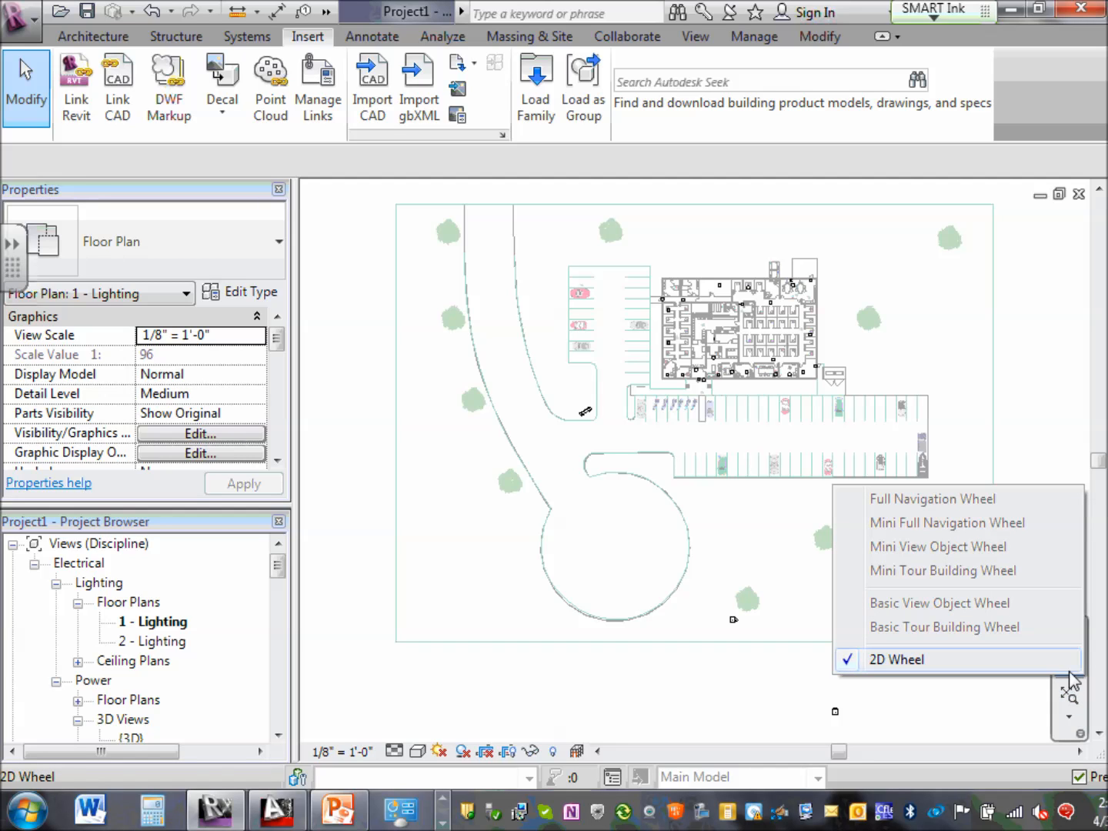
click(684, 495)
scroll(681, 485, down, 1)
scroll(674, 478, up, 2)
scroll(675, 478, down, 4)
scroll(703, 439, up, 2)
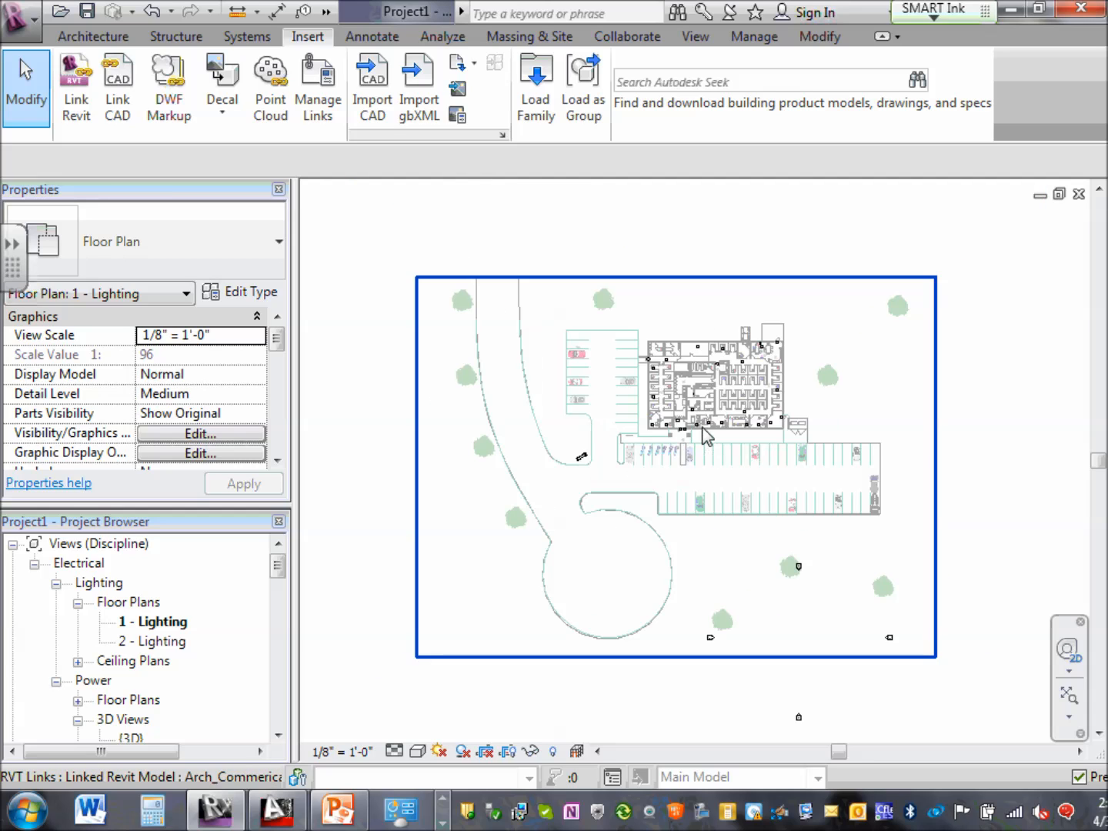
click(1067, 712)
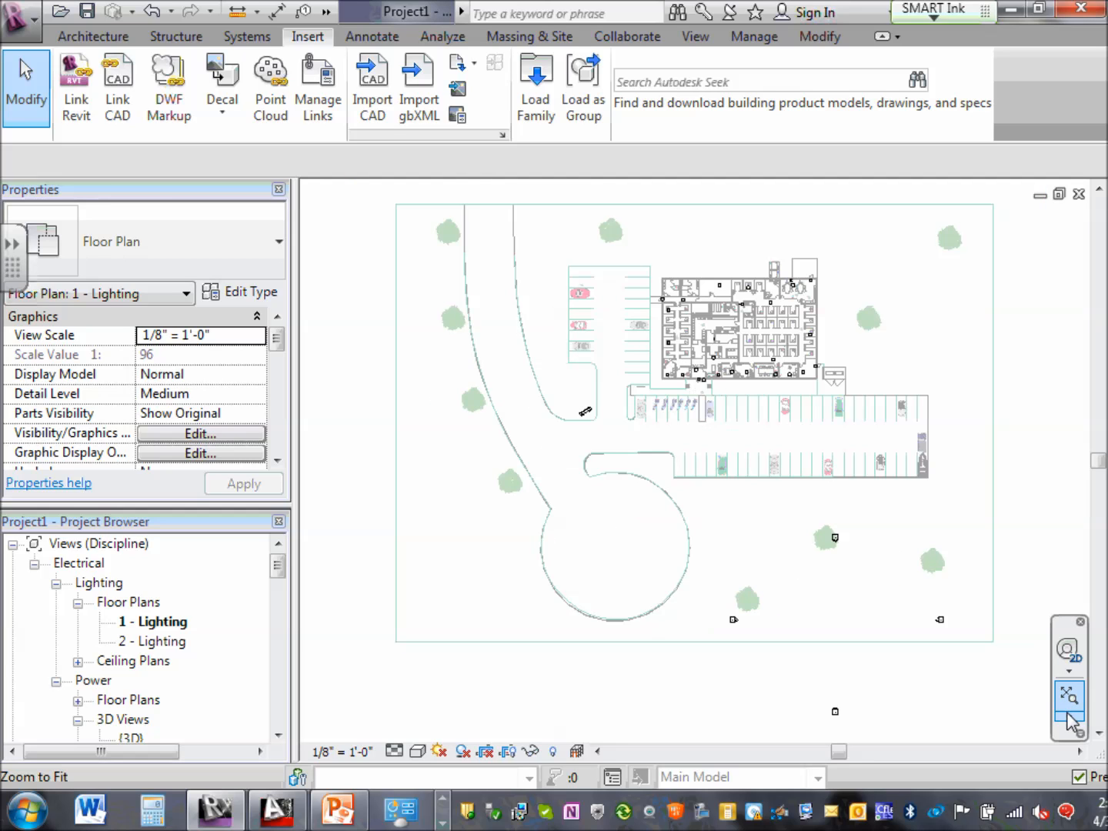
click(1071, 719)
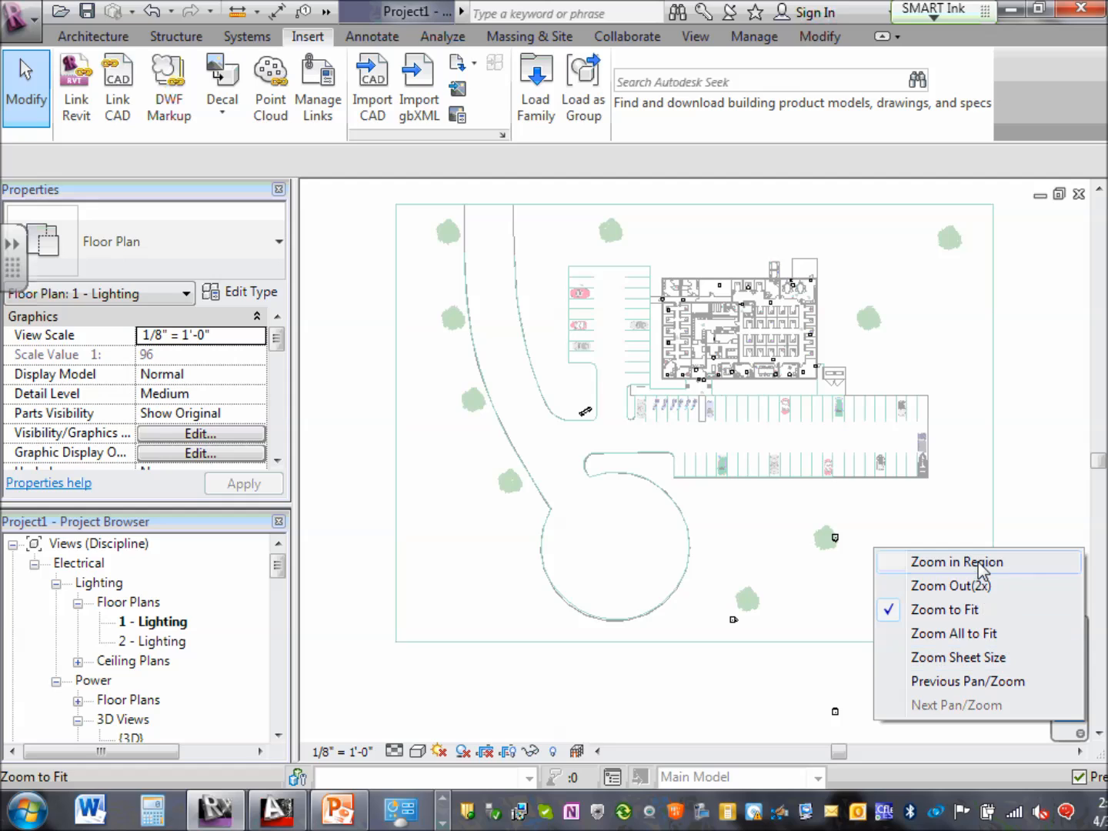
click(982, 586)
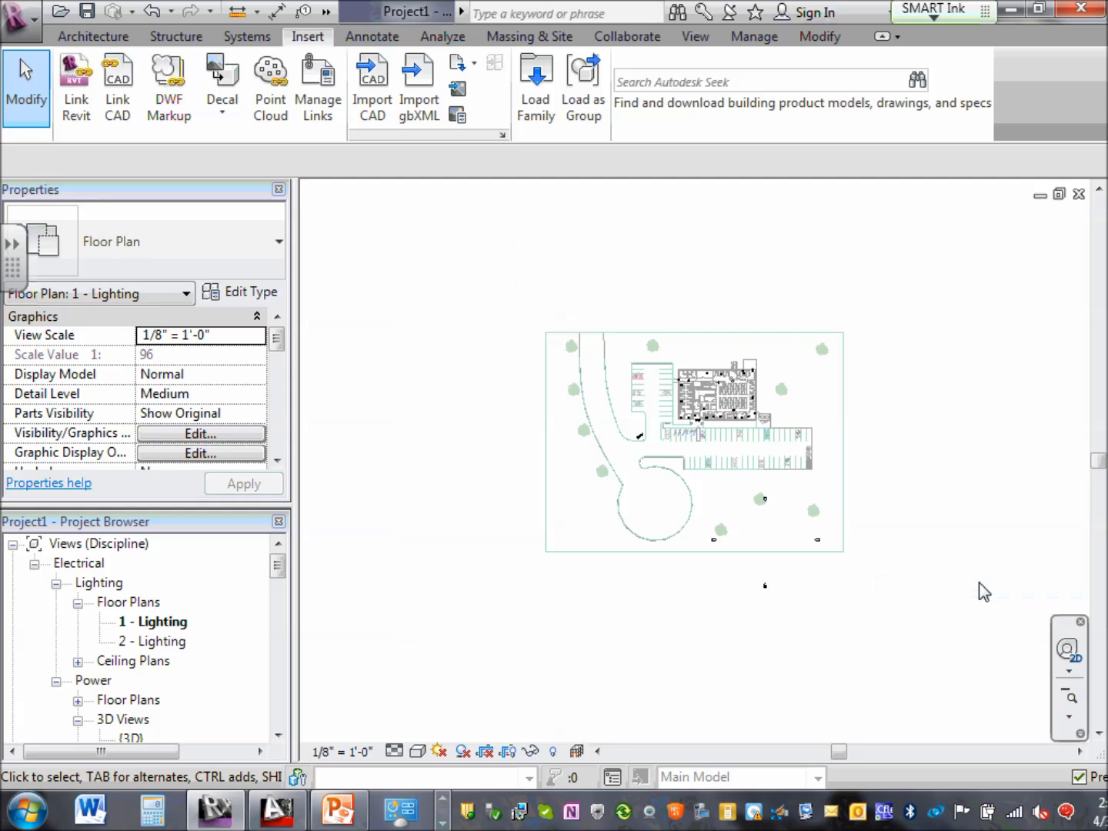
Zoom in Region around the linked building in the 1 - Lighting floor plan.
click(1070, 723)
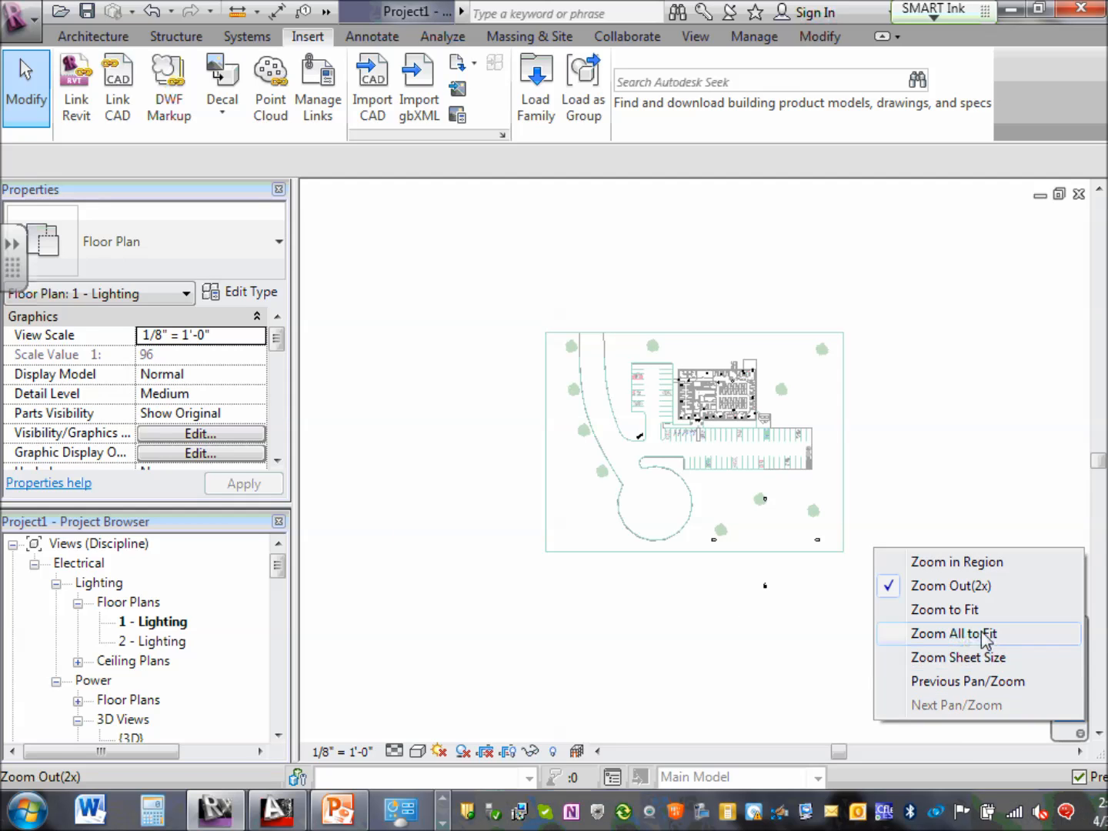
click(982, 562)
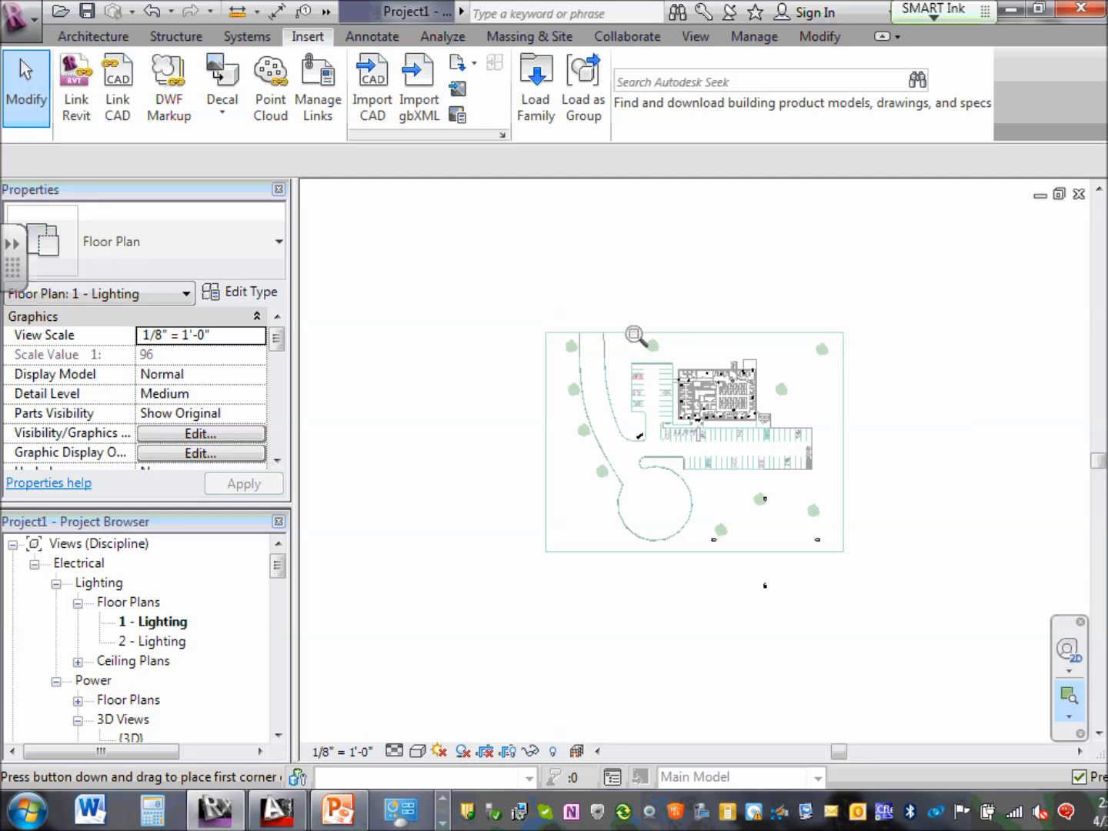
drag(661, 344, 766, 442)
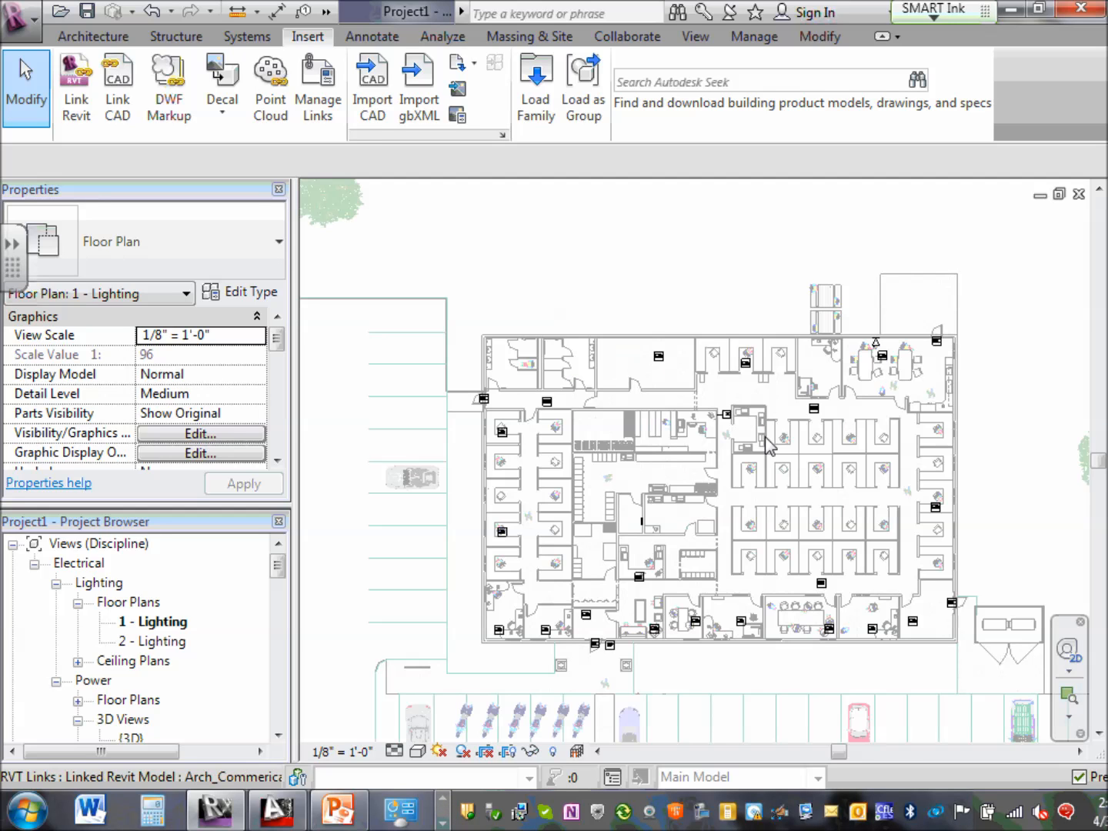
scroll(690, 440, up, 2)
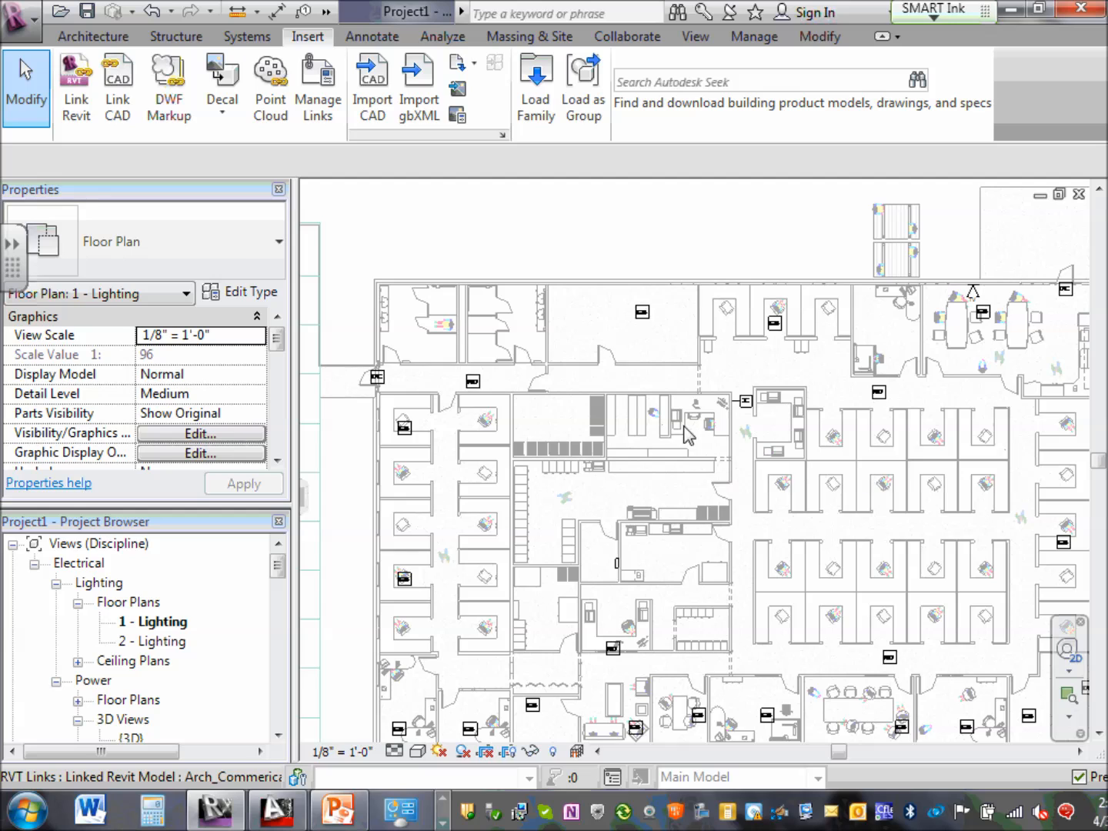
Examine the linked building and its parking lot in the 1 - Lighting plan, close up and as a whole site.
scroll(655, 427, down, 5)
scroll(753, 660, down, 1)
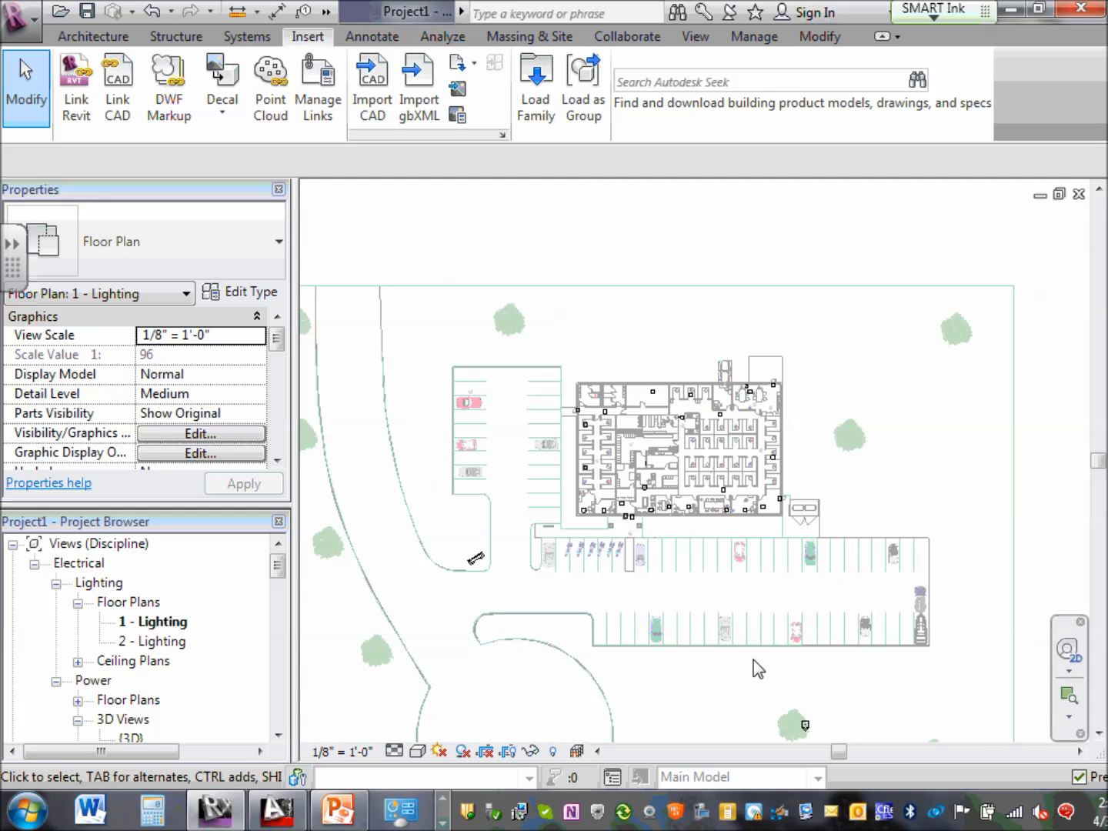
scroll(704, 639, up, 3)
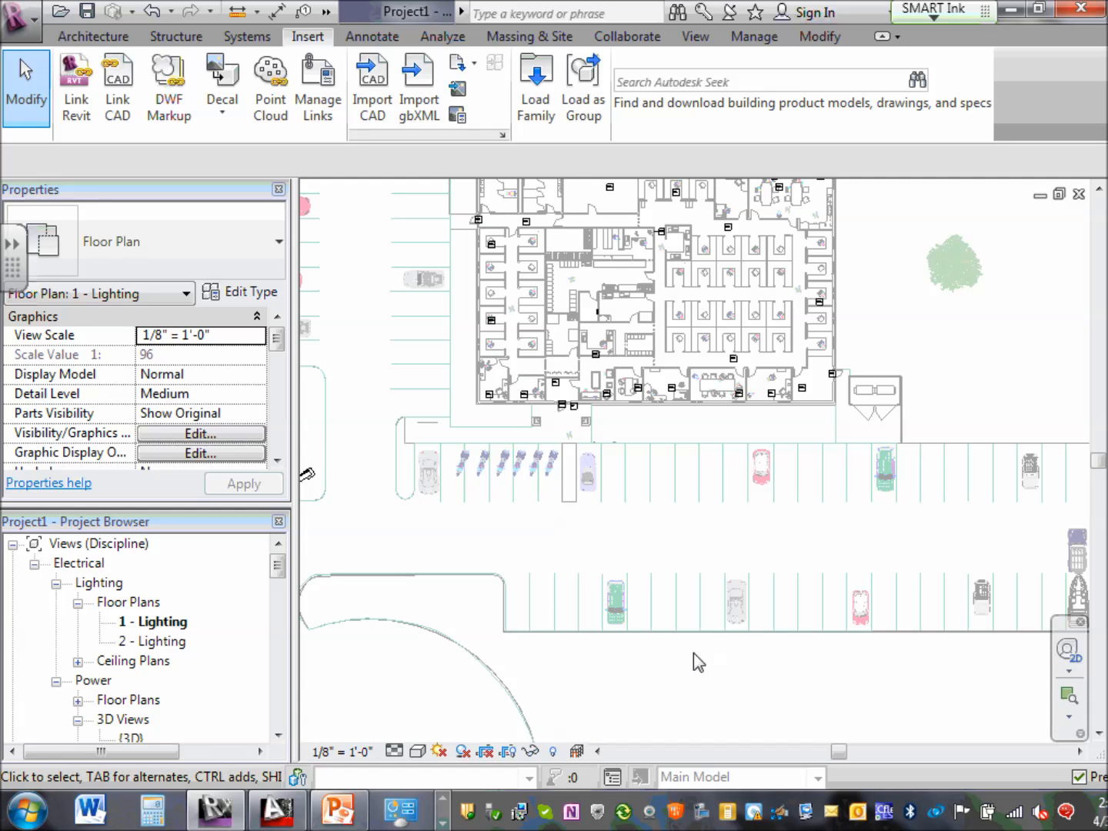
scroll(694, 652, up, 2)
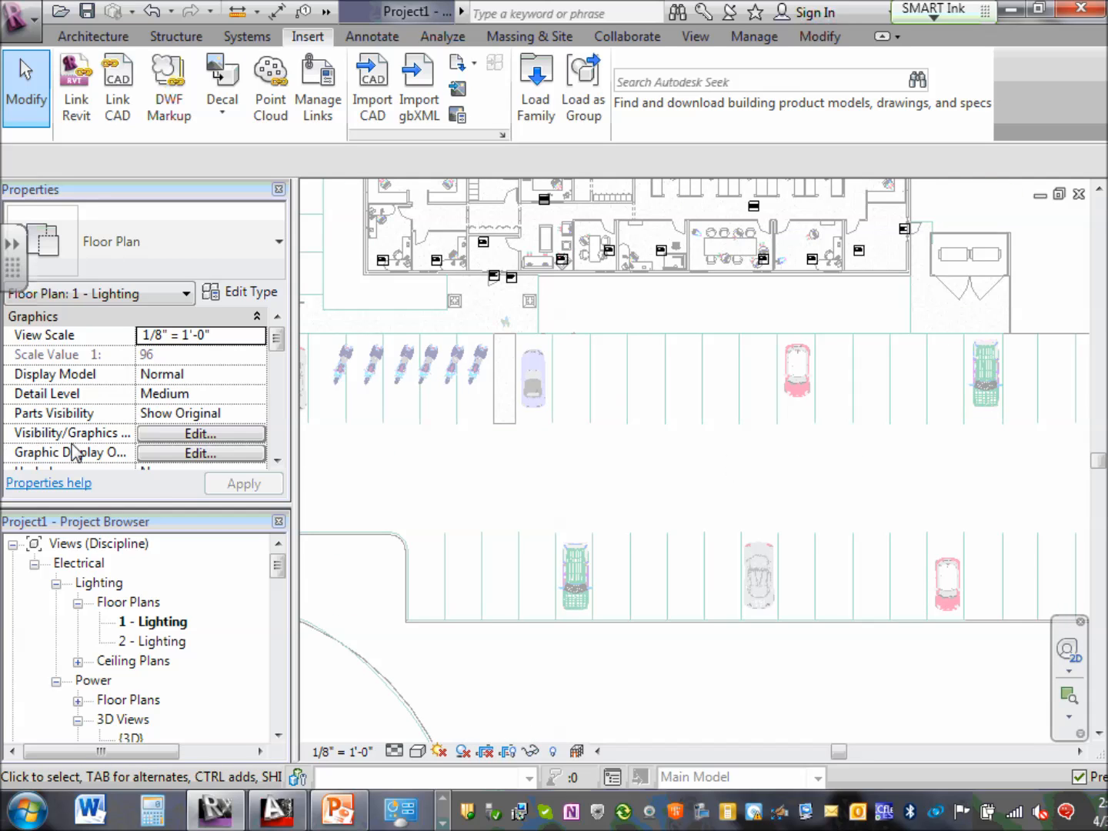
click(156, 643)
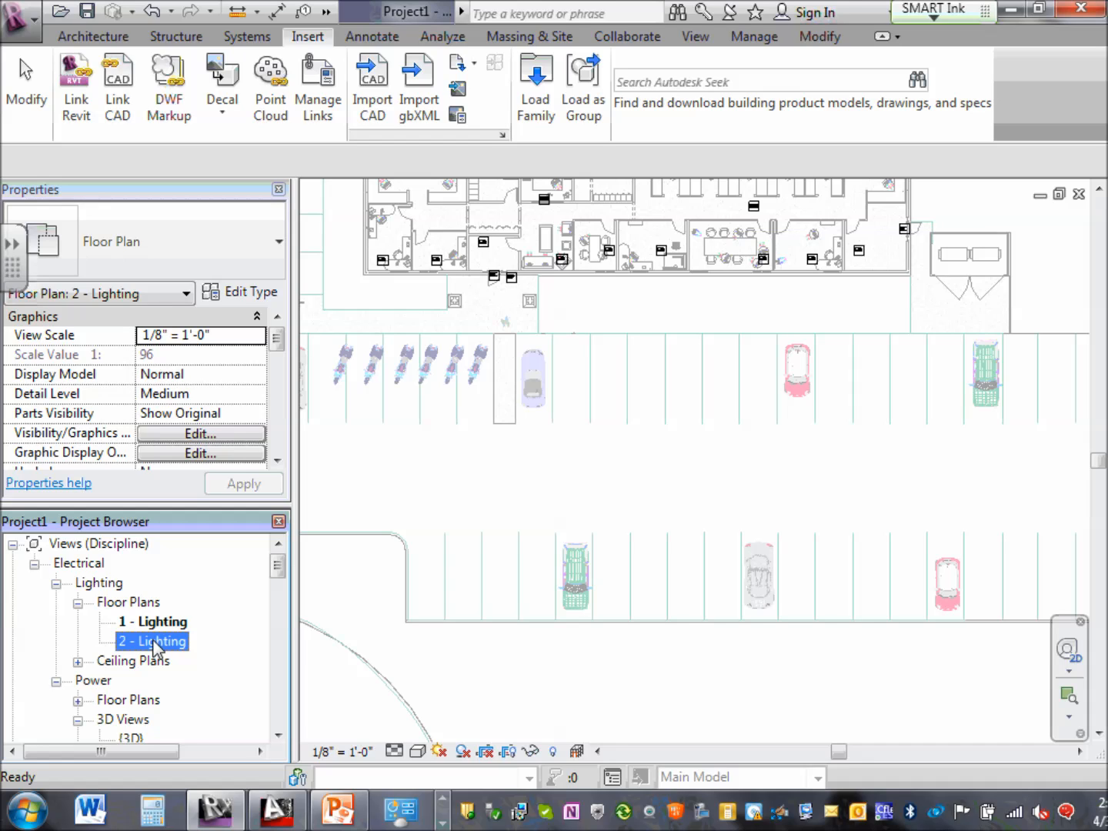
scroll(341, 604, down, 2)
click(666, 491)
scroll(667, 490, down, 2)
scroll(765, 487, up, 3)
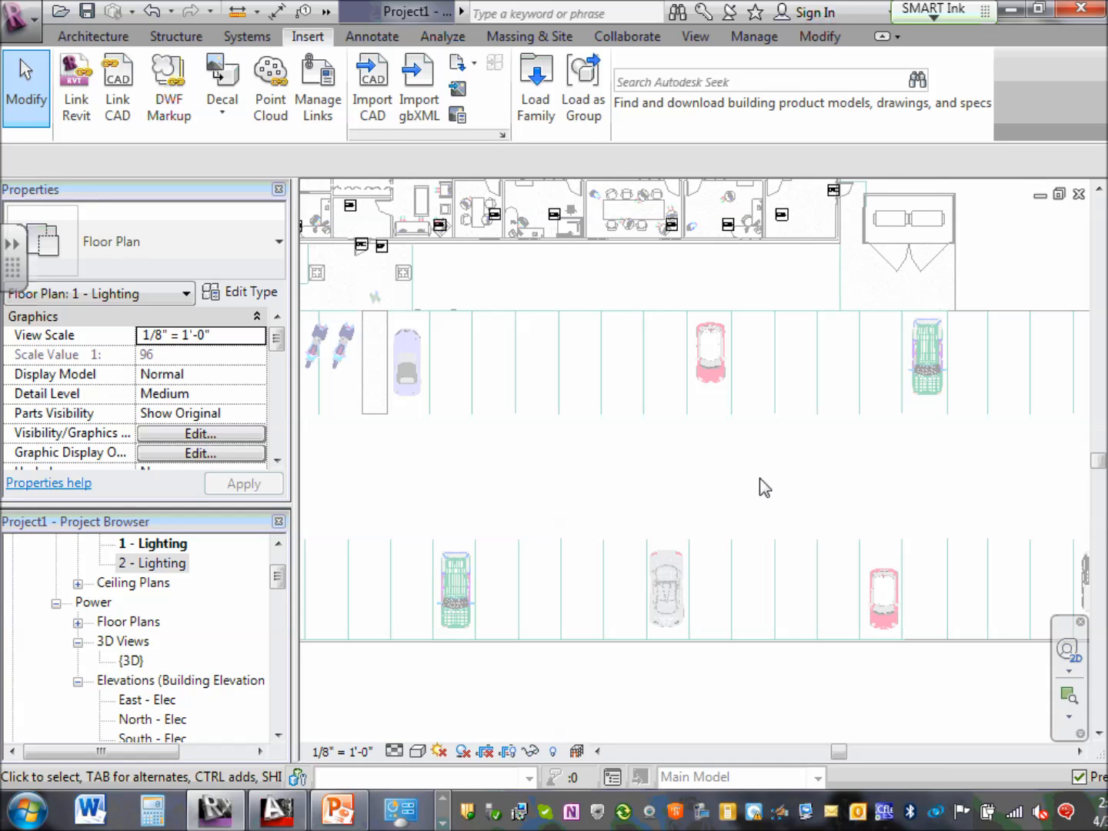
scroll(761, 481, down, 5)
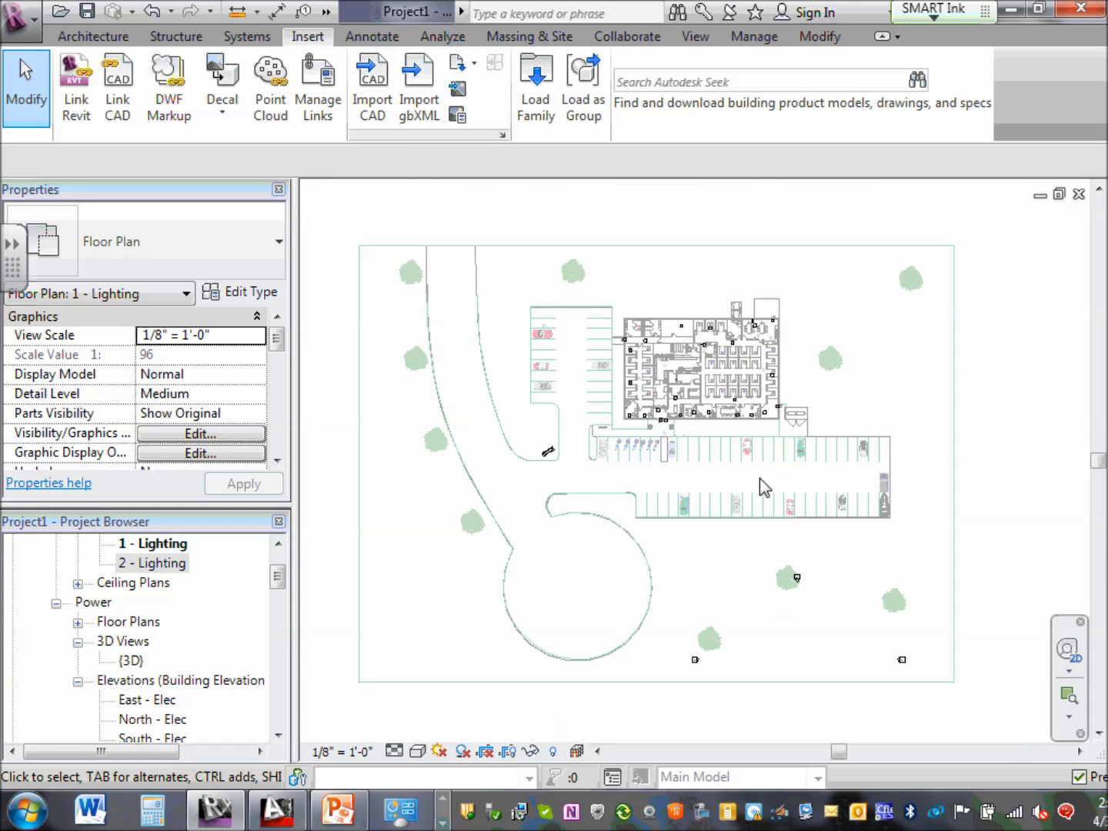
scroll(716, 376, up, 3)
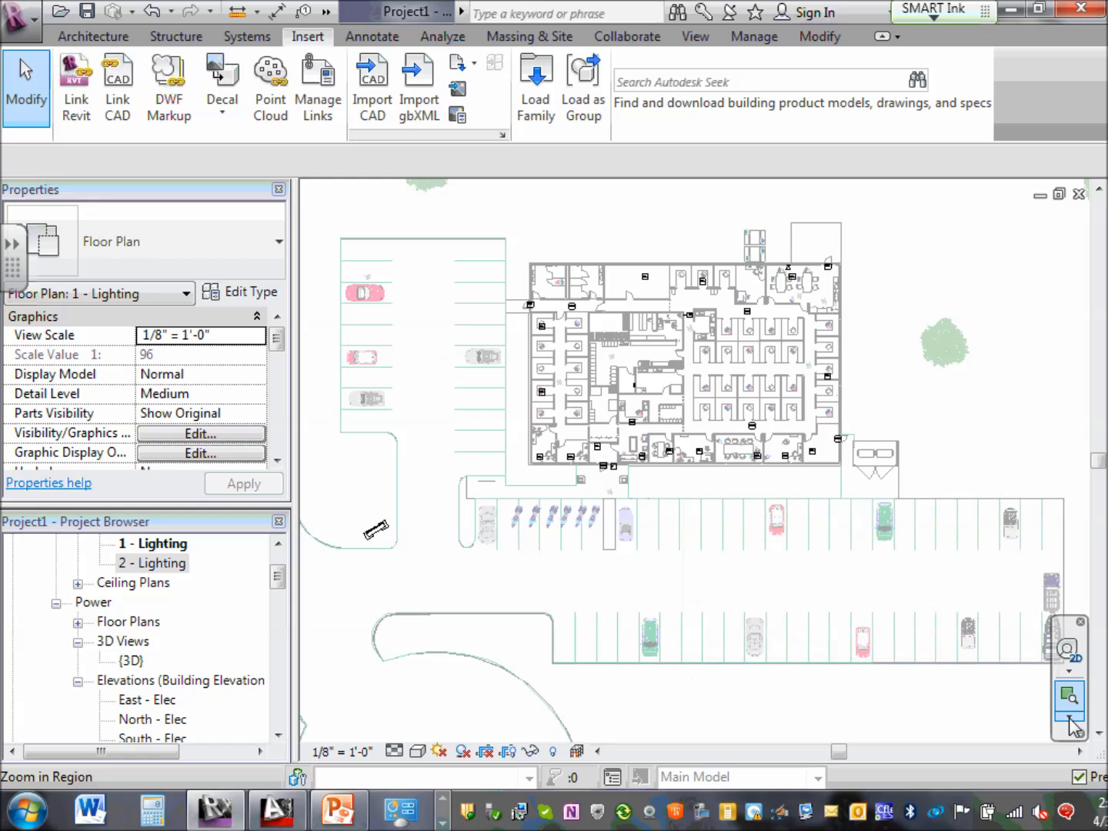
Fit the linked site plan with Zoom to Fit, and apply Zoom All to Fit.
click(1069, 714)
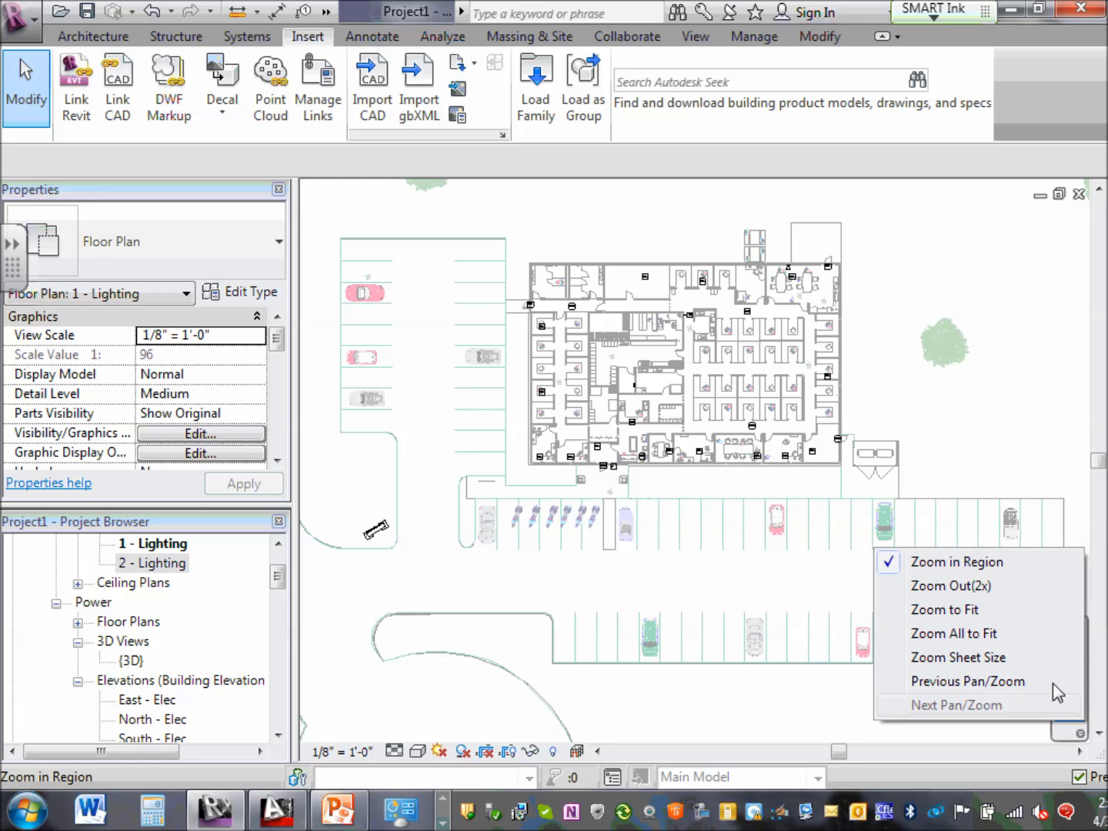
click(1067, 466)
click(1070, 715)
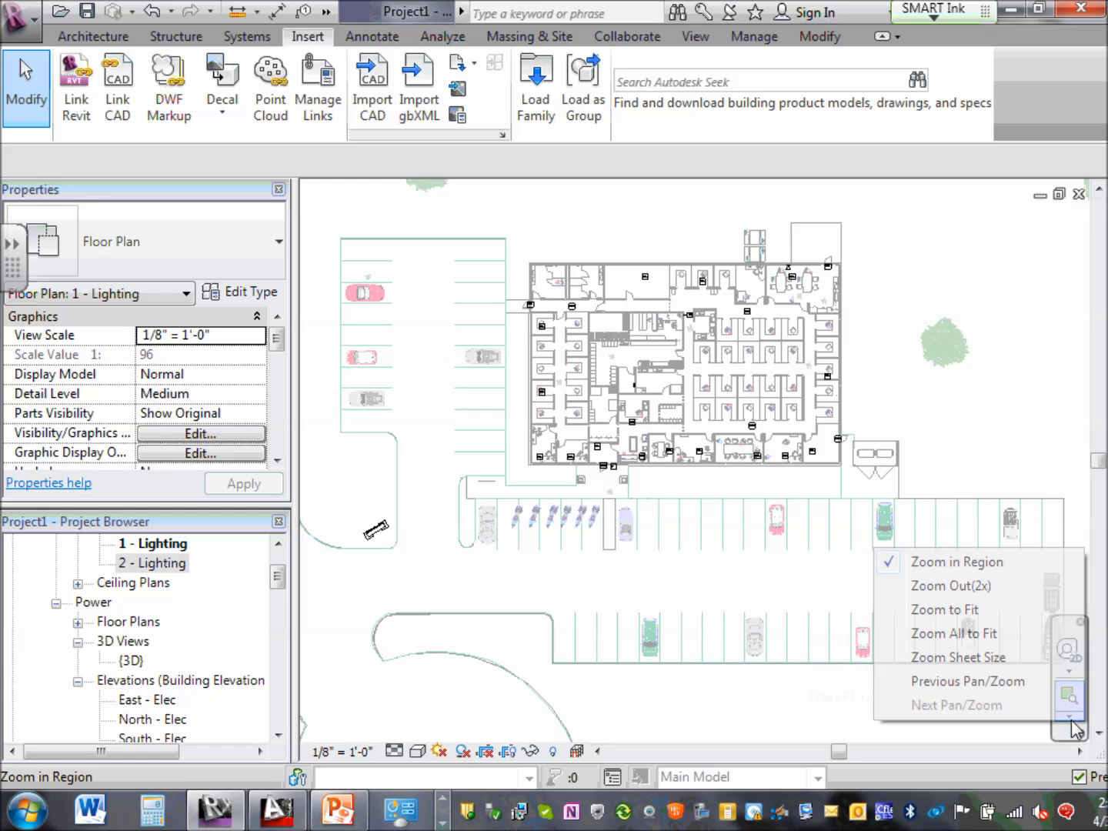
click(984, 607)
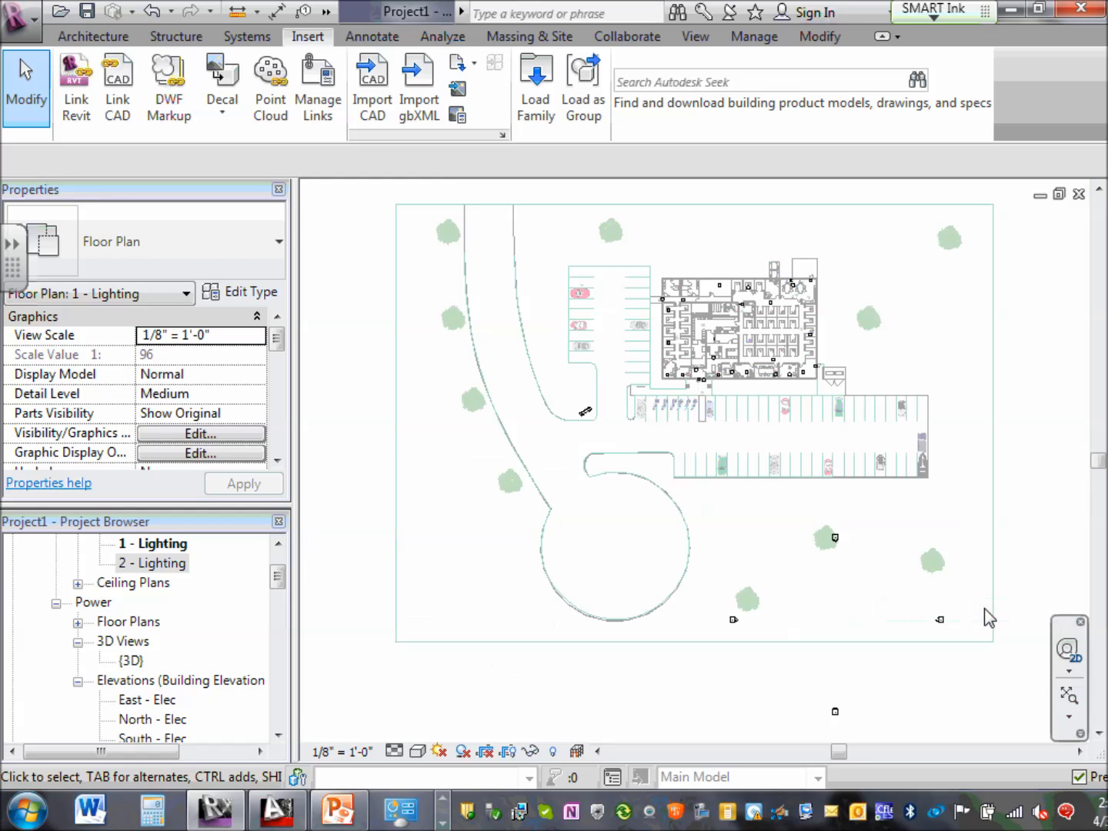
click(1074, 720)
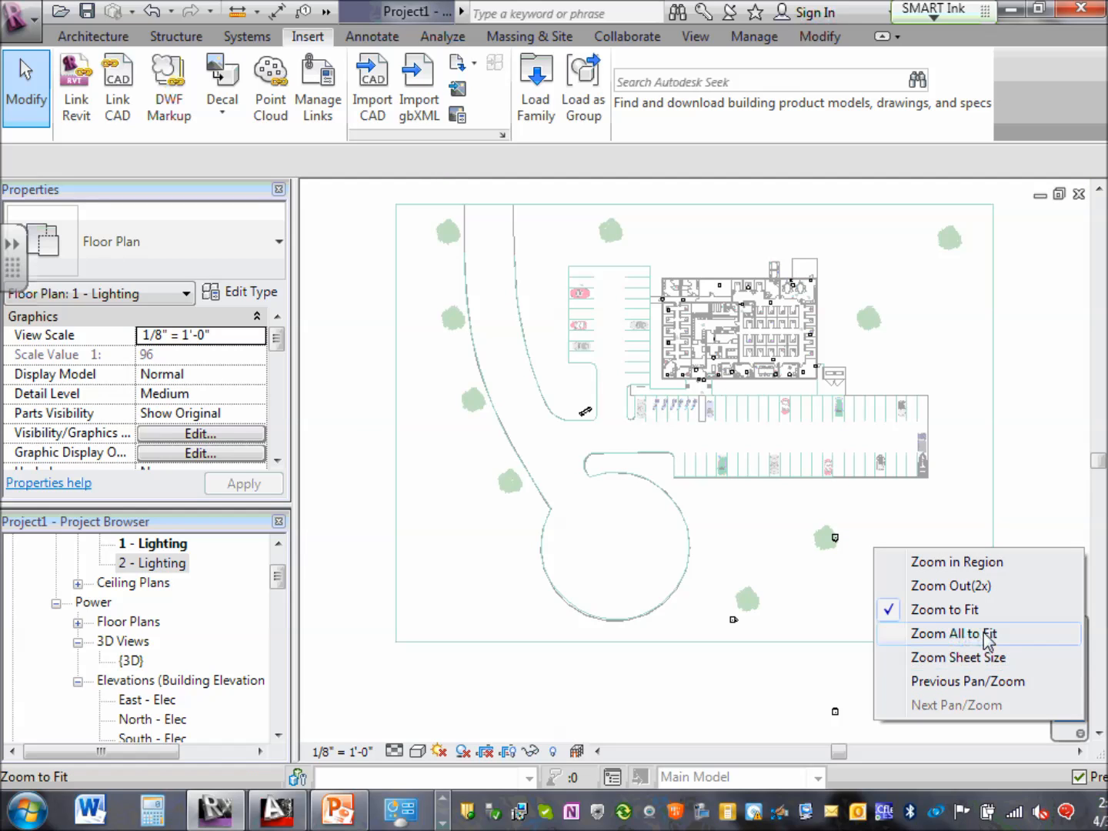
click(987, 635)
Enlarge the building with Zoom in Region, and return to a view of the whole site.
click(1069, 715)
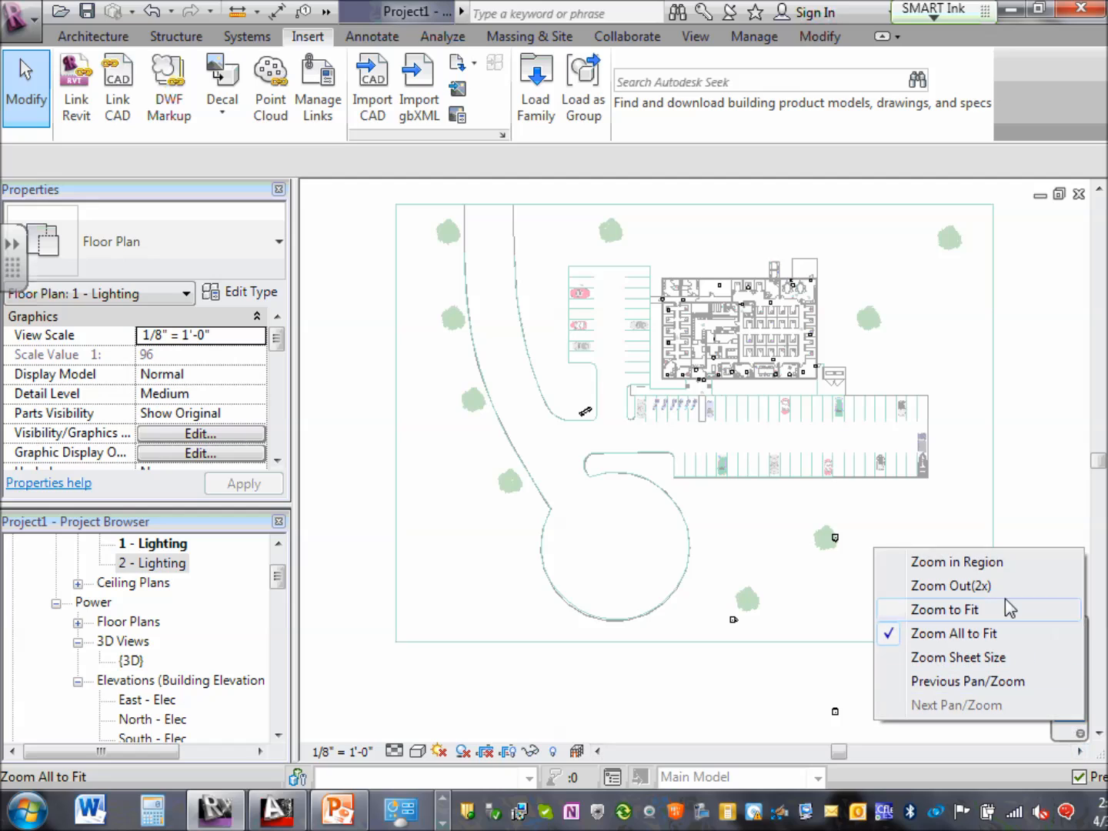
click(1001, 569)
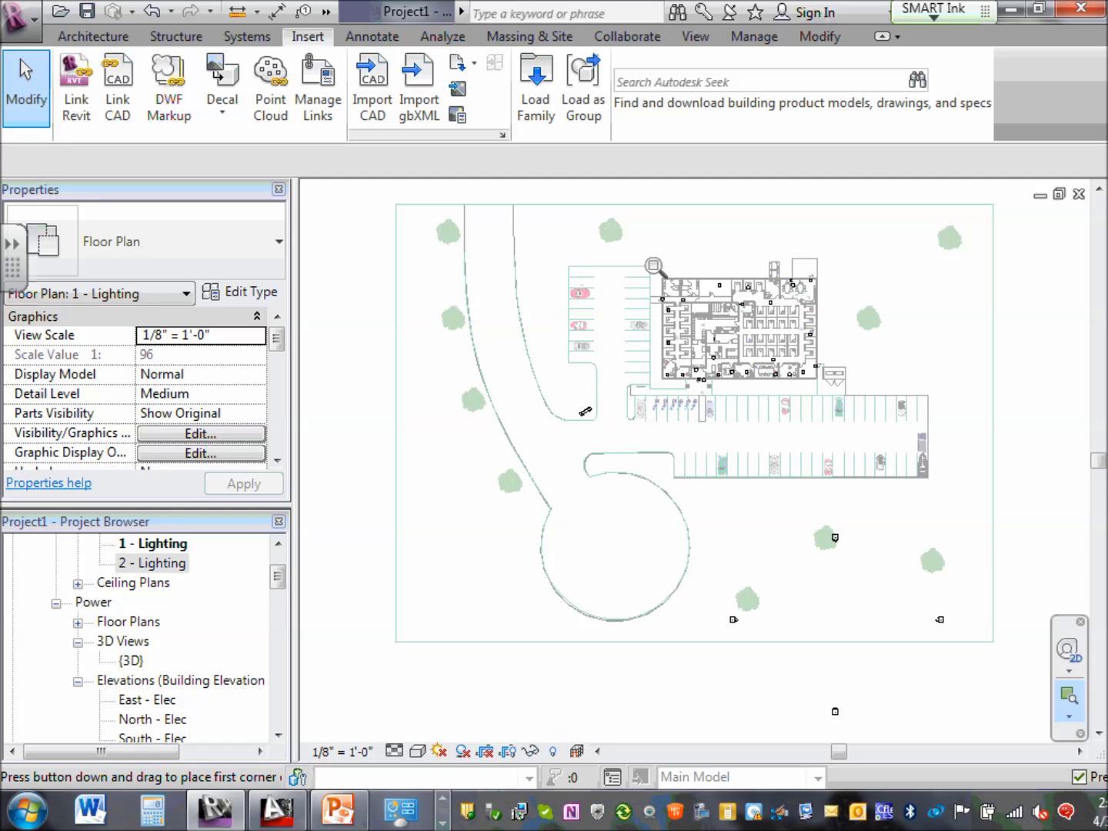
drag(646, 261, 862, 435)
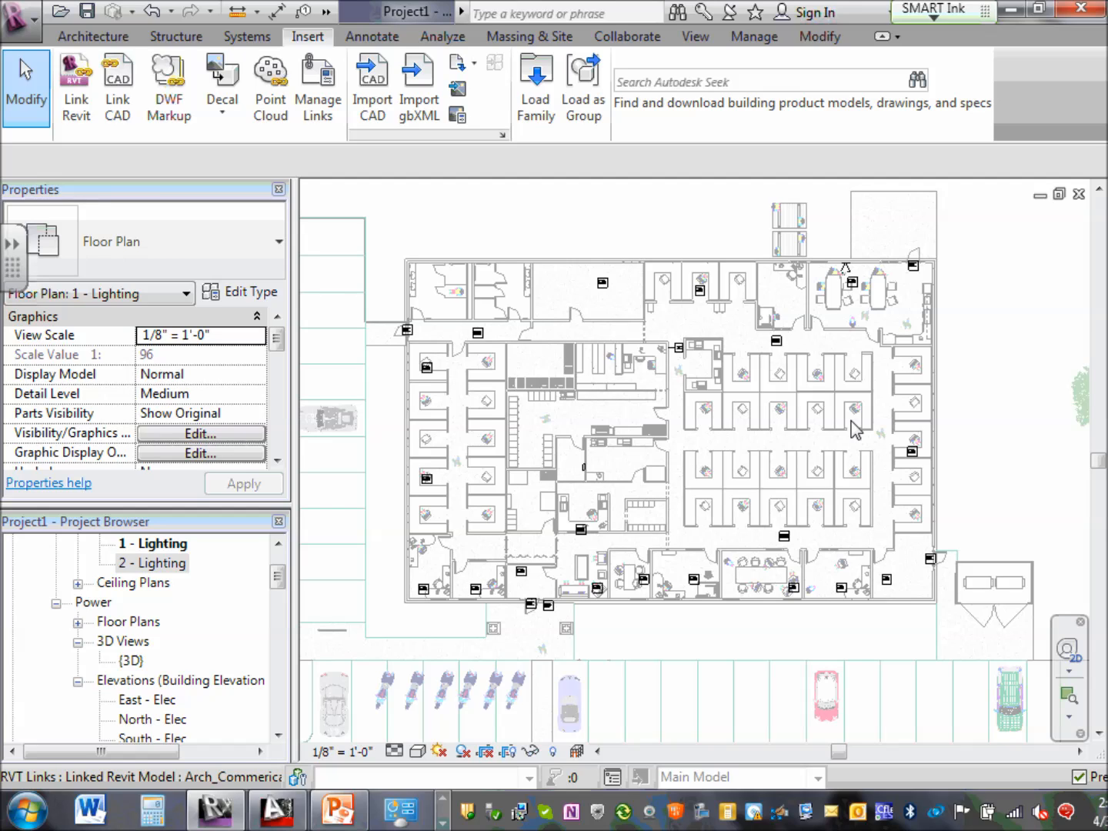
scroll(778, 506, down, 5)
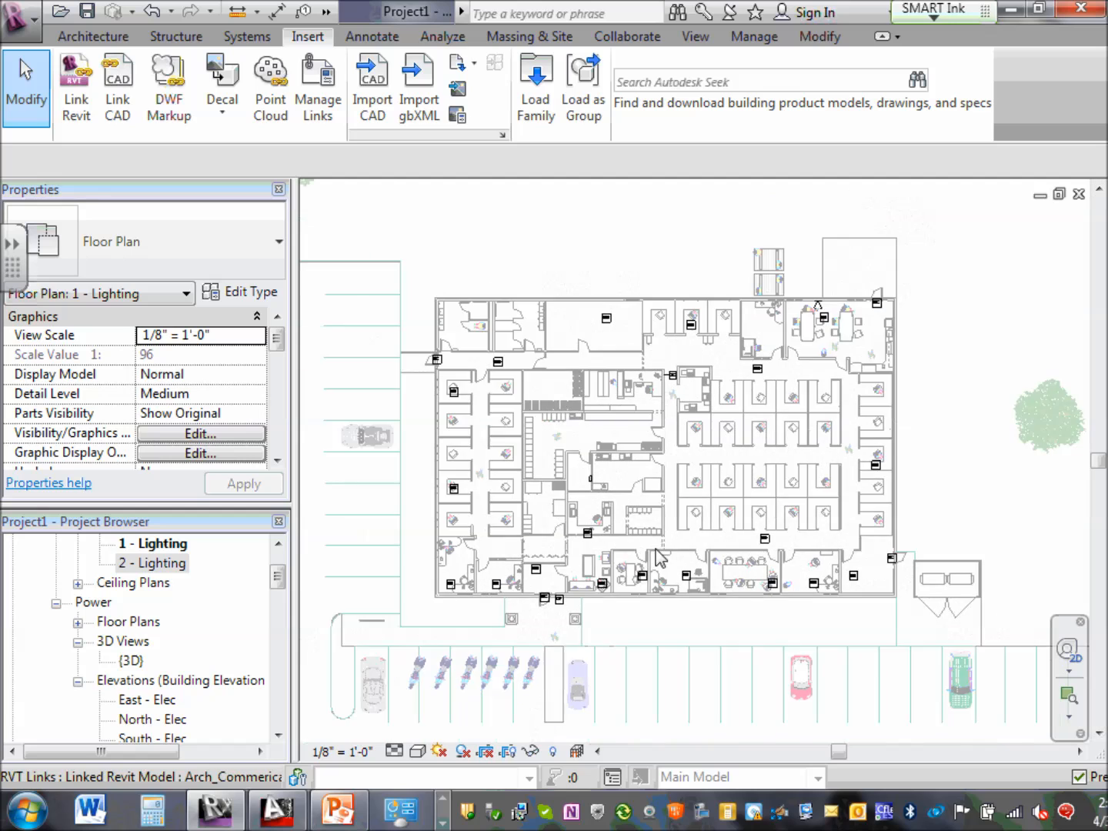
scroll(834, 447, down, 2)
middle_drag(799, 487, 795, 544)
scroll(795, 544, down, 2)
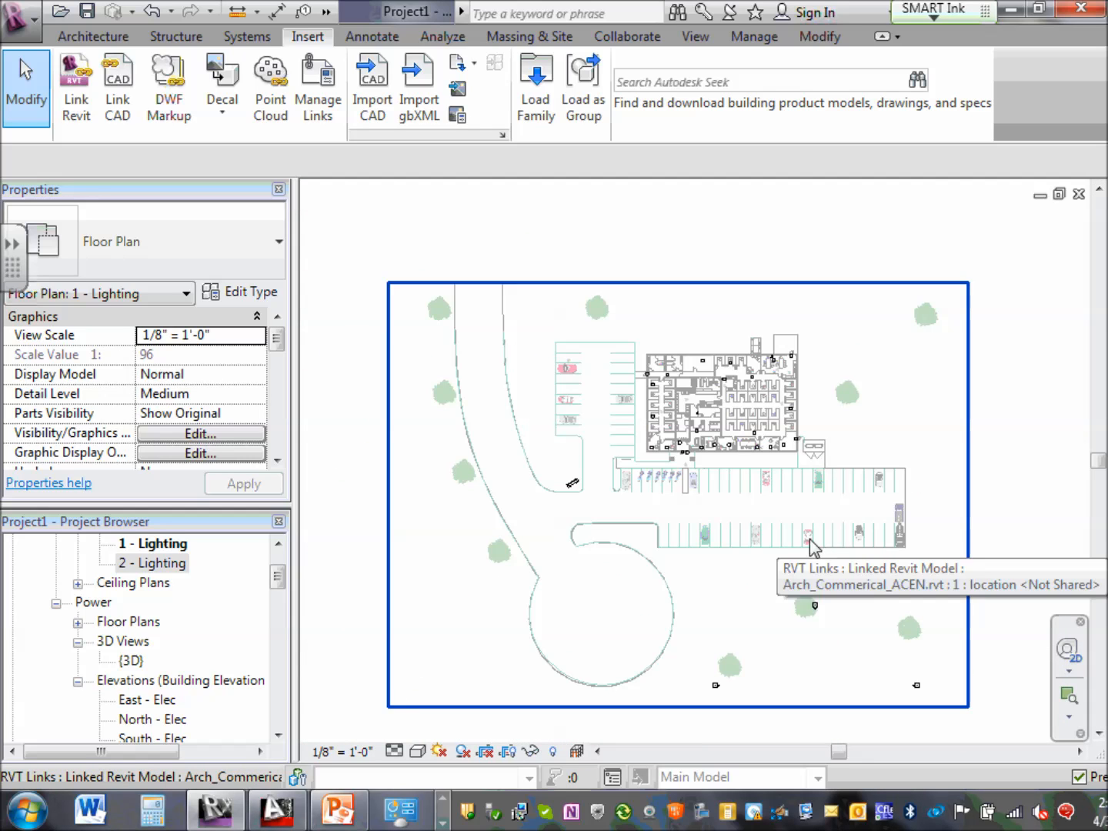
Expand the Lighting ceiling plans in the Project Browser and select 1 - Ceiling Elec.
drag(278, 580, 279, 565)
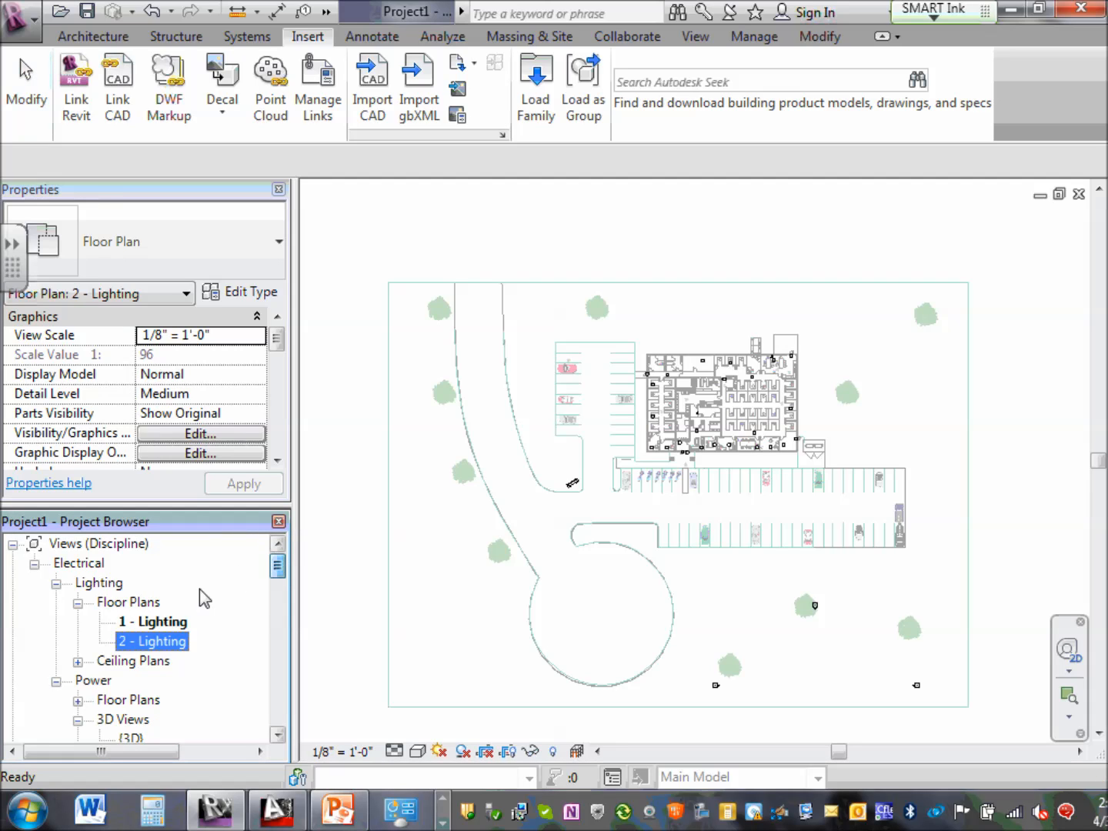
click(184, 621)
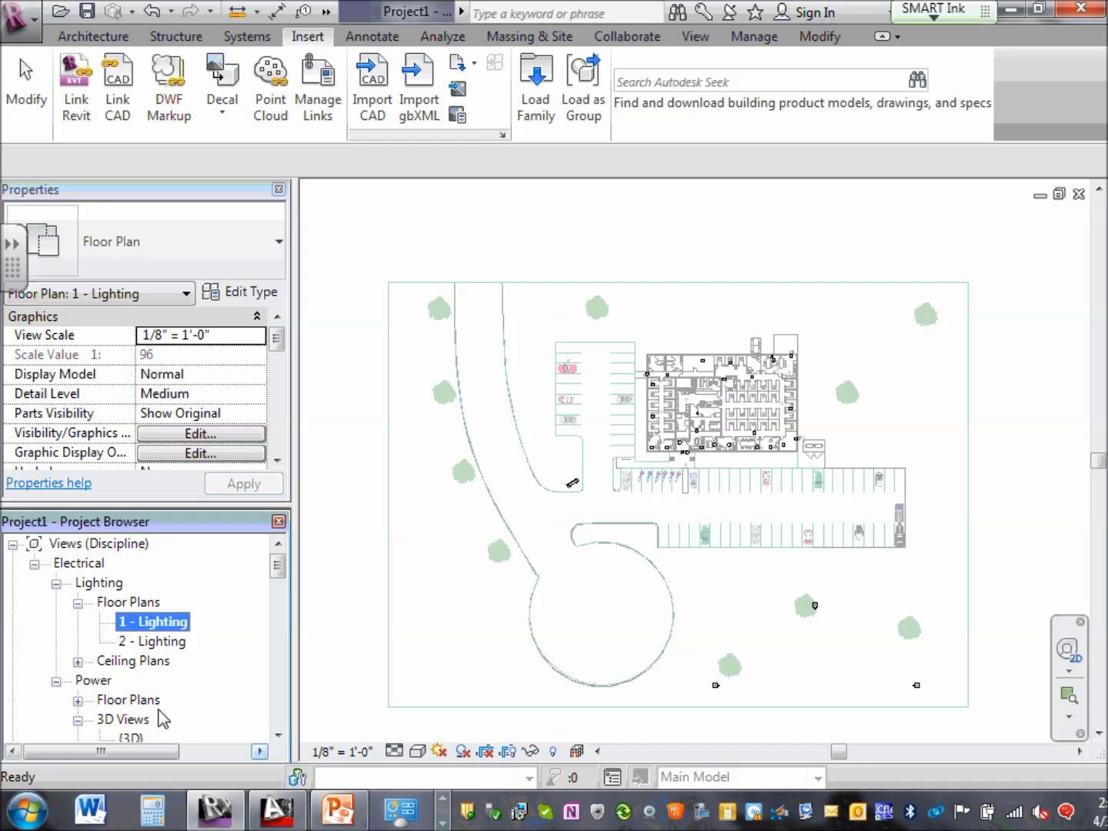
click(79, 660)
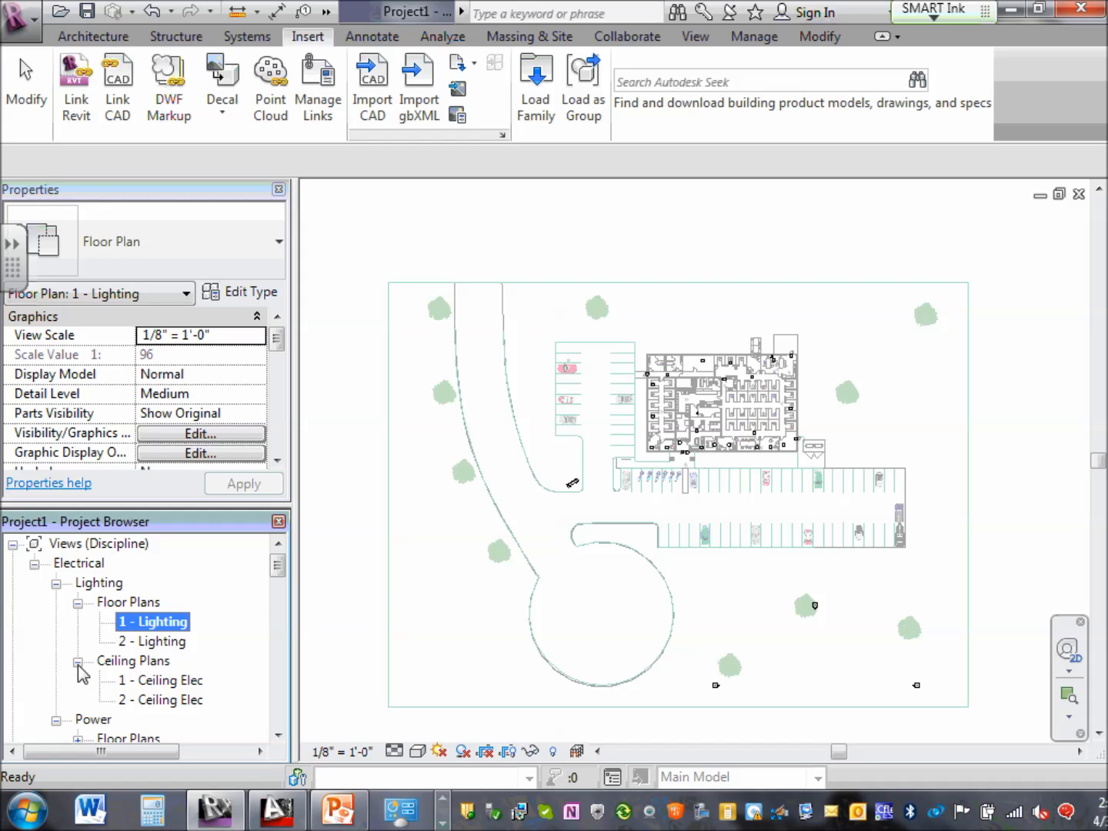
click(177, 685)
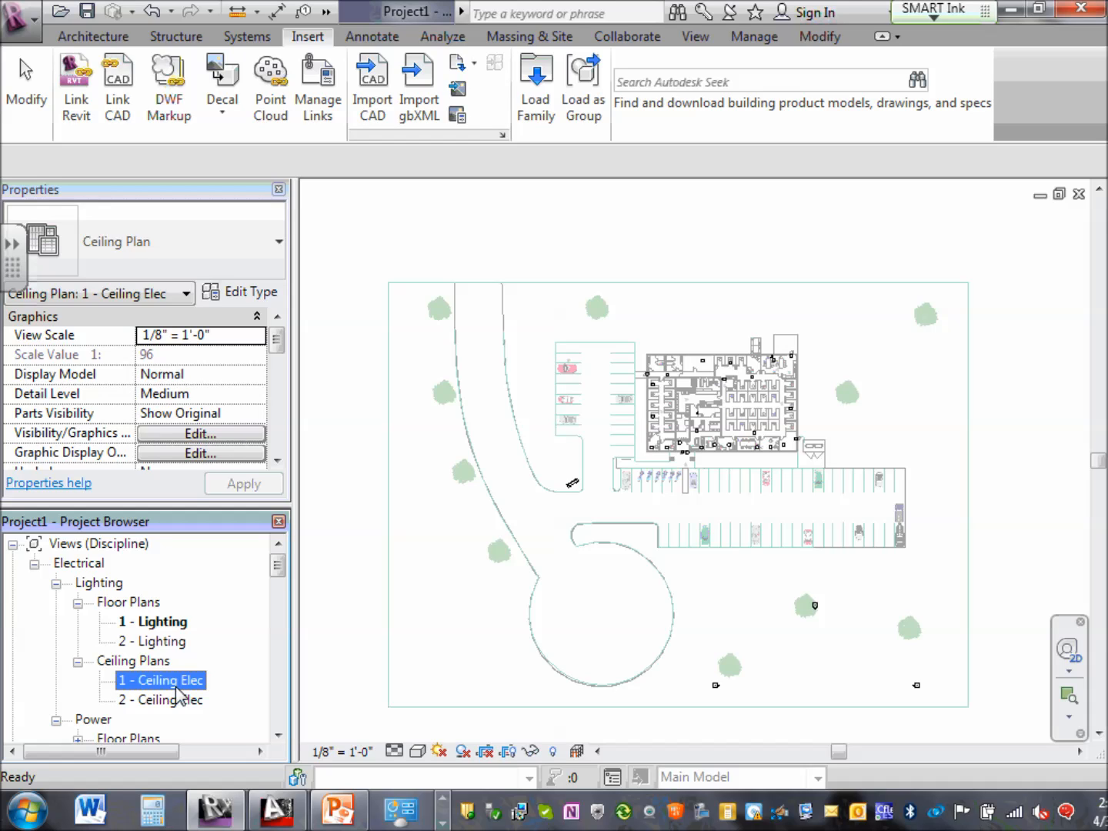
Open the {3D} view of the Power discipline to see the linked building and site in three dimensions.
click(279, 735)
click(279, 736)
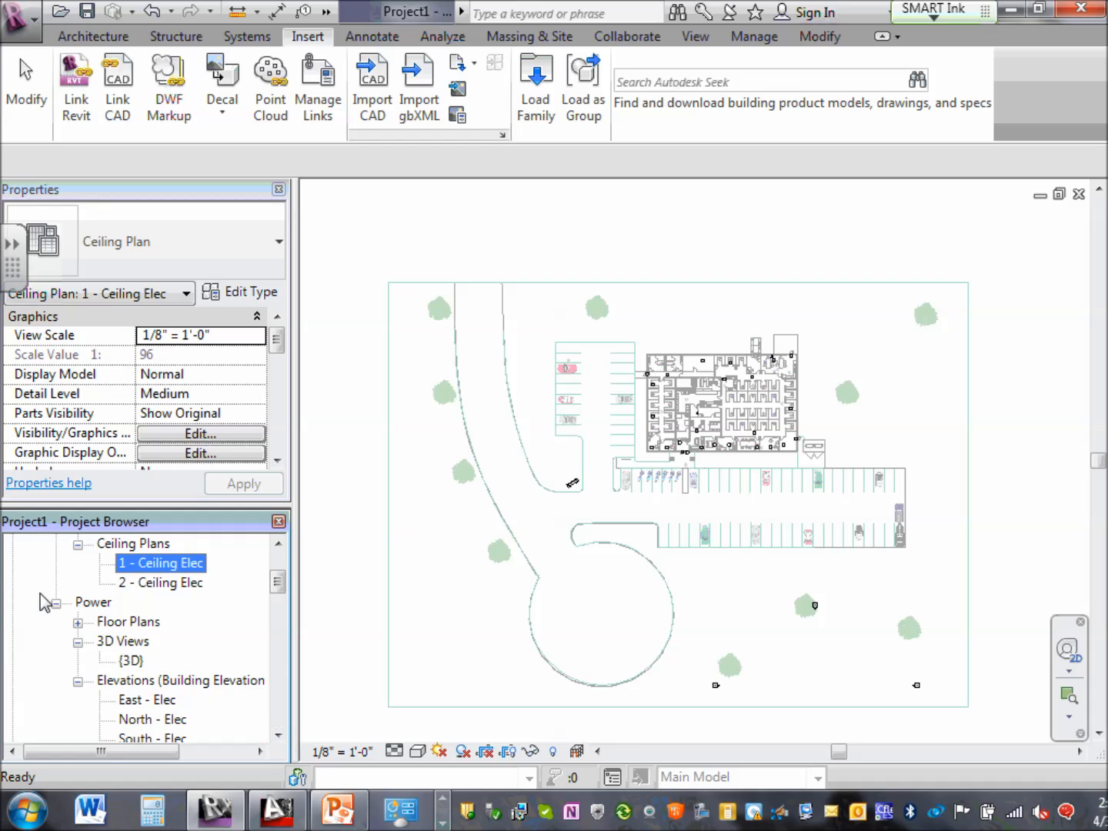
click(132, 661)
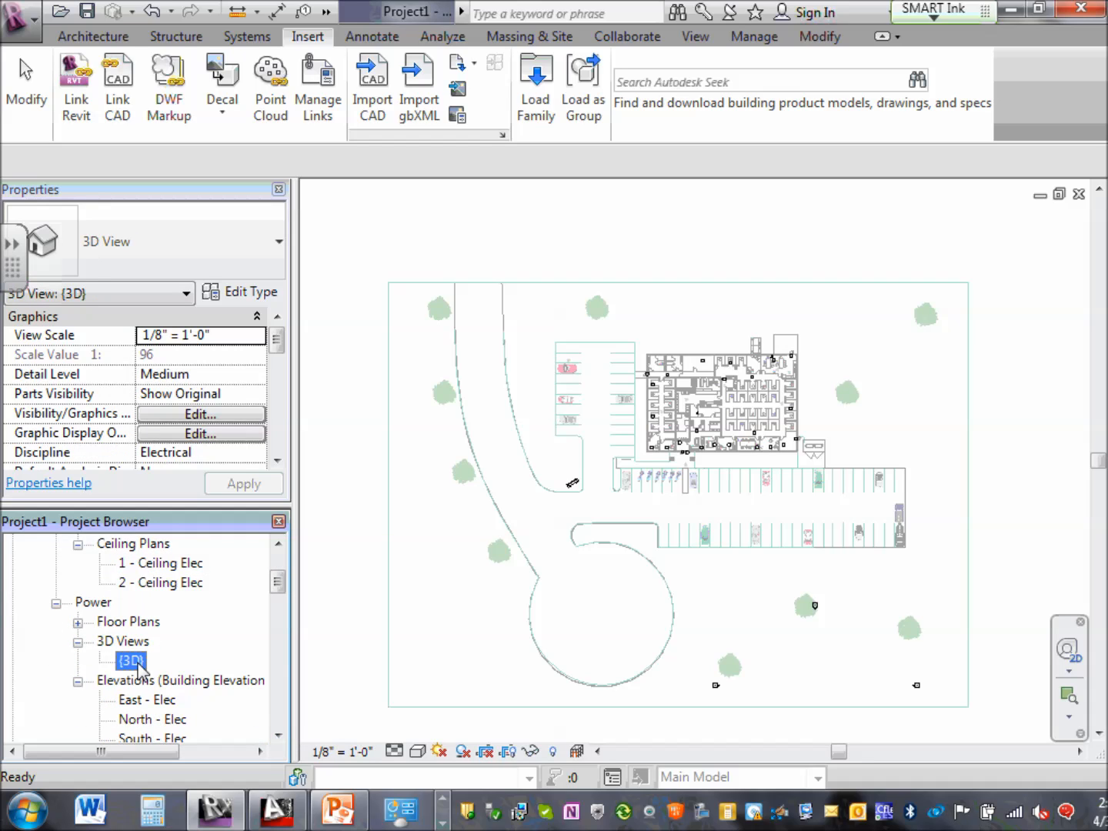
double_click(133, 660)
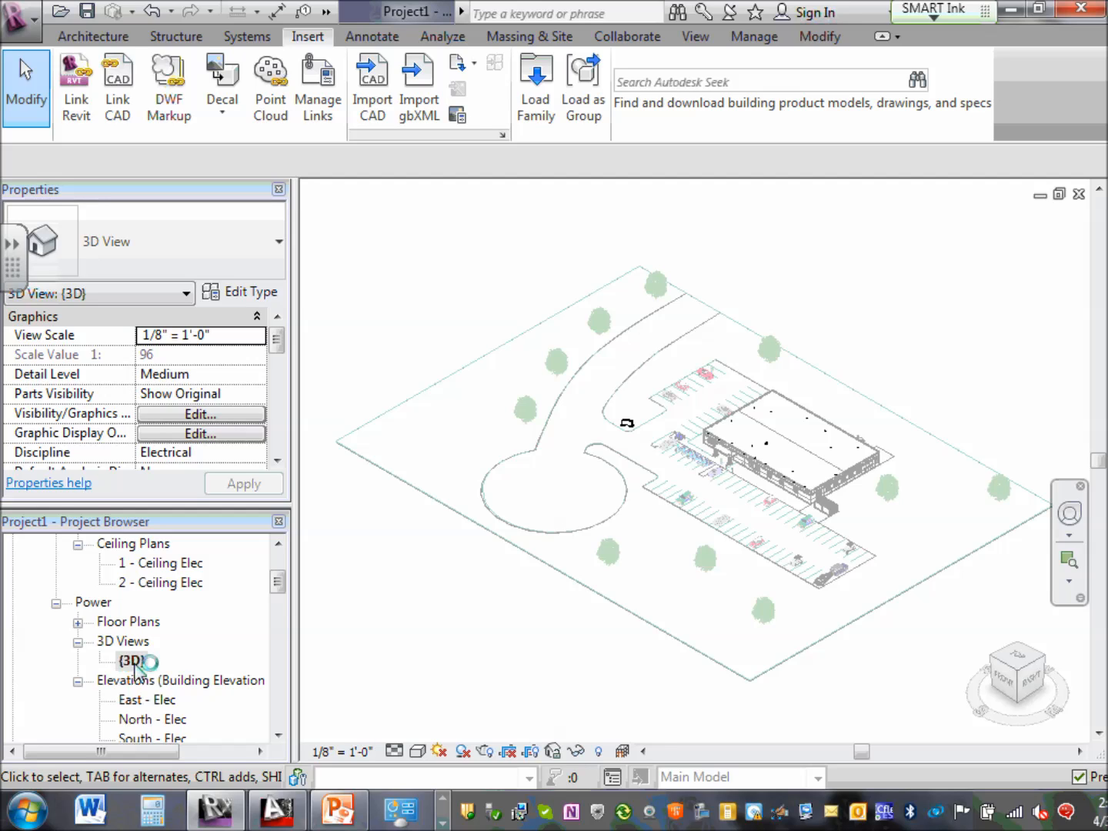
Expand the Power floor plans, open 1 - Power, and look closely at the building's interior.
click(78, 623)
scroll(158, 662, down, 1)
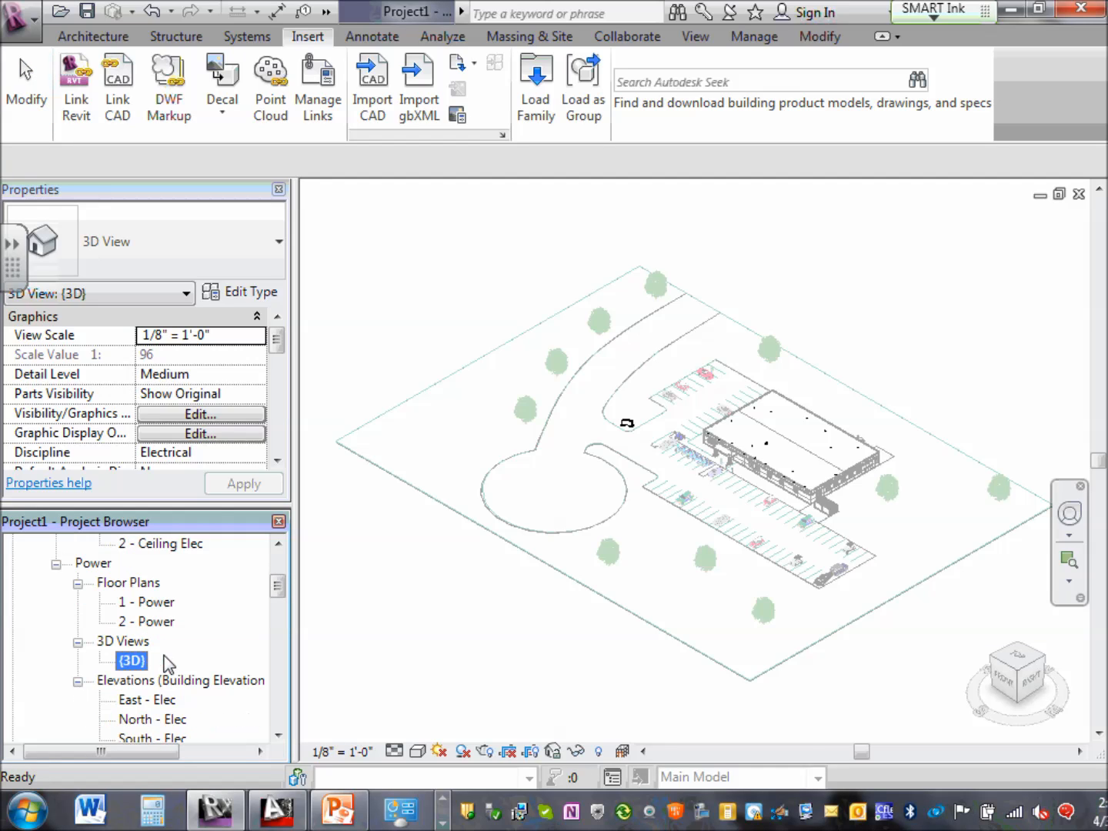
double_click(153, 603)
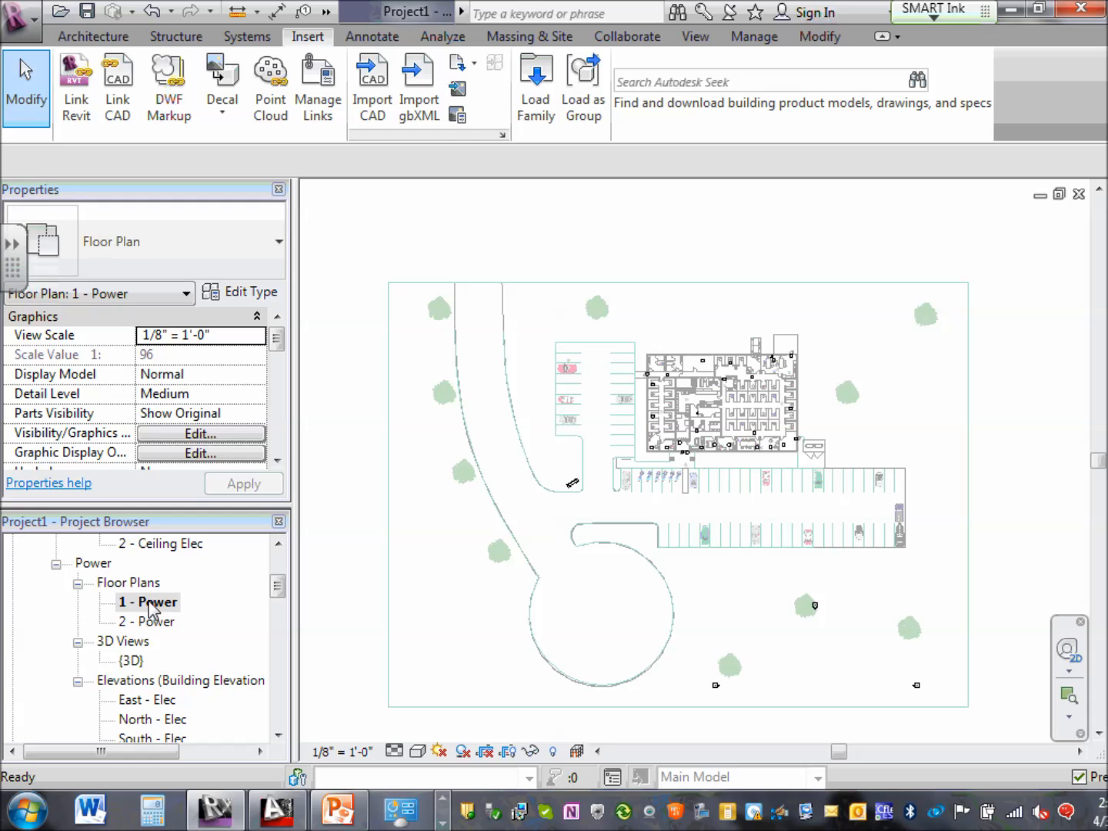
scroll(730, 391, up, 2)
scroll(731, 391, up, 5)
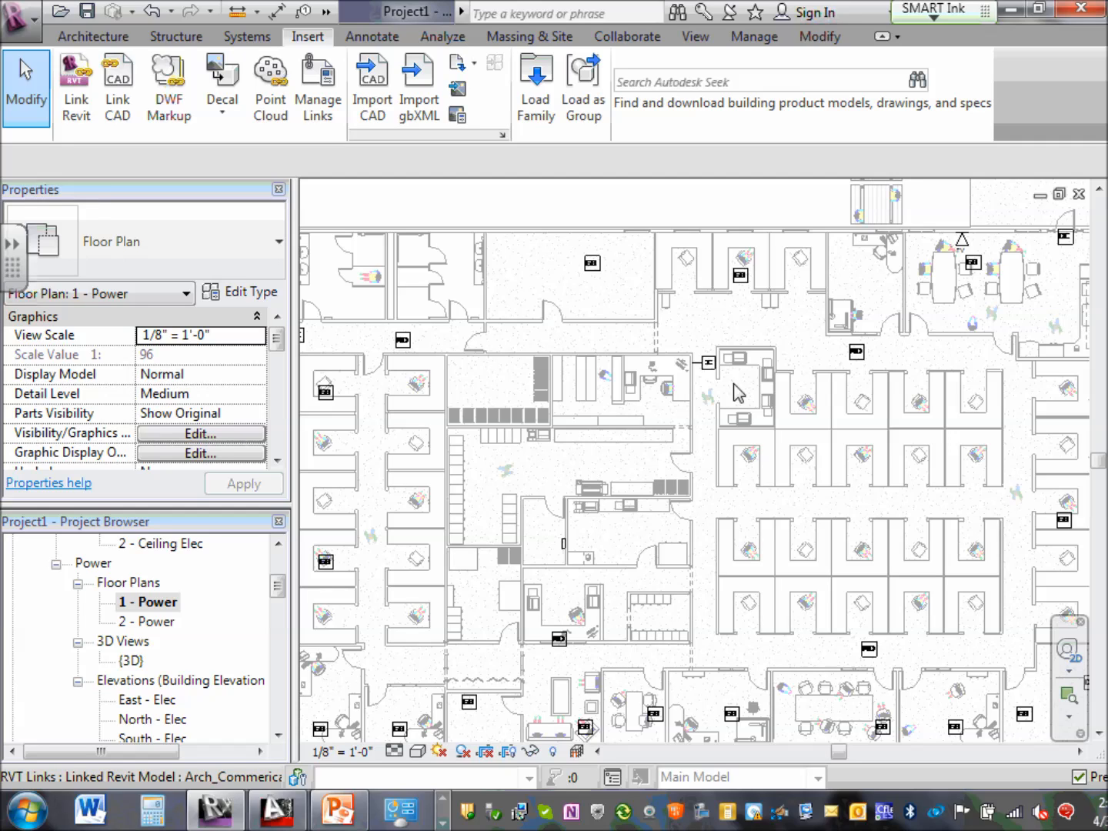
Open the 2 - Power floor plan and view the whole building outline.
click(171, 621)
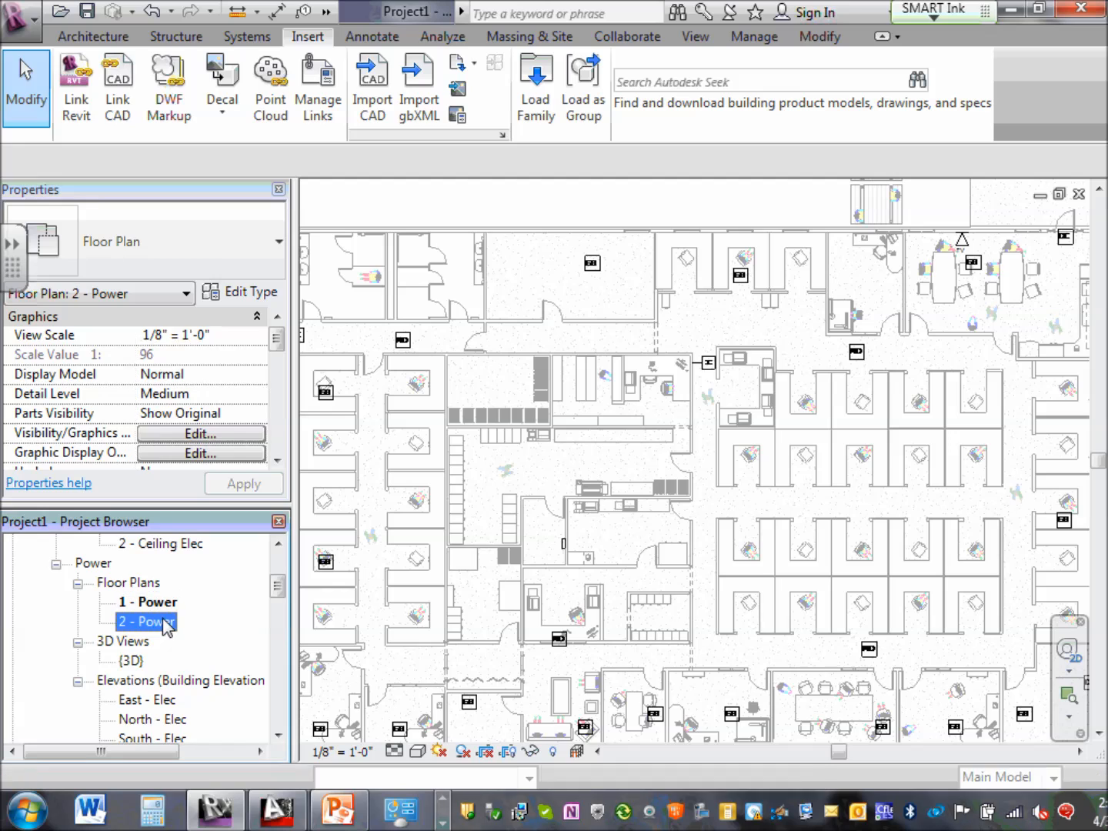
double_click(155, 628)
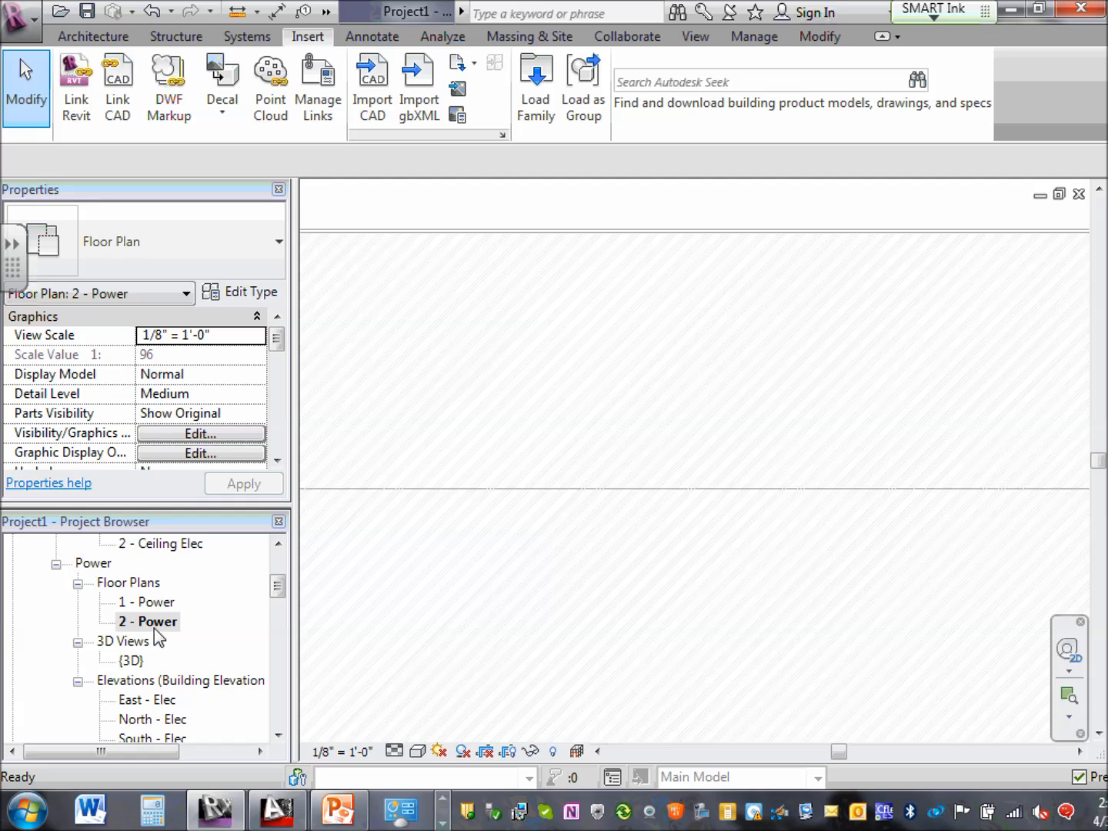
scroll(472, 580, up, 1)
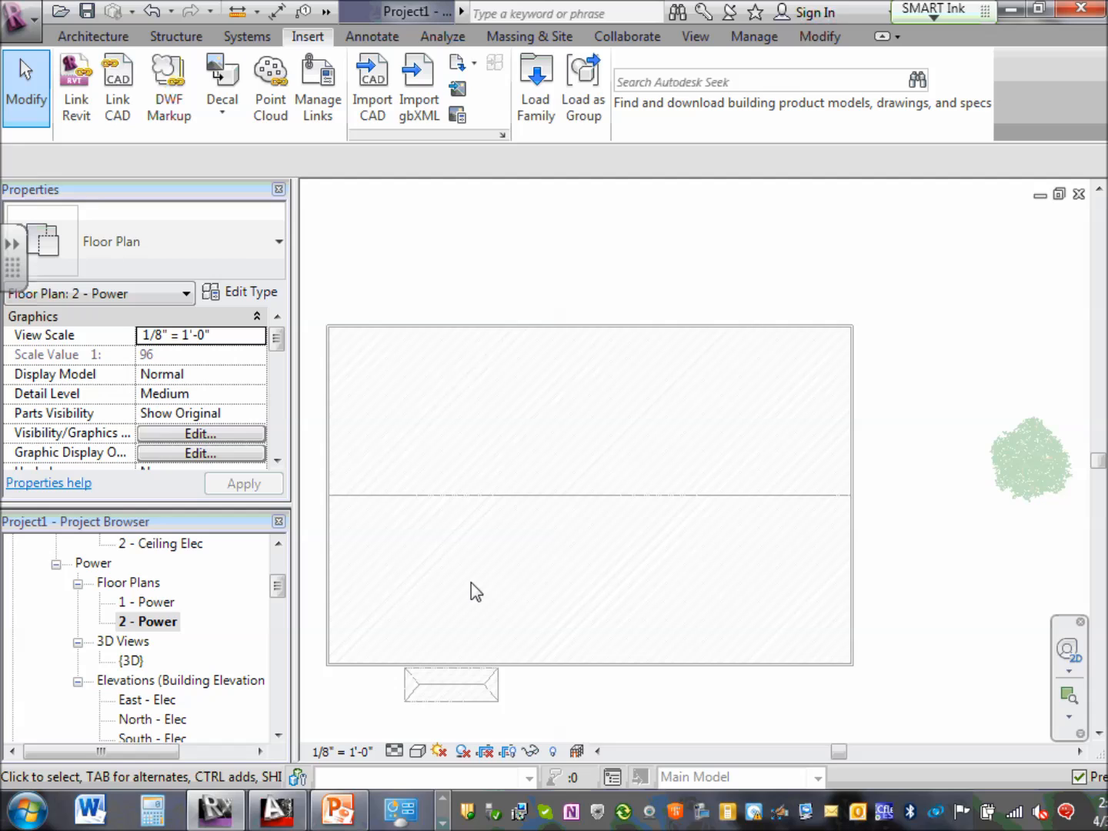
Return to the 1 - Lighting floor plan through the Project Browser.
click(278, 544)
click(278, 544)
click(278, 544)
click(277, 544)
click(278, 544)
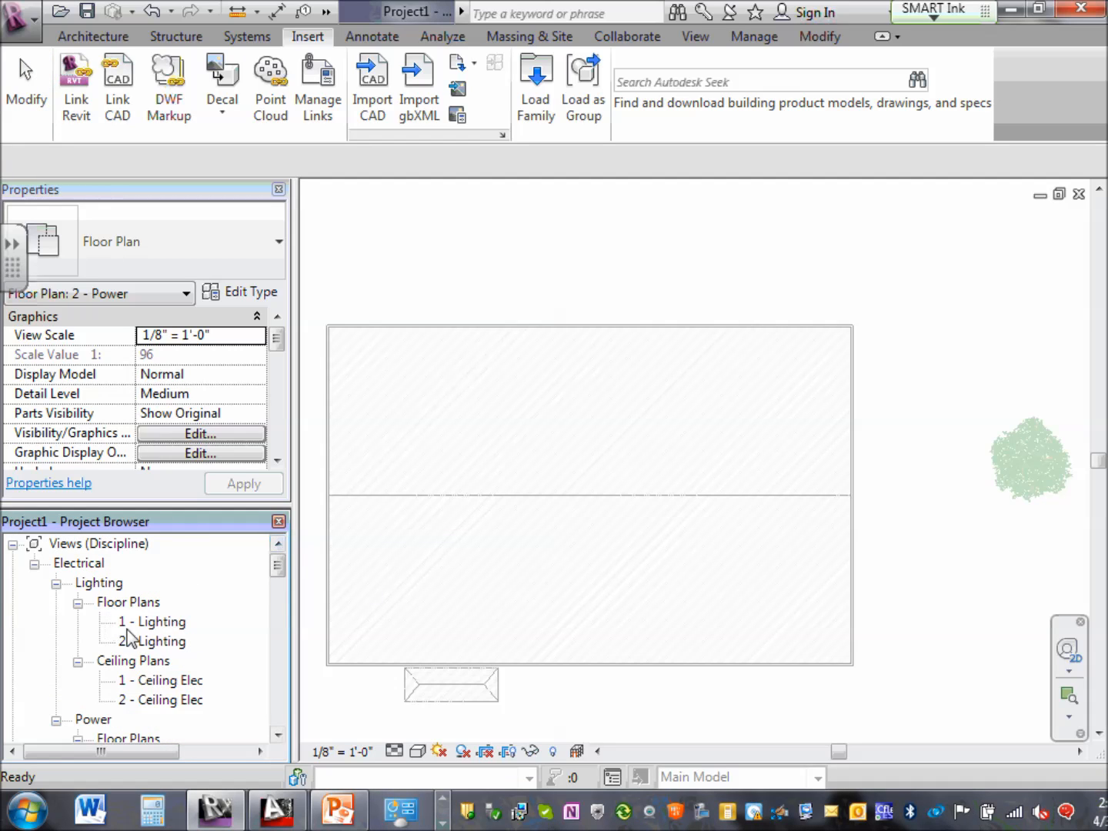
click(158, 627)
double_click(158, 627)
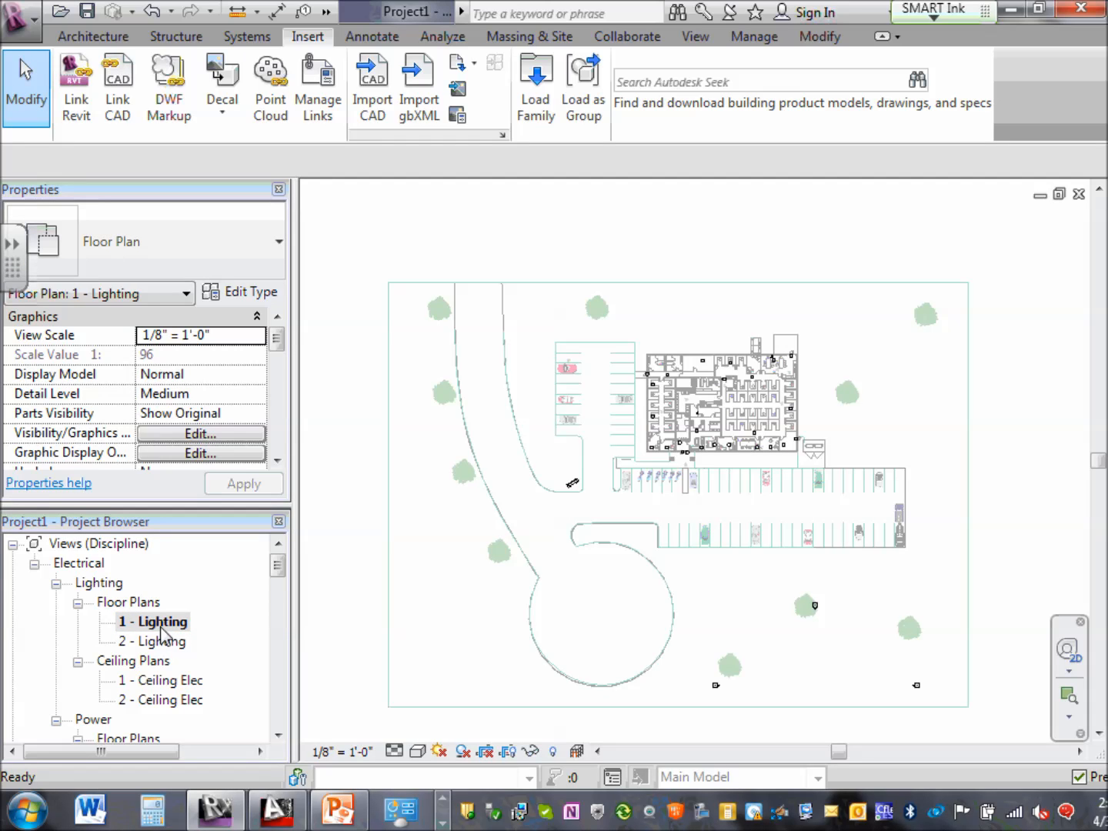
Open the 2 - Lighting floor plan and the 1 - Ceiling Elec ceiling plan, and look at the building in each.
double_click(160, 641)
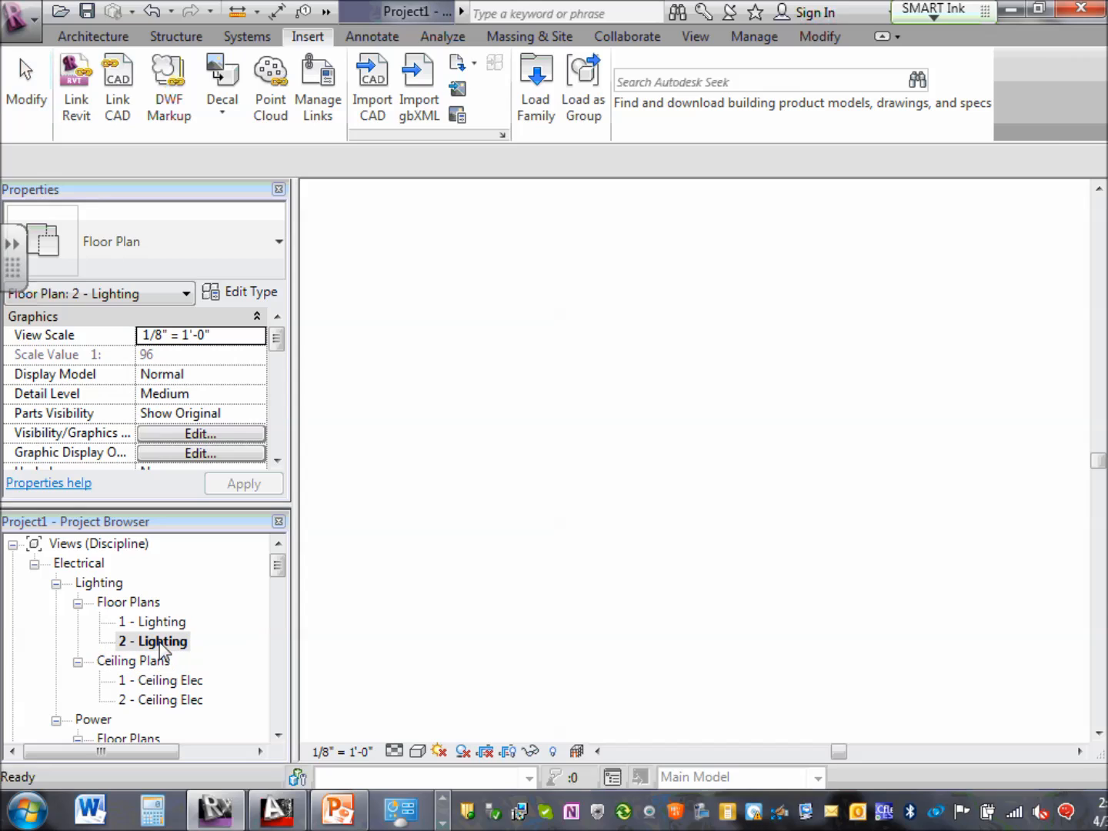
scroll(714, 398, up, 4)
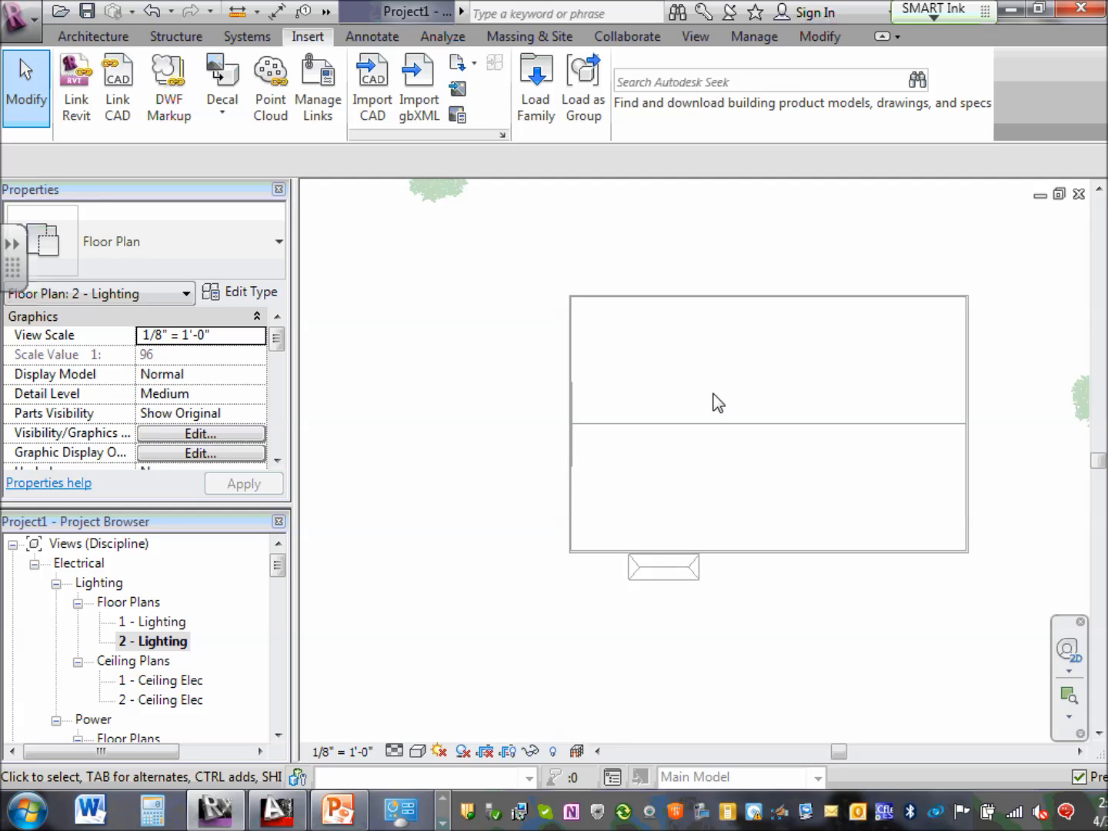
click(169, 683)
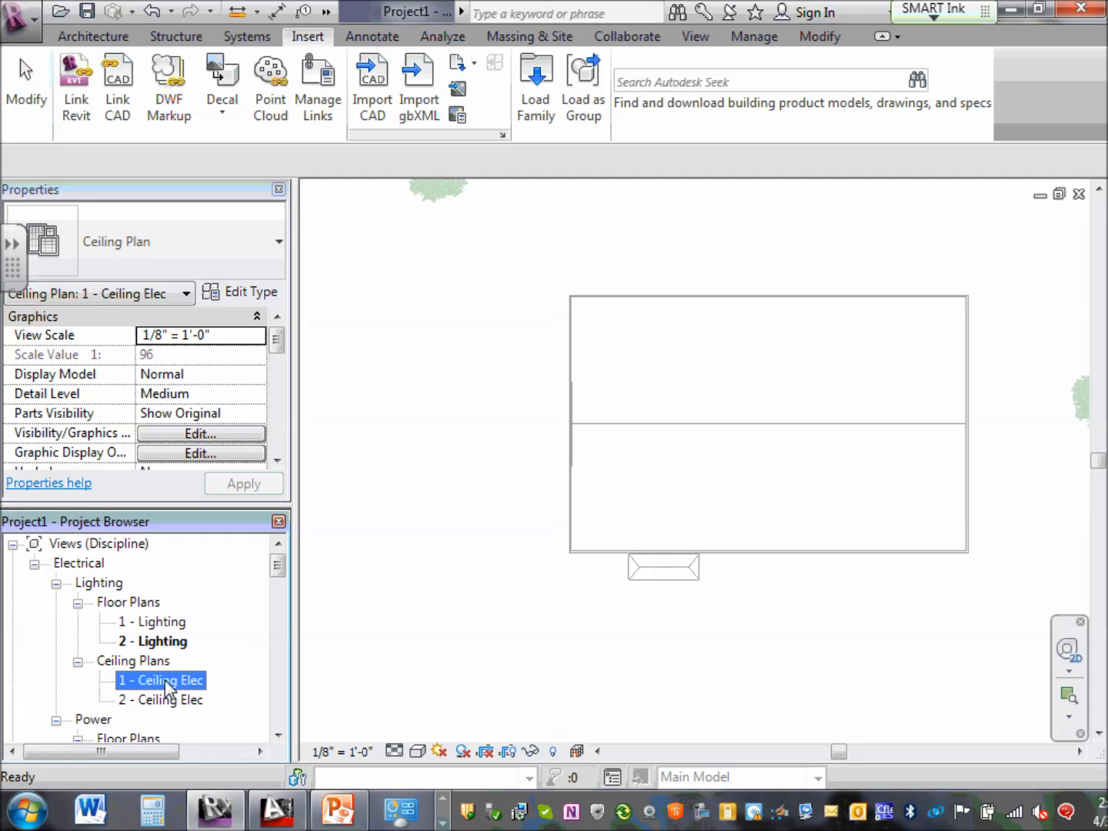
double_click(168, 682)
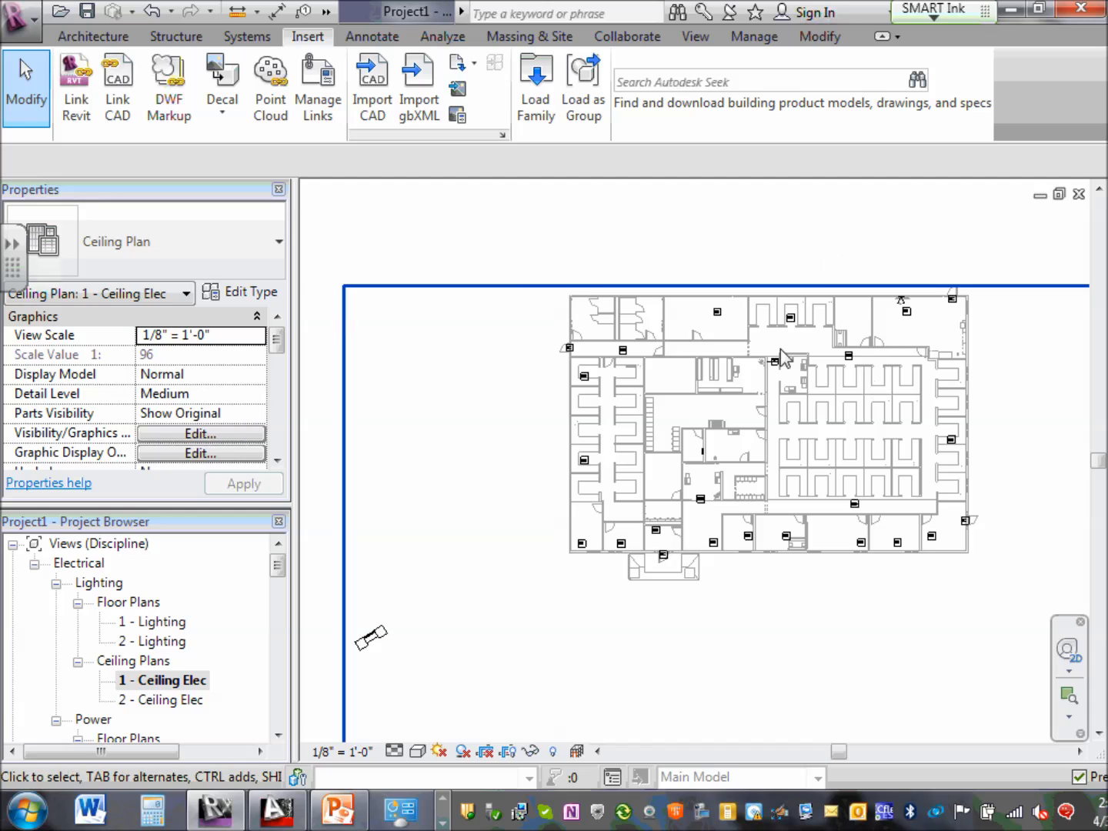
scroll(752, 337, up, 3)
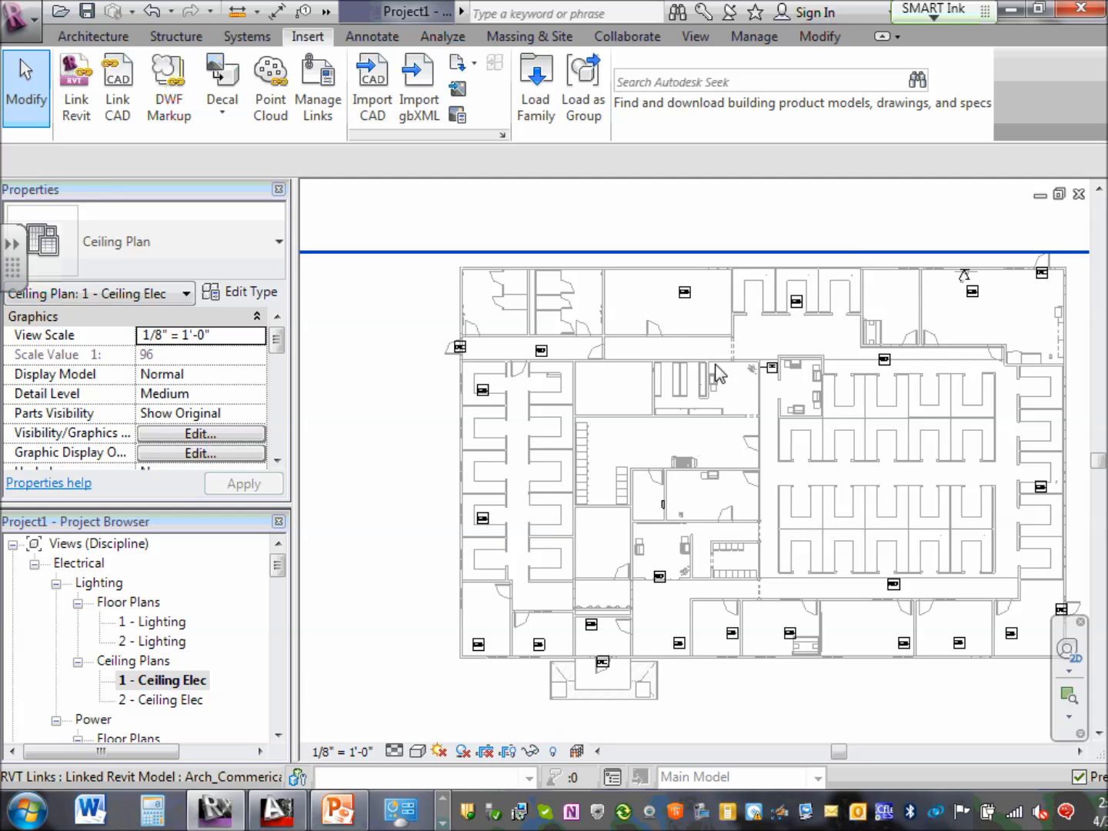
scroll(655, 343, down, 2)
scroll(711, 356, down, 2)
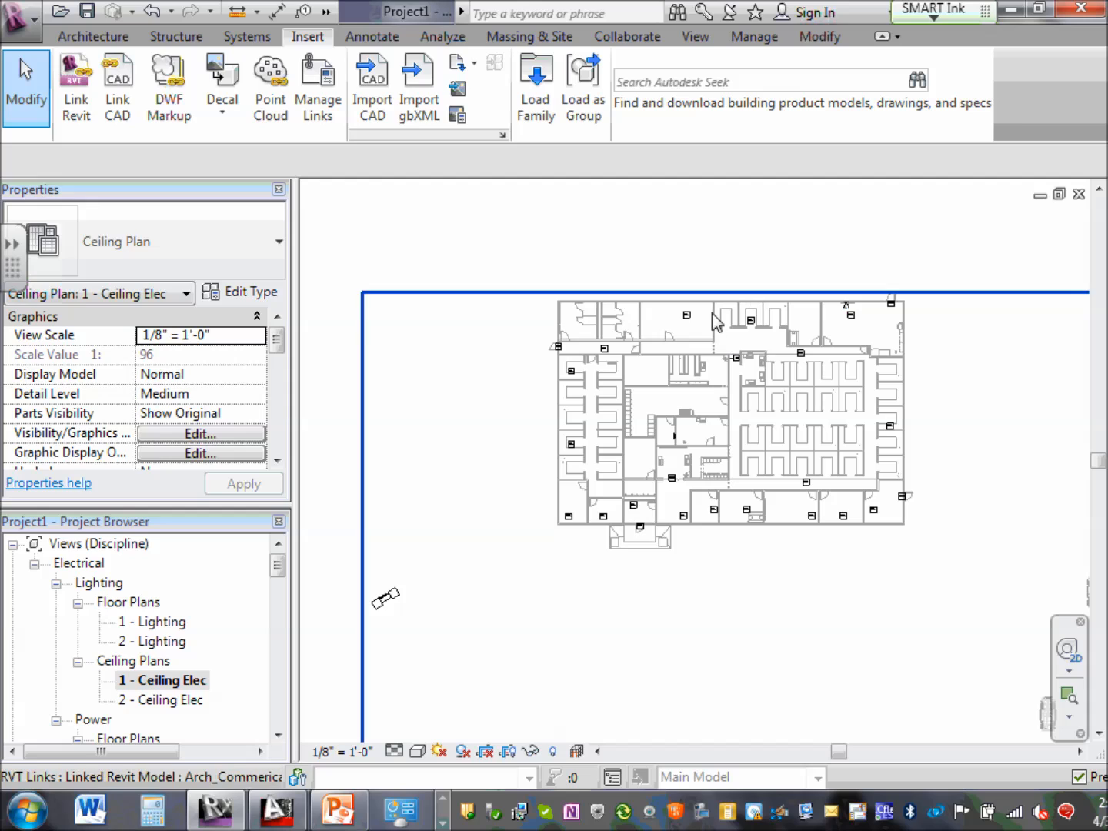
Open the 2 - Ceiling Elec ceiling plan and return to the 1 - Lighting floor plan.
click(166, 700)
double_click(168, 700)
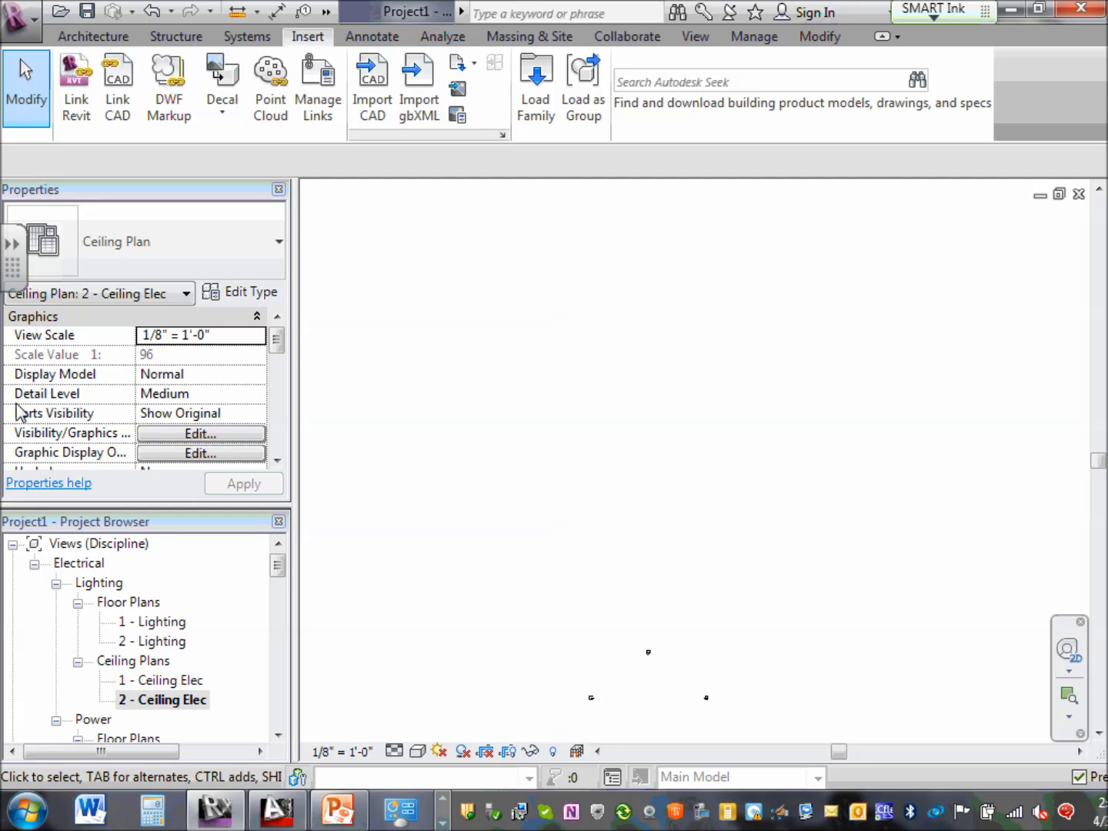
double_click(168, 627)
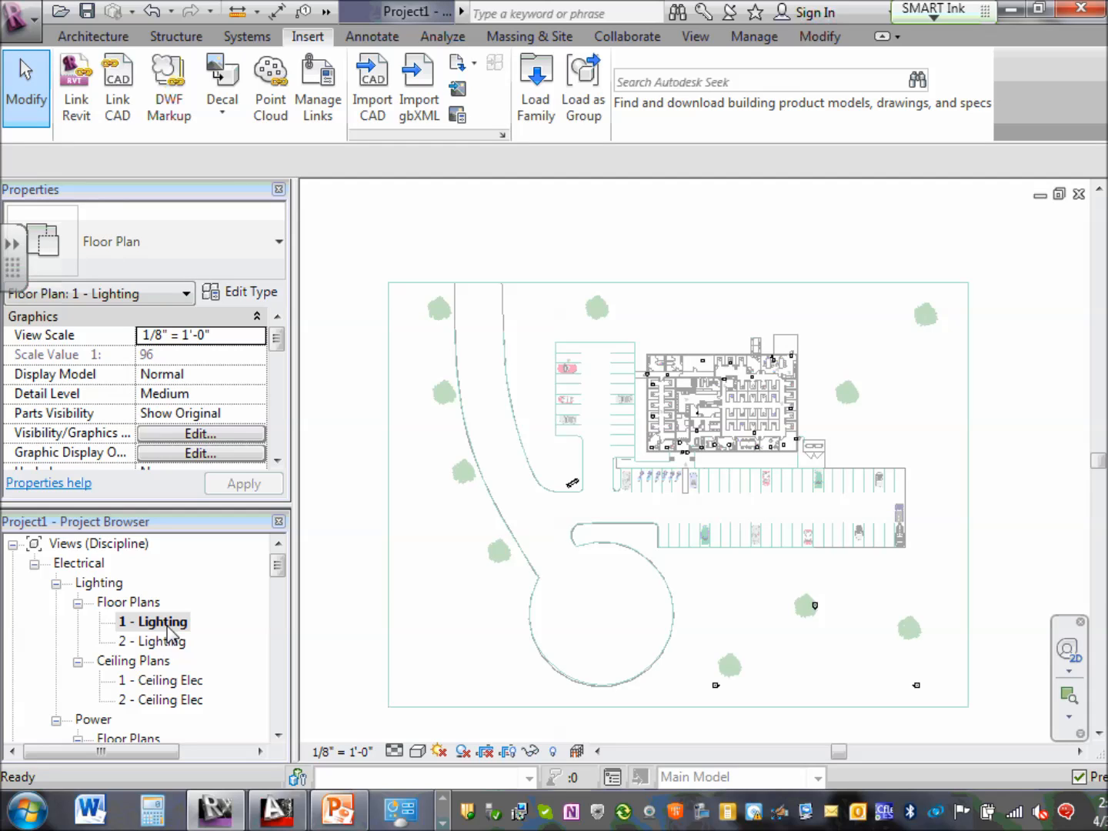
Reopen the 1 - Ceiling Elec ceiling plan under the Lighting views.
click(279, 734)
click(279, 736)
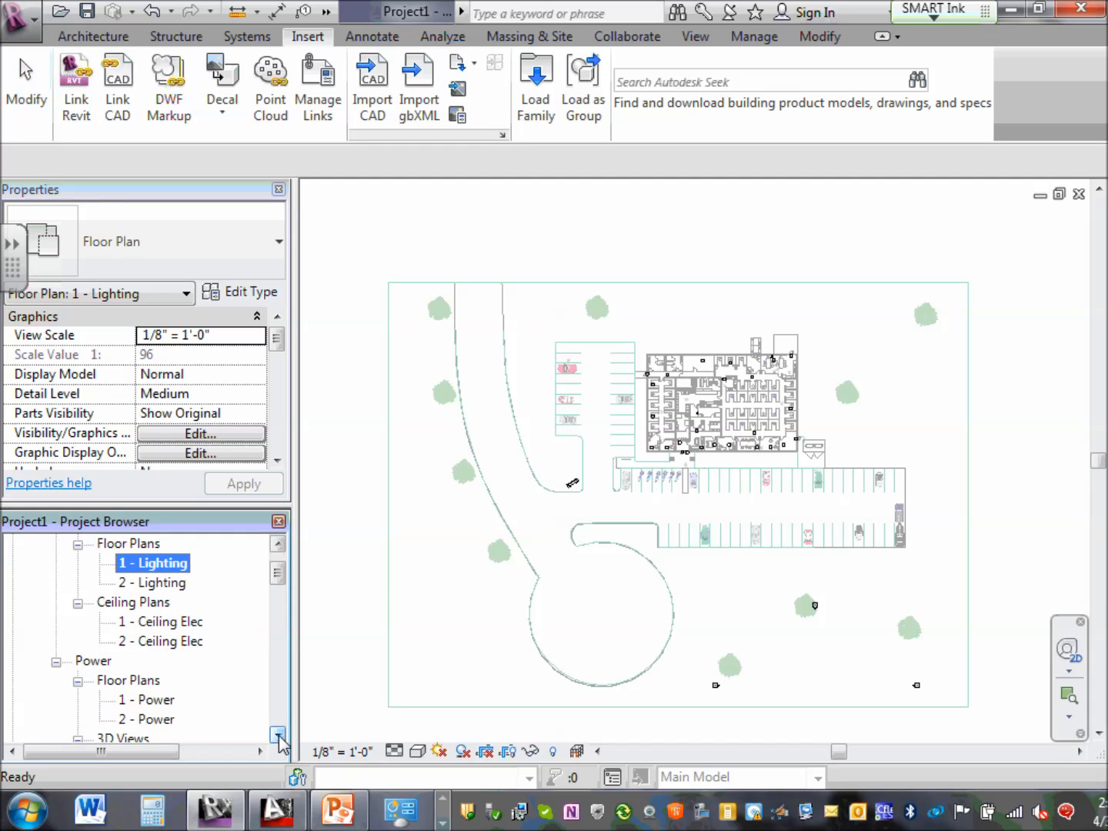
double_click(165, 621)
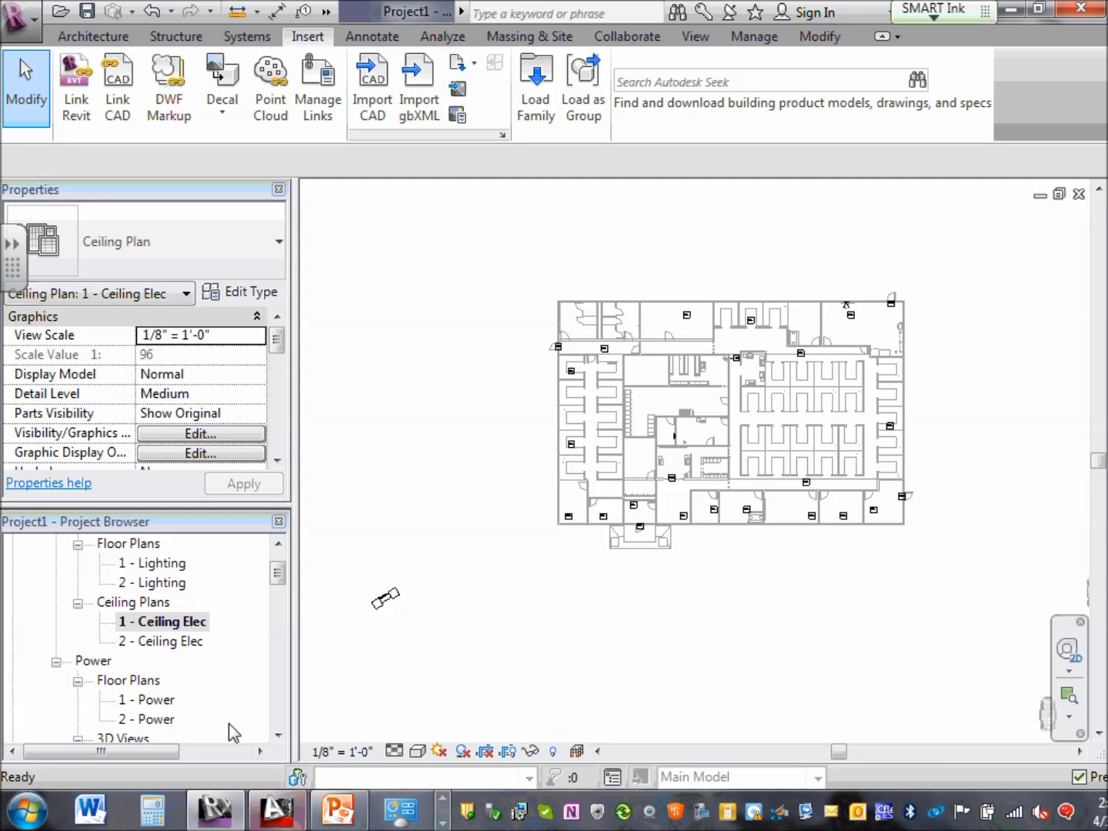
Open the 1 - Power floor plan and bring the whole linked site into view.
double_click(150, 699)
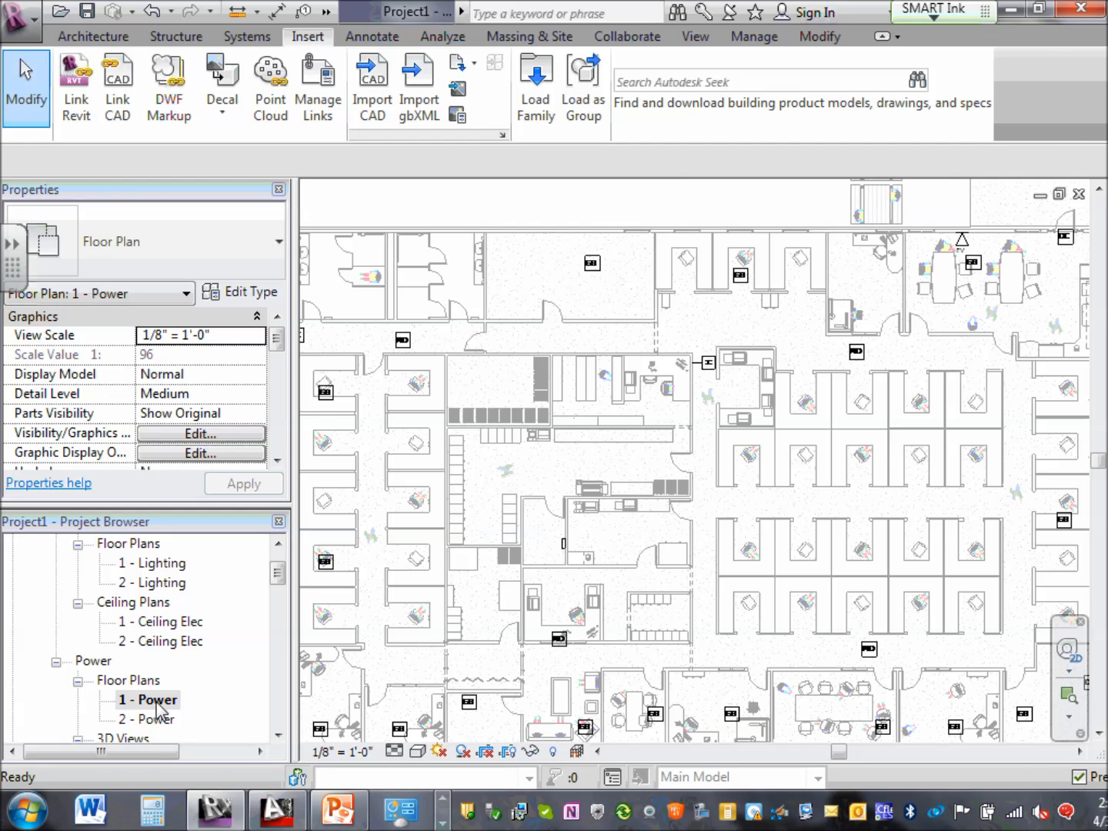
scroll(374, 564, down, 3)
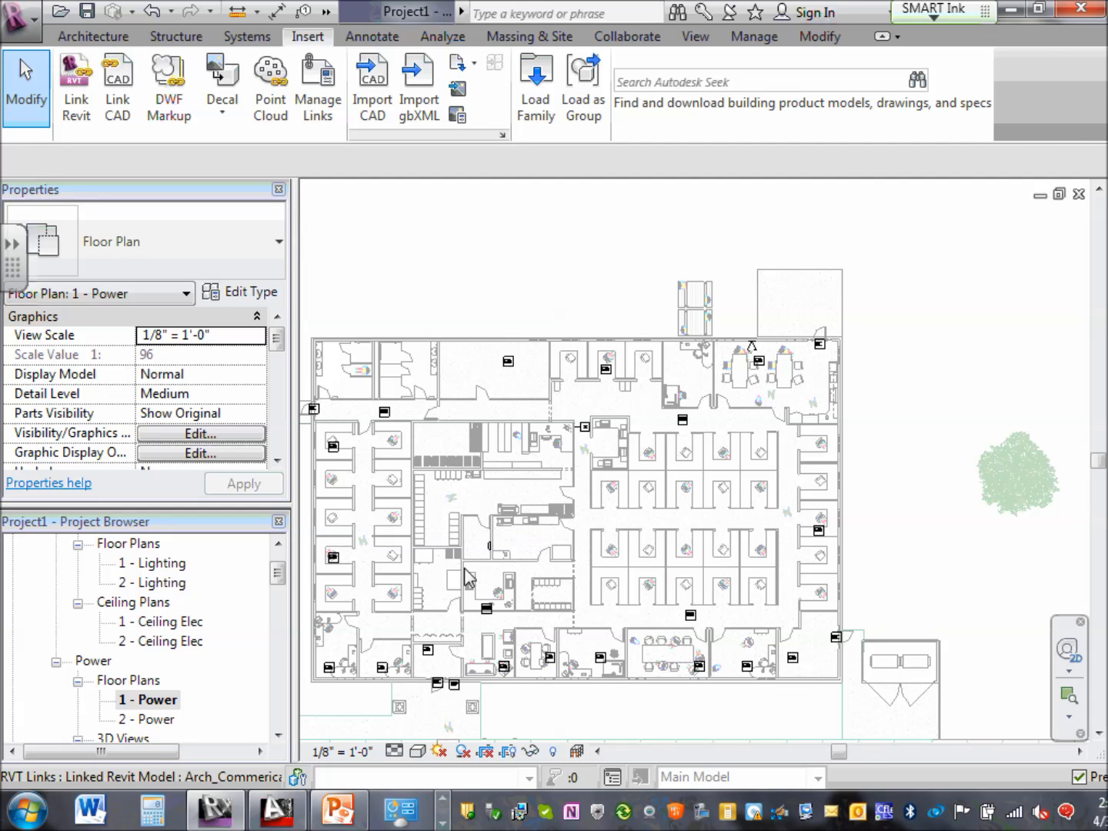
middle_drag(449, 543, 569, 432)
scroll(481, 450, down, 3)
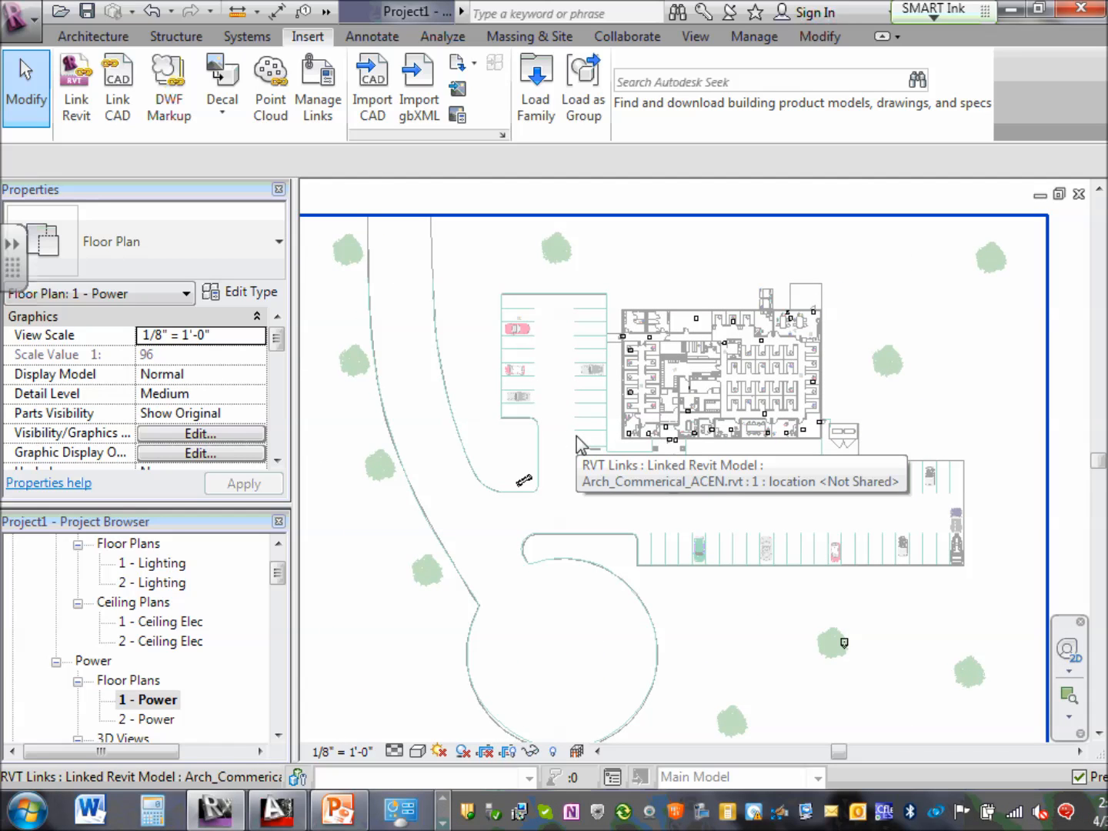
scroll(751, 438, down, 3)
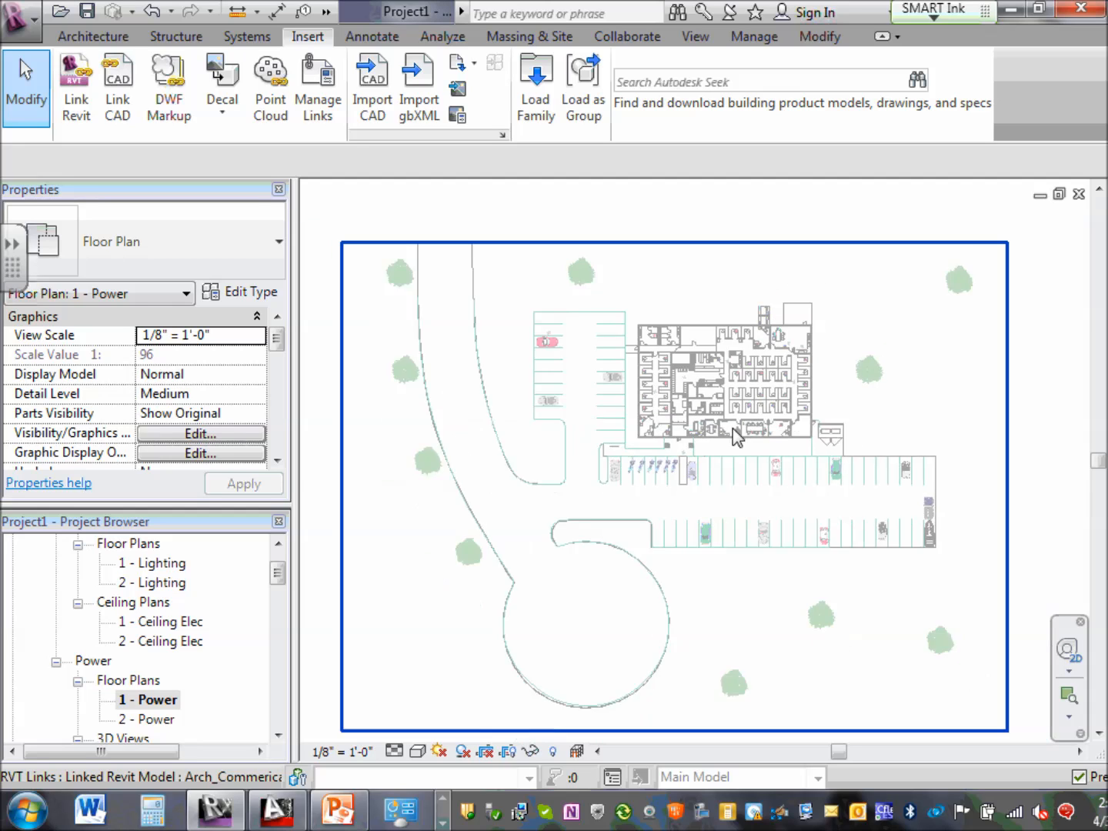
click(279, 735)
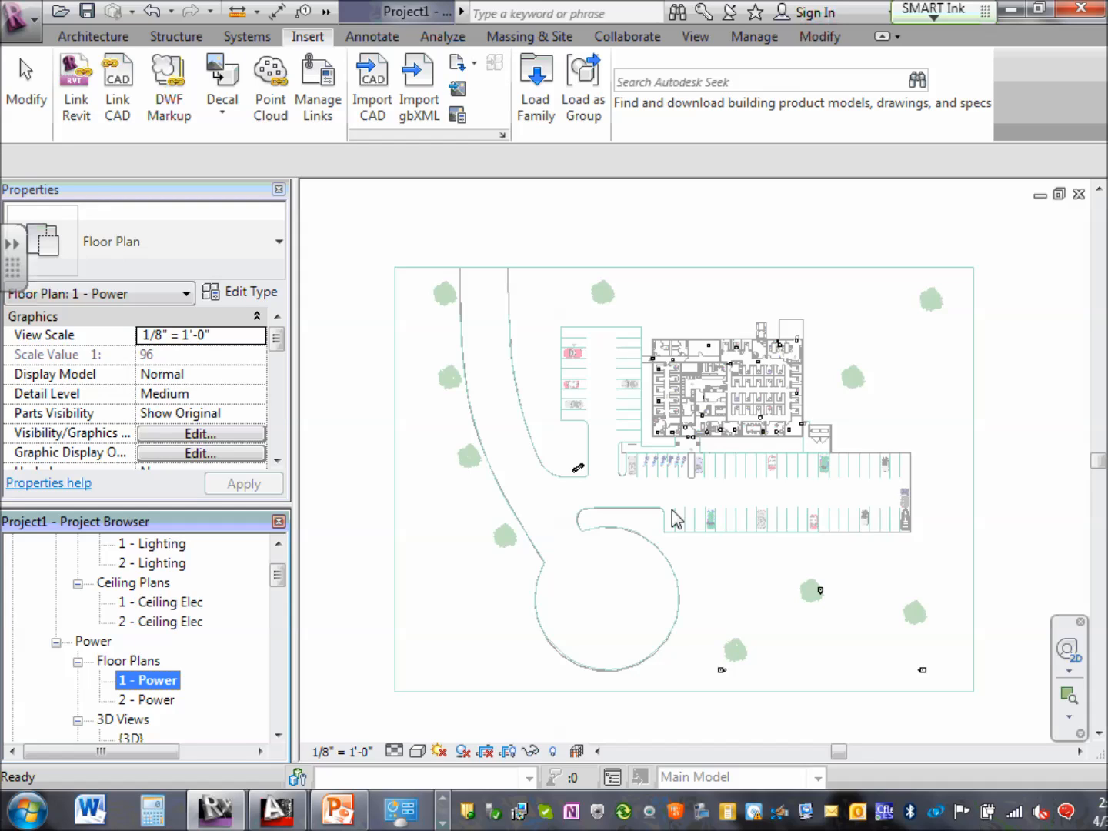
scroll(737, 358, down, 2)
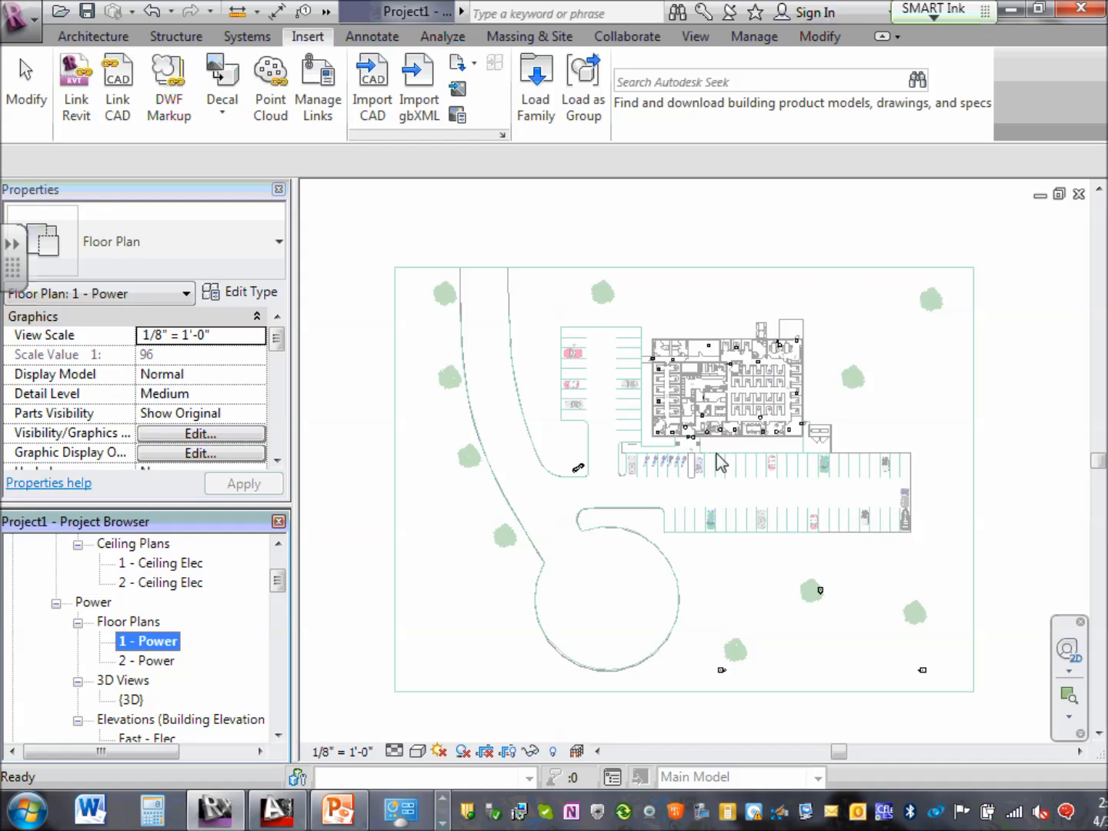
click(1014, 485)
scroll(984, 476, down, 1)
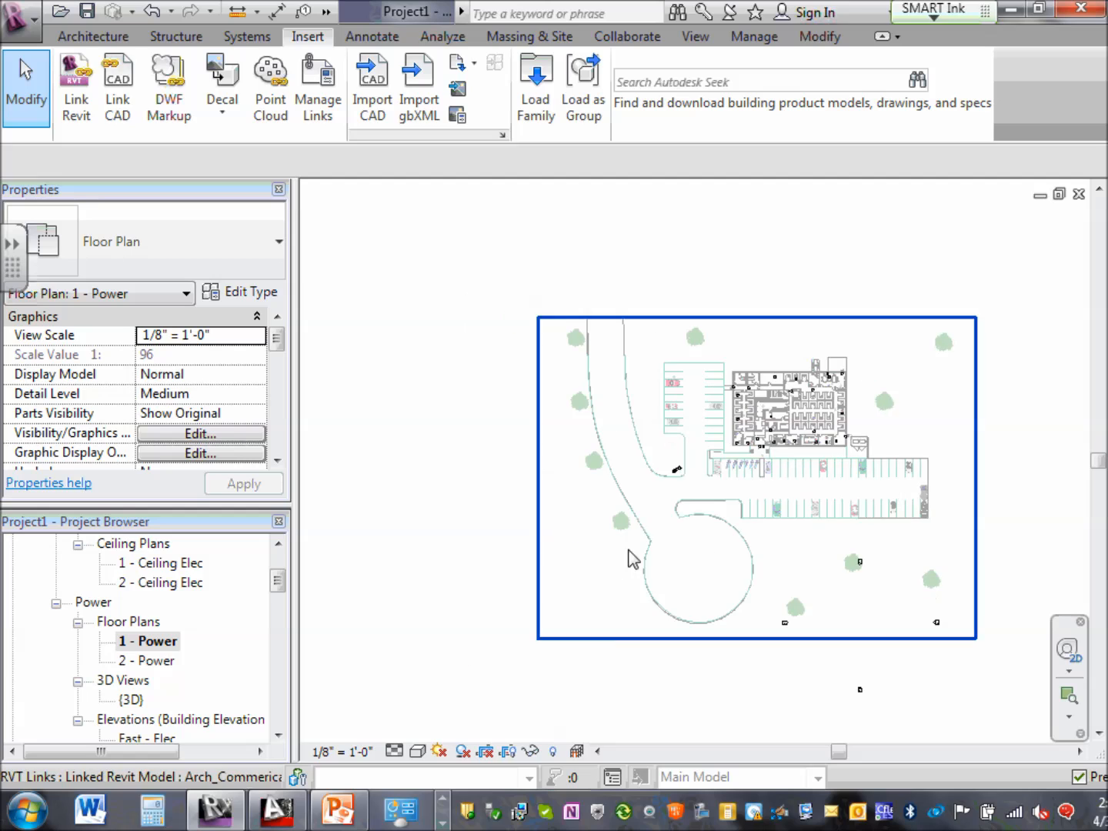
click(592, 638)
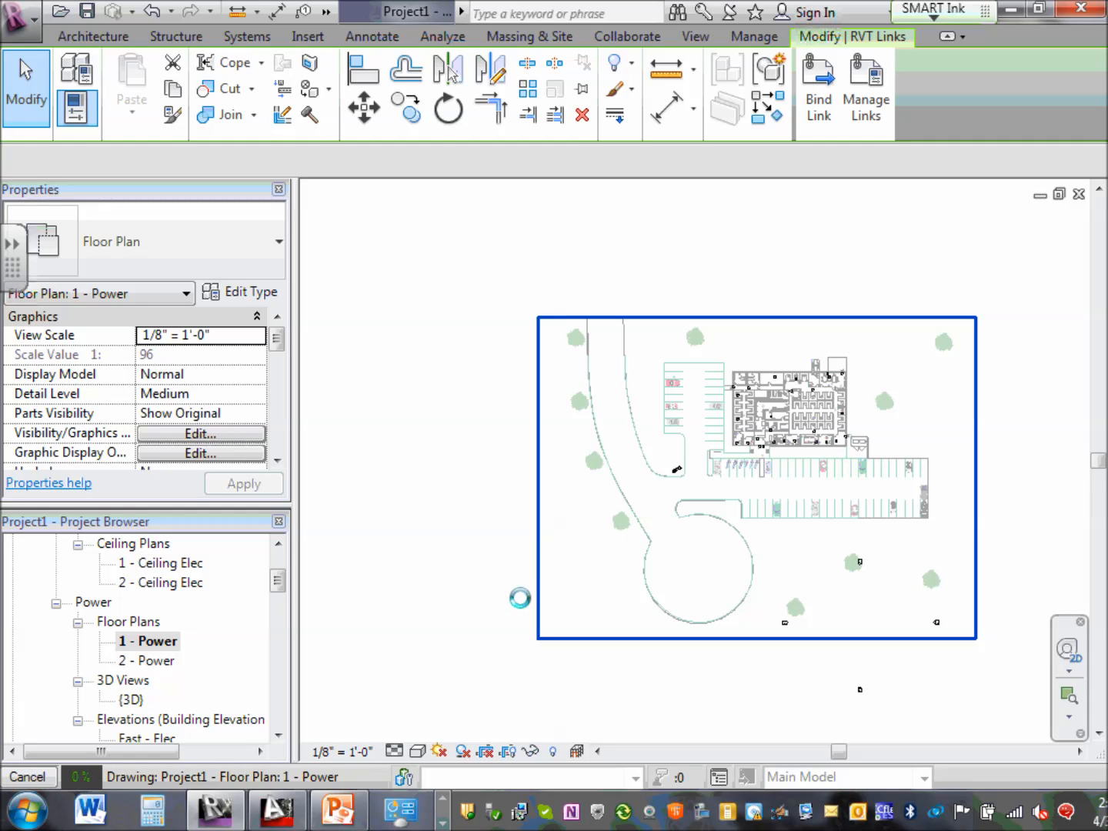
key(Escape)
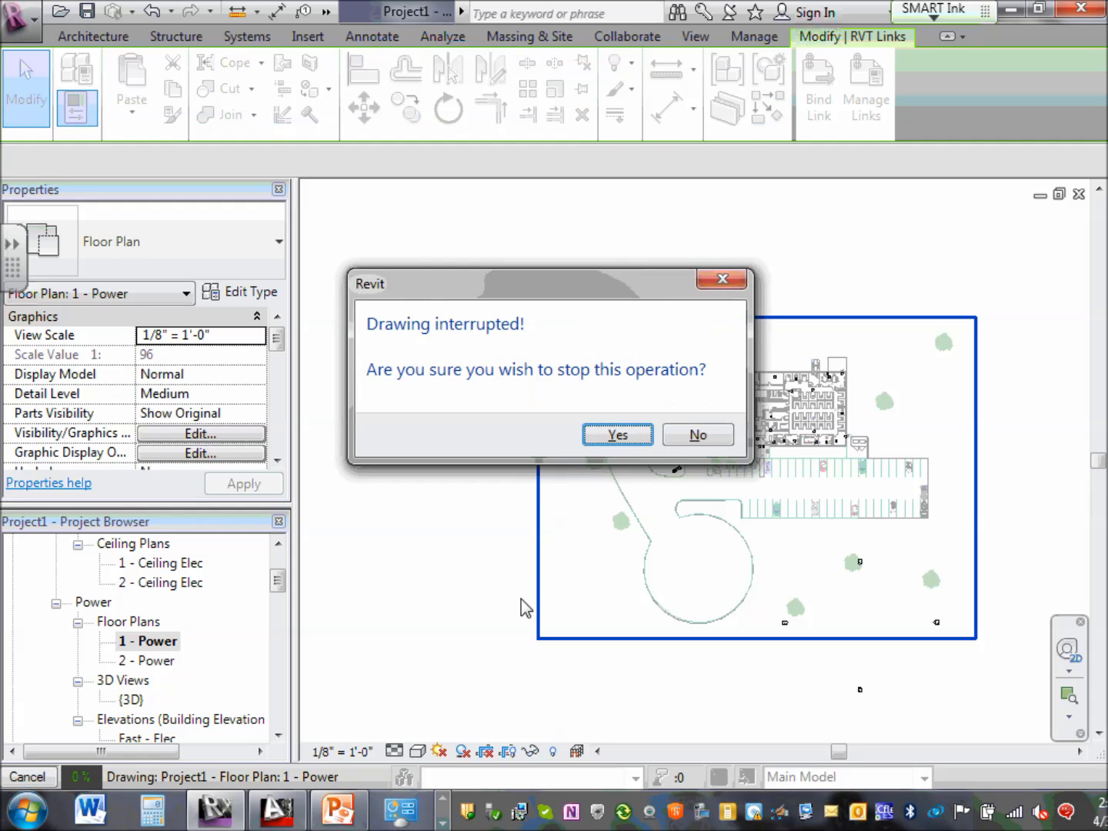
click(701, 436)
key(Escape)
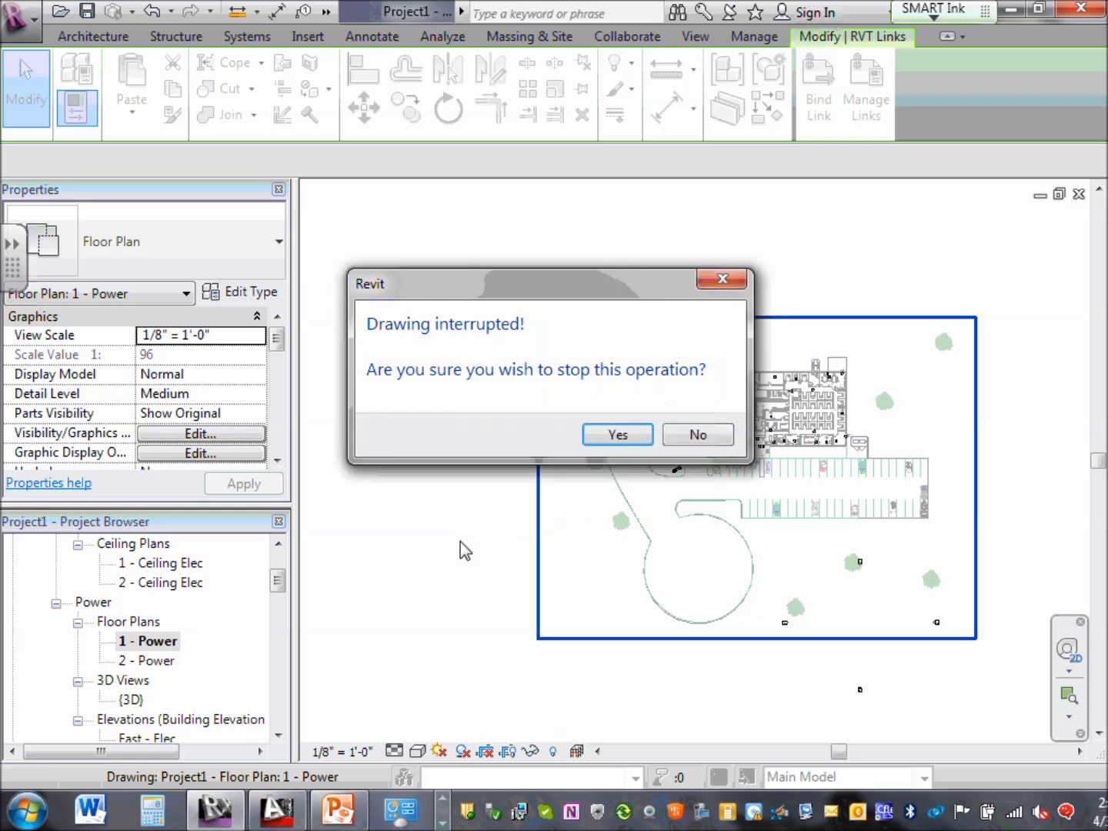
click(617, 444)
click(488, 528)
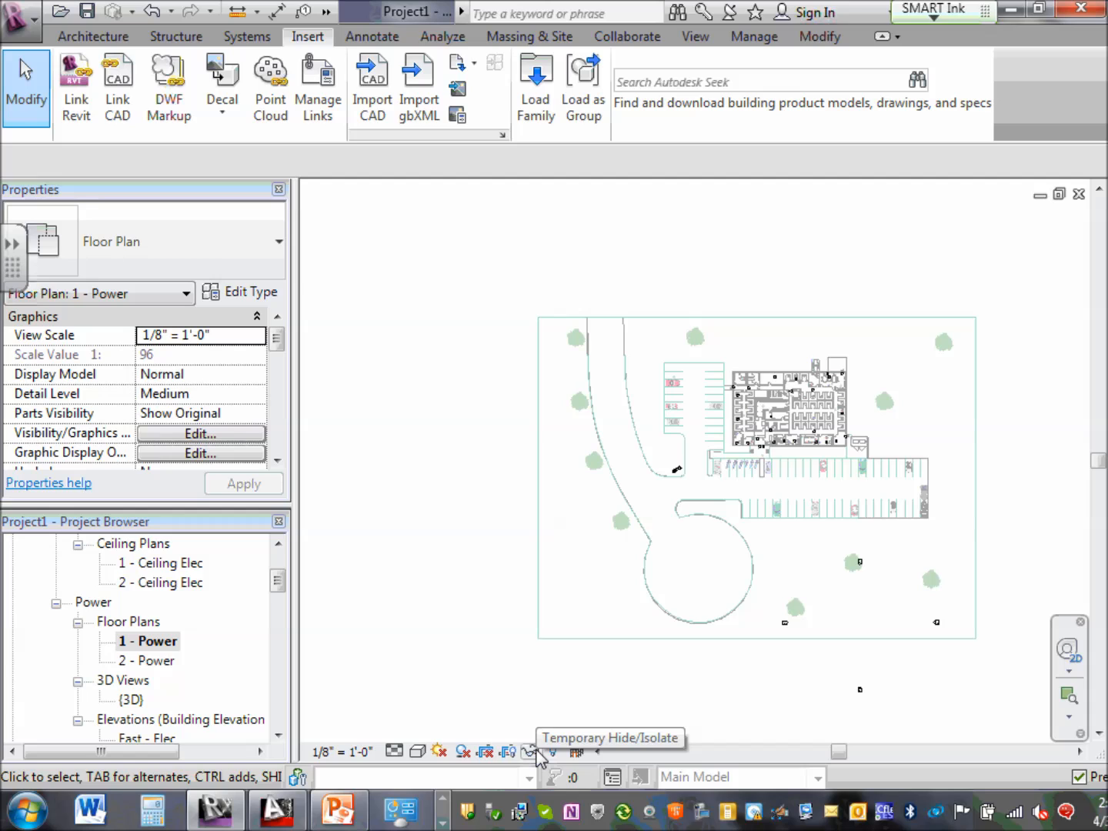
click(532, 752)
click(420, 554)
click(530, 751)
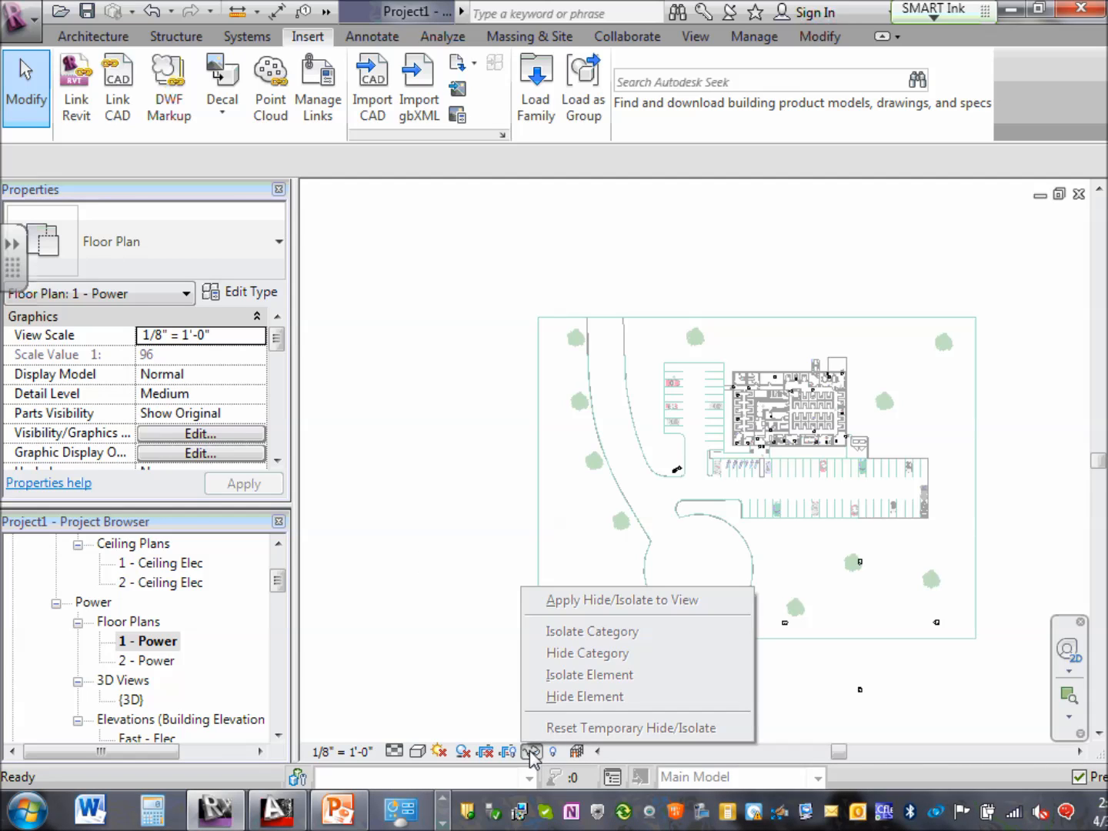
Turn on view cropping in the 1 - Power floor plan and show the crop region boundary around the site.
click(509, 754)
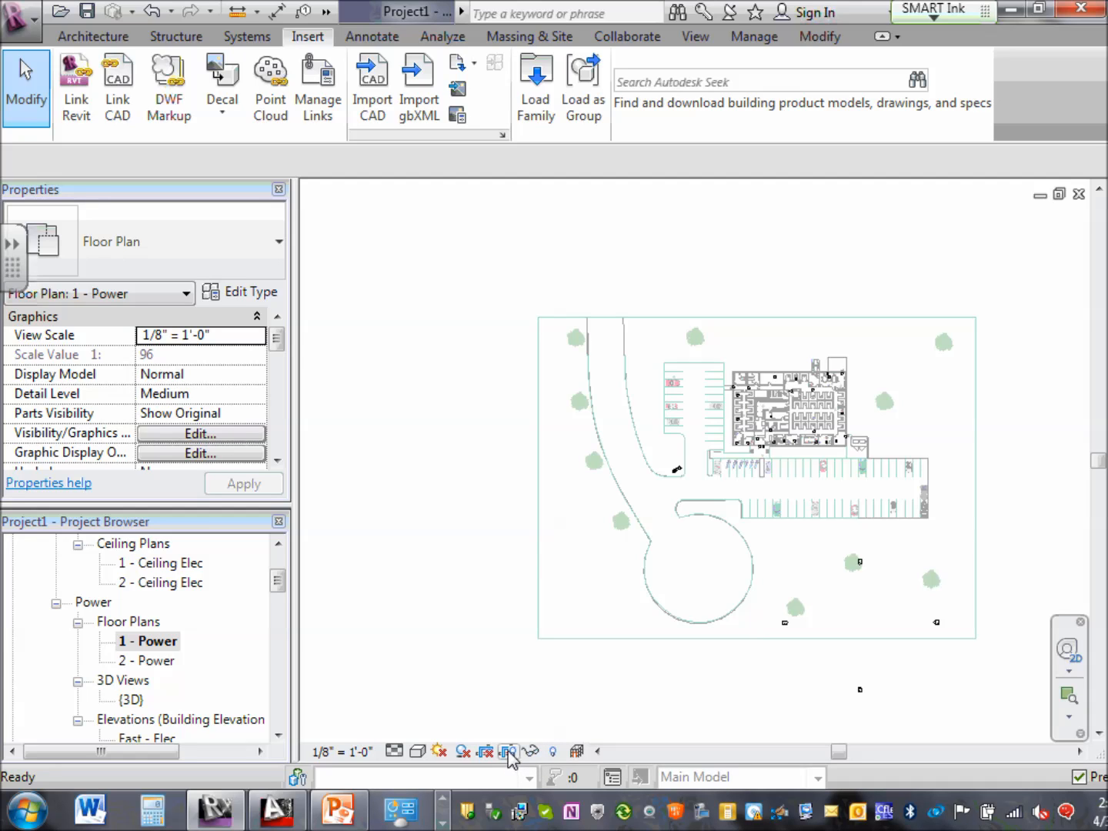
click(509, 755)
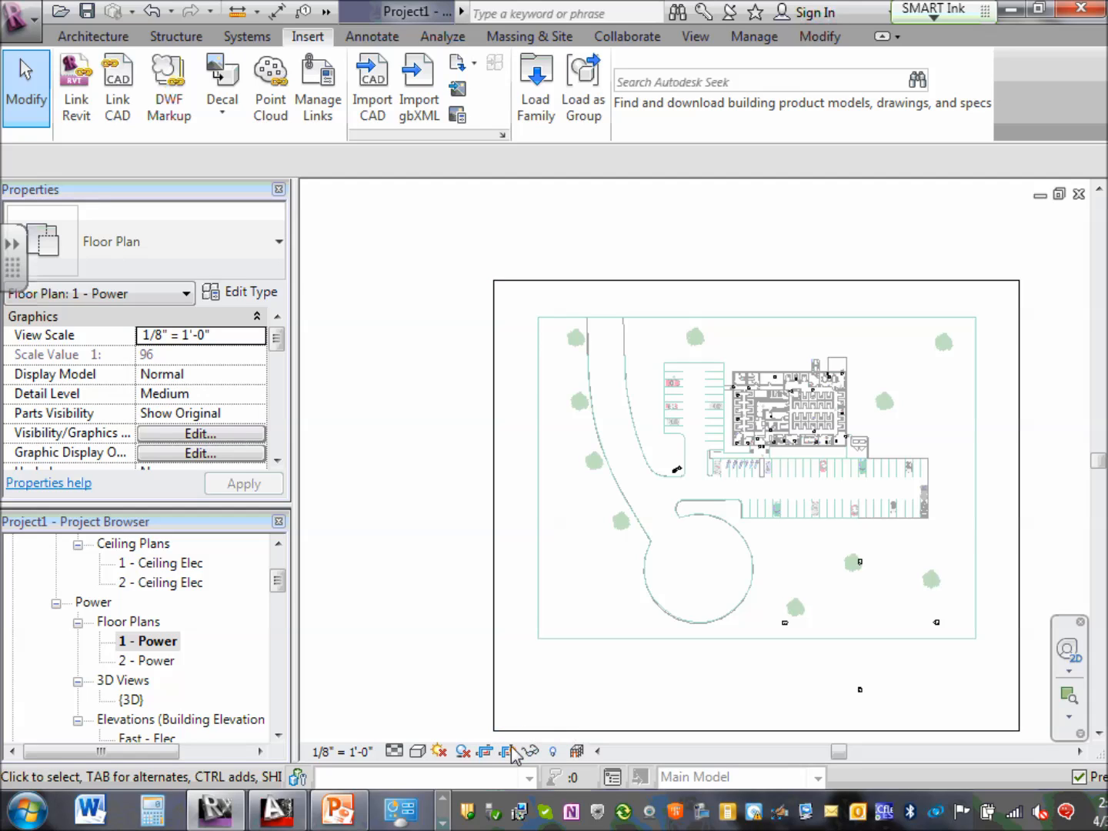
click(506, 752)
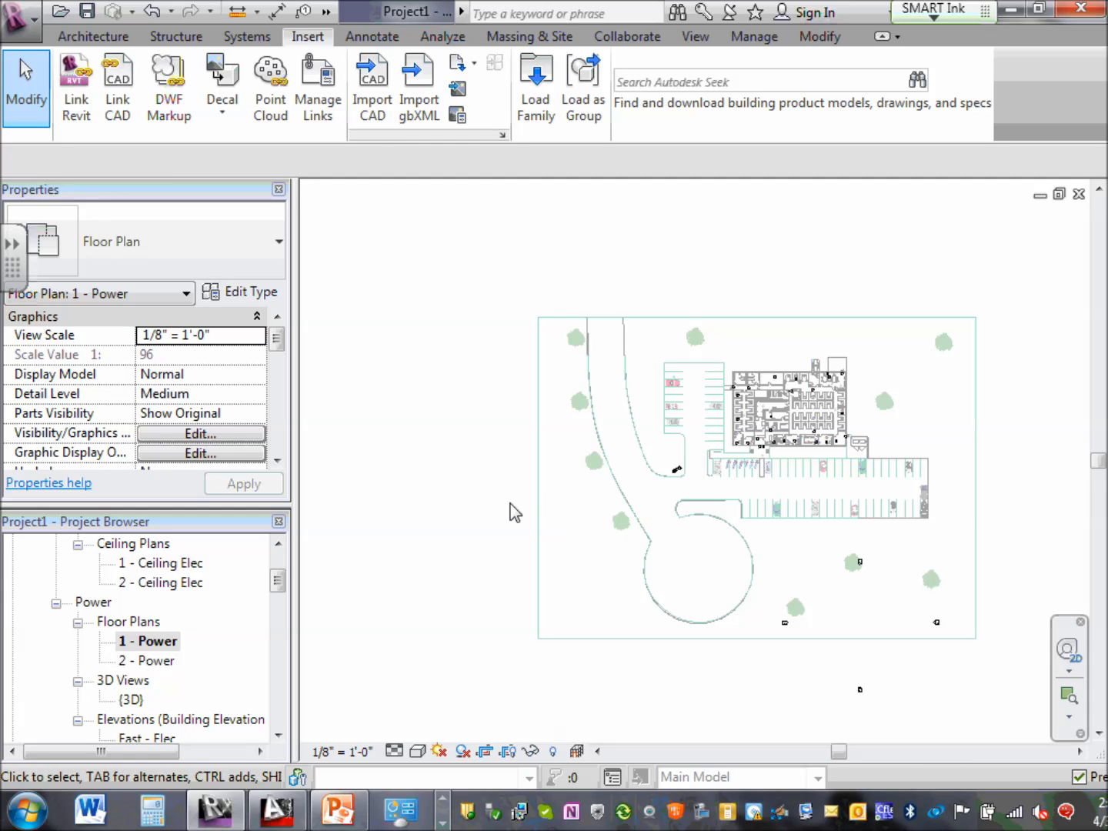
click(506, 751)
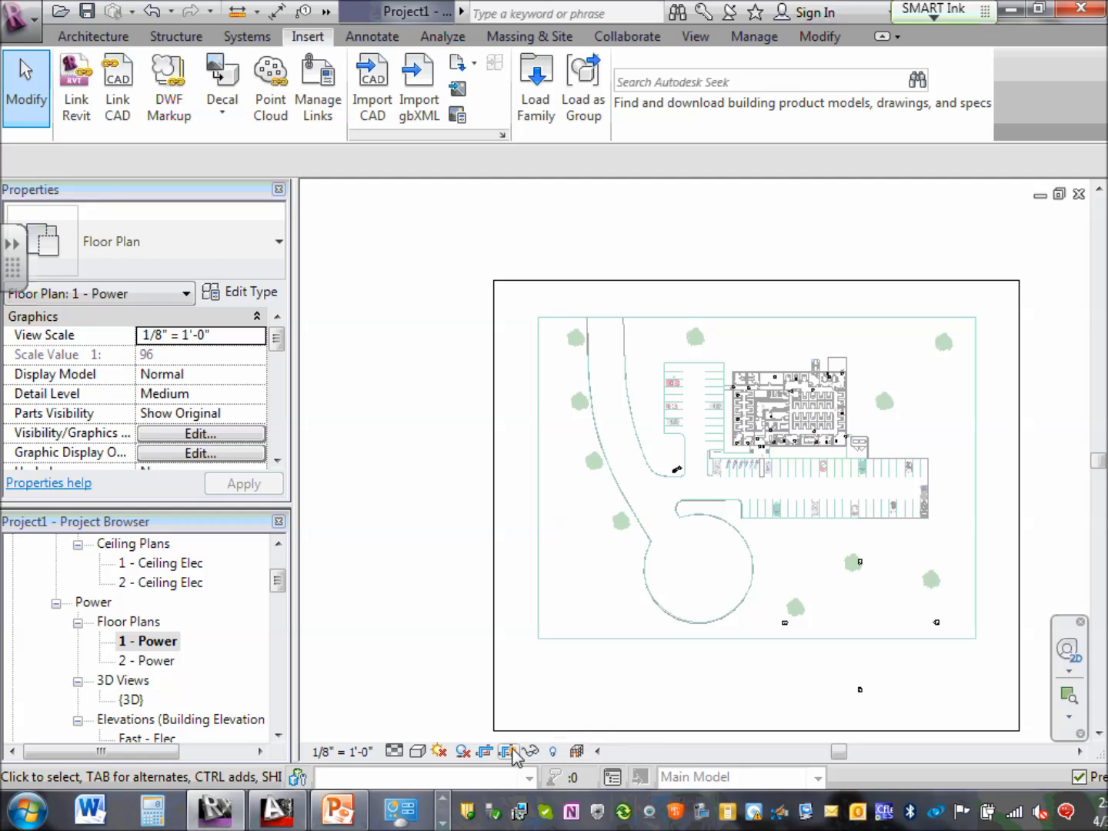
click(494, 633)
click(440, 624)
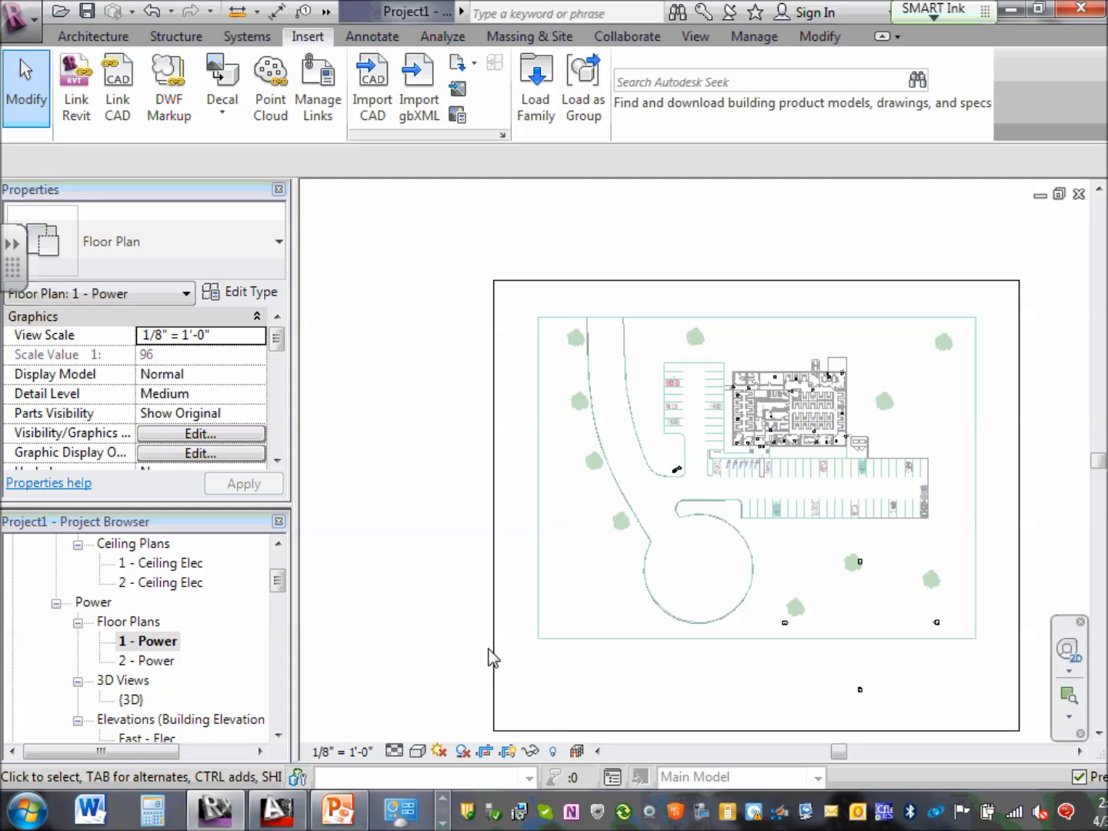
click(508, 752)
click(507, 751)
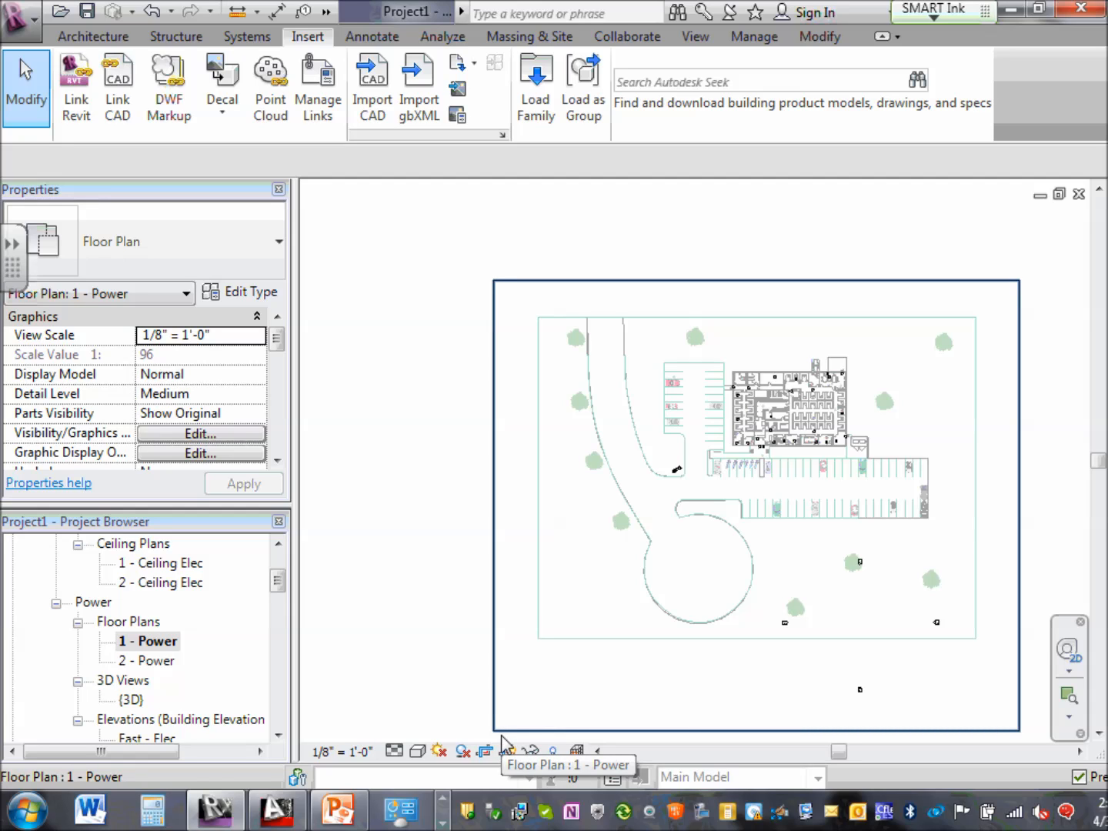
Shrink the crop region on all four sides so it closely surrounds the building and its parking areas.
click(716, 731)
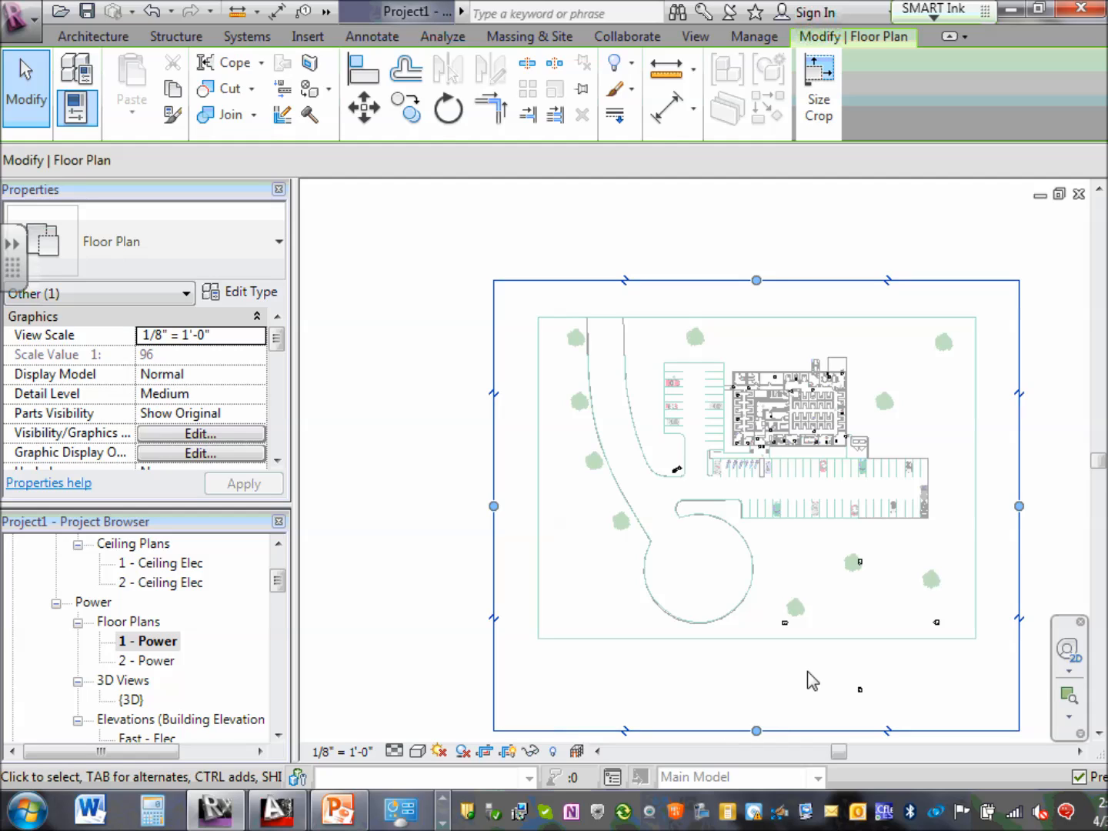
drag(754, 730, 758, 525)
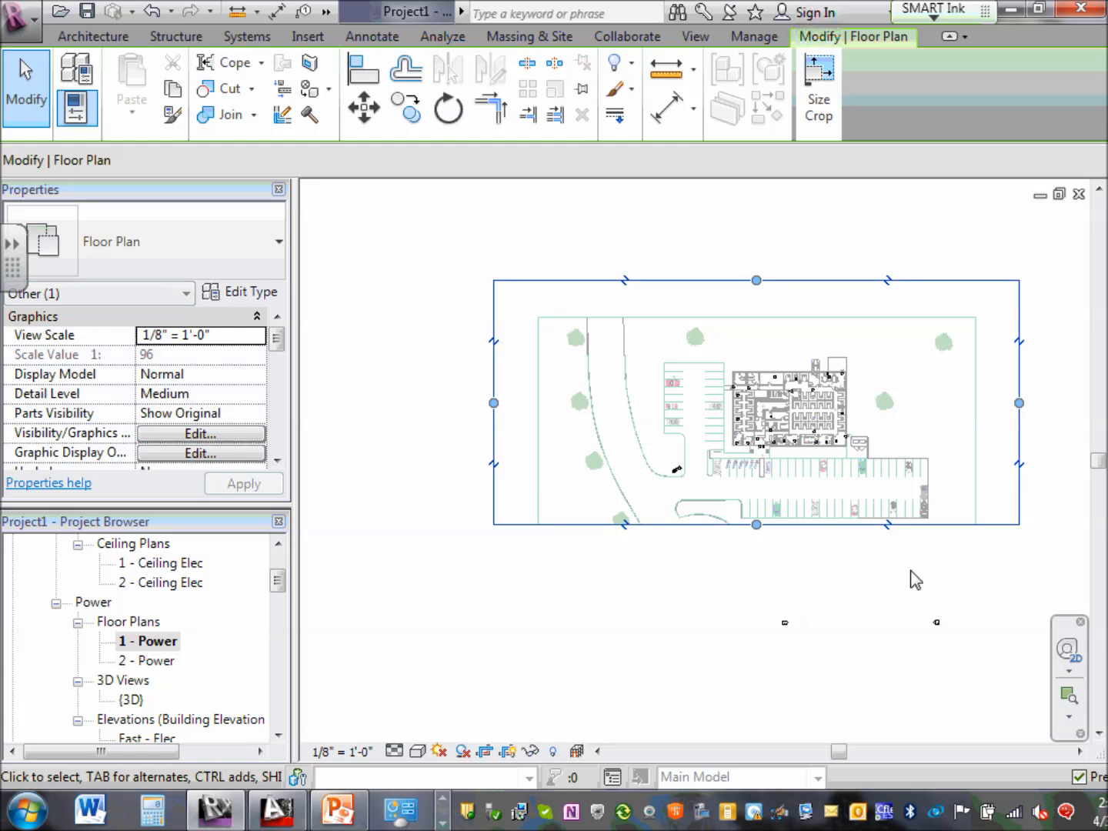
drag(1017, 402, 931, 404)
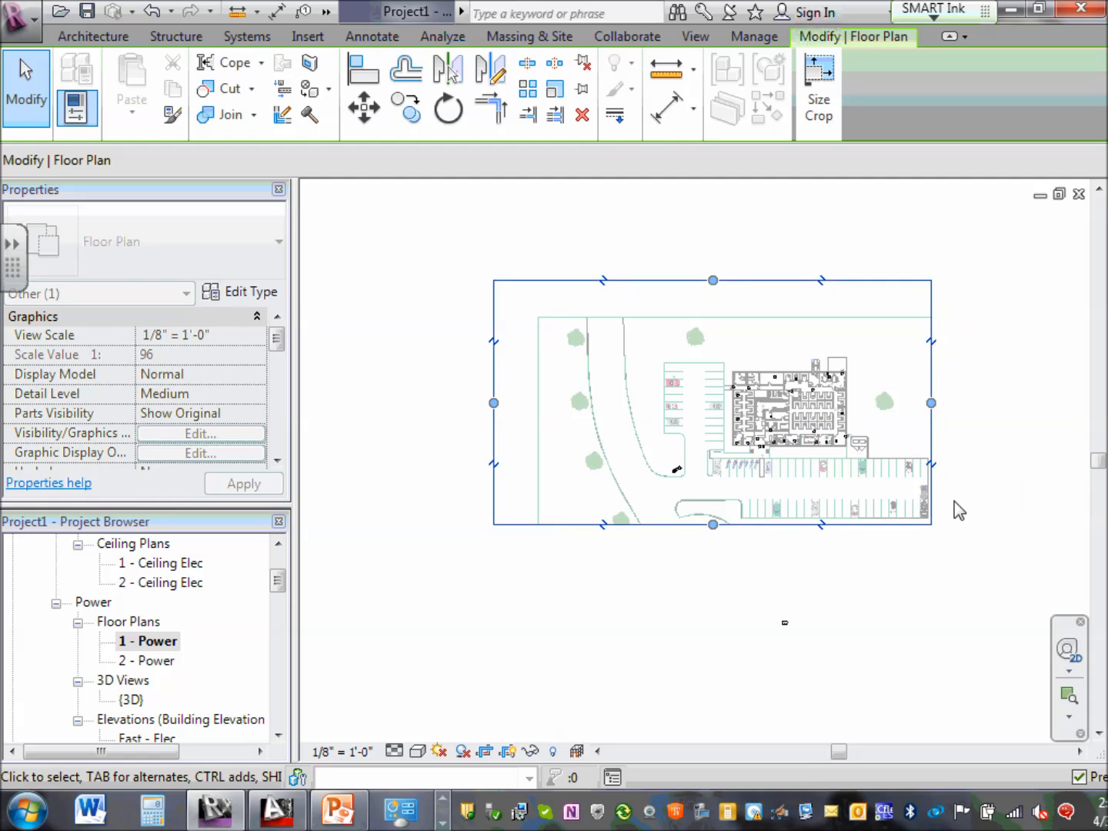
drag(495, 403, 660, 446)
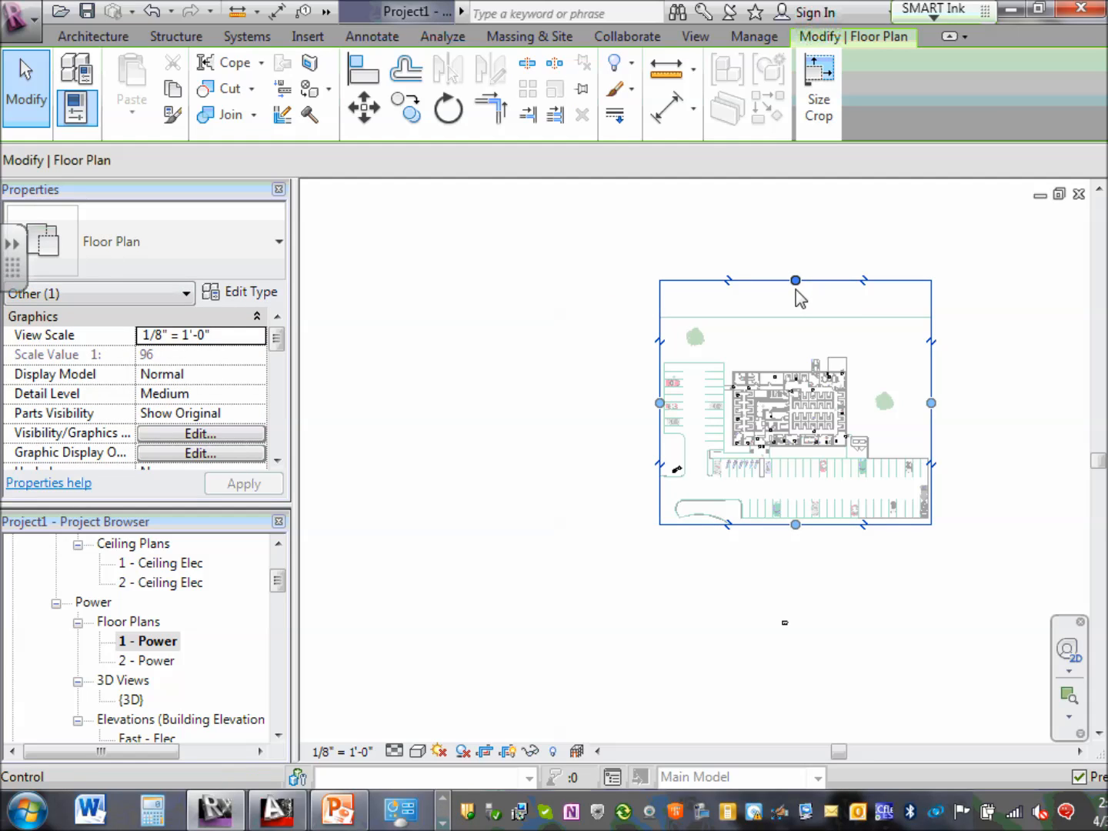
drag(796, 282, 791, 353)
click(1014, 402)
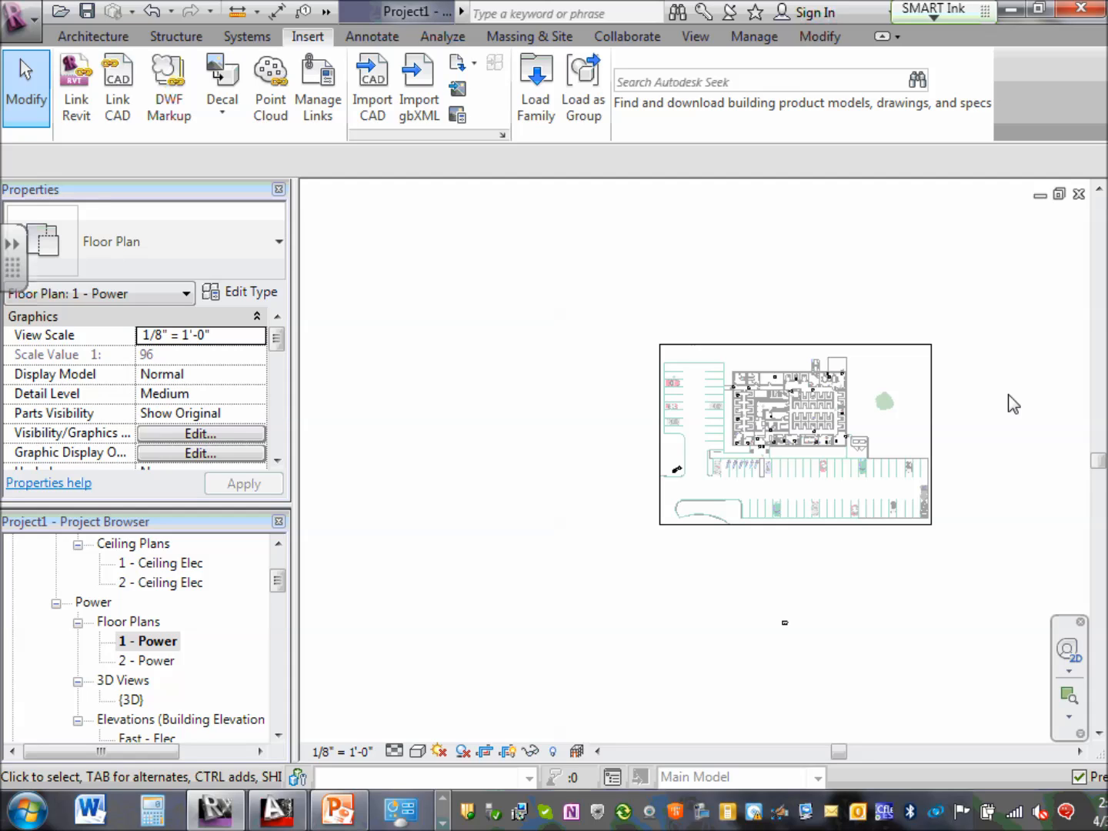
Move the crop region's left edge slightly outward beside the western parking area and check its position up close.
click(660, 451)
mouse_move(659, 433)
mouse_down()
mouse_move(523, 430)
mouse_move(543, 455)
mouse_move(512, 435)
mouse_move(659, 444)
mouse_up()
click(671, 668)
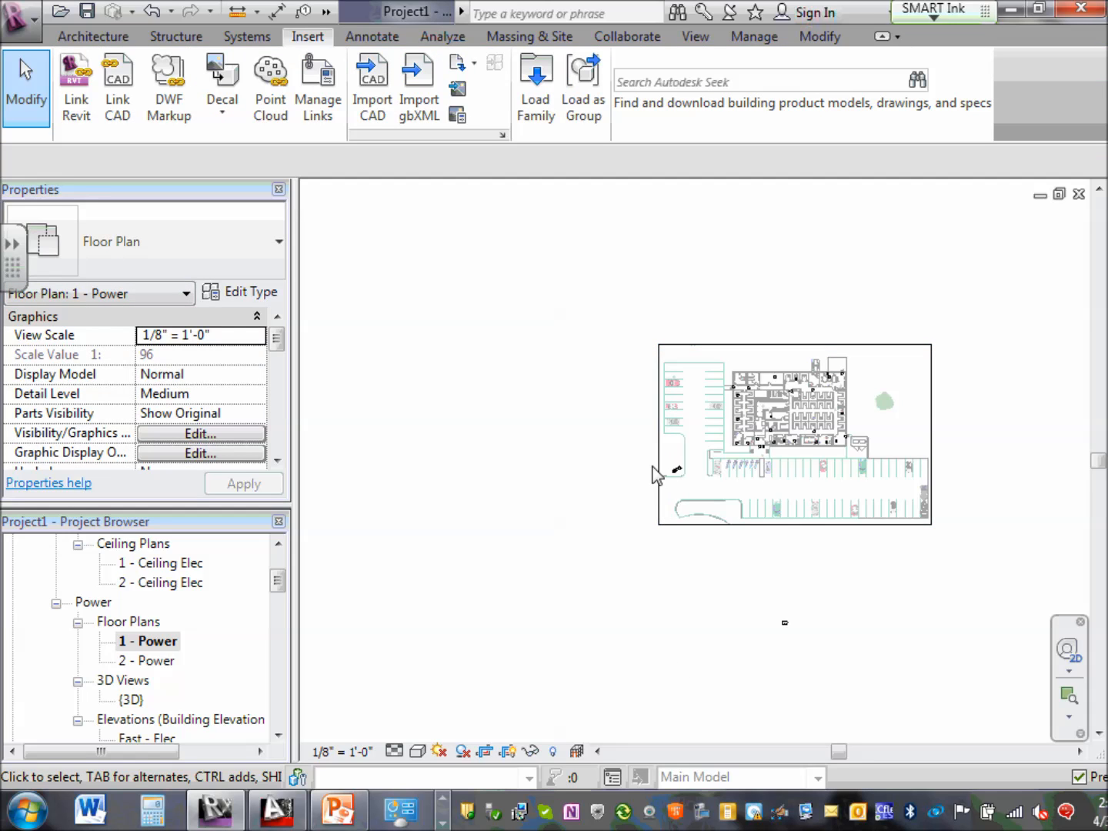
scroll(640, 415, up, 4)
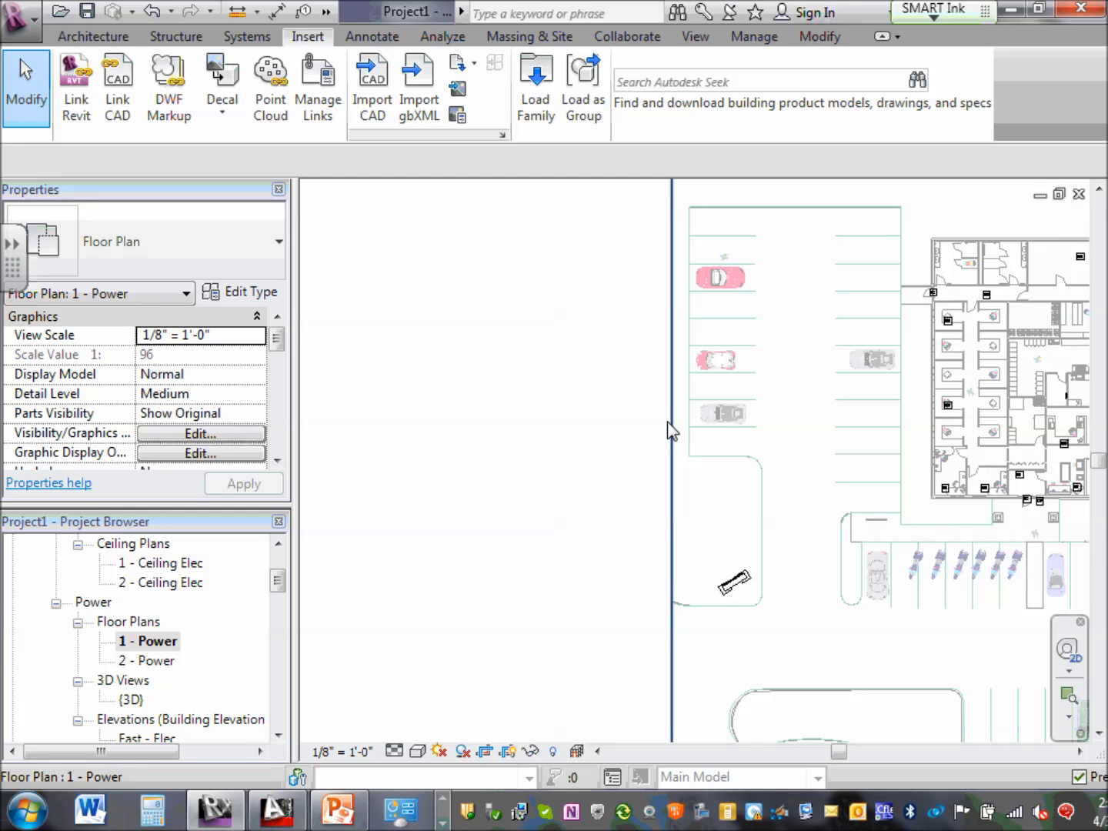
Pull the crop region's left edge slightly inward, close beside the western parking stalls, and check the whole cropped site.
click(673, 428)
drag(672, 461, 682, 461)
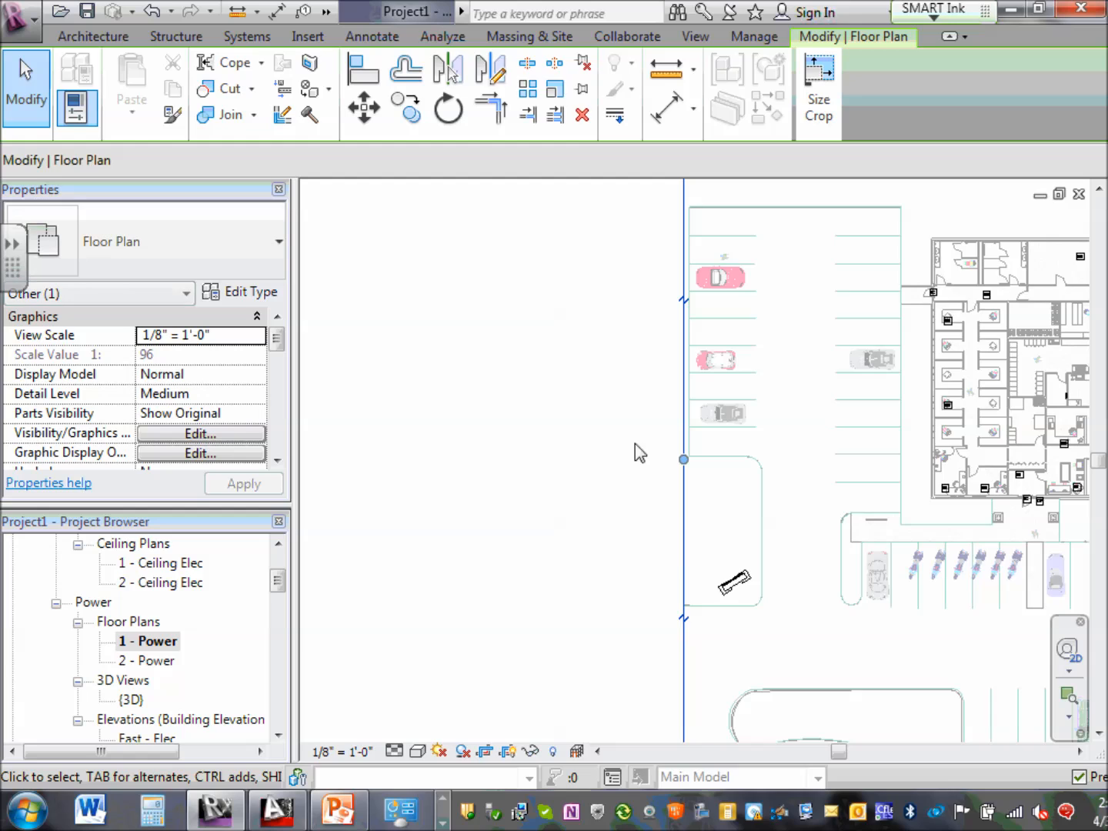
scroll(615, 446, down, 3)
scroll(611, 443, down, 1)
scroll(856, 580, up, 3)
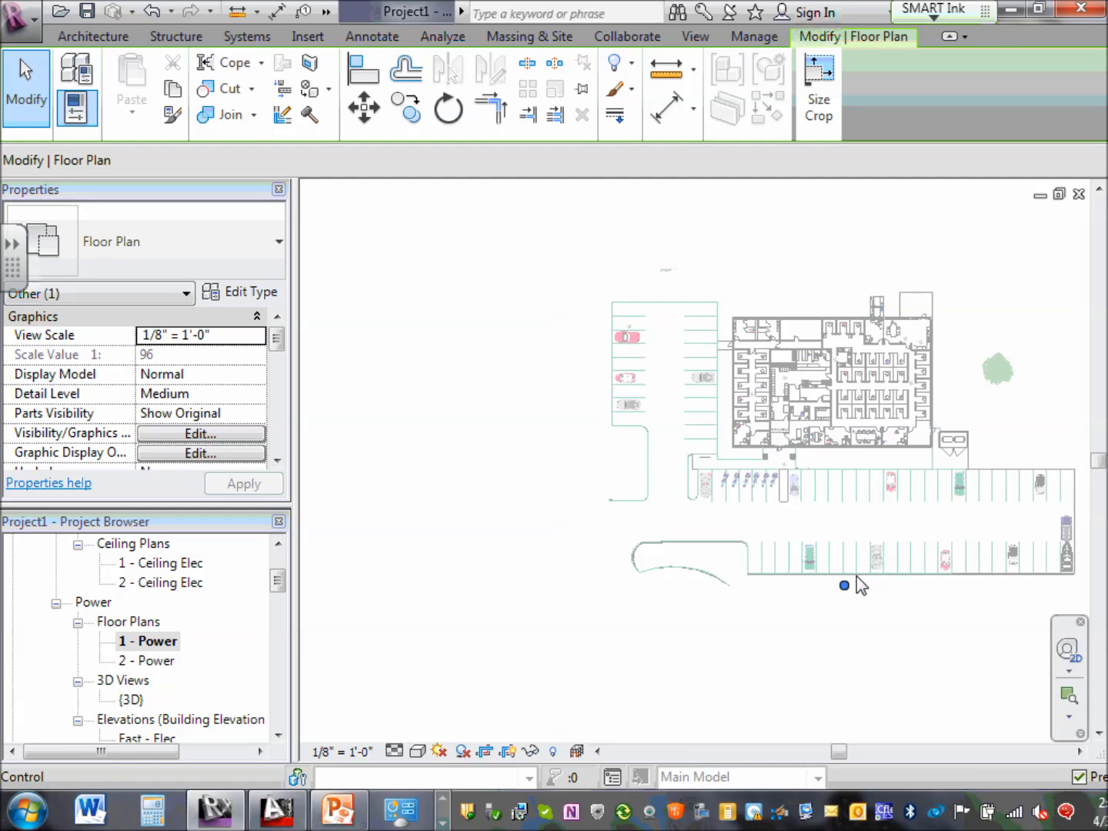
scroll(721, 465, down, 2)
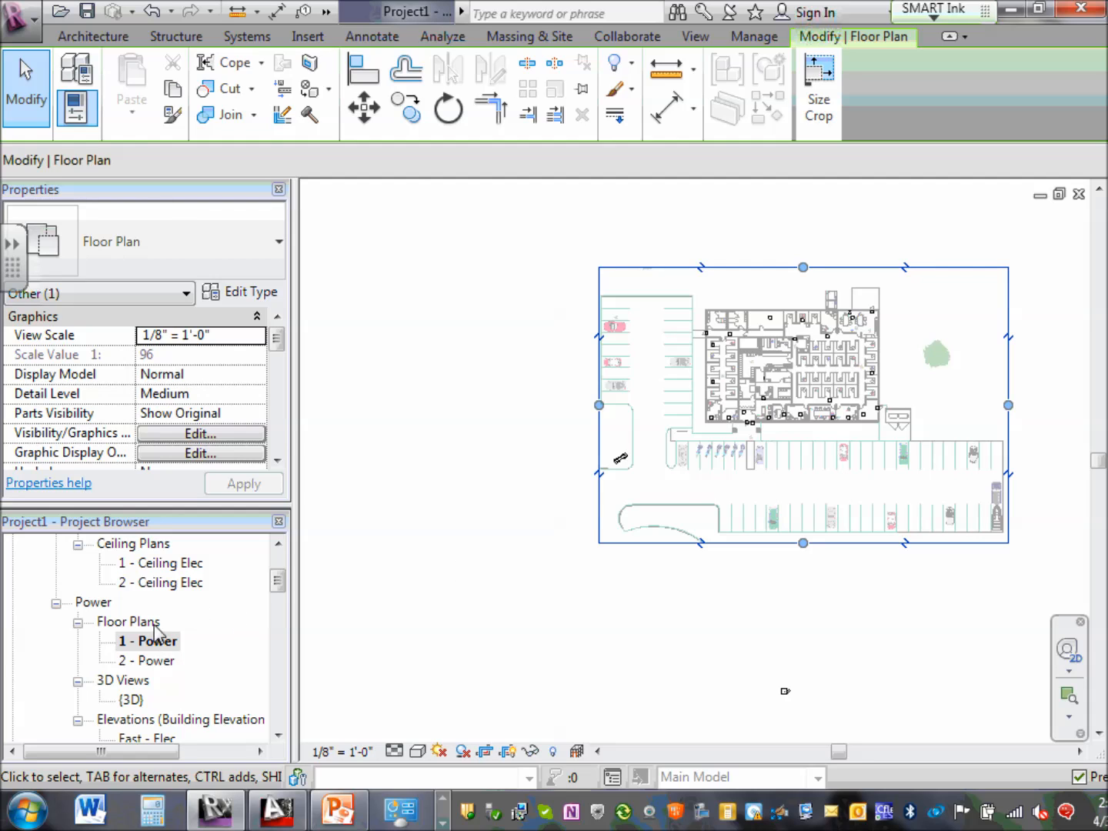
click(157, 643)
click(639, 392)
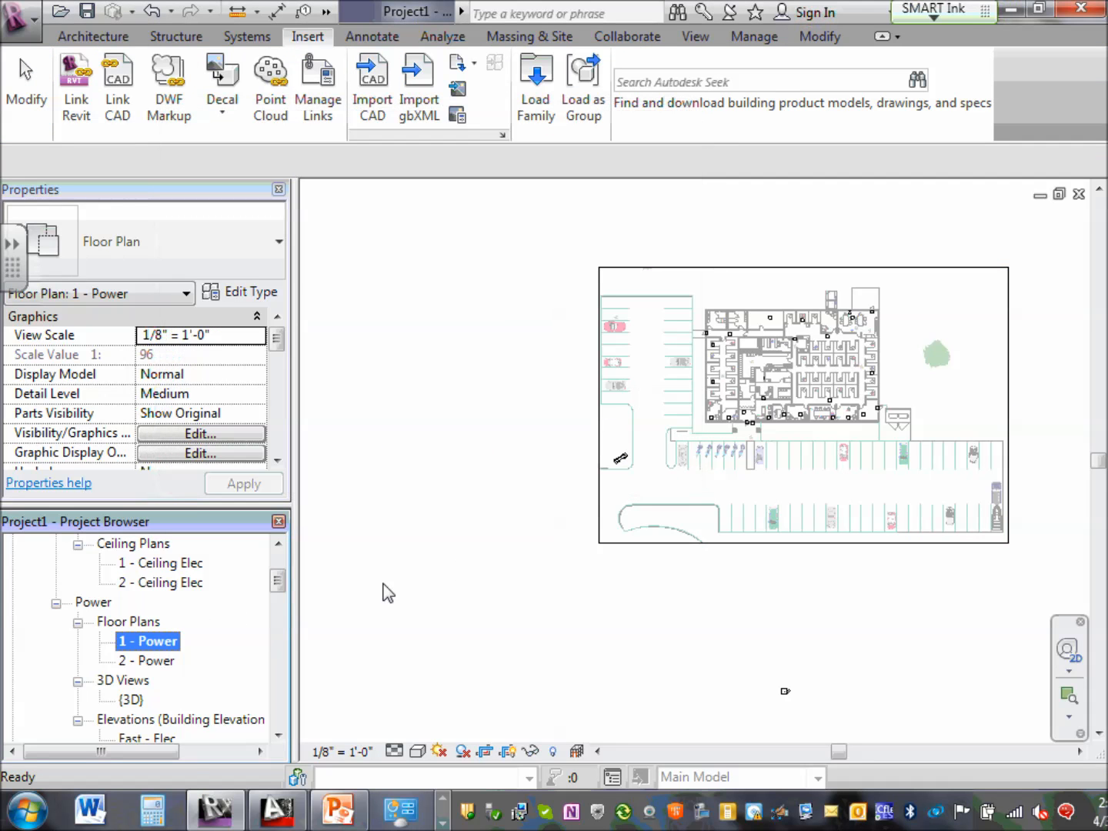
right_click(159, 640)
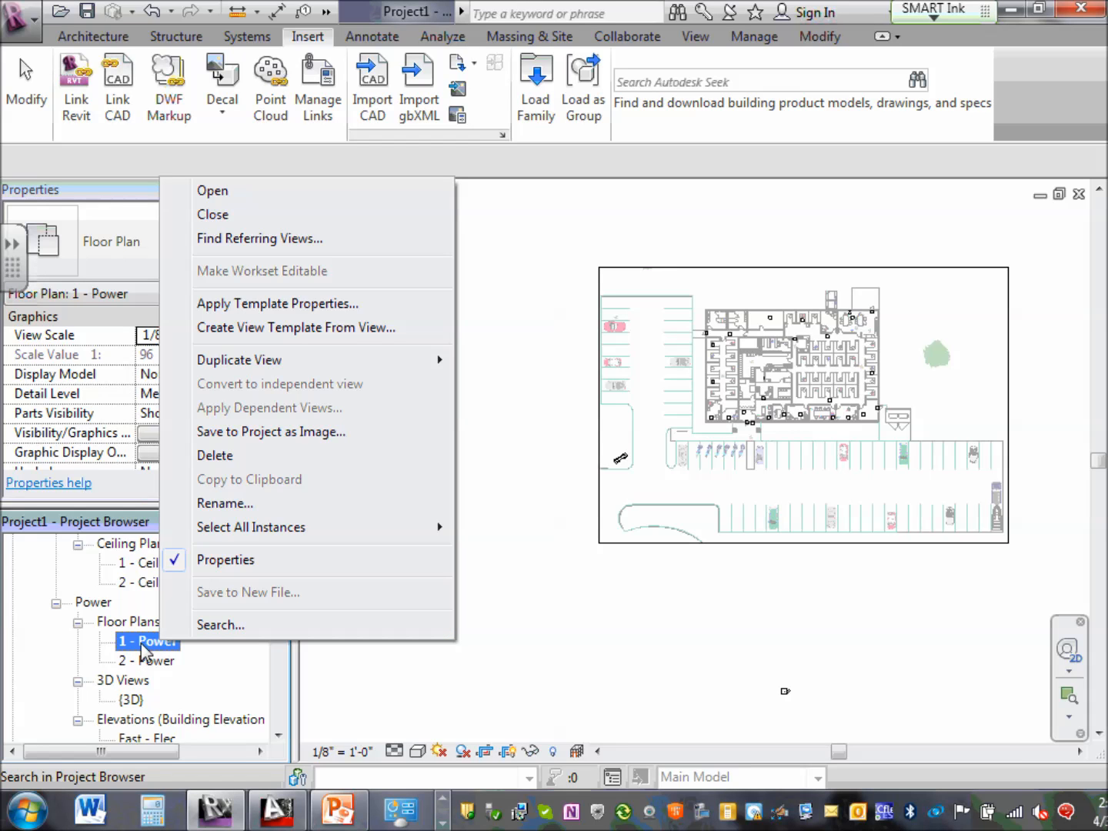
click(238, 504)
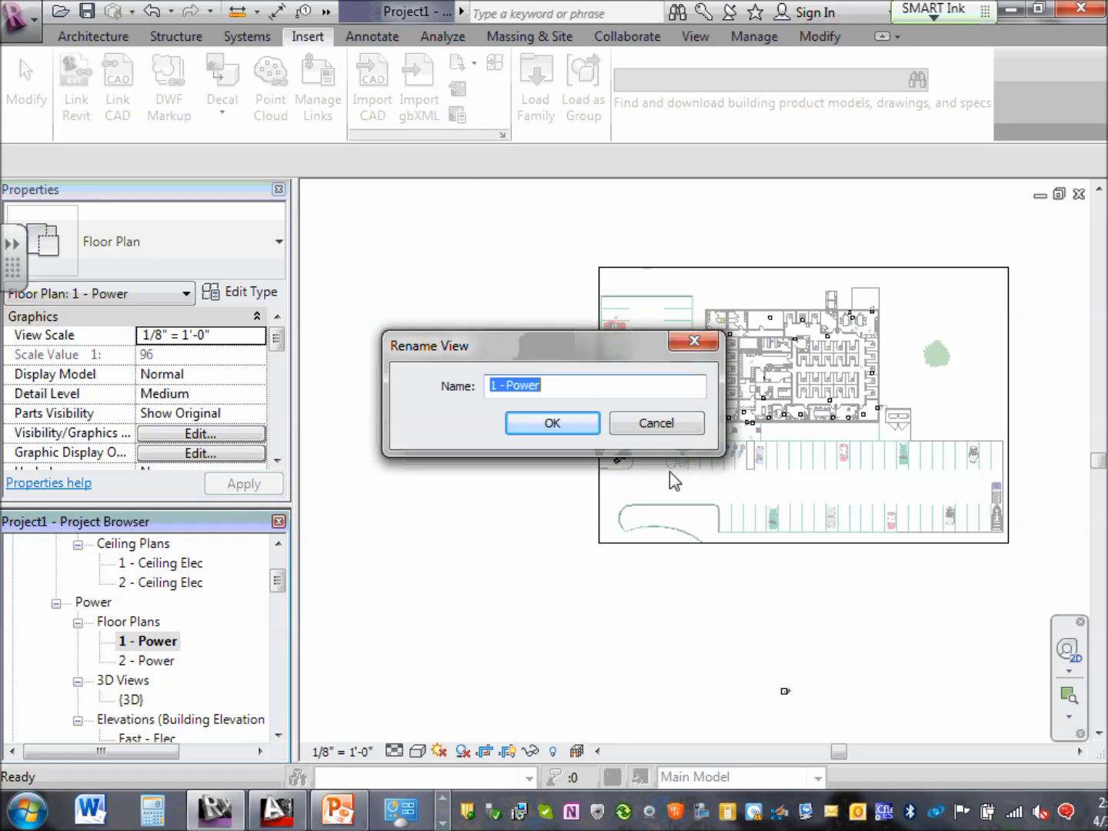
click(649, 424)
right_click(161, 640)
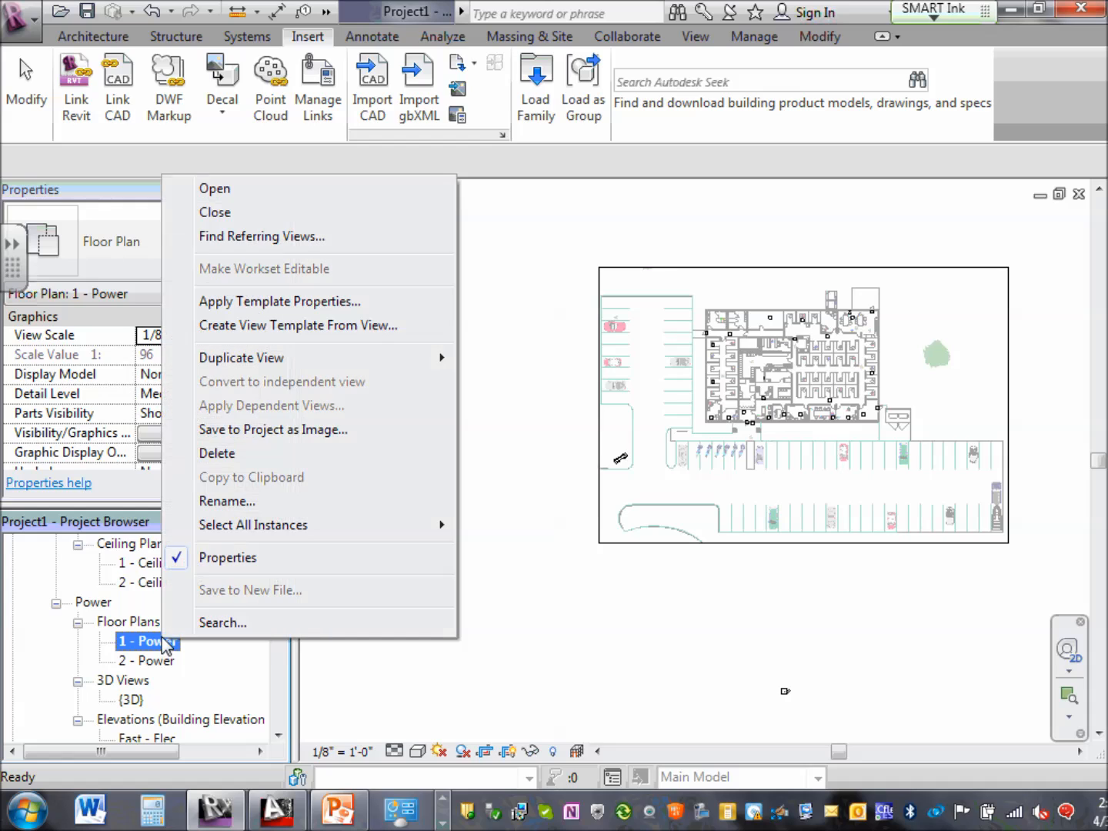
click(245, 501)
click(540, 385)
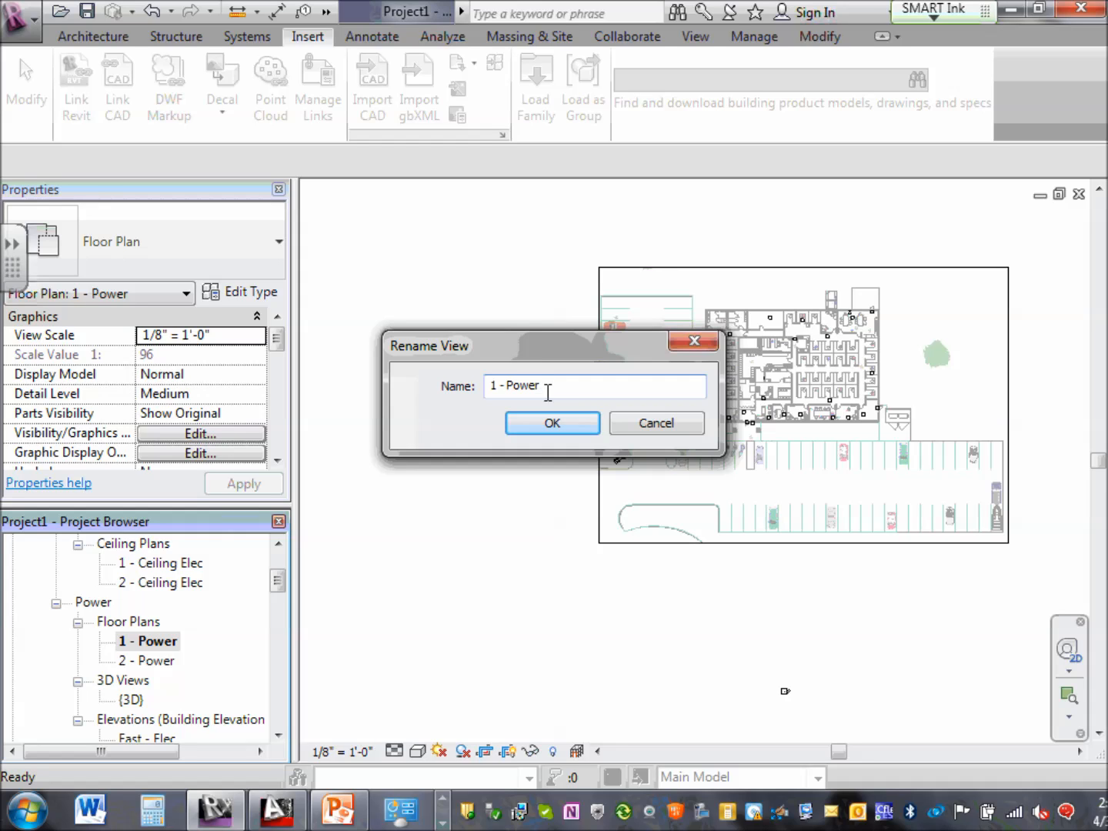
key(BackSpace)
key(BackSpace)
key(BackSpace)
key(BackSpace)
key(BackSpace)
key(BackSpace)
key(BackSpace)
key(BackSpace)
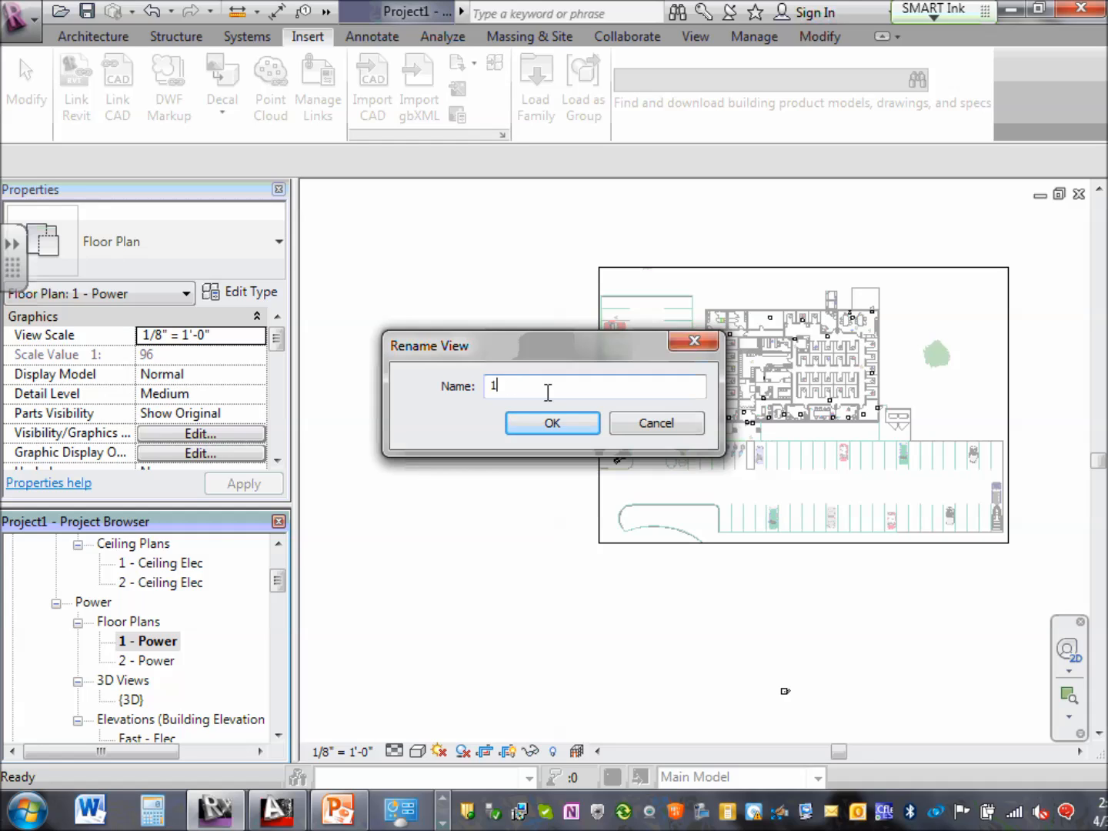
key(BackSpace)
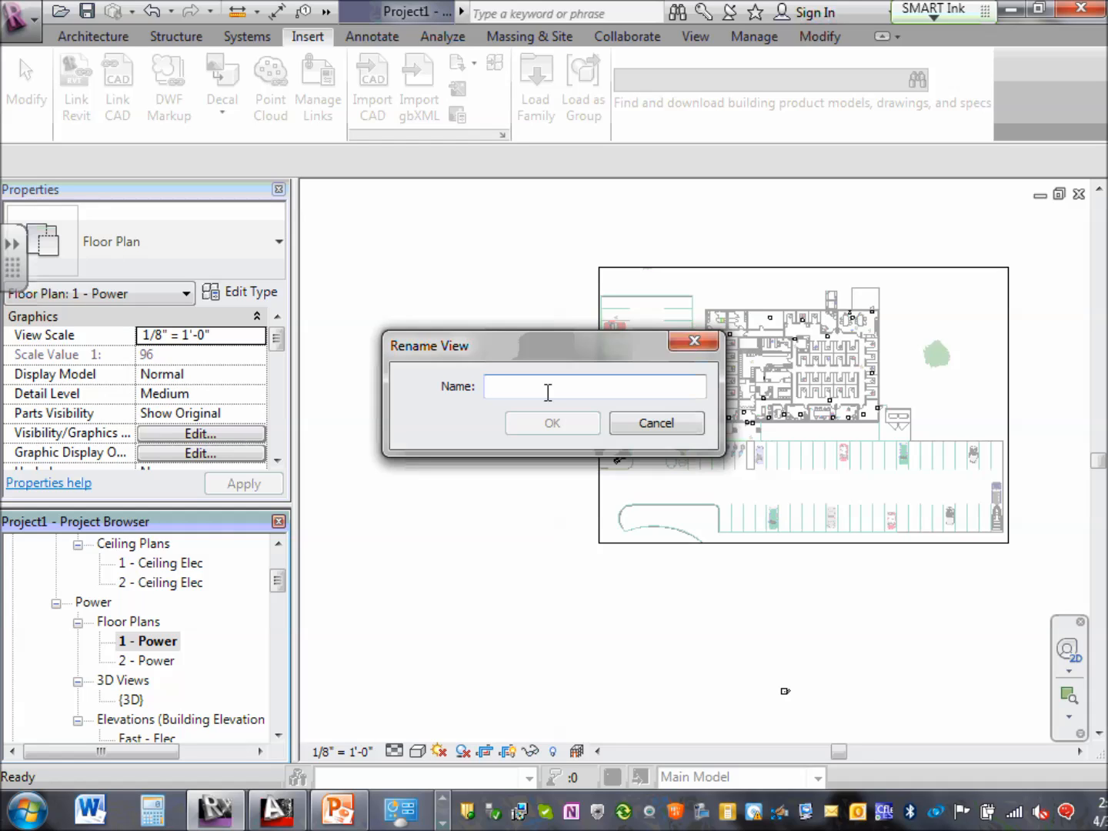
text(Site P)
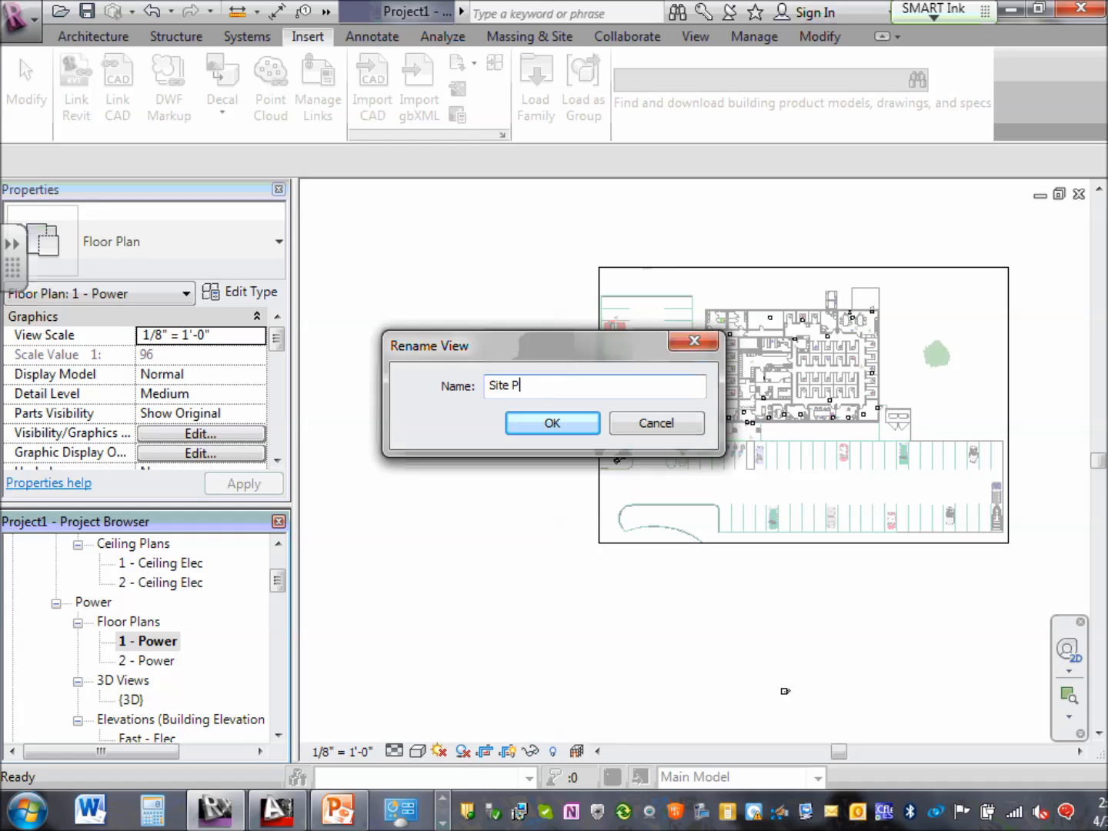
text(lan-E4)
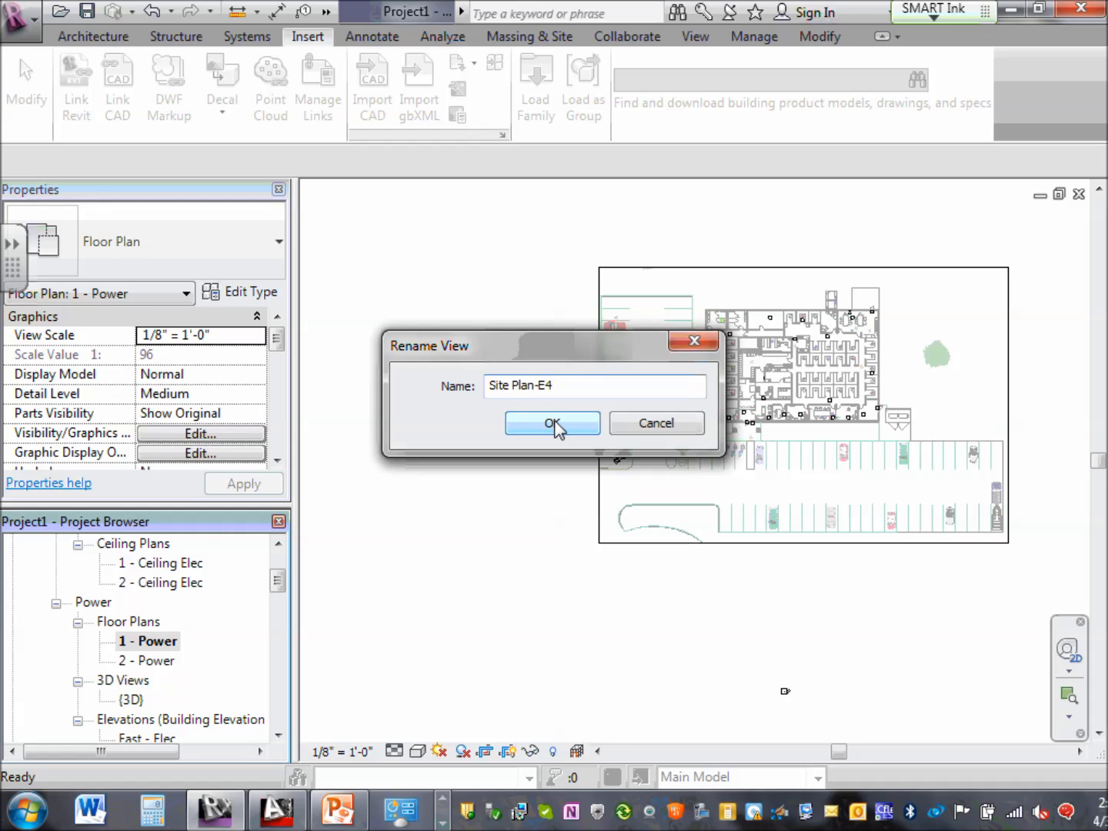
click(655, 423)
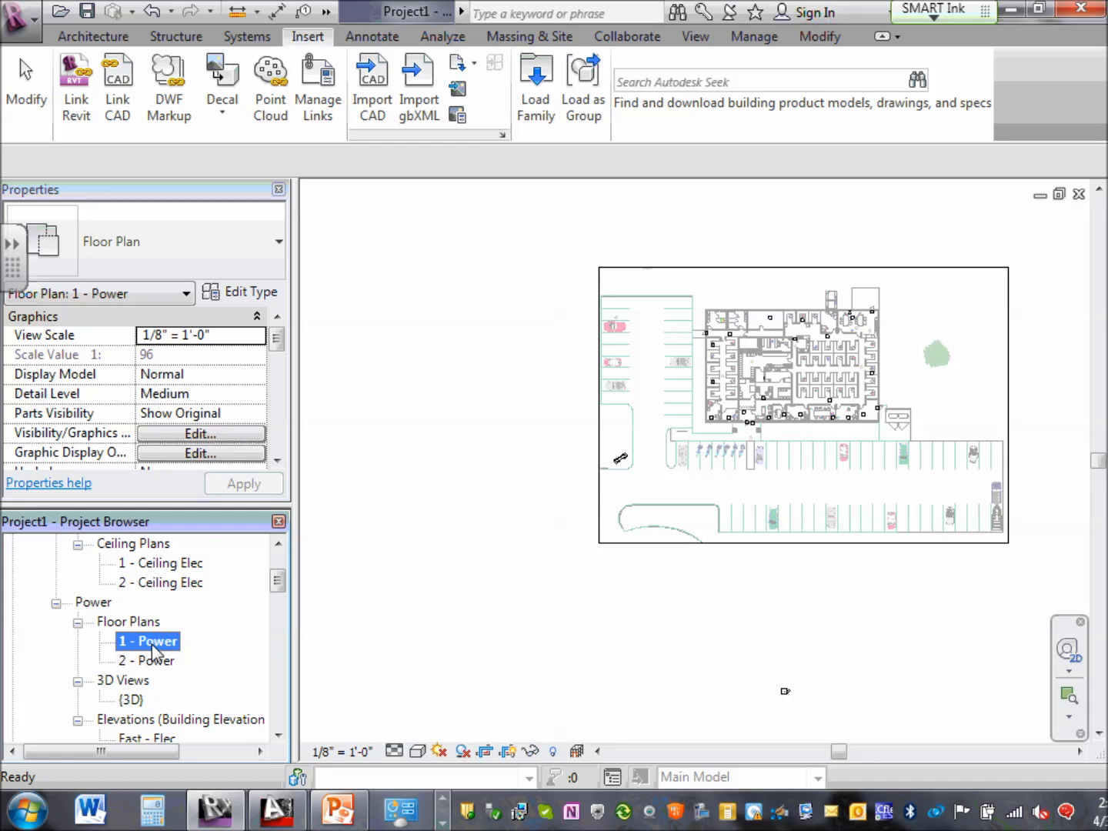
Rename the 1 - Power floor plan view as Site Plan-E4.
right_click(155, 653)
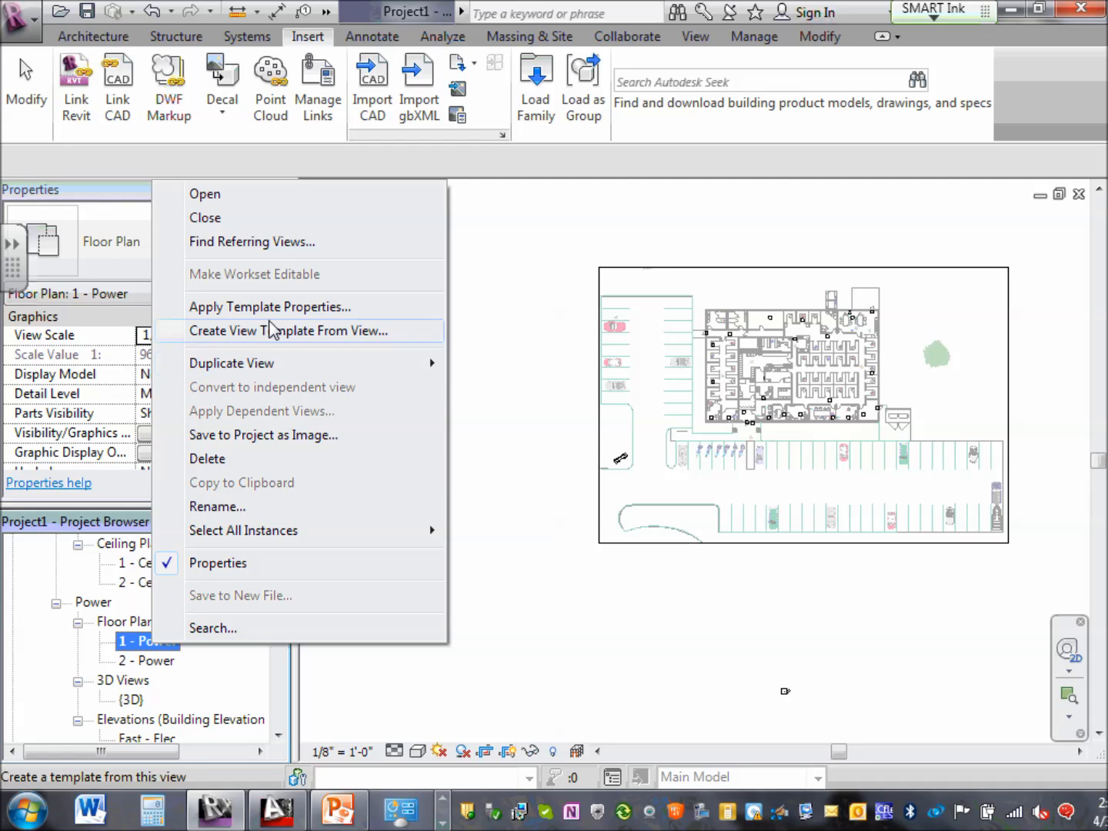
click(223, 507)
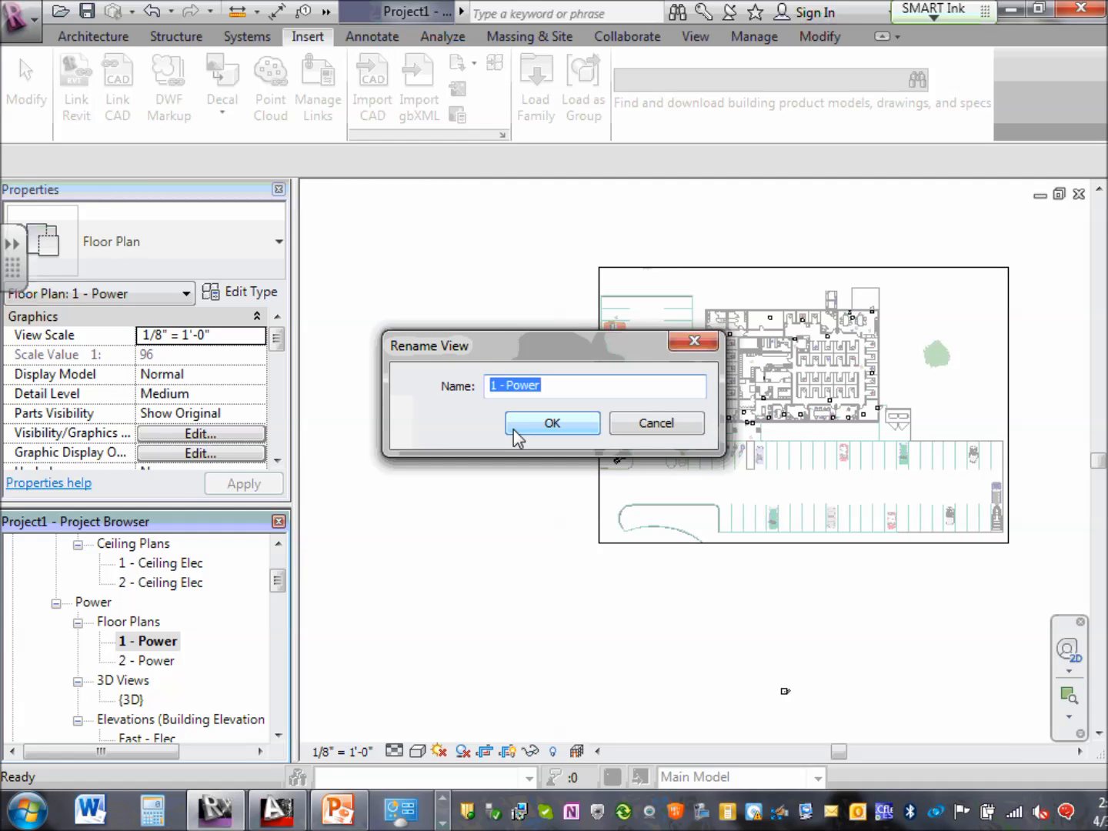
text(Site Plan-)
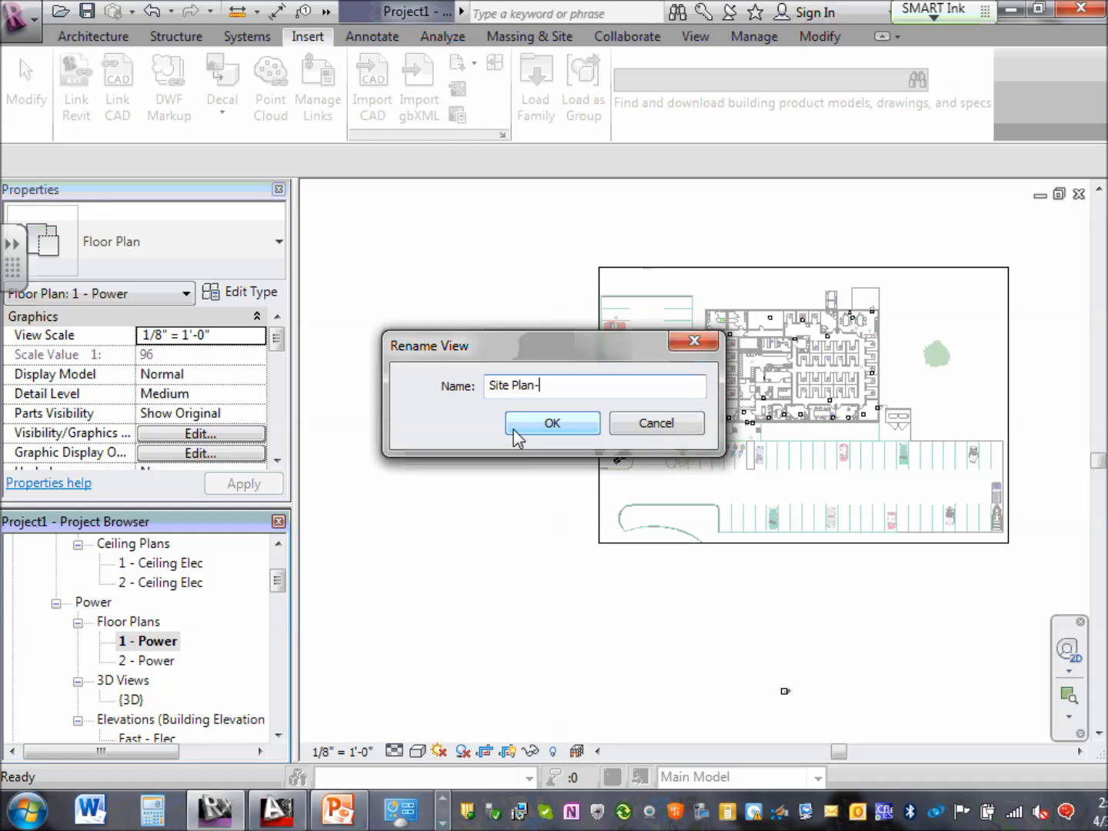
text(E4)
click(558, 417)
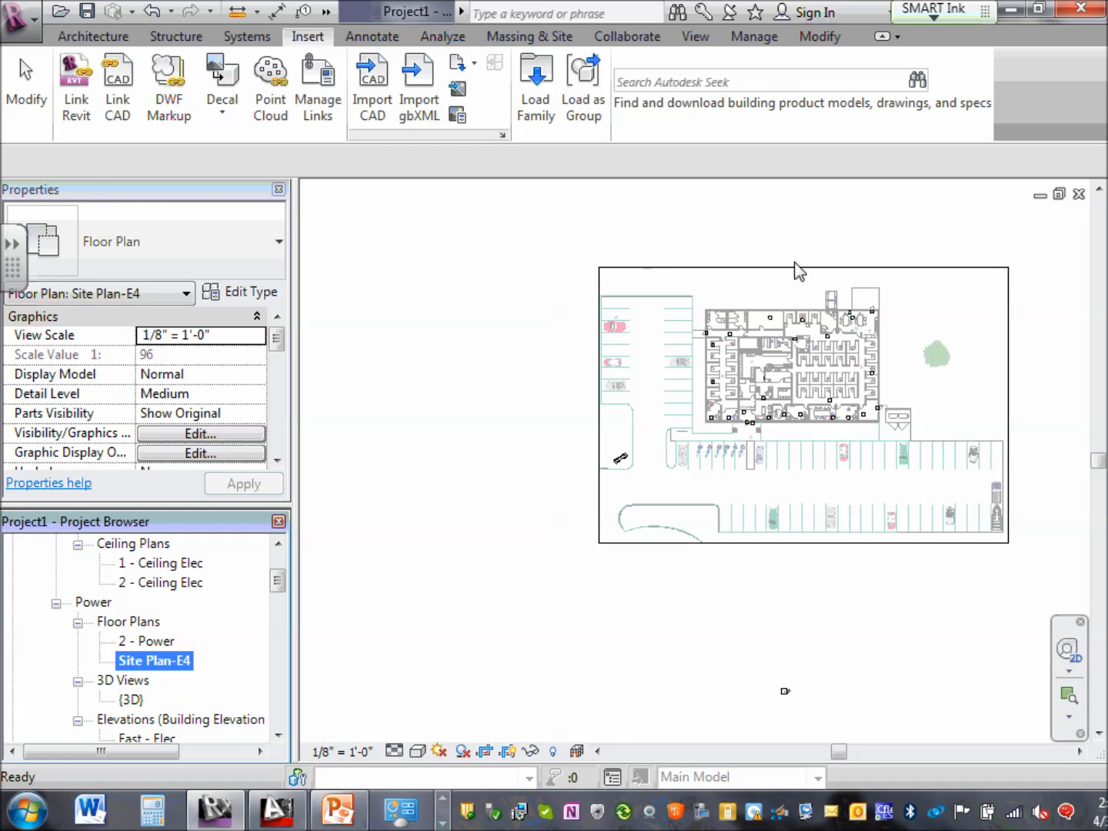
Lower the top edge of the Site Plan-E4 crop region so it sits closer above the building.
click(742, 267)
drag(804, 268, 802, 280)
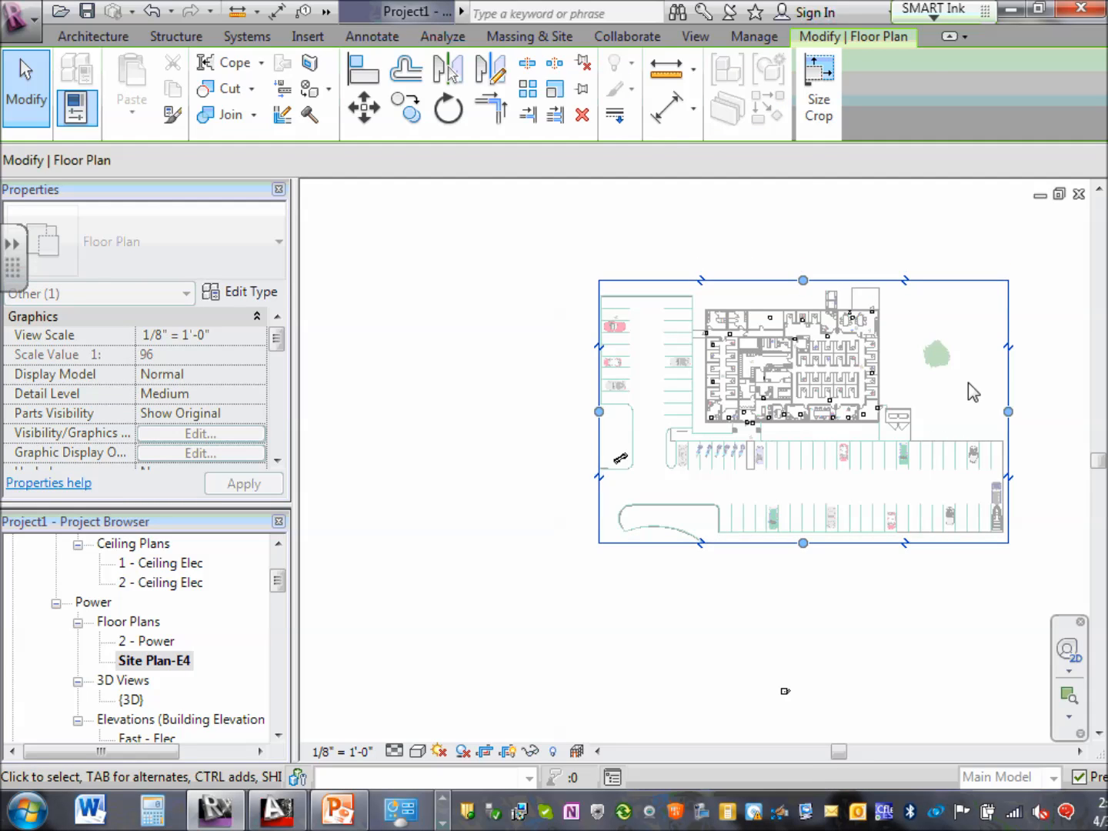
click(972, 394)
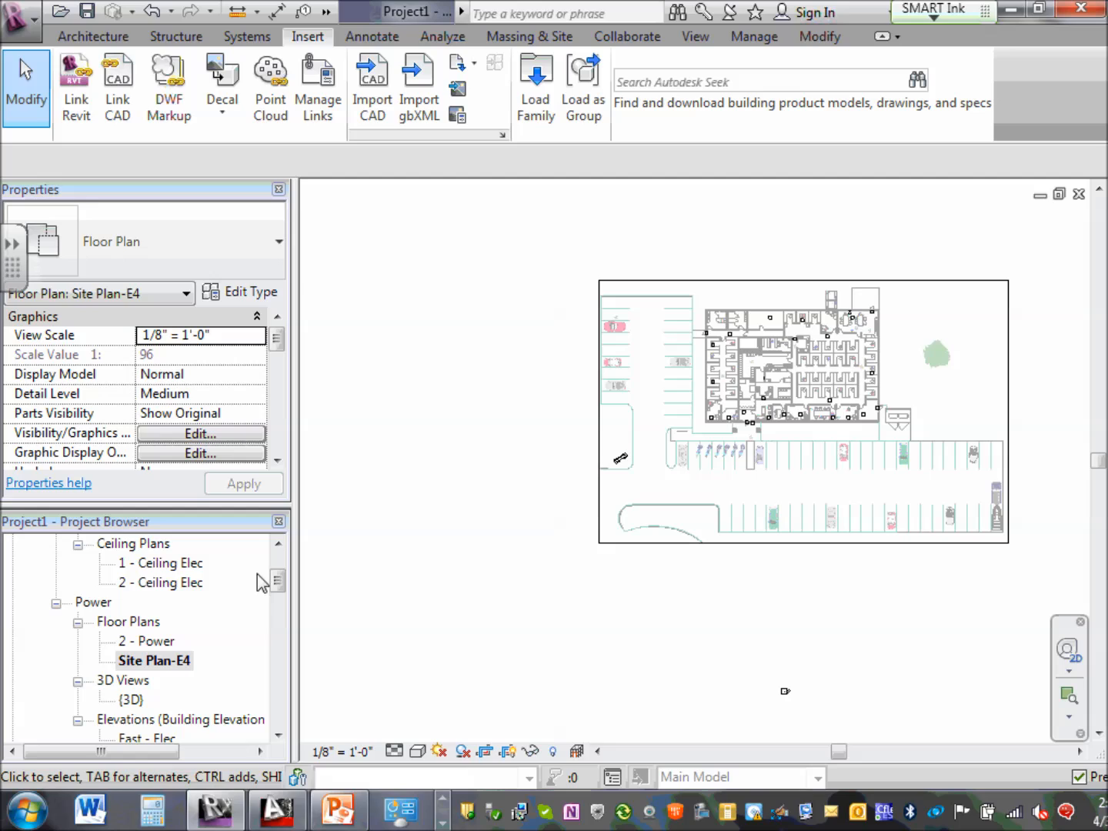
Duplicate the Site Plan-E4 floor plan view with detailing.
right_click(169, 661)
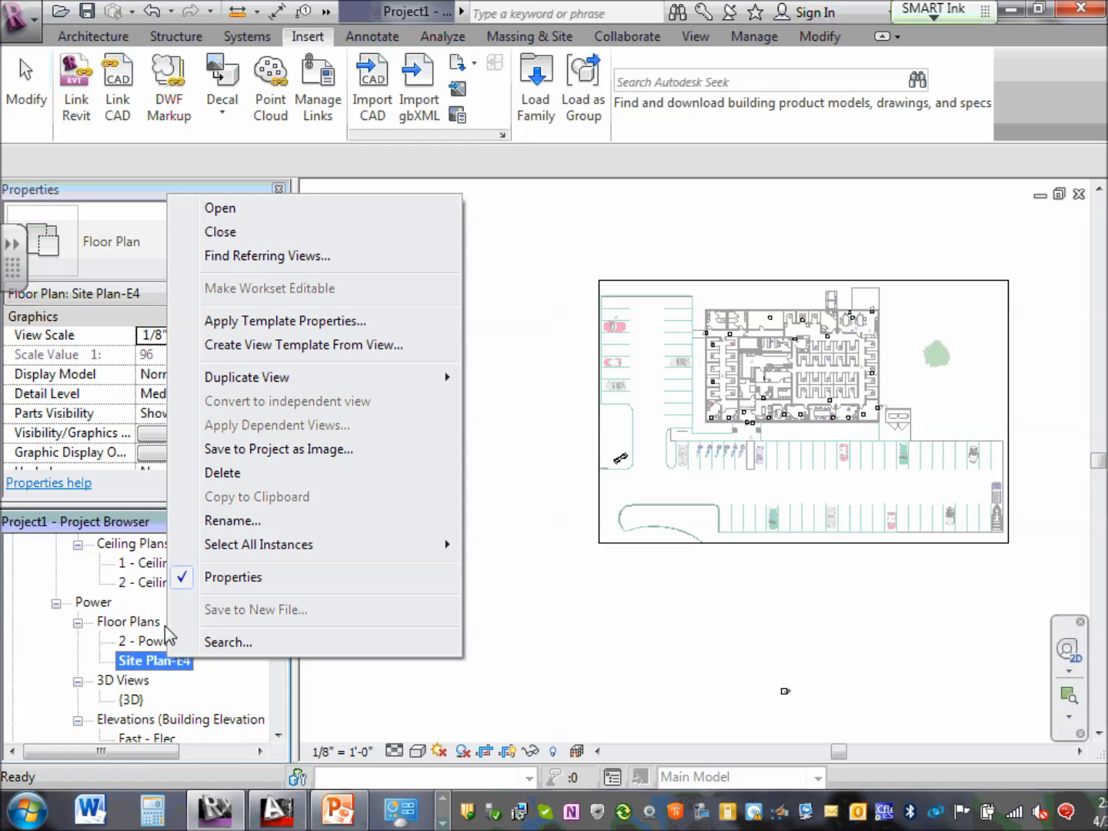
mouse_move(296, 380)
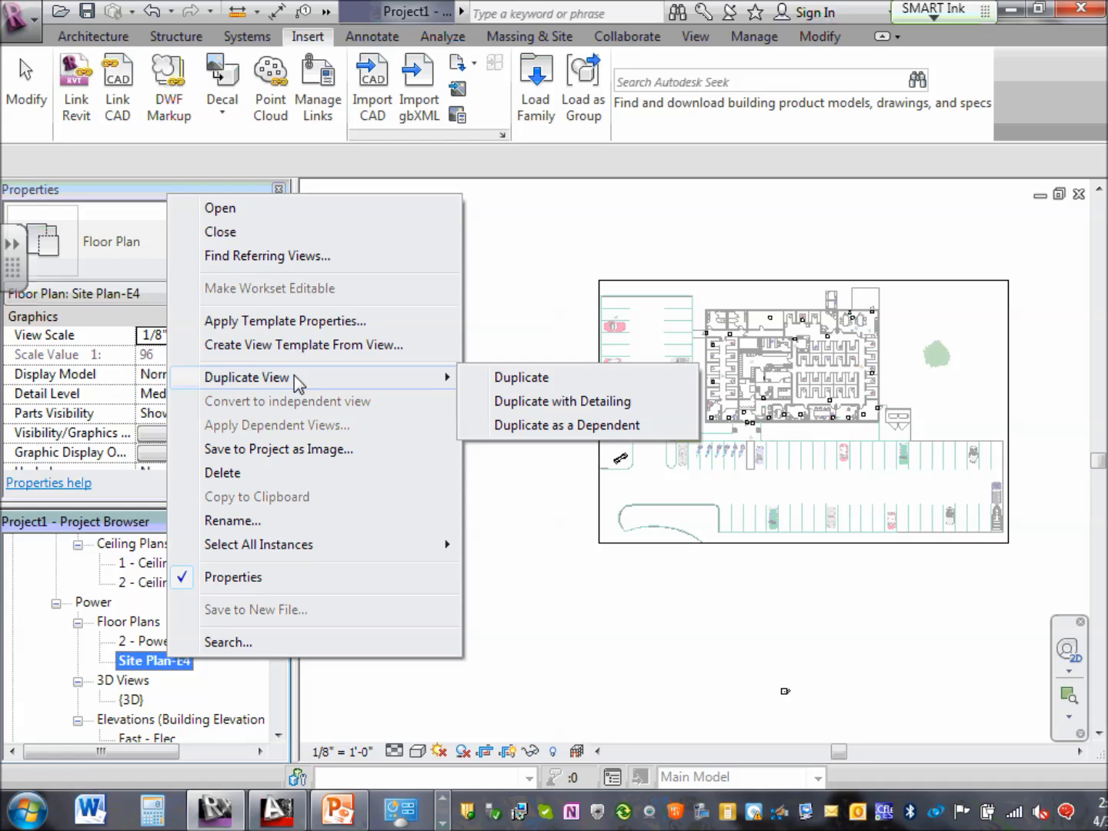
click(582, 400)
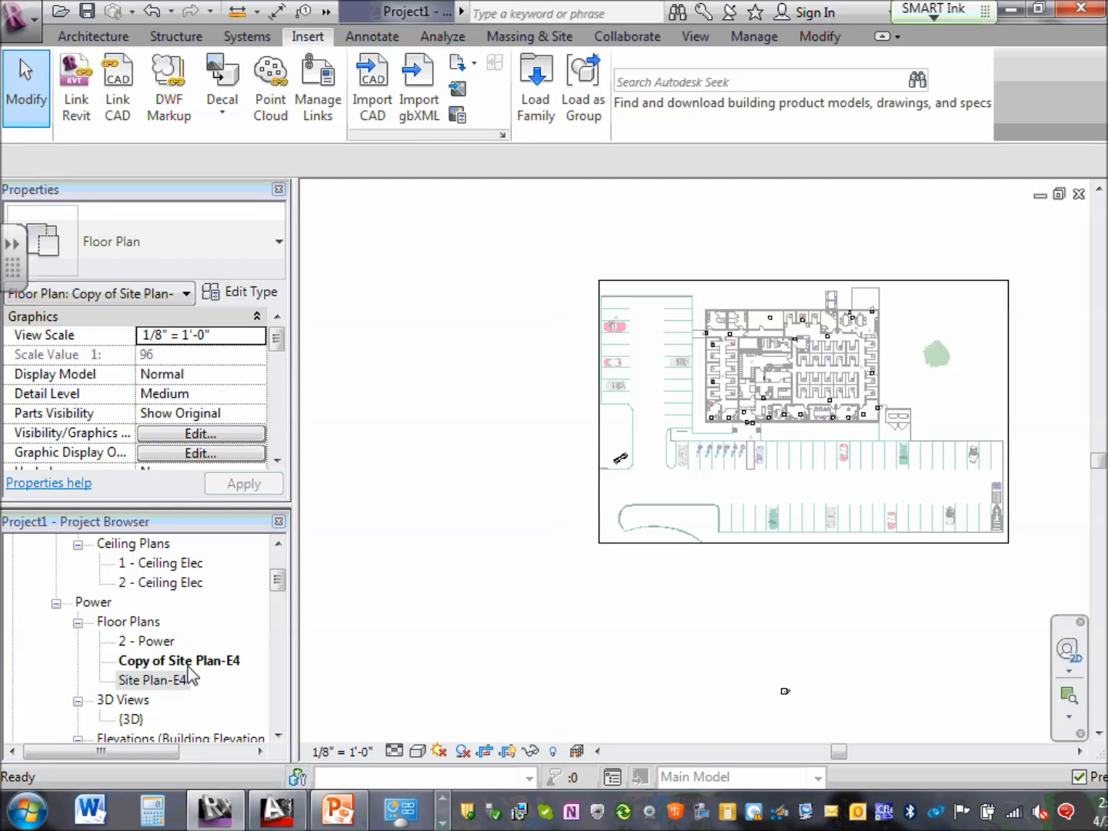
Rename the duplicated site plan view as 1st Floor Power-E7.
click(190, 664)
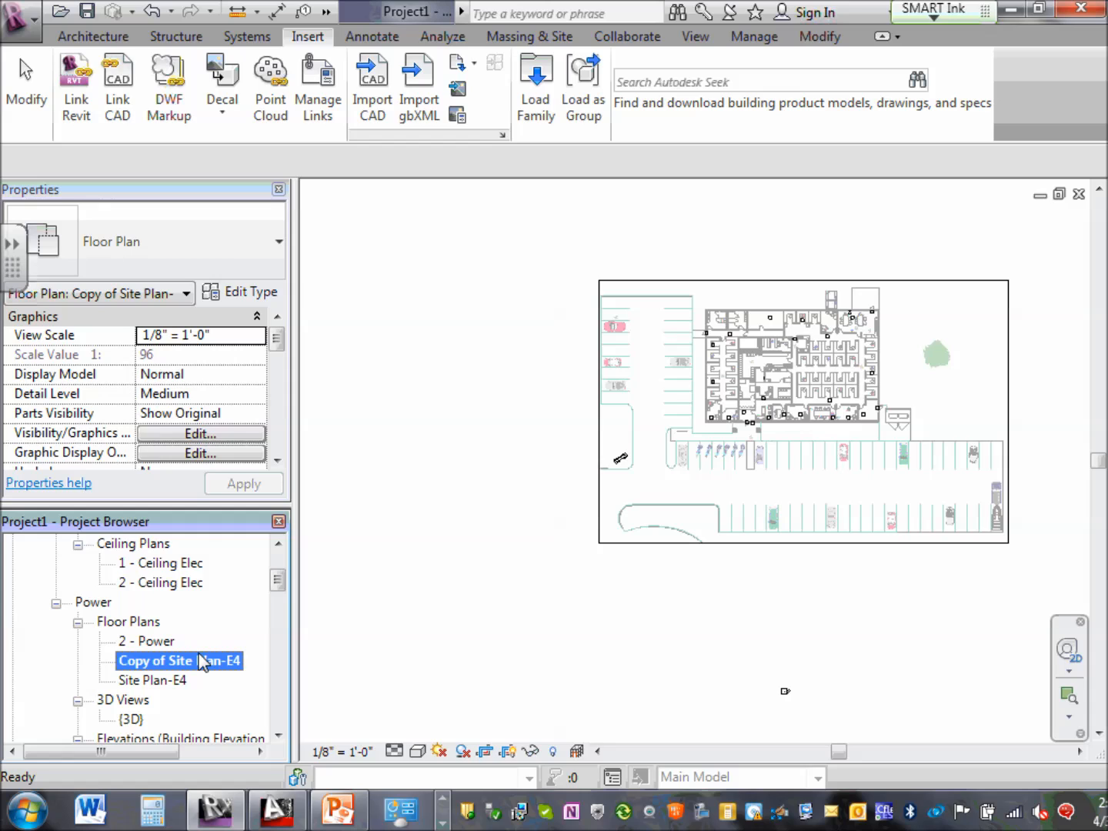
right_click(204, 663)
click(300, 525)
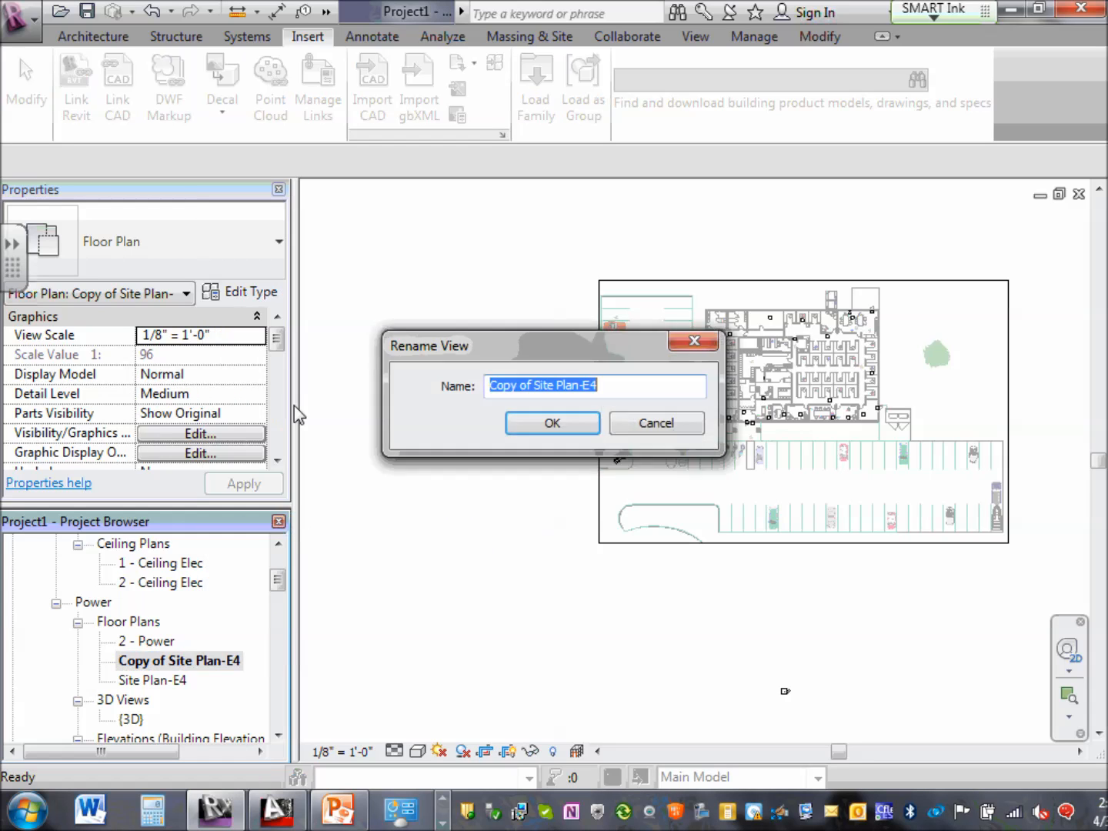
click(532, 384)
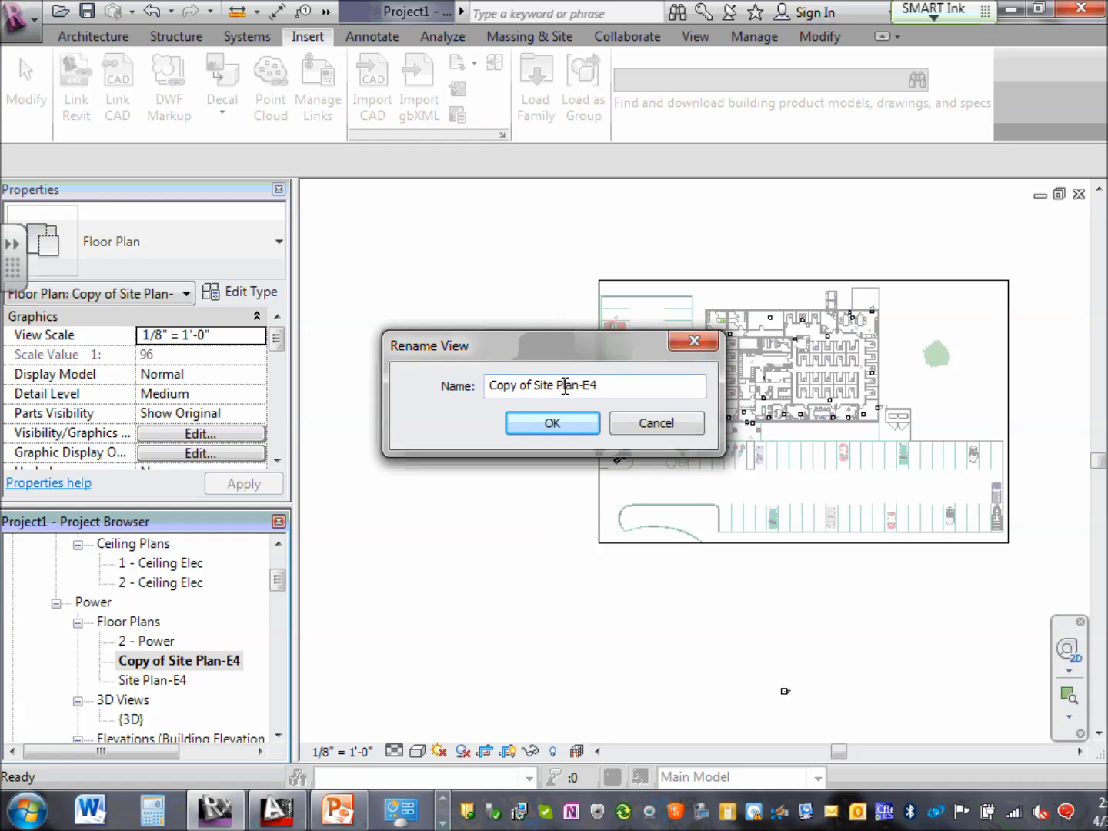
drag(556, 384, 487, 372)
text(1s)
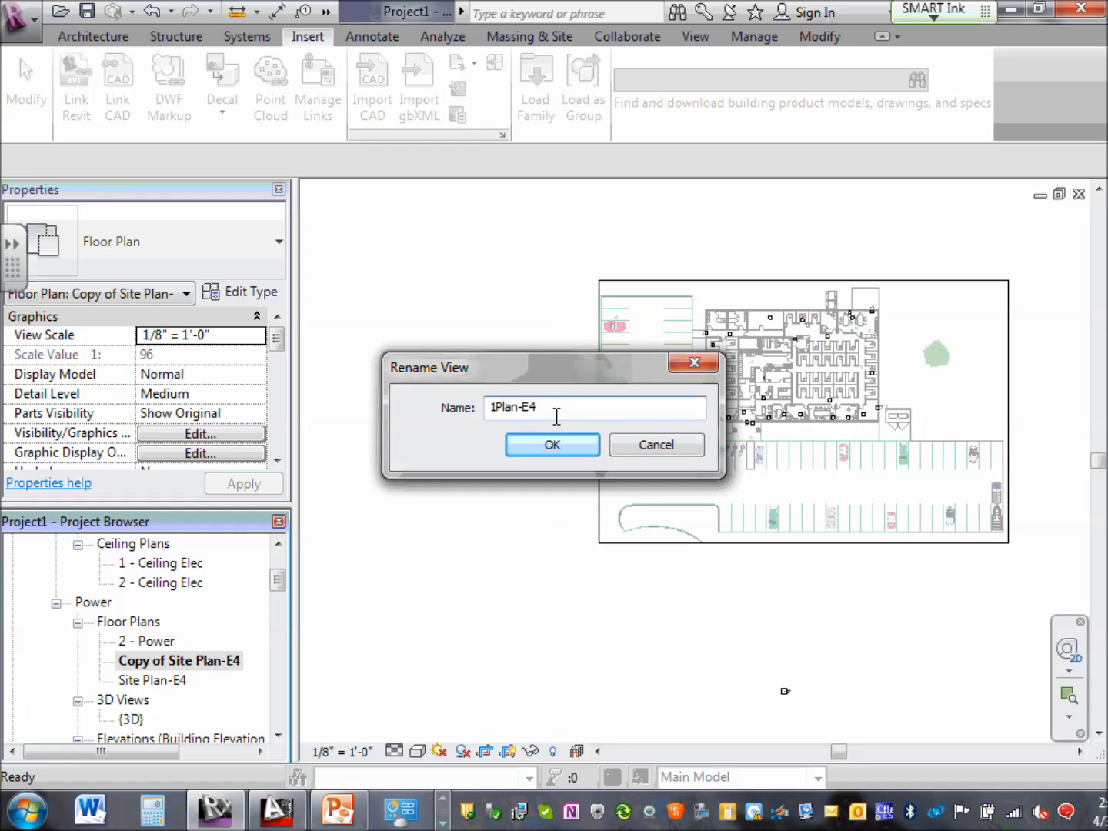
text(t Floor Power)
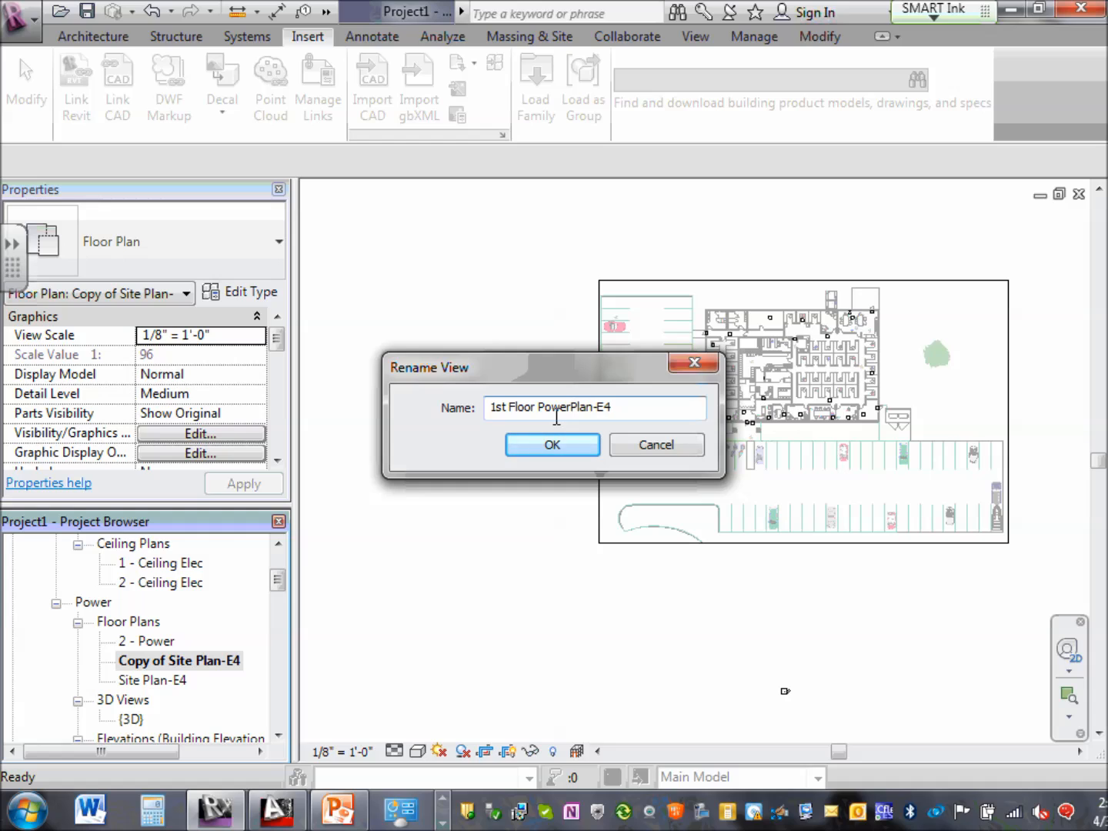
text(-)
key(Delete)
key(Delete)
key(Delete)
key(Delete)
key(Delete)
click(612, 400)
key(BackSpace)
text(7)
click(564, 457)
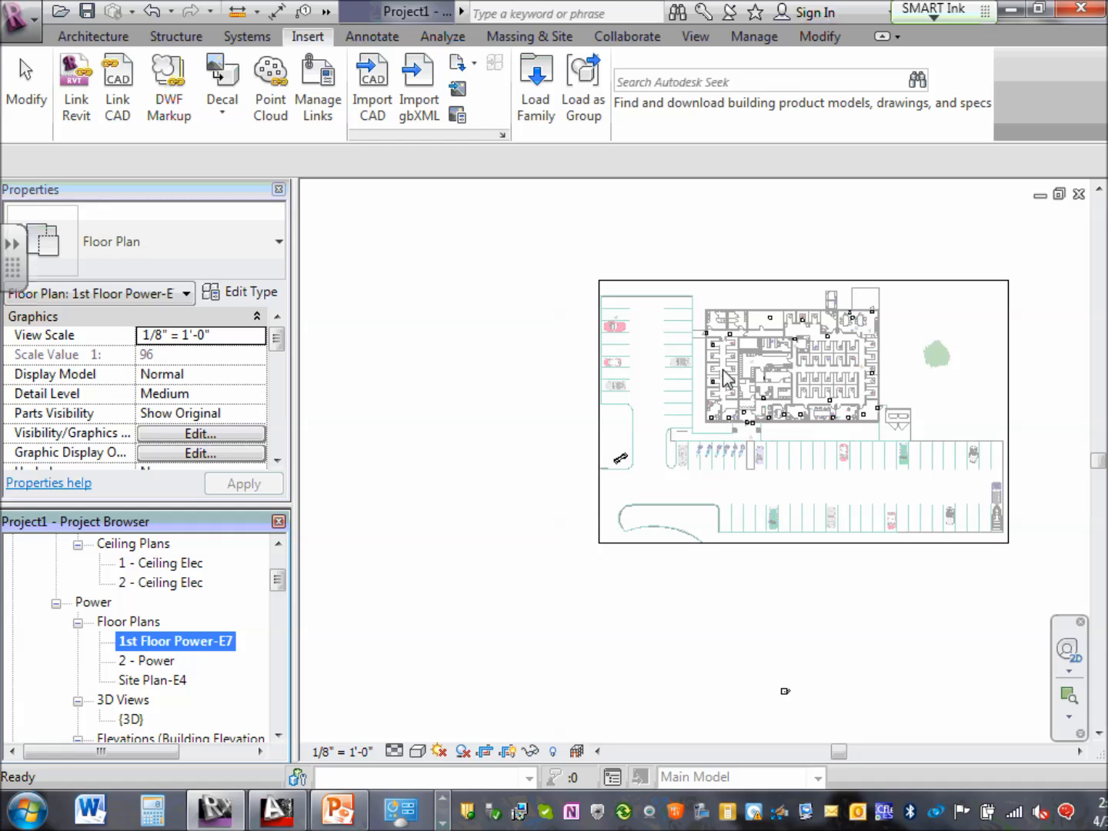
Shrink the 1st Floor Power-E7 crop region on all four sides to closely enclose the building without its parking areas.
click(839, 542)
drag(803, 543, 803, 432)
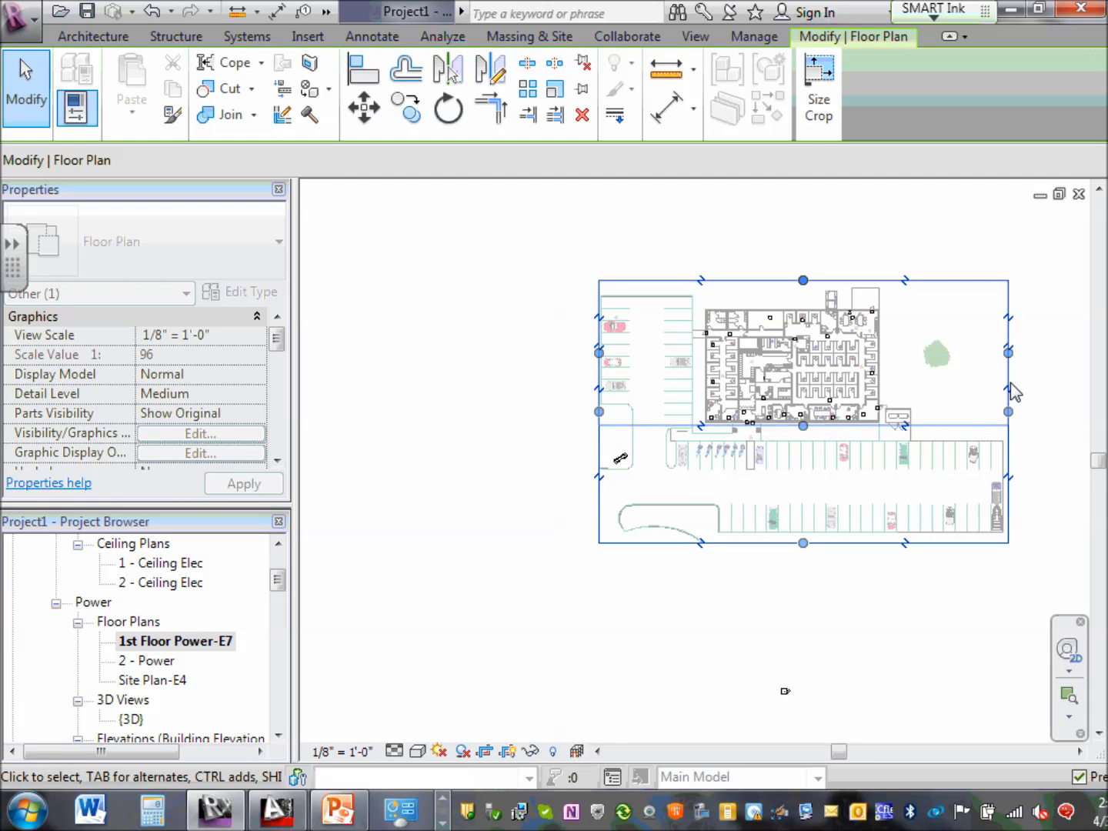
drag(1008, 352, 883, 352)
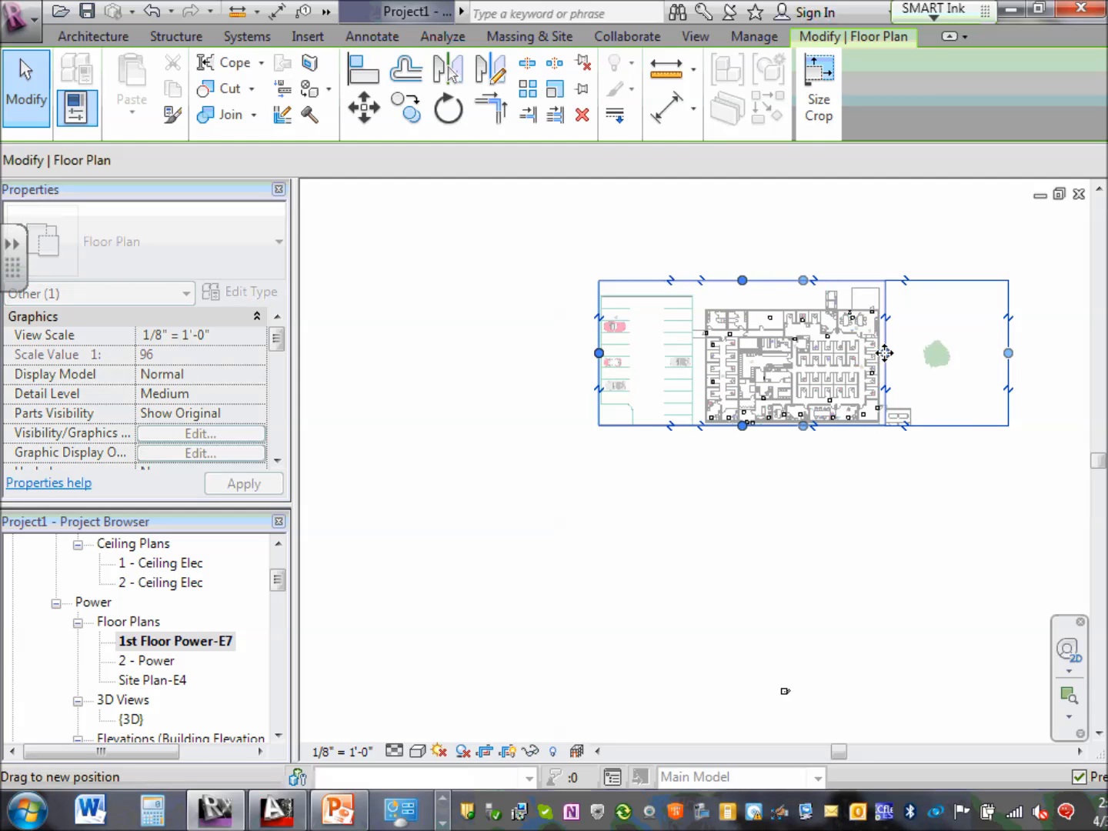
drag(742, 282, 740, 304)
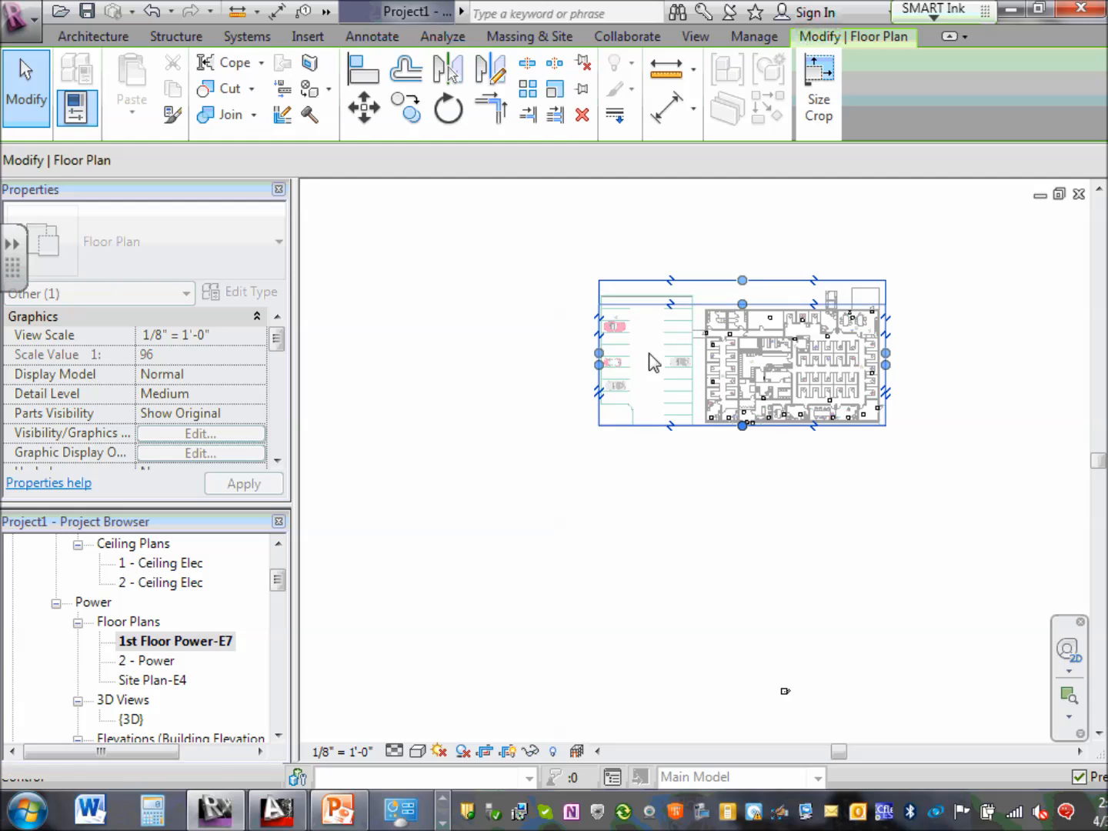
drag(669, 369, 703, 369)
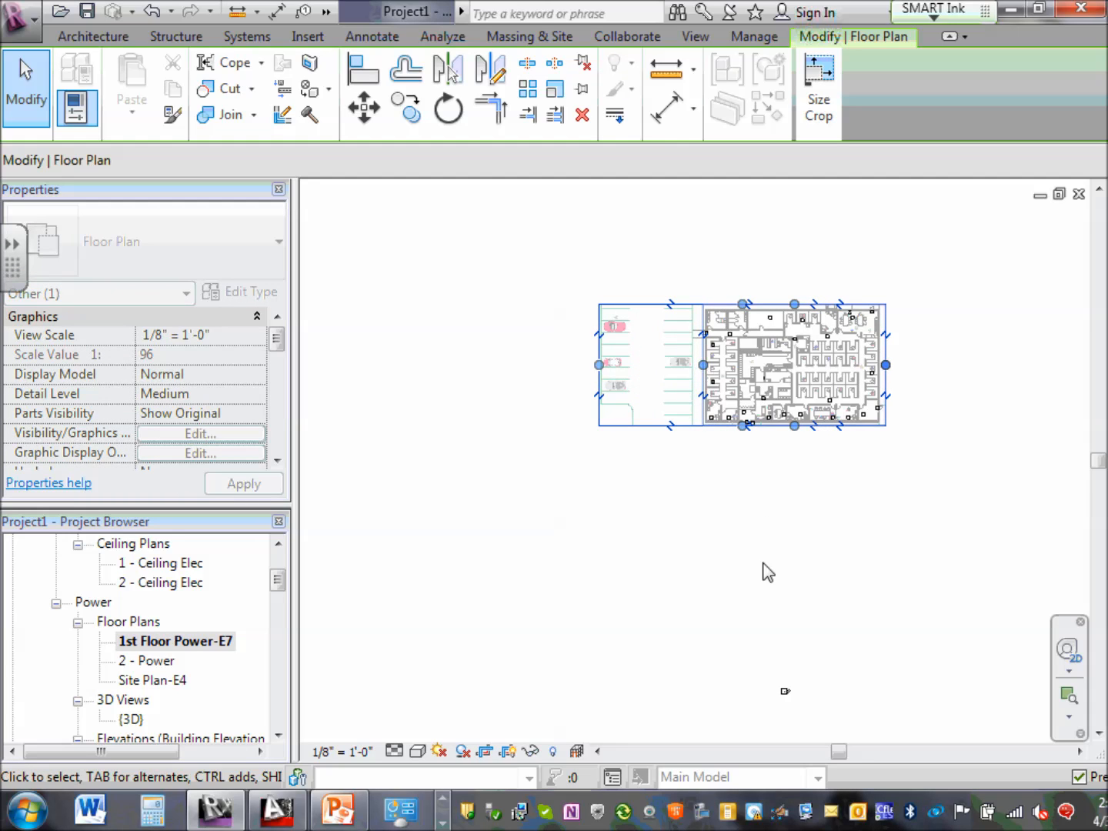
click(765, 574)
Shift the left edge of the 1st Floor Power-E7 crop region slightly outward, leaving a small margin beyond the building's west wall.
scroll(743, 343, up, 3)
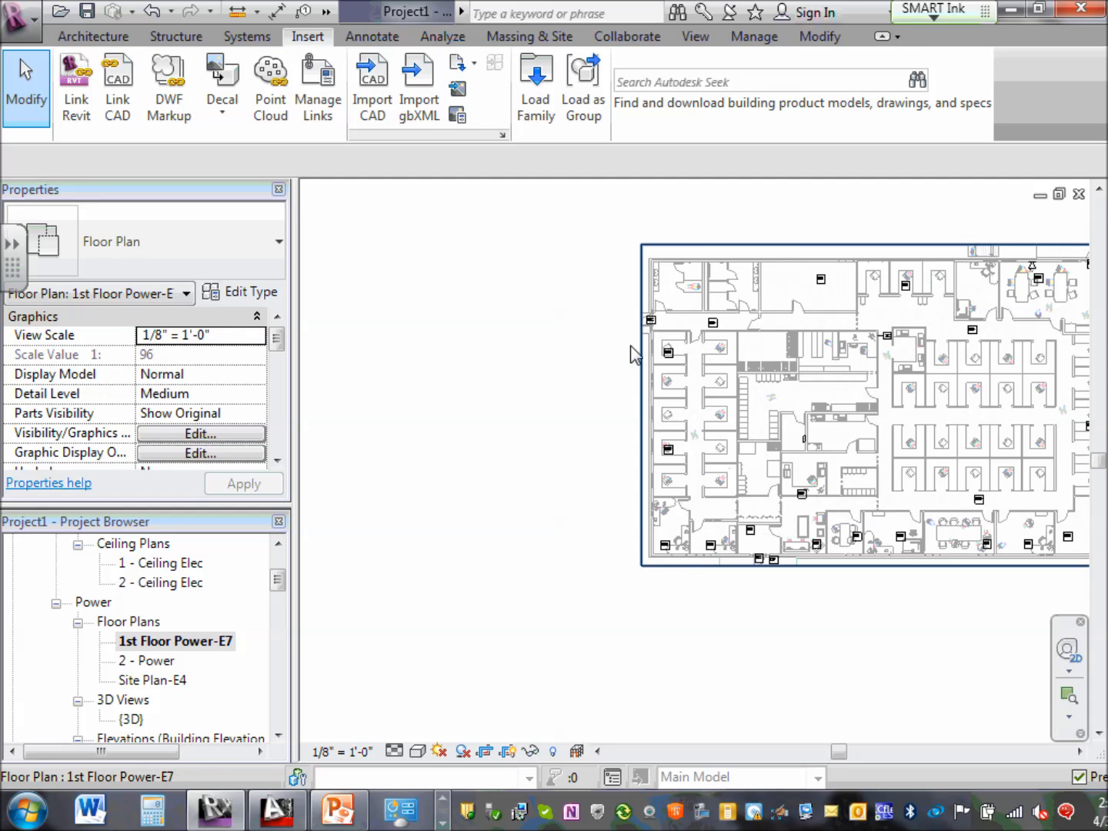
scroll(634, 355, up, 2)
click(645, 381)
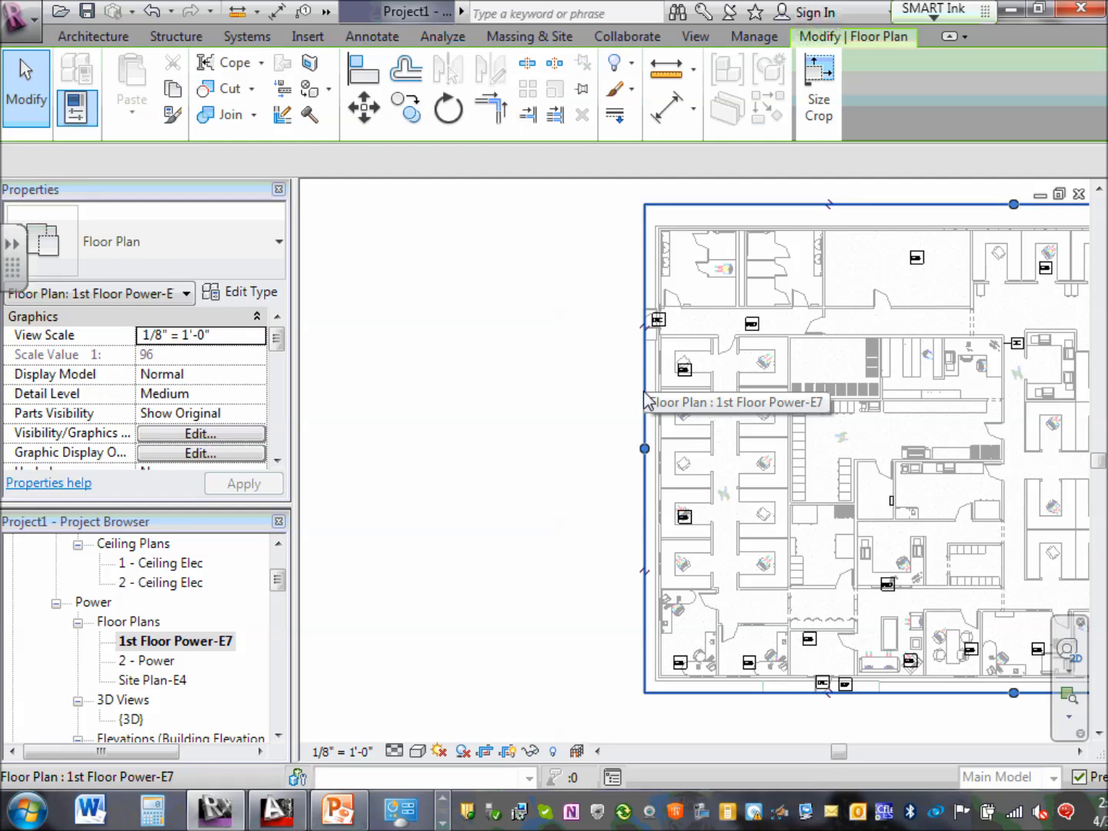
mouse_move(643, 450)
mouse_down()
mouse_move(615, 445)
mouse_move(633, 433)
mouse_move(633, 449)
mouse_move(591, 436)
mouse_move(591, 447)
mouse_move(639, 439)
mouse_up()
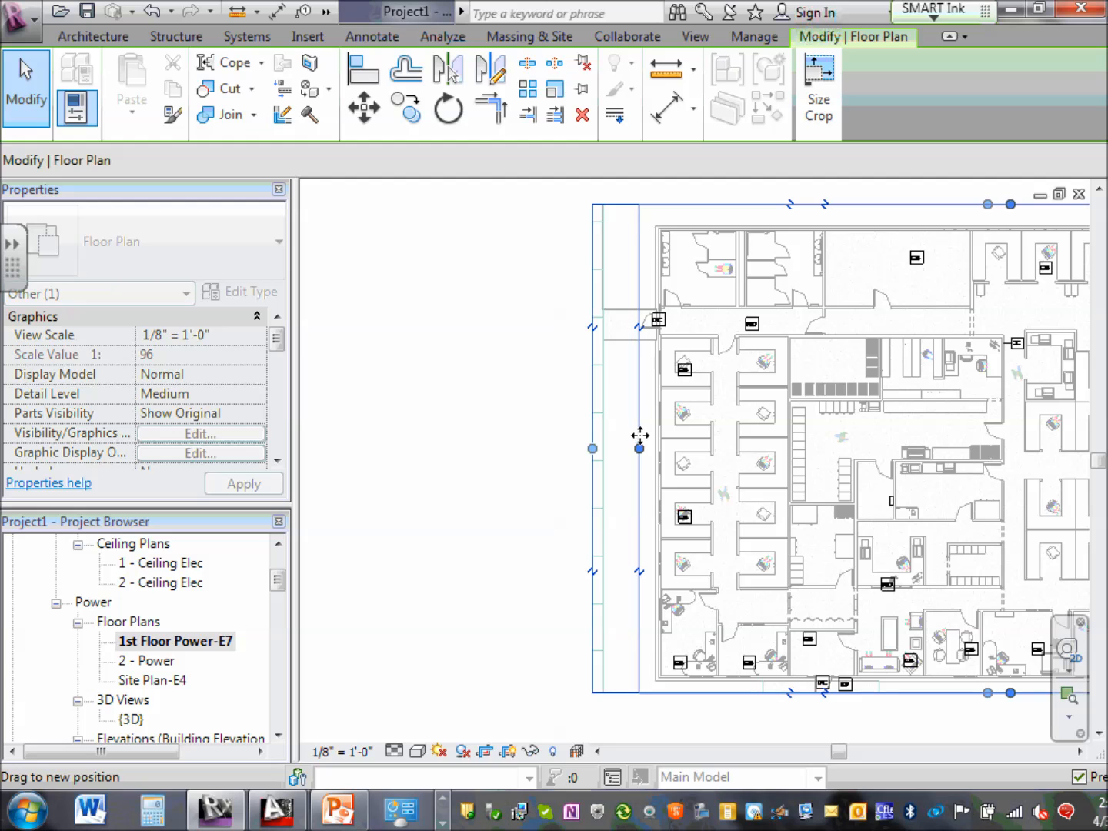
Move the west and south edges of the 1st Floor Power-E7 crop region slightly outward, leaving a small margin beyond the building.
drag(634, 493, 629, 490)
scroll(554, 403, down, 1)
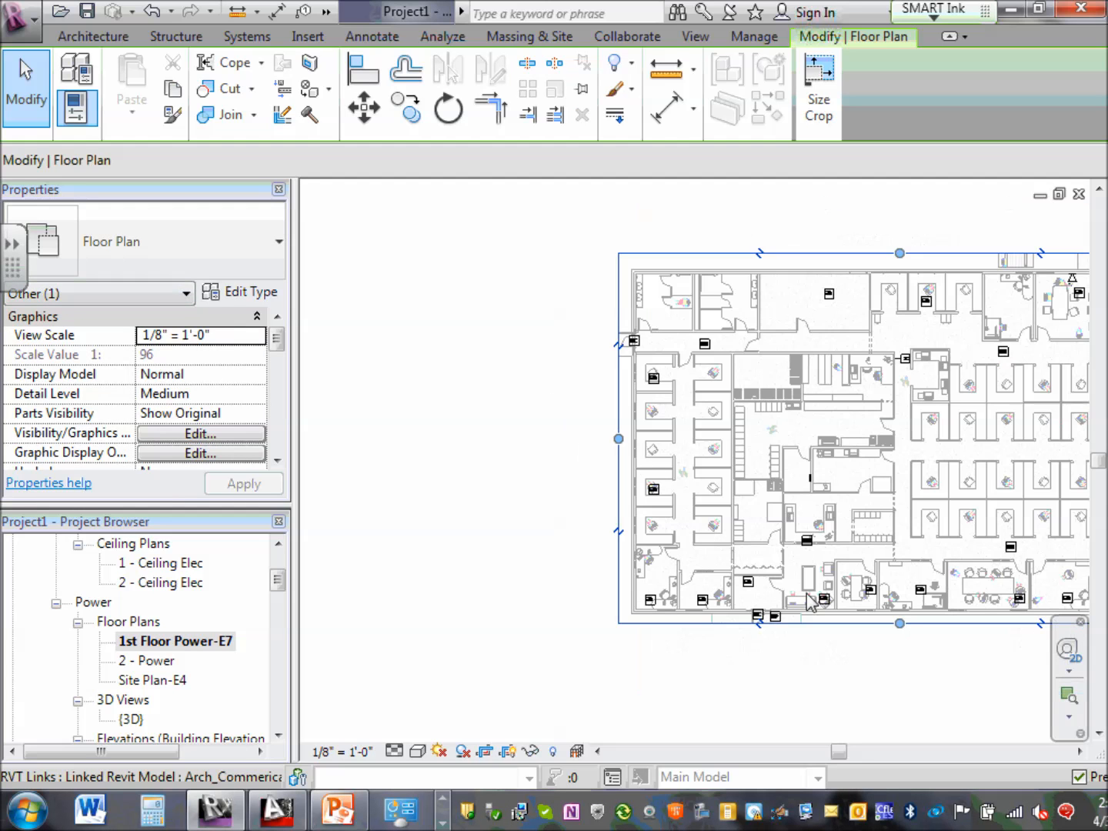
scroll(821, 658, up, 2)
scroll(639, 489, up, 3)
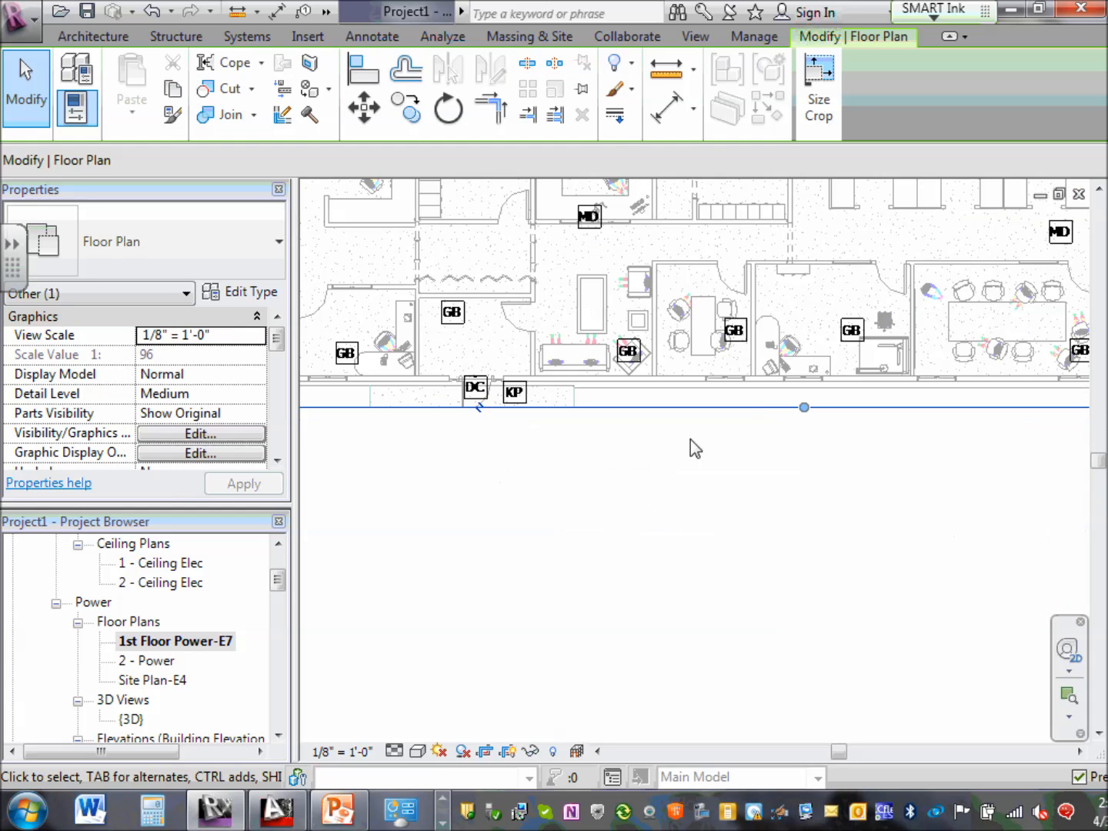
mouse_move(805, 409)
mouse_down()
mouse_move(795, 457)
mouse_move(803, 414)
mouse_up()
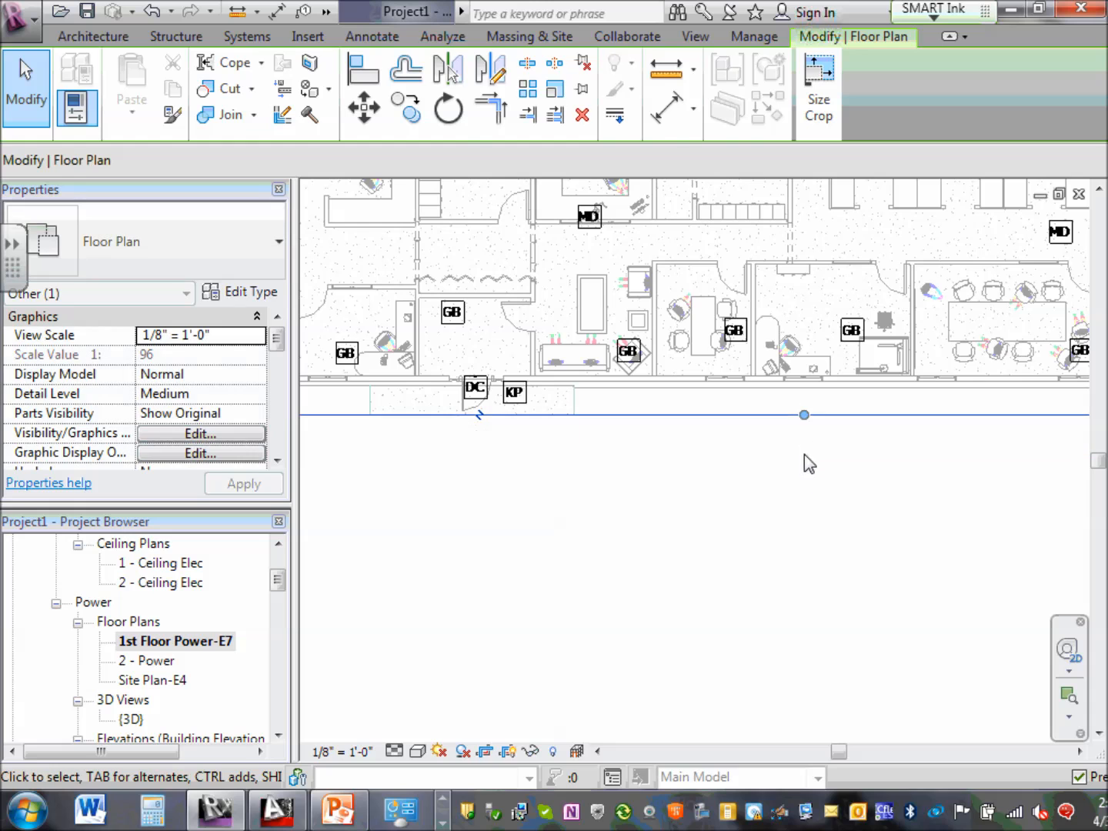
scroll(815, 504, down, 8)
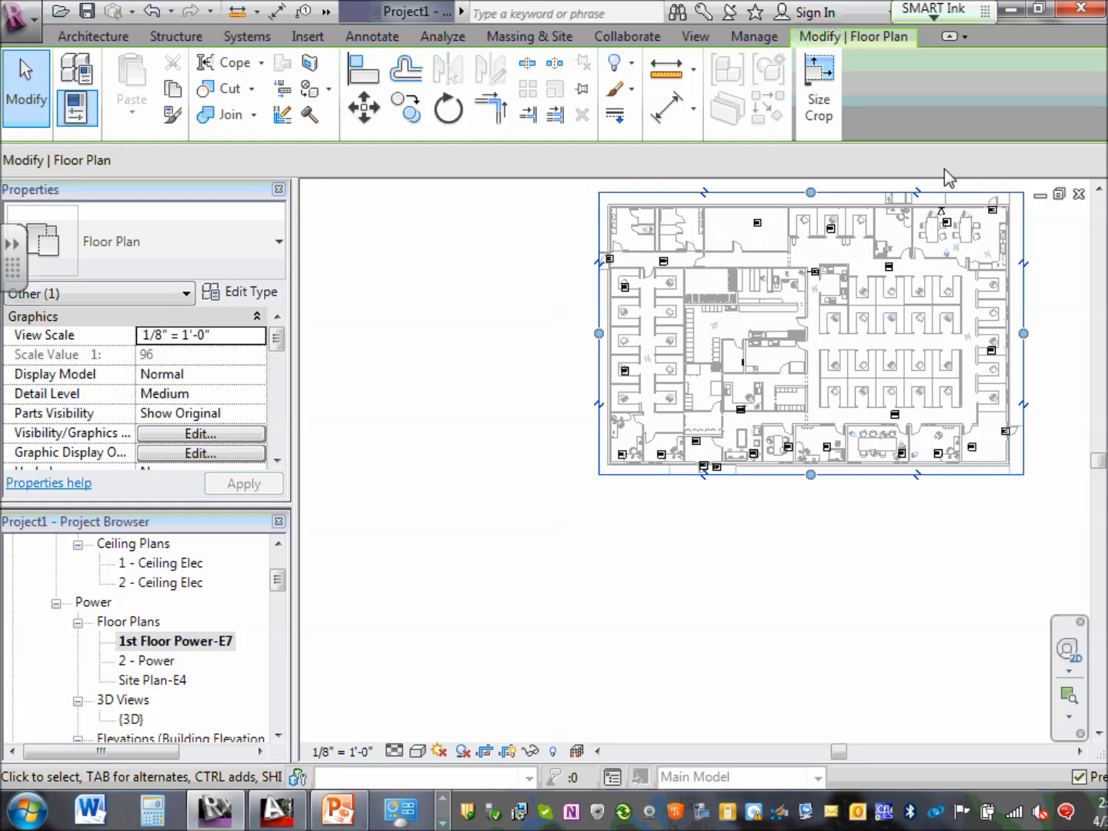
Fine-tune the north and east edges of the 1st Floor Power-E7 crop region to leave a small margin around the building, and deselect it.
scroll(944, 169, up, 4)
scroll(892, 207, up, 2)
scroll(634, 194, down, 5)
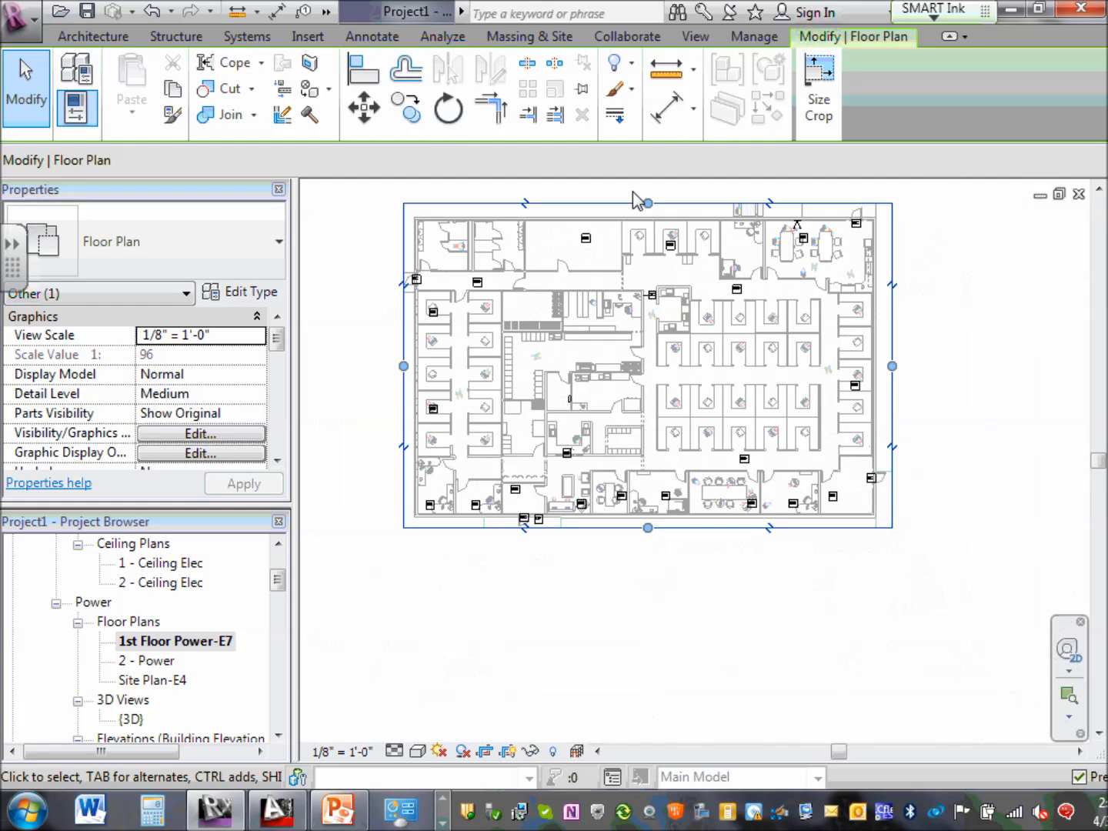
mouse_move(647, 205)
mouse_down()
mouse_move(644, 186)
mouse_move(646, 202)
mouse_up()
drag(892, 363, 898, 415)
click(831, 654)
scroll(900, 483, up, 2)
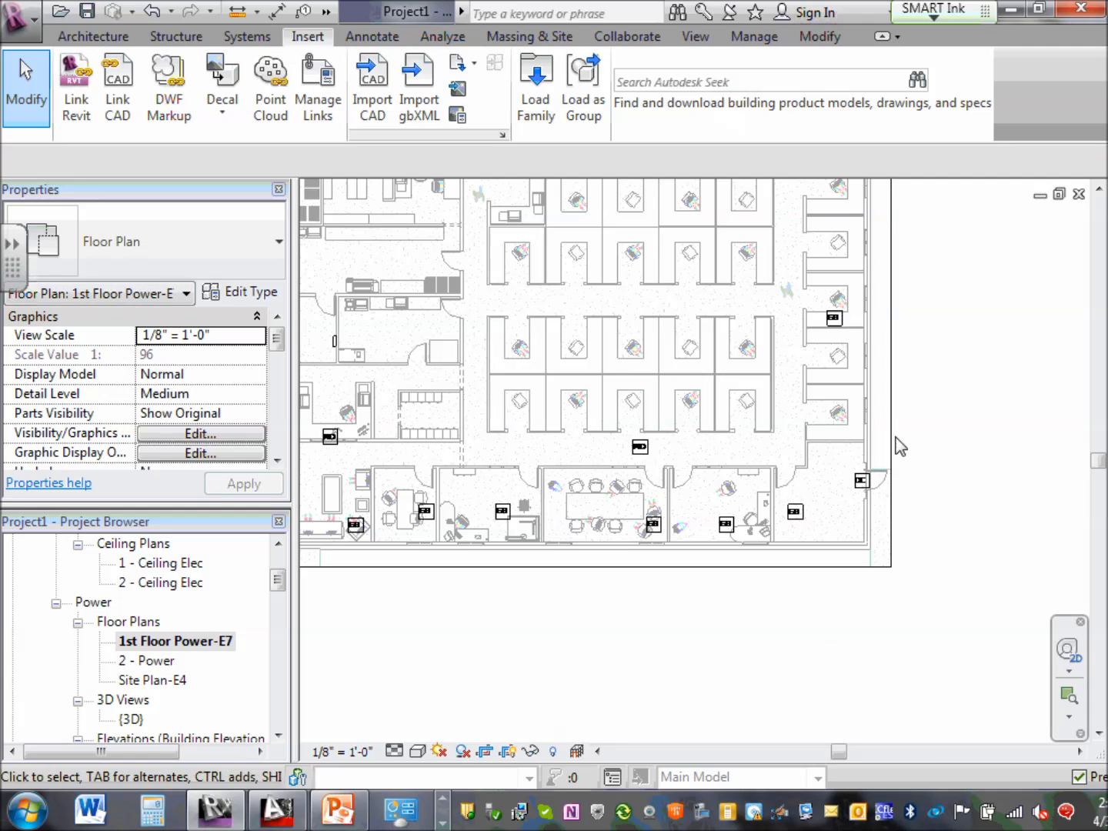
scroll(927, 488, down, 3)
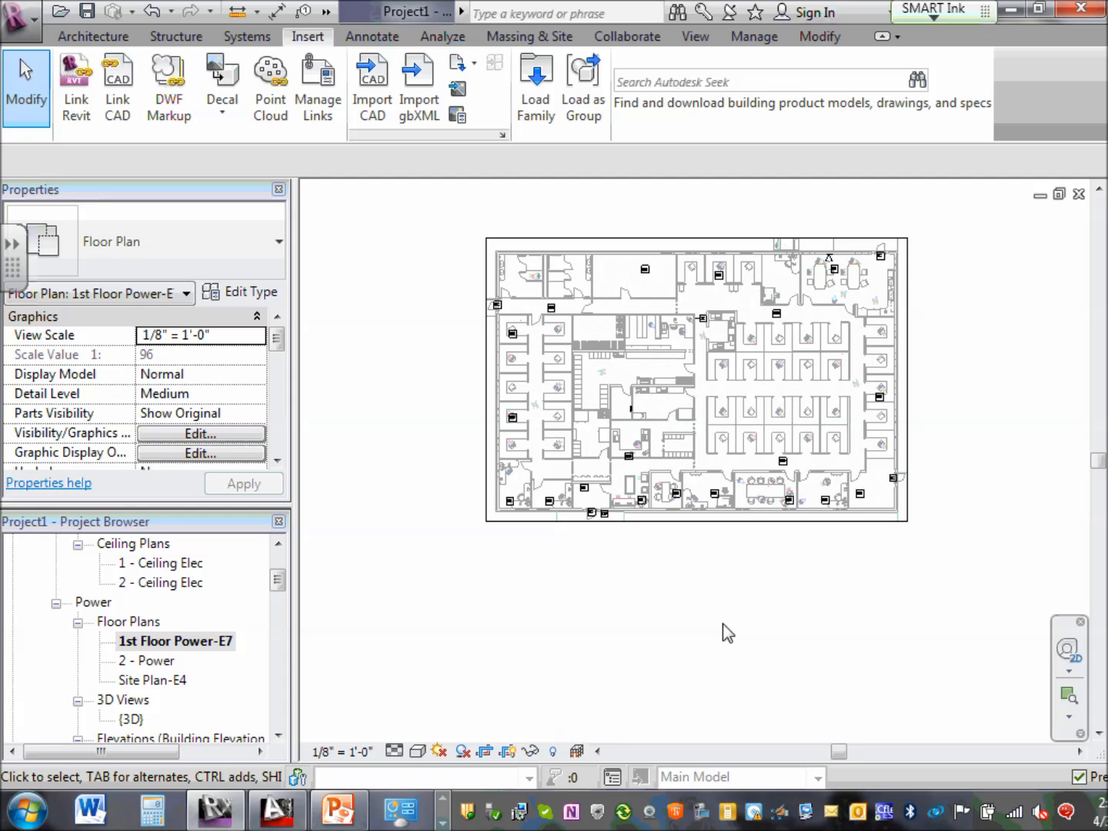
Open the Site Plan-E4 view, look at Layout1 and Layout2 in AutoCAD for comparison, and return to Revit.
double_click(148, 683)
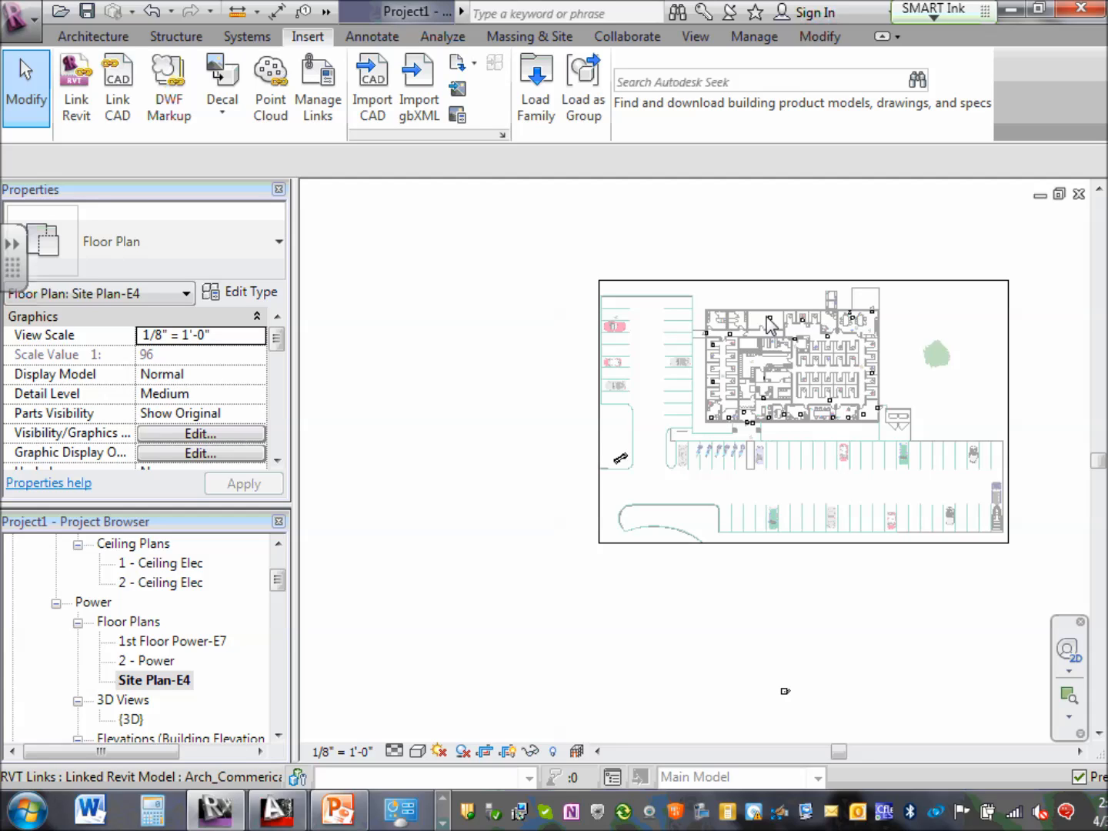
click(217, 811)
click(218, 813)
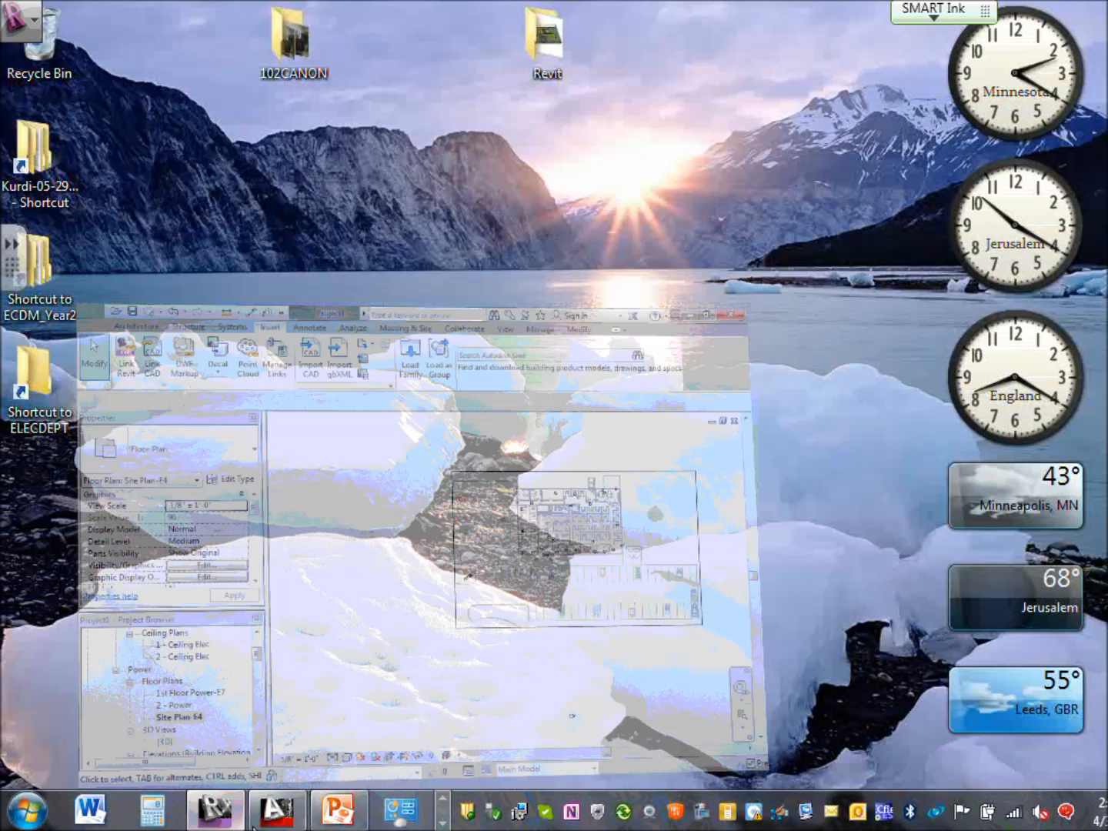
click(276, 809)
click(145, 696)
click(209, 696)
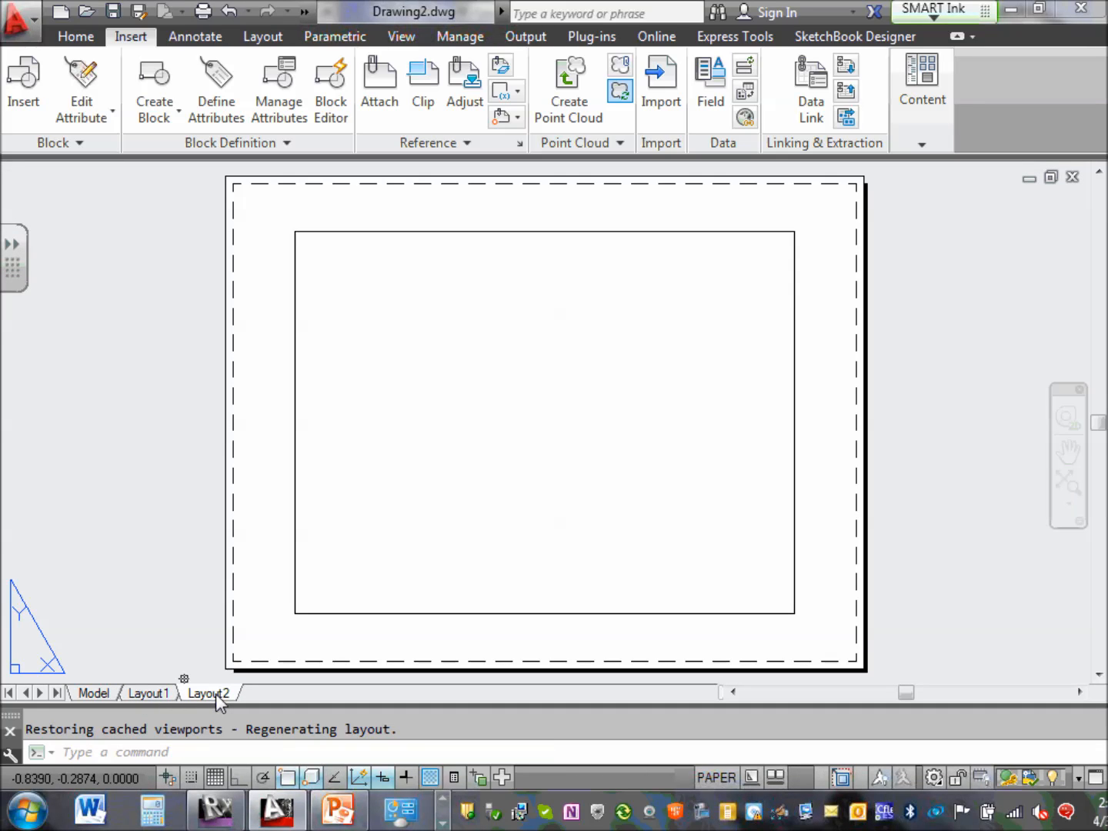
drag(142, 703, 144, 699)
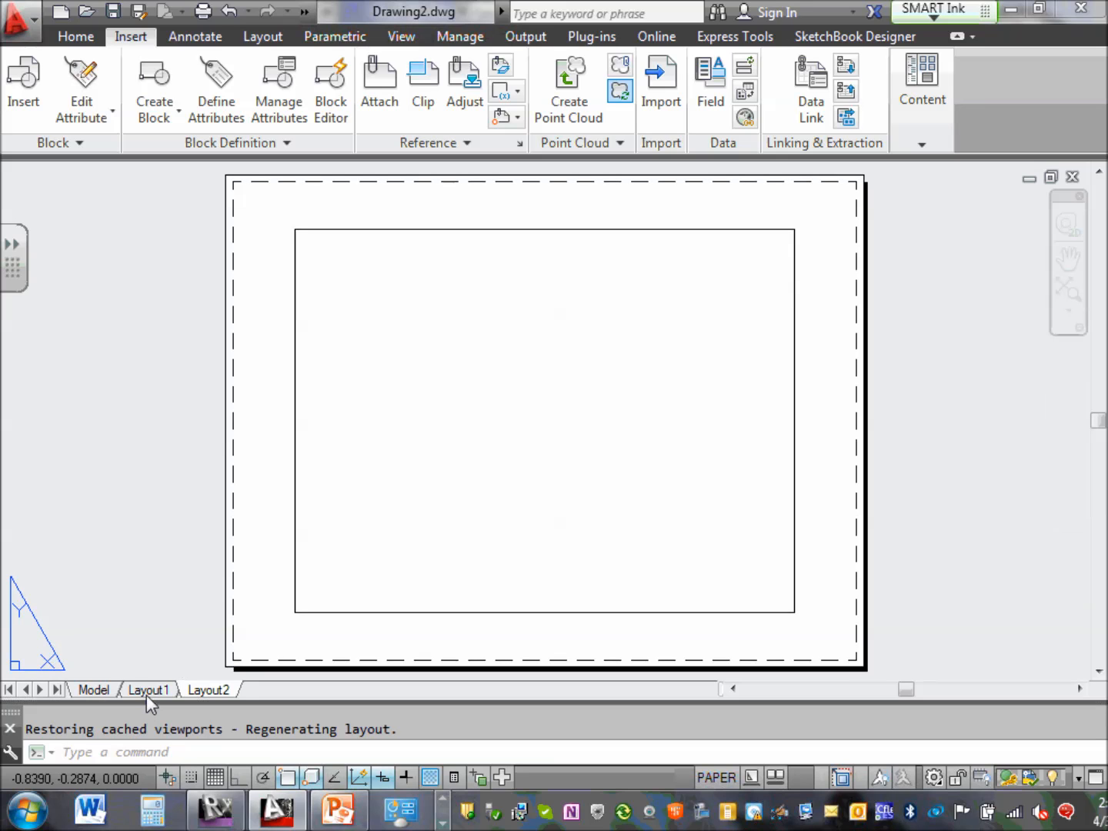
mouse_move(149, 694)
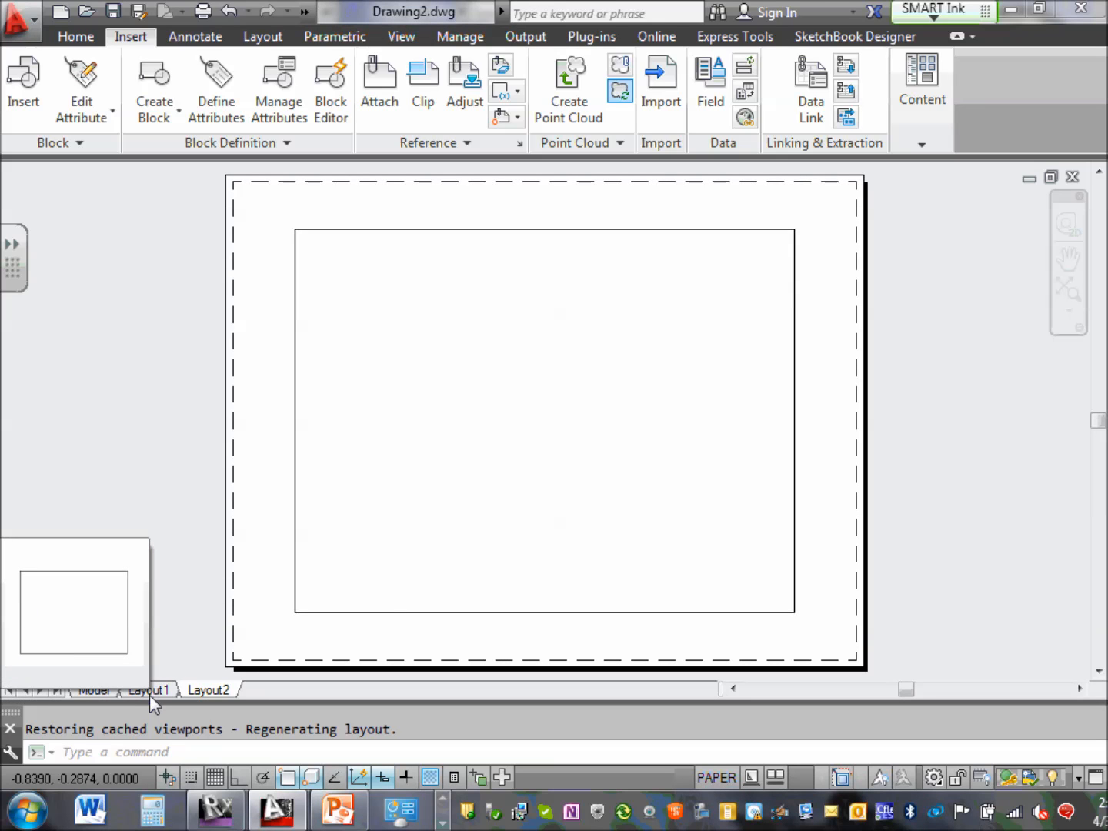
click(1010, 9)
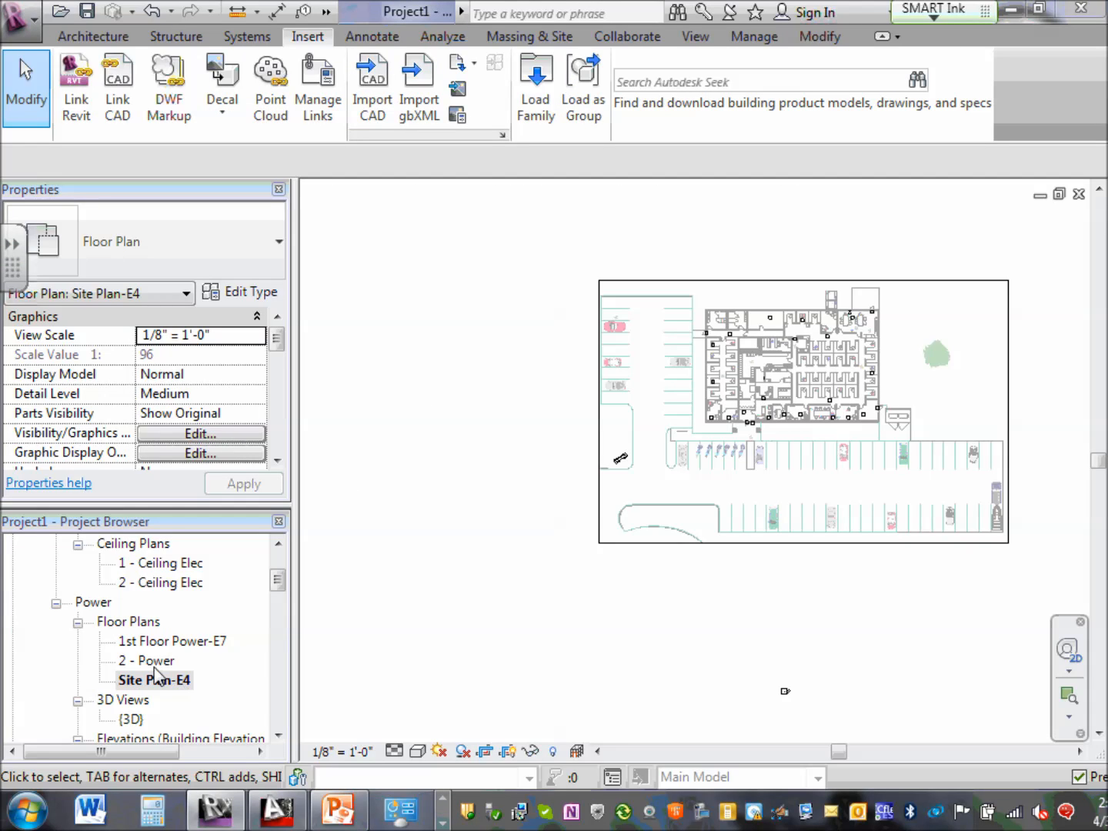
Duplicate the 1st Floor Power-E7 floor plan view with detailing.
double_click(156, 646)
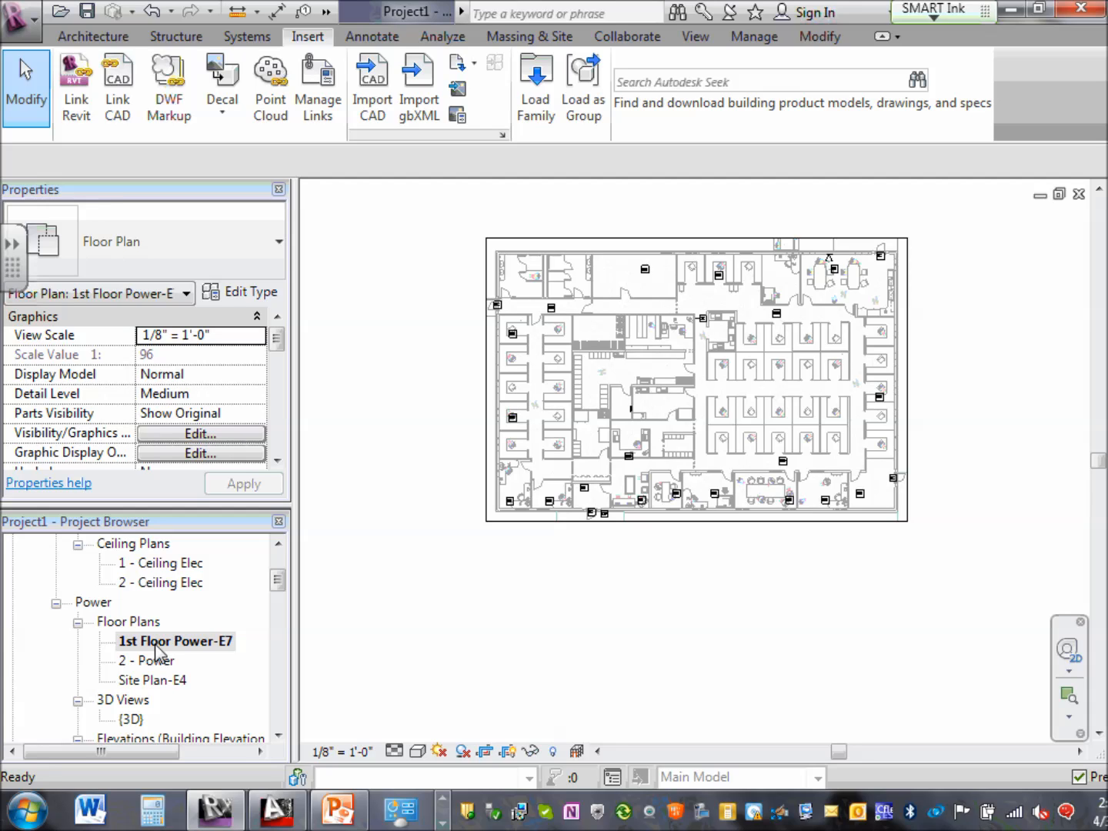
right_click(155, 646)
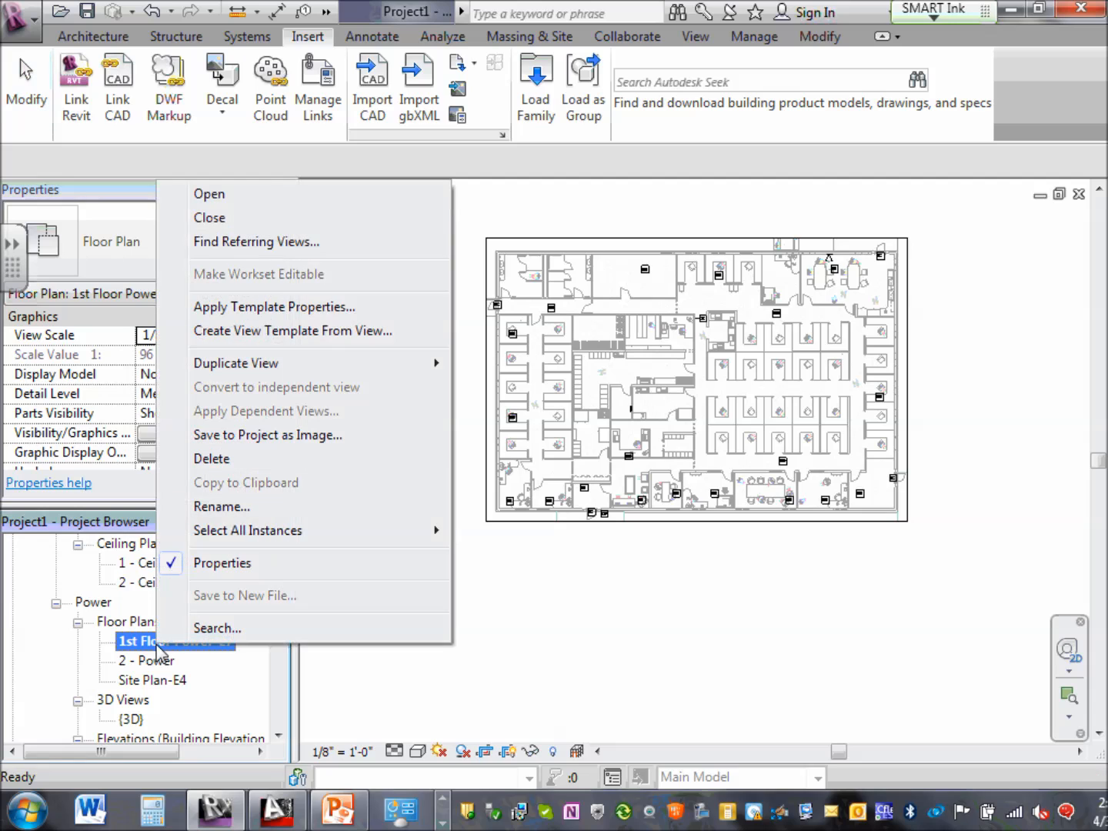
mouse_move(297, 365)
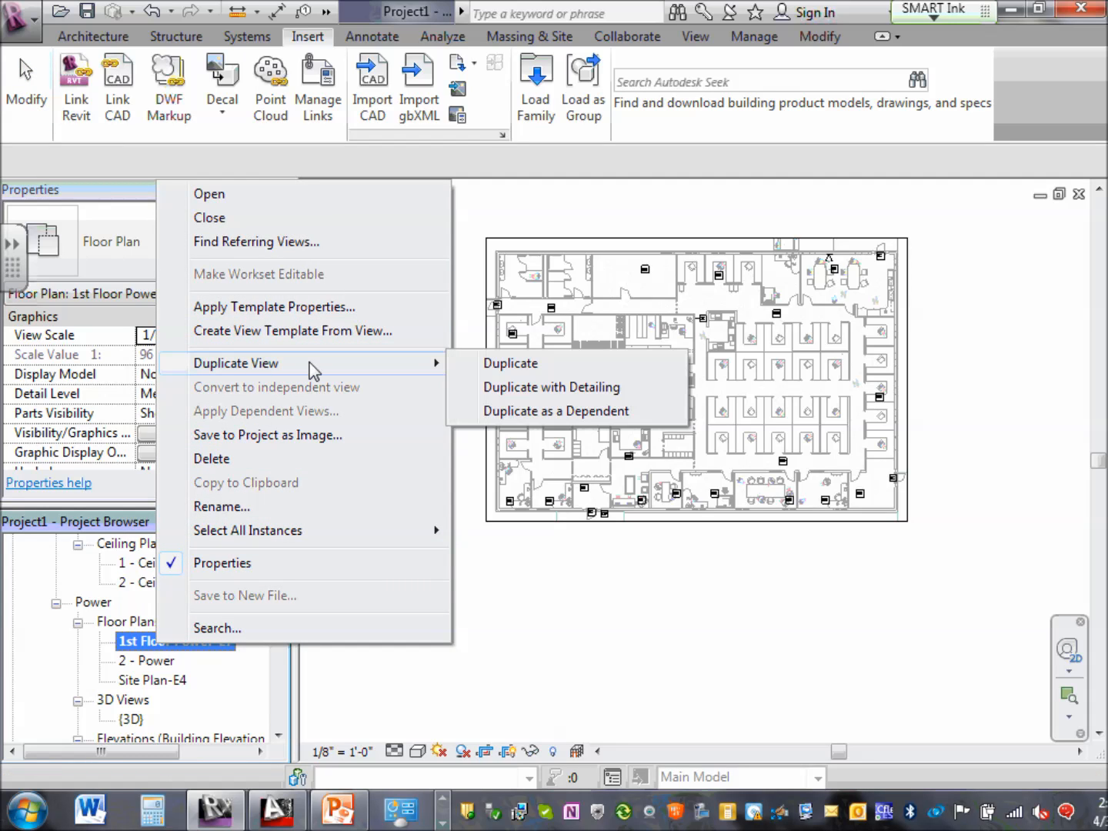
click(565, 387)
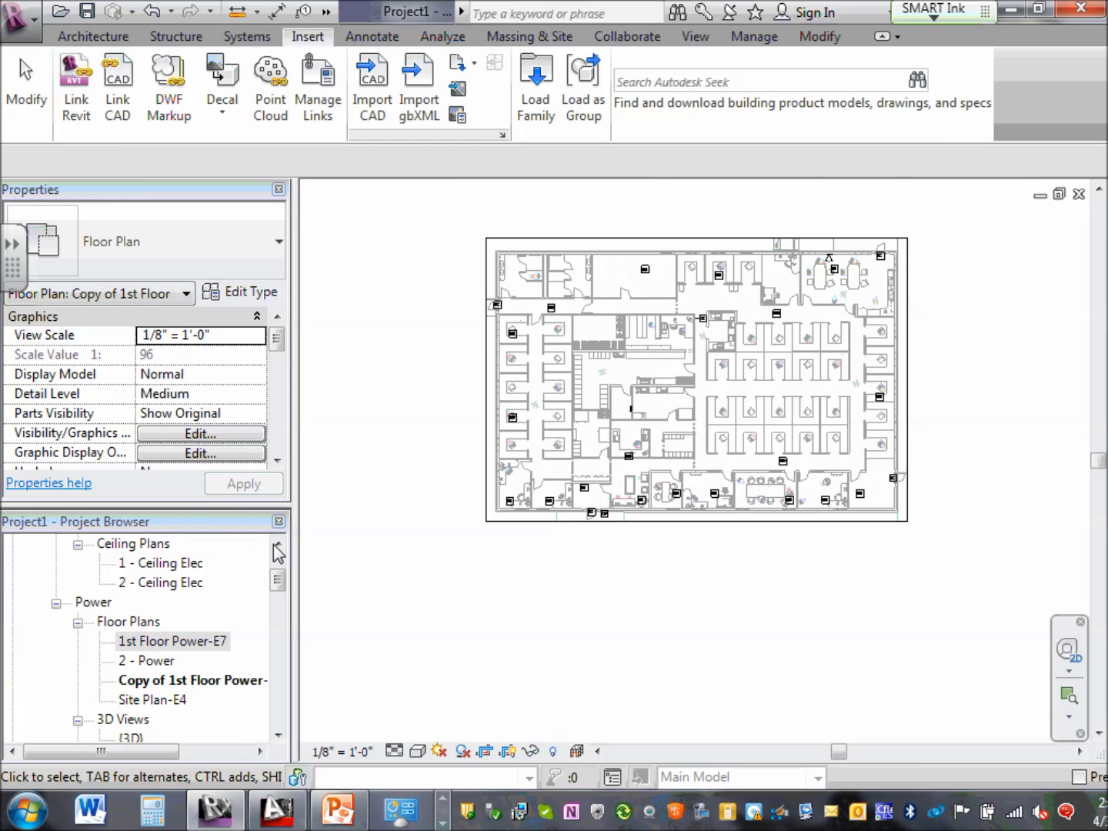
Rename the copy of the 1st floor power view as 1st Floor LV Systems-E9.
right_click(199, 693)
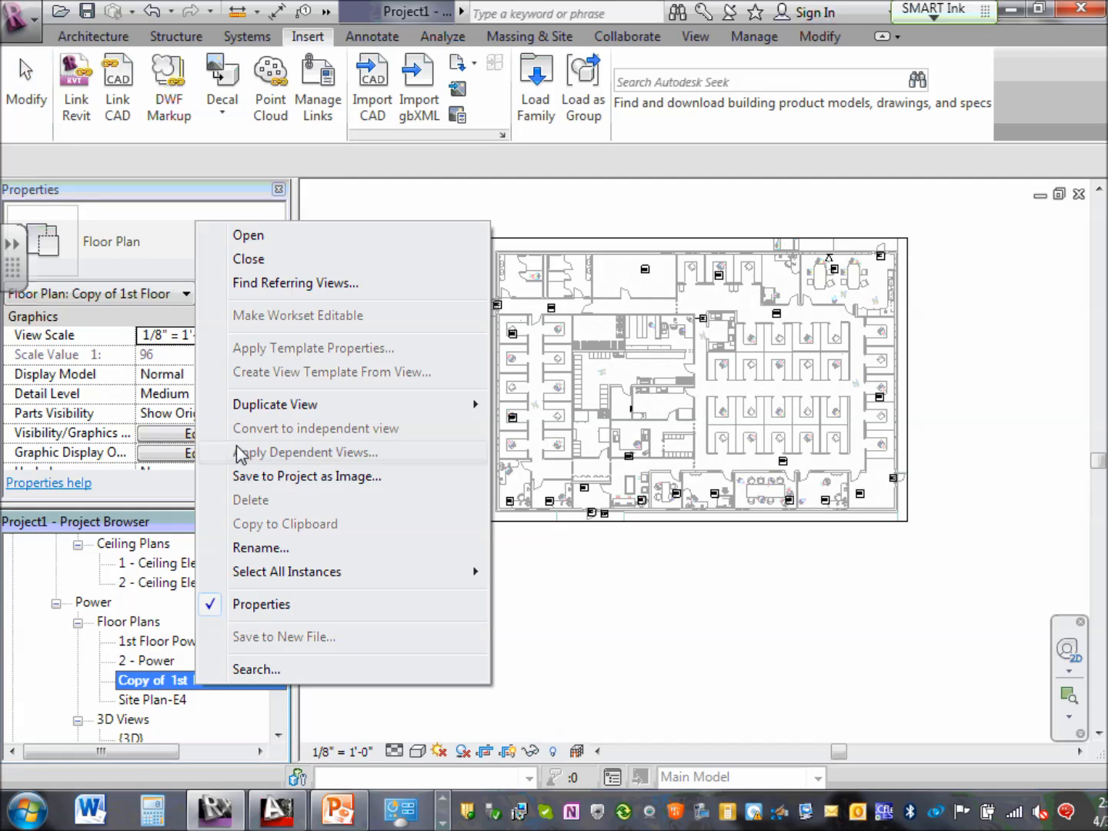
click(274, 548)
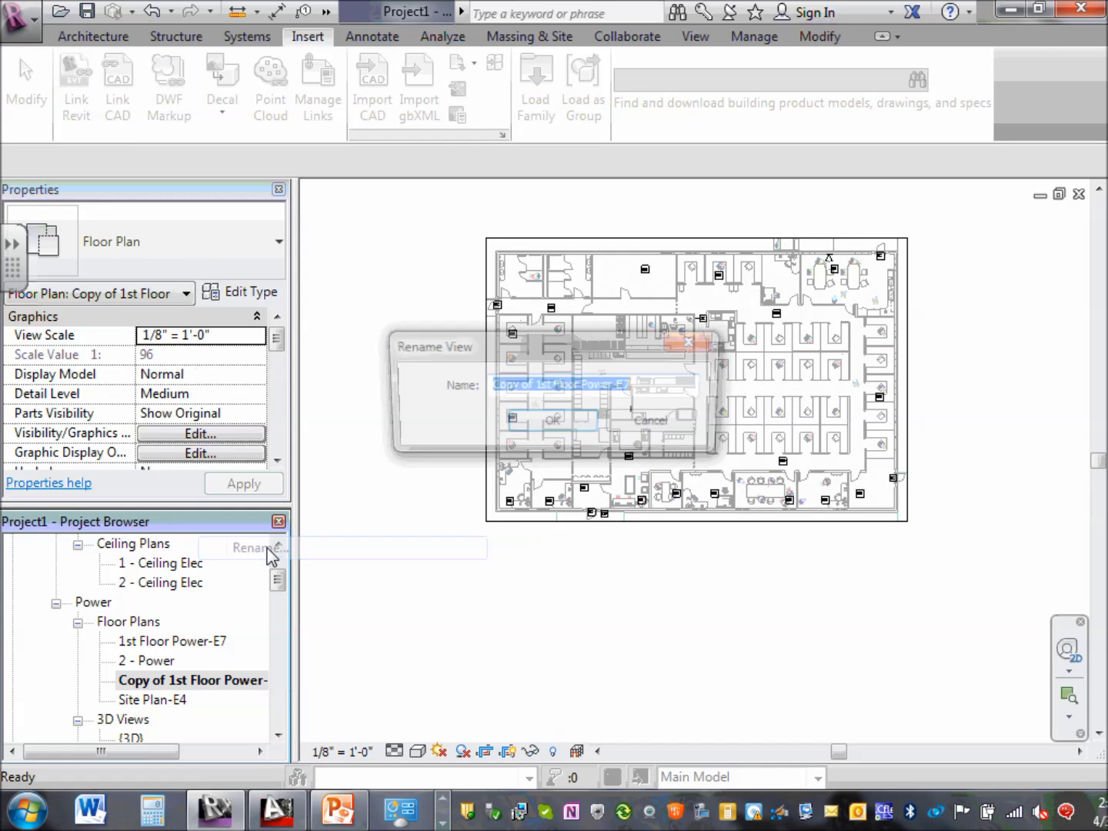
drag(532, 384, 434, 369)
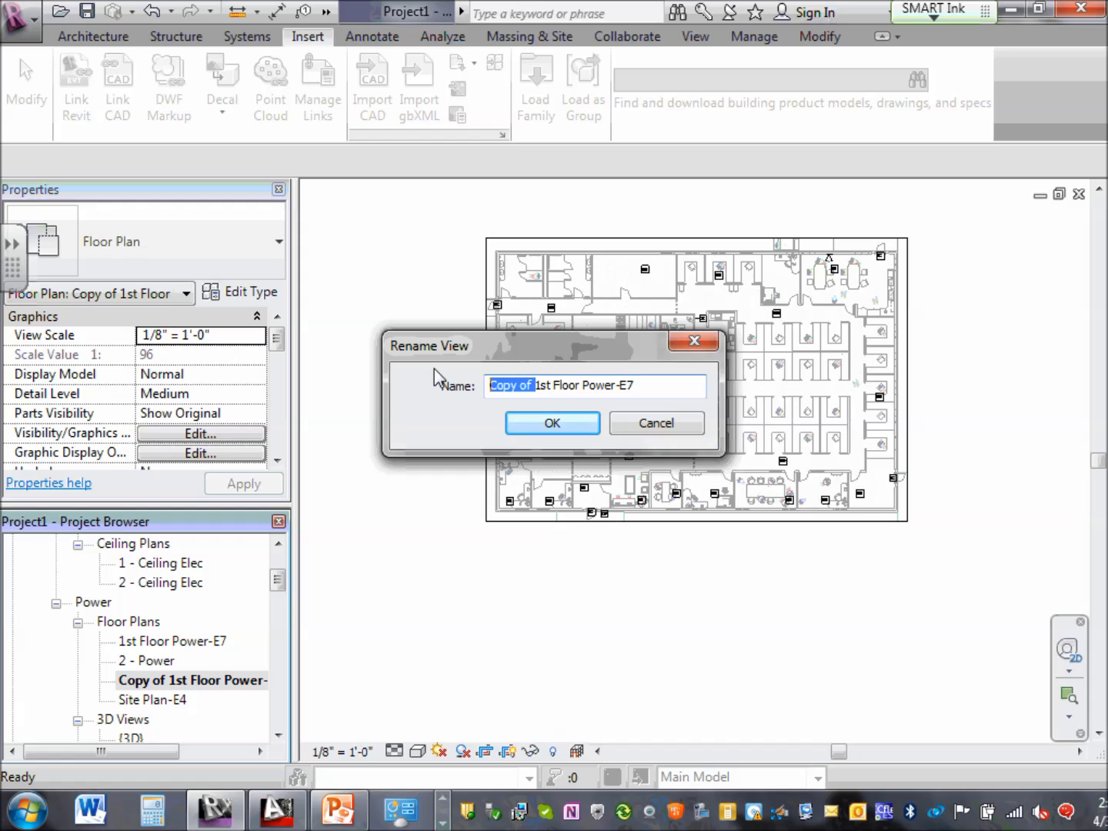
key(Delete)
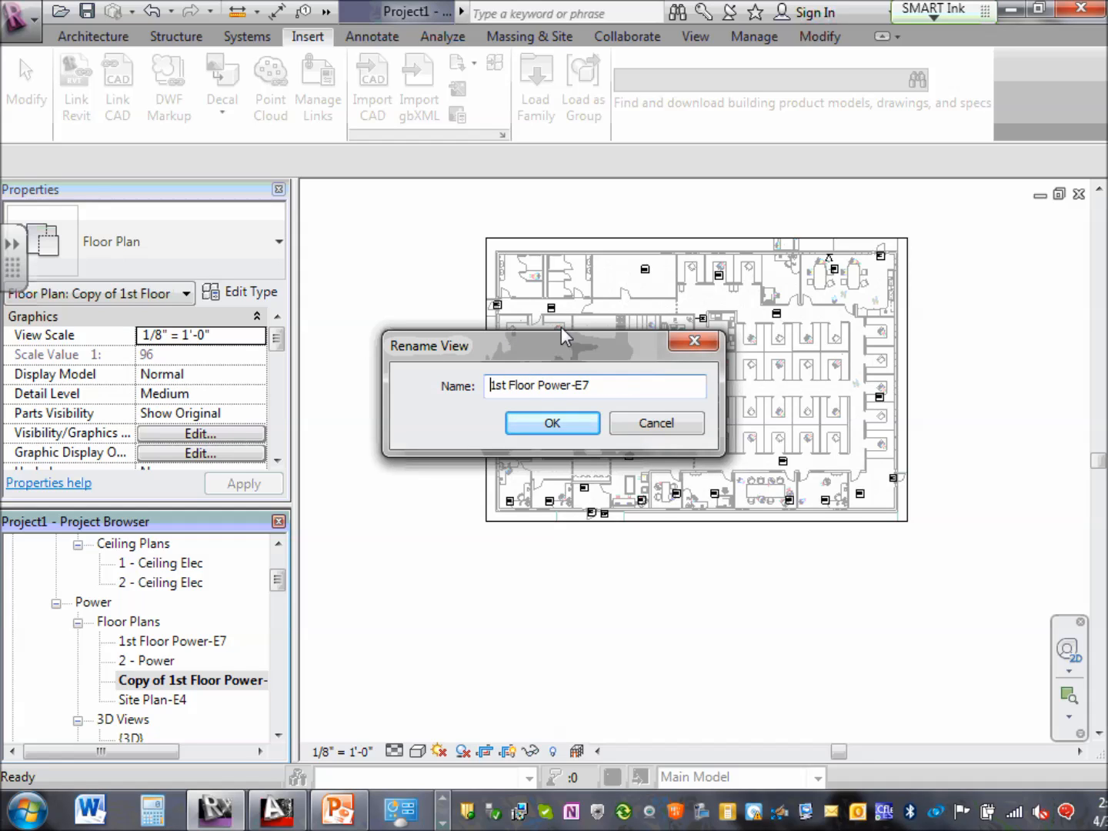
drag(538, 389, 576, 377)
text(LV Systems)
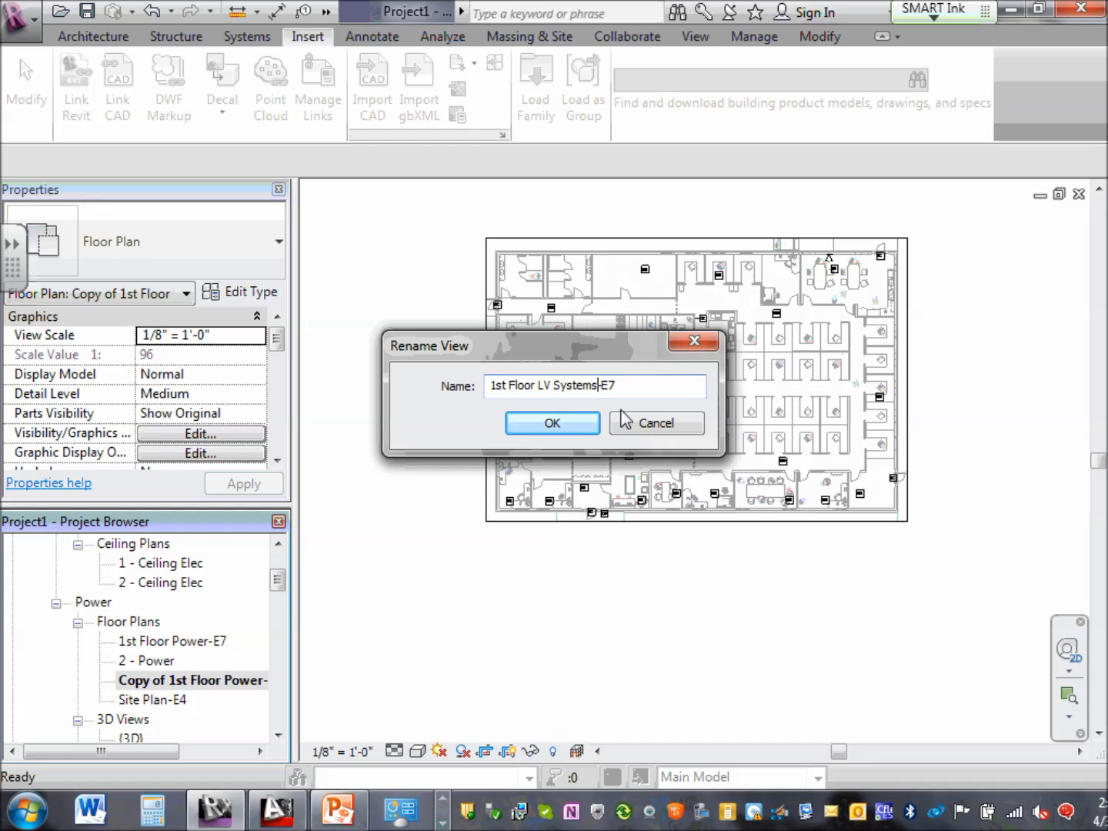
drag(611, 384, 628, 384)
text(9)
click(563, 416)
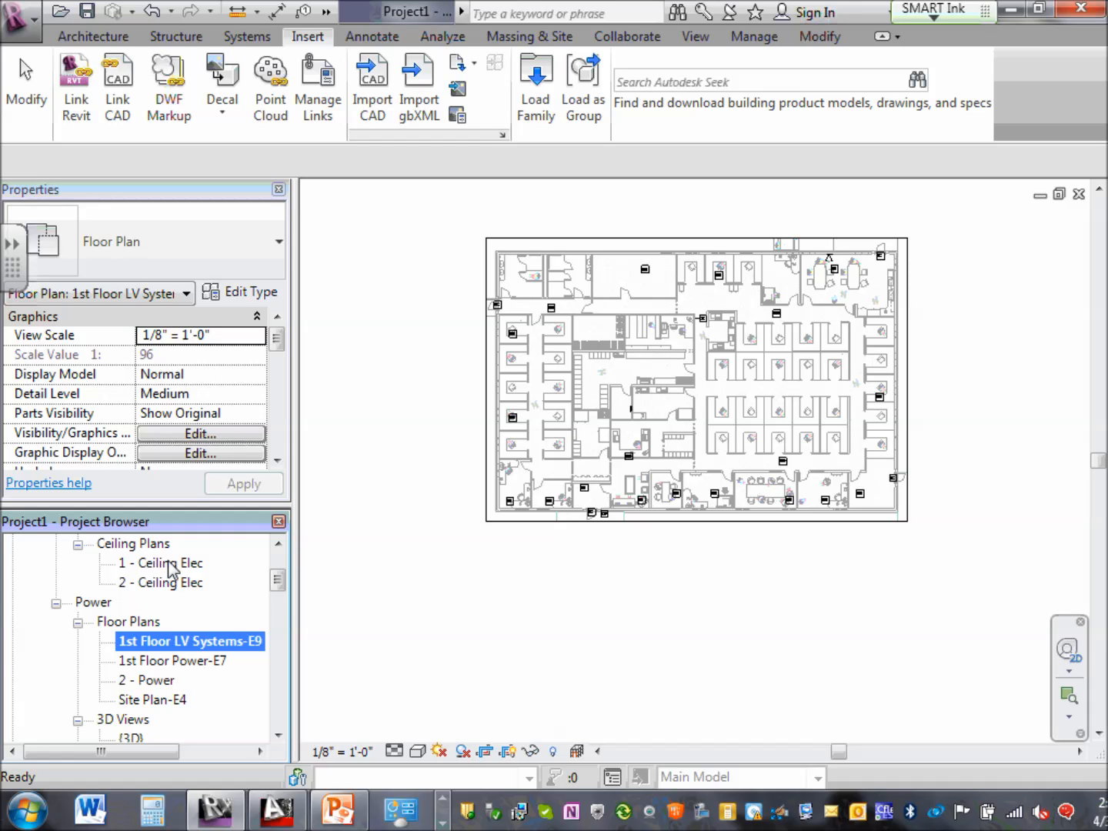
Check the 2 - Power floor plan and reopen 1st Floor Power-E7 at its northeast room with the two tables.
double_click(157, 681)
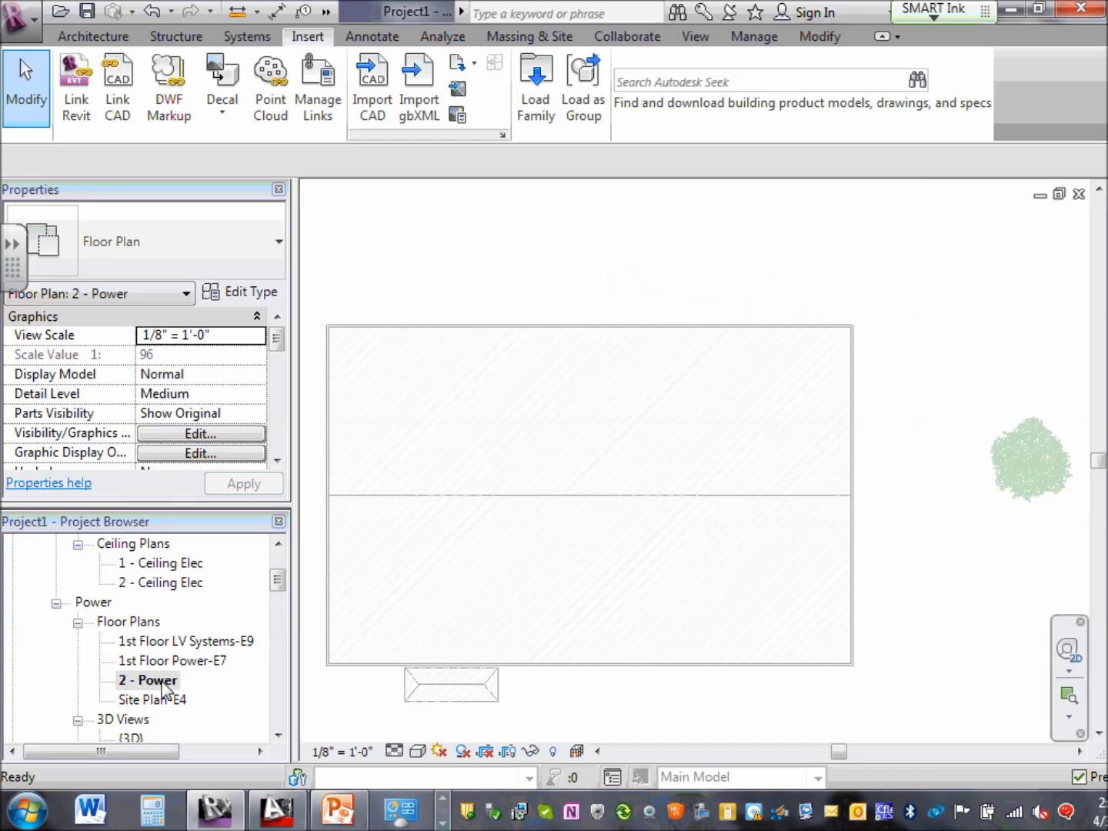
click(171, 641)
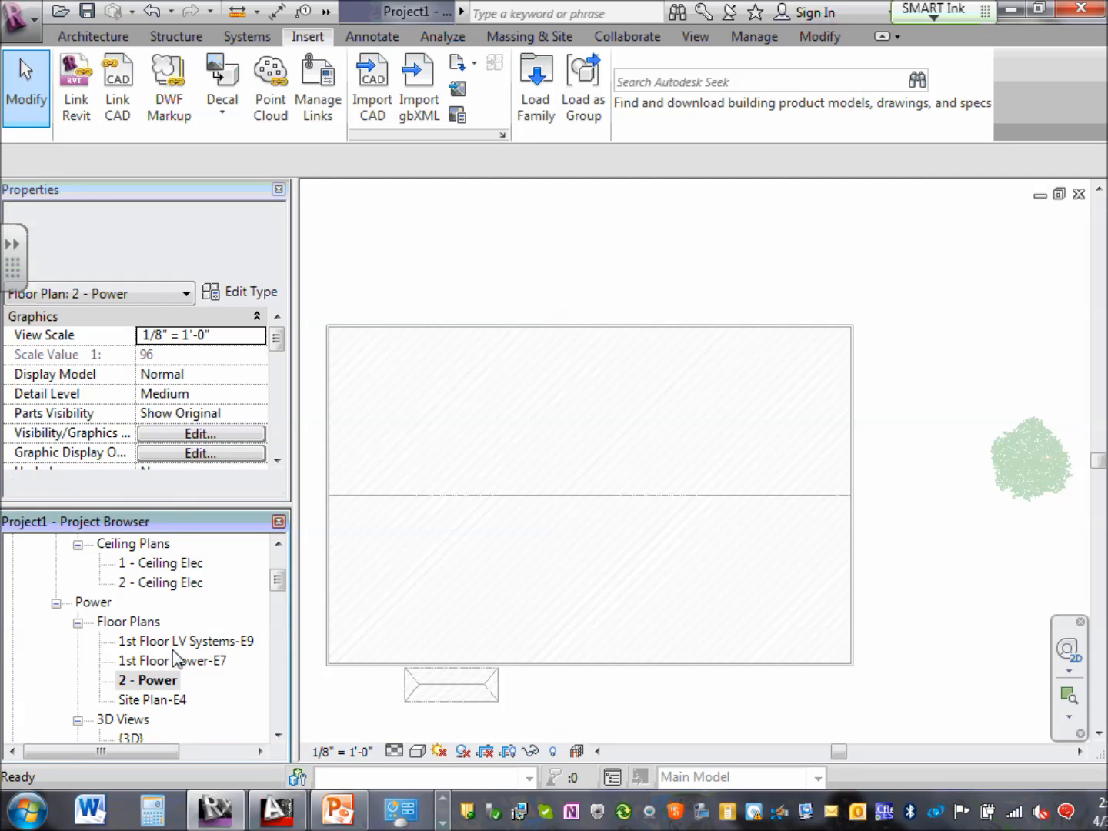
double_click(174, 665)
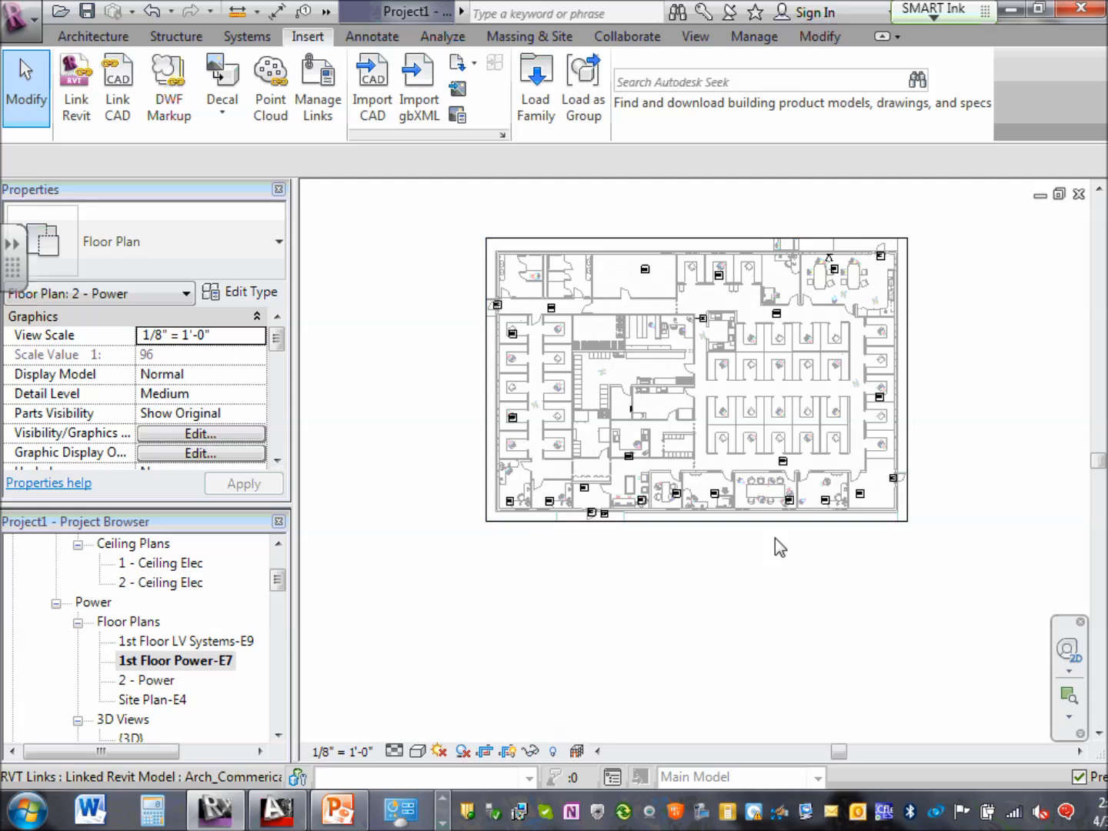
click(1070, 705)
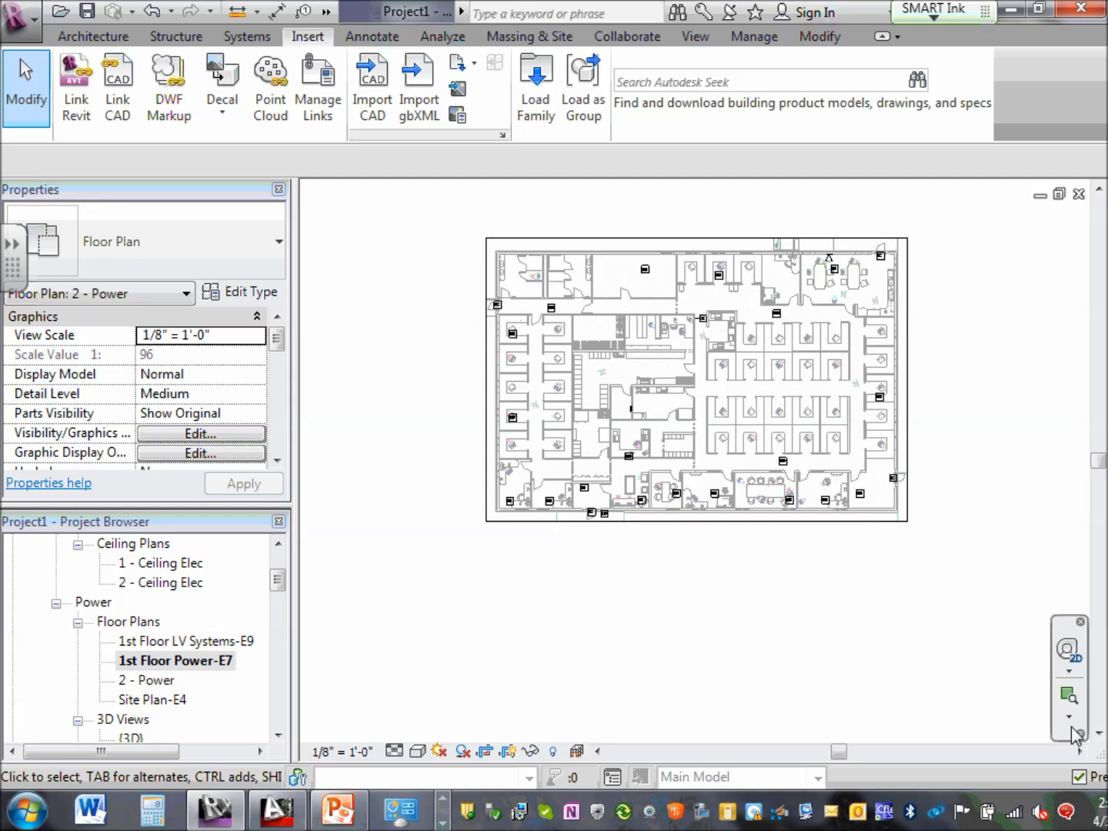
click(1063, 692)
mouse_move(768, 223)
mouse_down()
mouse_move(847, 266)
mouse_move(916, 339)
mouse_up()
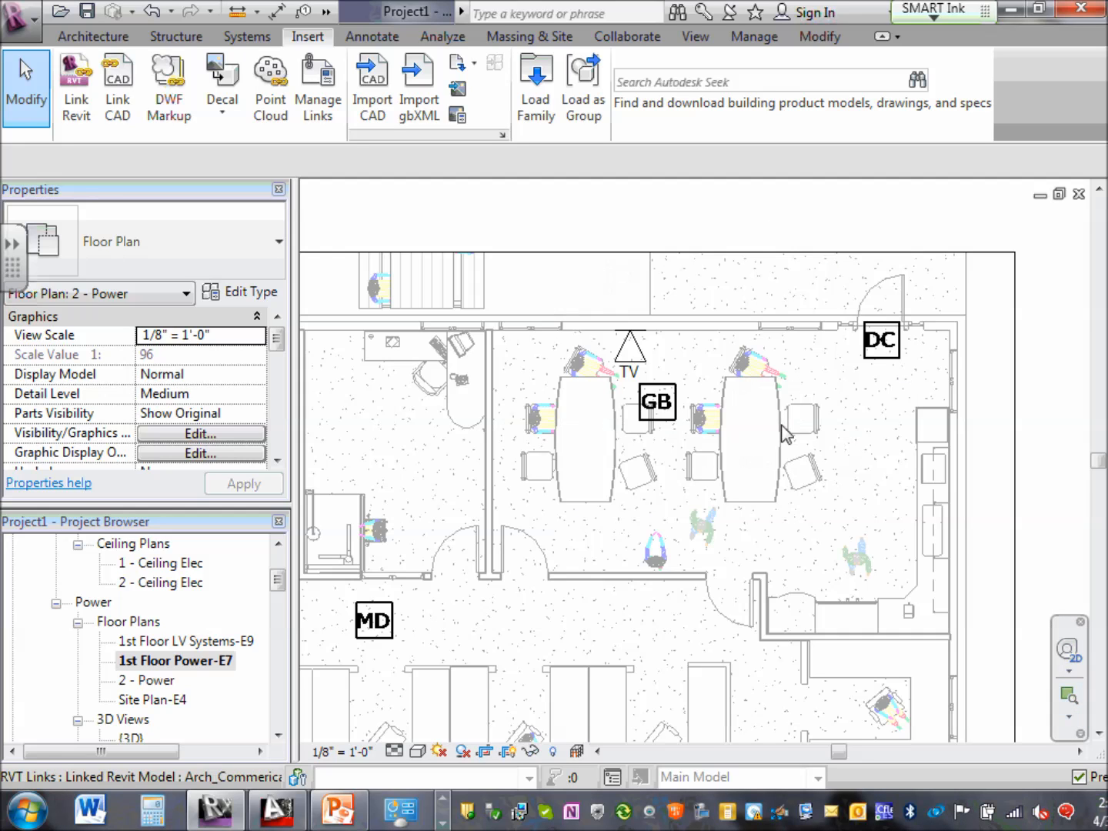
scroll(698, 360, up, 2)
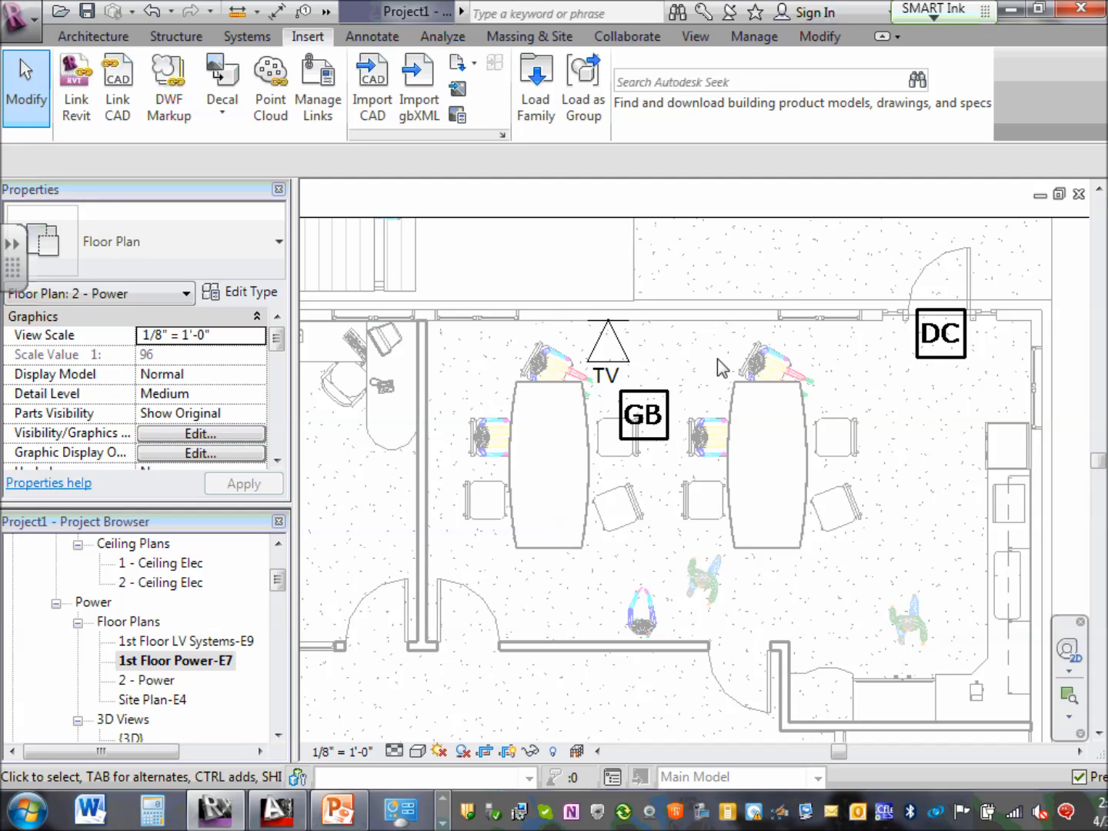
scroll(717, 358, down, 2)
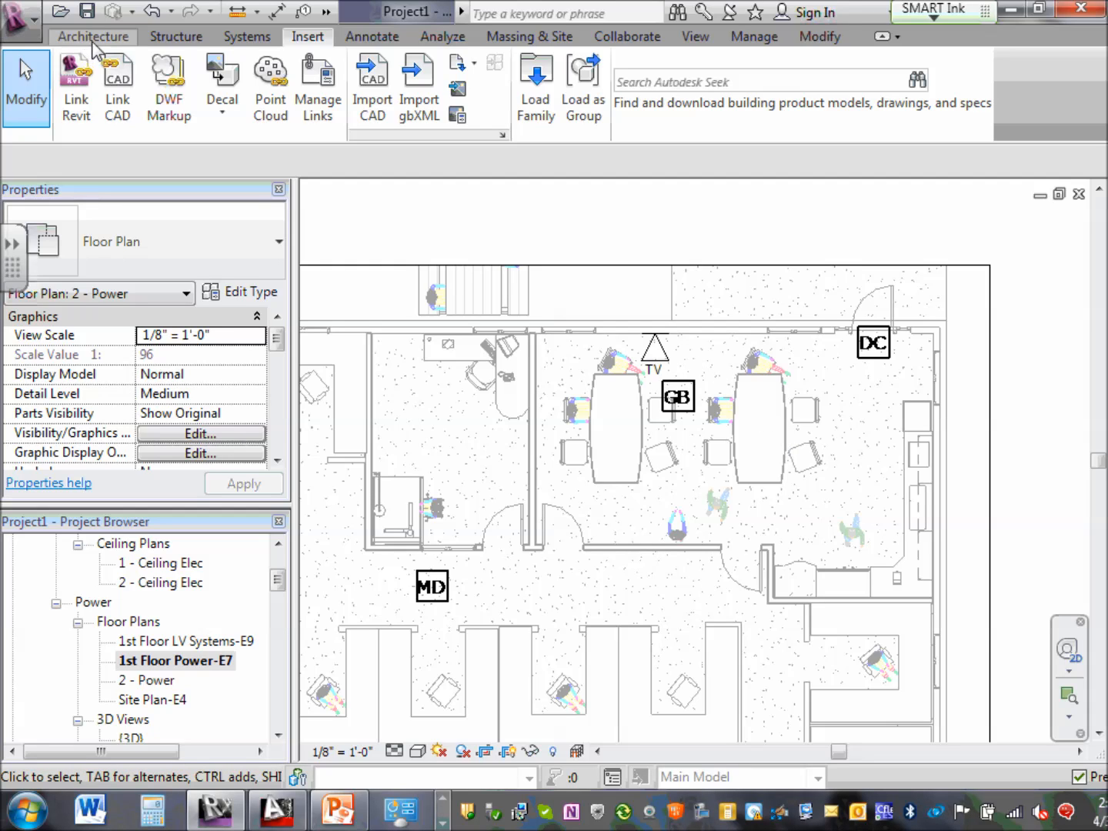
Expand the Electrical Fixtures families in the project and select the Standard type of the Duplex Receptacle.
click(279, 584)
mouse_move(278, 585)
mouse_down()
mouse_move(279, 710)
mouse_move(261, 552)
mouse_move(285, 633)
mouse_move(290, 724)
mouse_move(277, 722)
mouse_move(273, 654)
mouse_up()
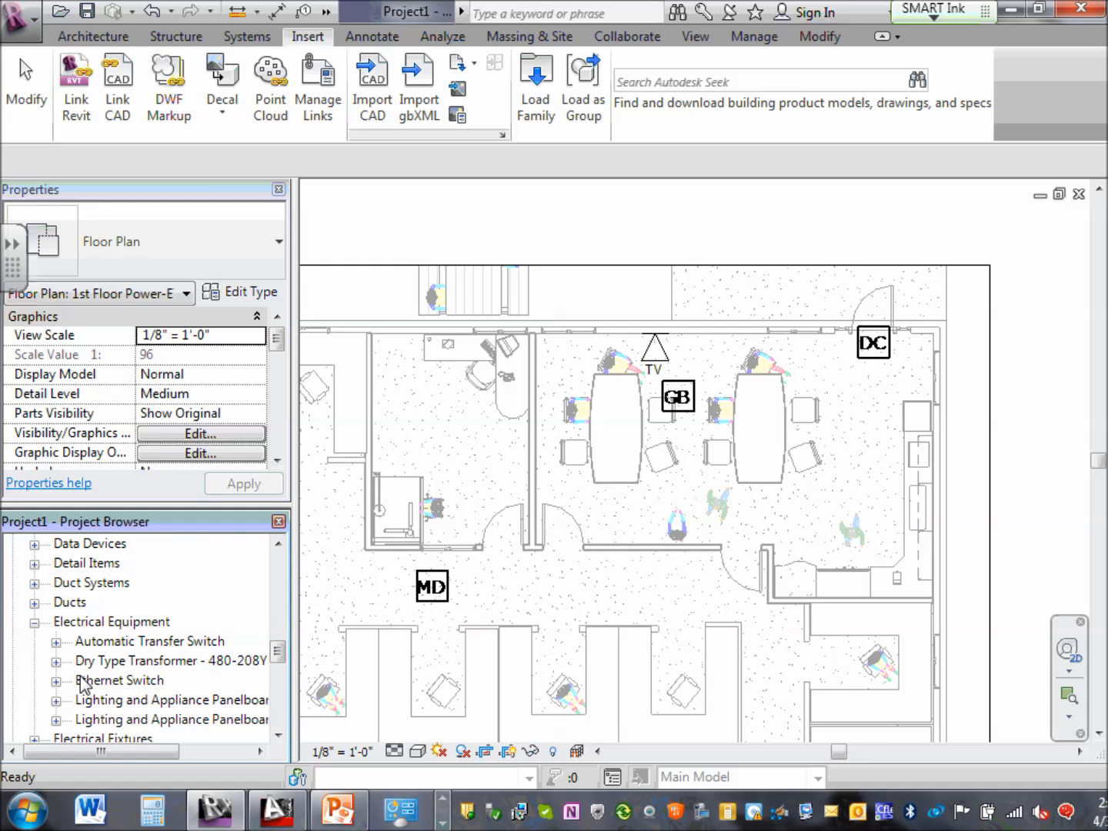
scroll(82, 674, down, 2)
click(34, 641)
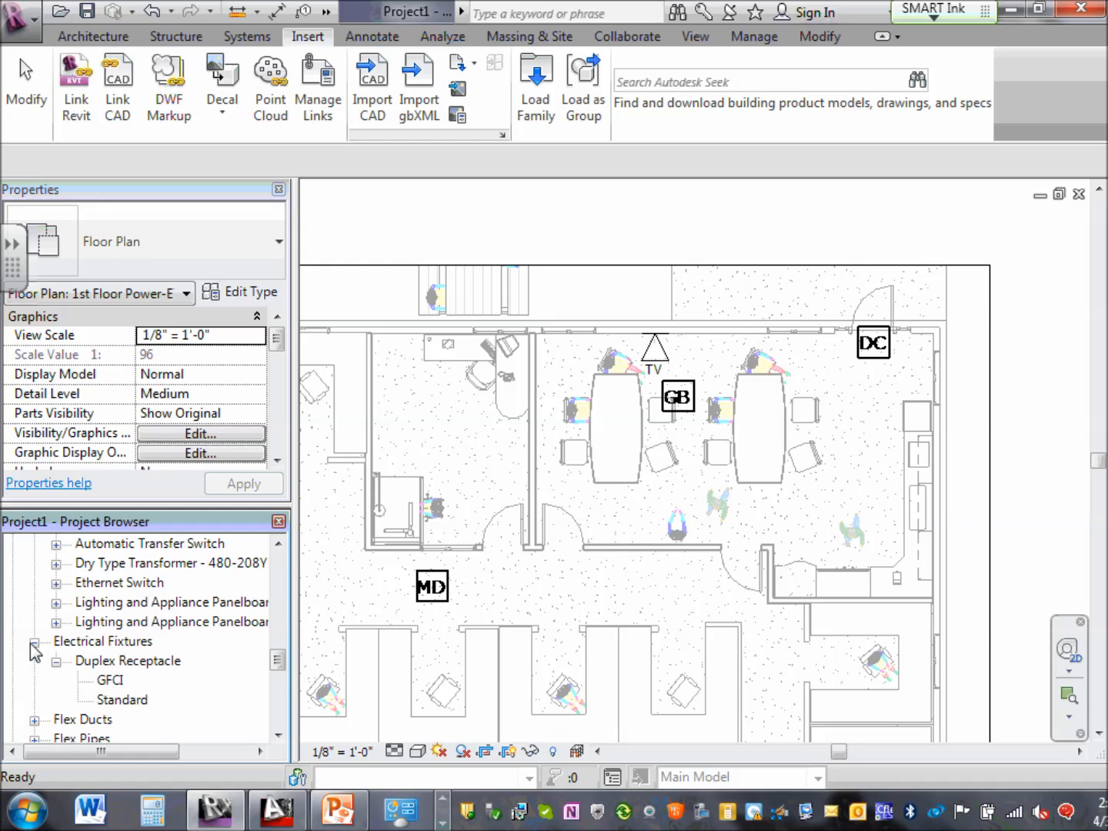
scroll(85, 658, down, 1)
click(121, 662)
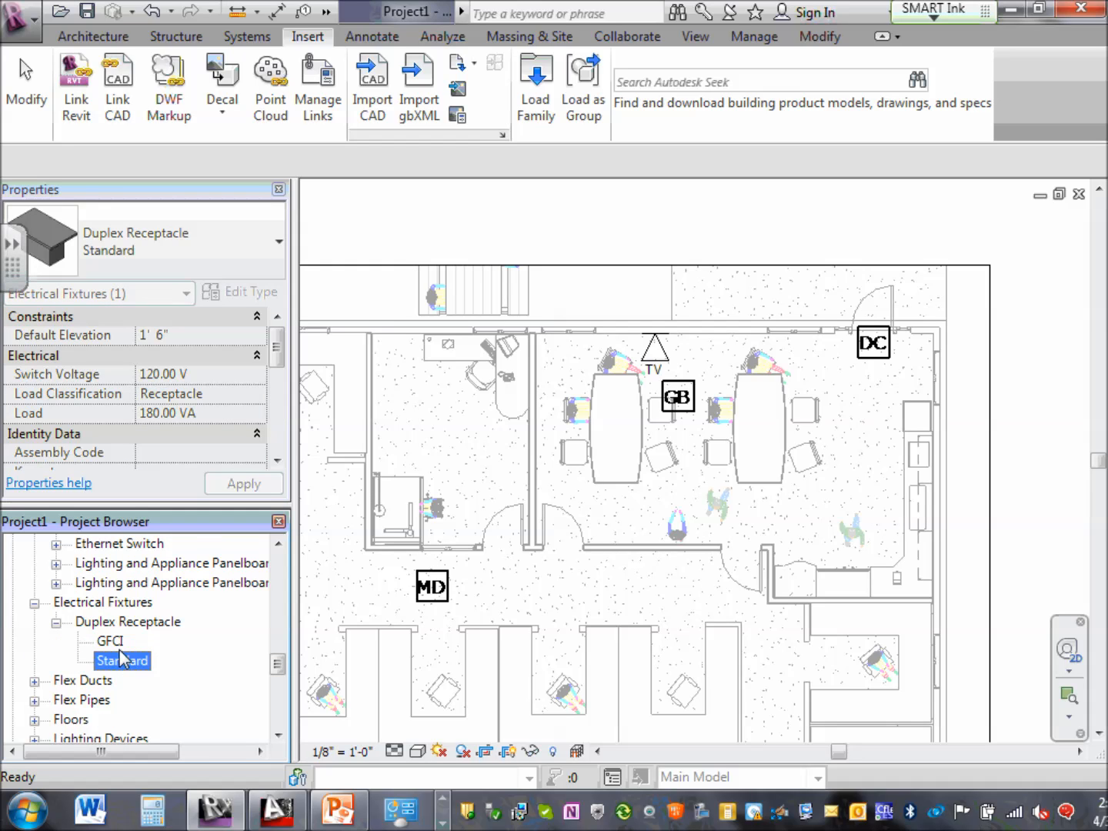
click(120, 643)
click(126, 663)
click(120, 643)
click(123, 663)
drag(117, 661, 754, 408)
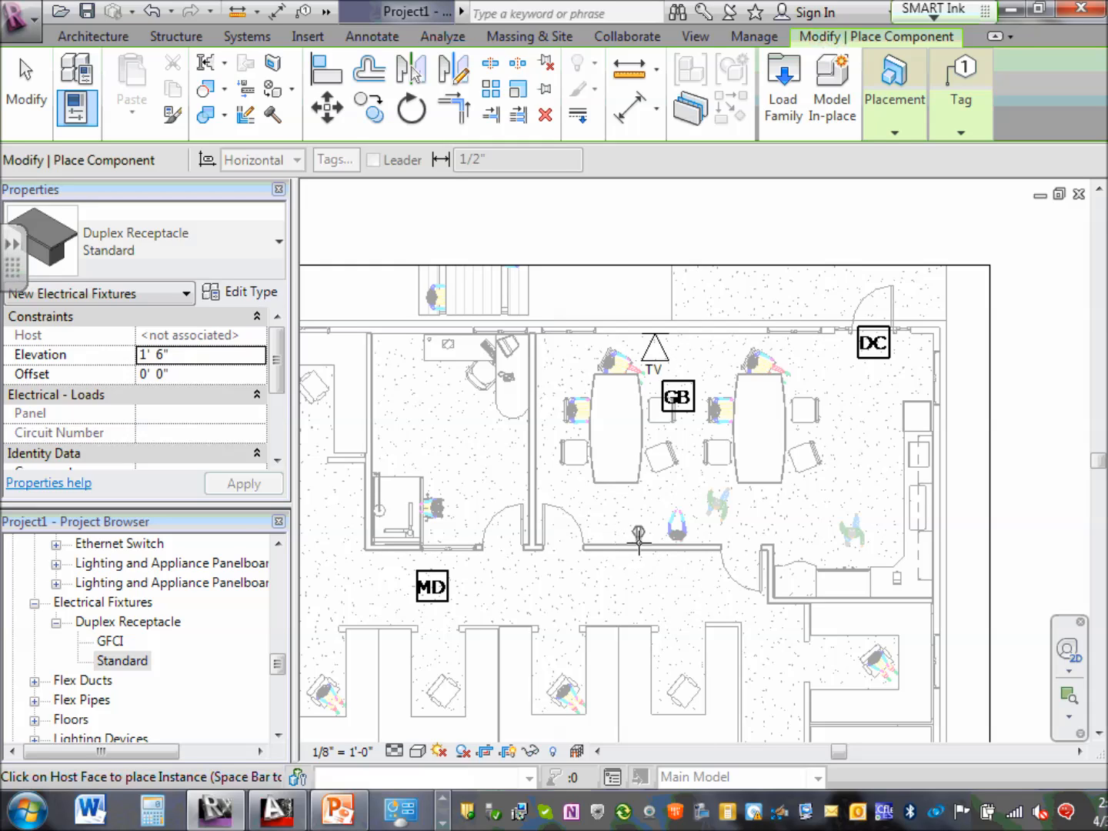
scroll(638, 535, up, 2)
scroll(638, 535, up, 2)
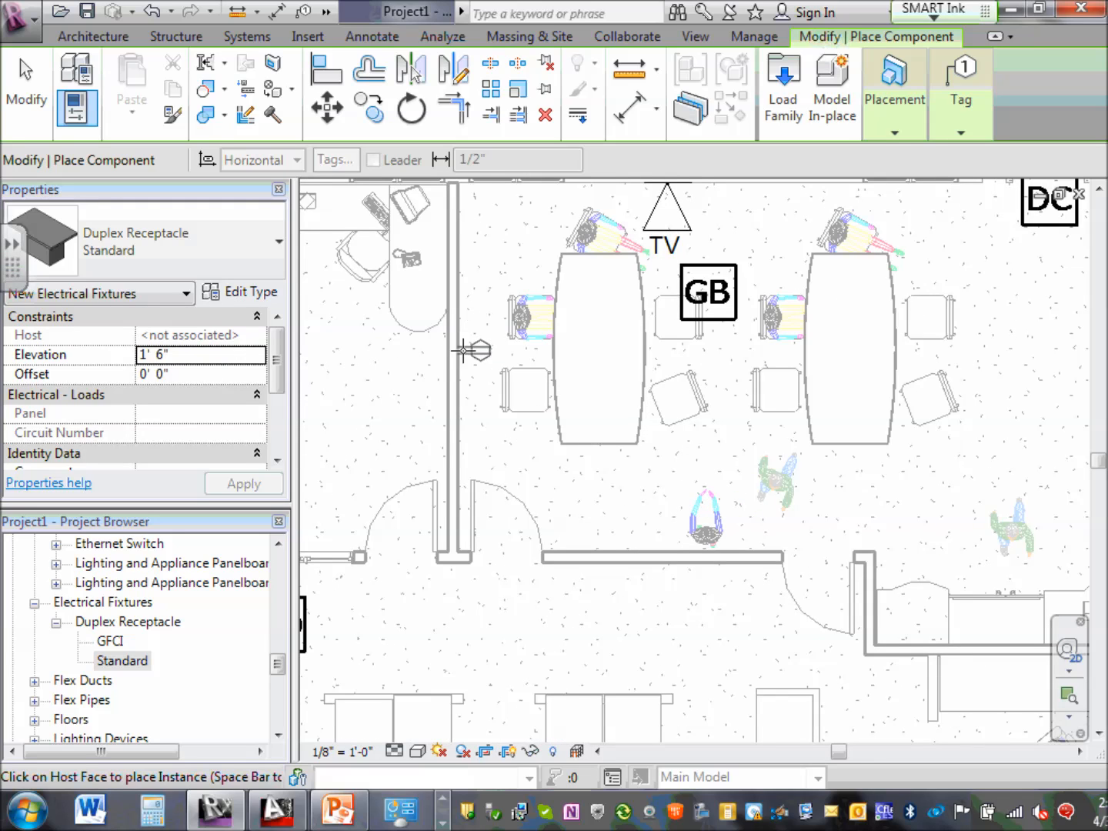
scroll(467, 350, down, 3)
scroll(630, 350, down, 1)
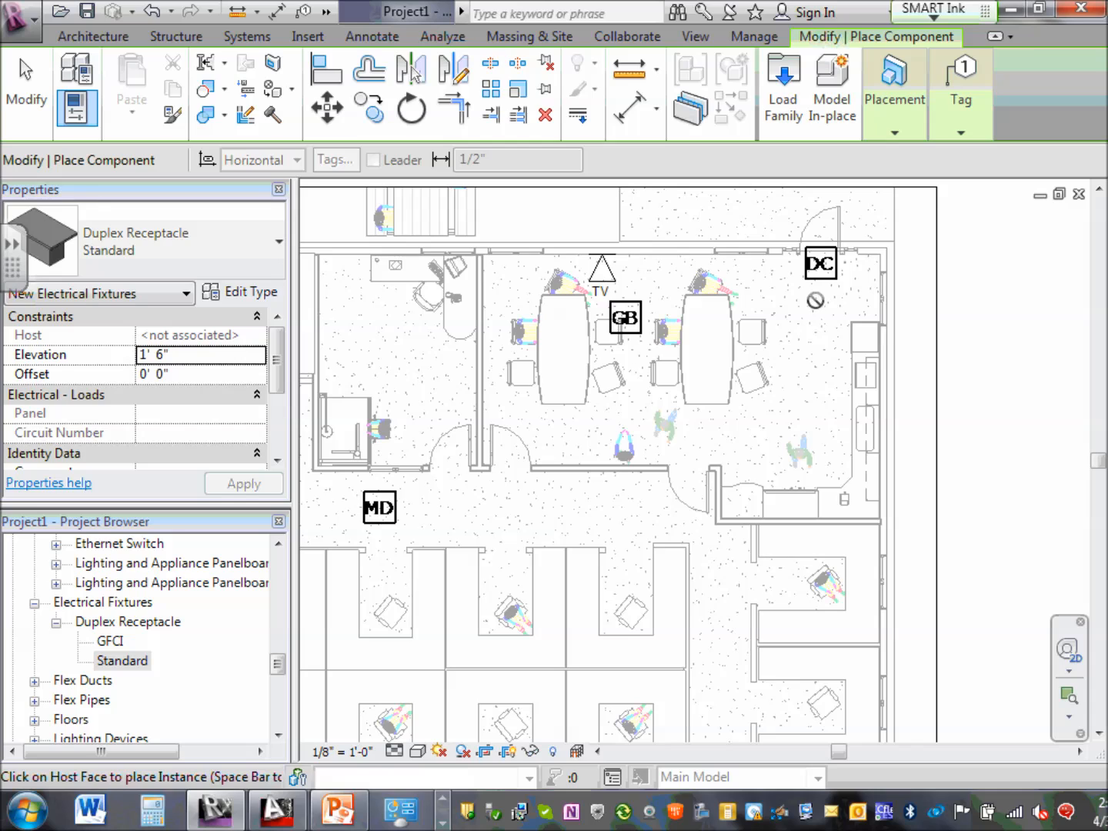
scroll(649, 257, up, 2)
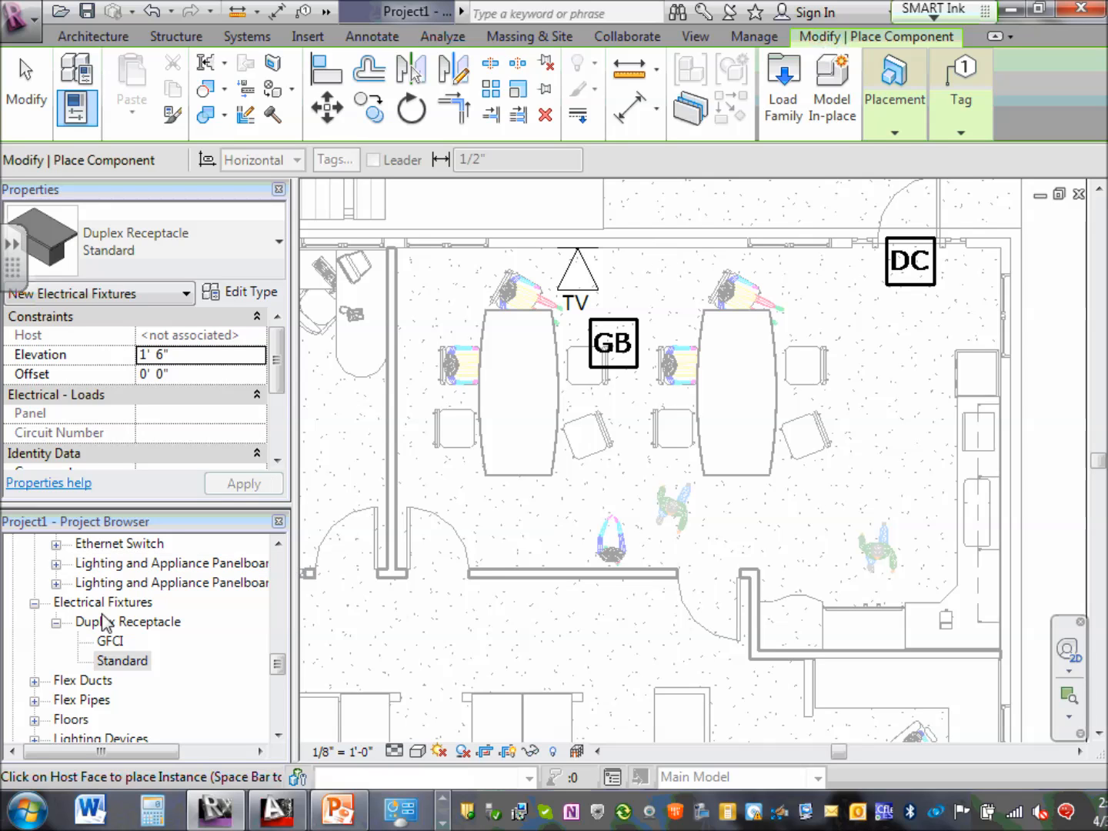
click(119, 663)
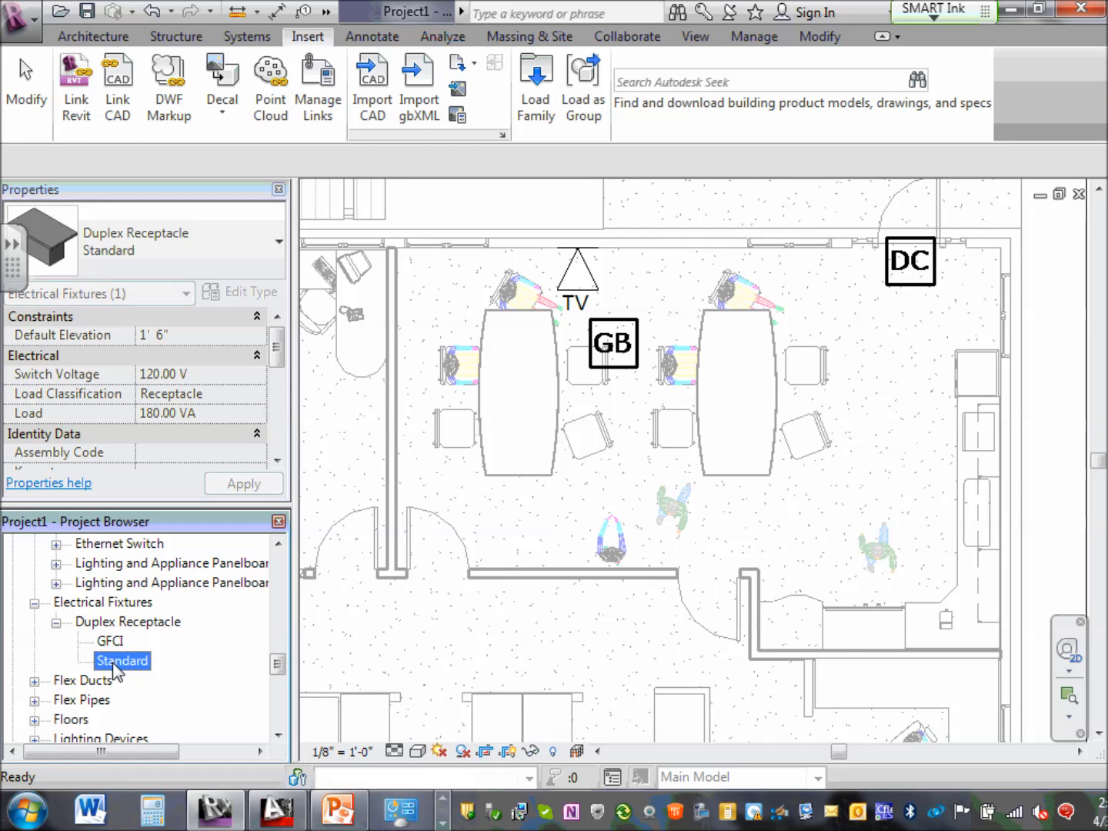
double_click(112, 662)
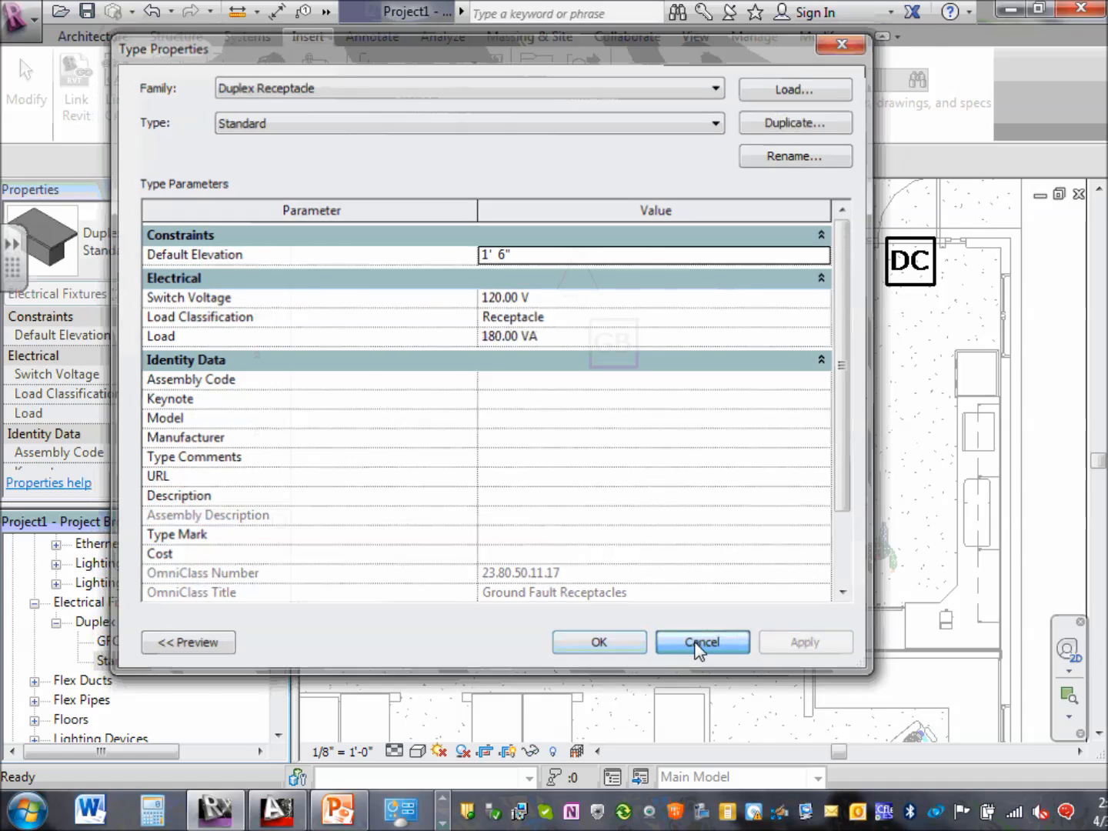
click(701, 641)
Place a Standard Duplex Receptacle on the room's north wall, between the TV outlet and the second table, and end the placement.
click(111, 641)
click(120, 662)
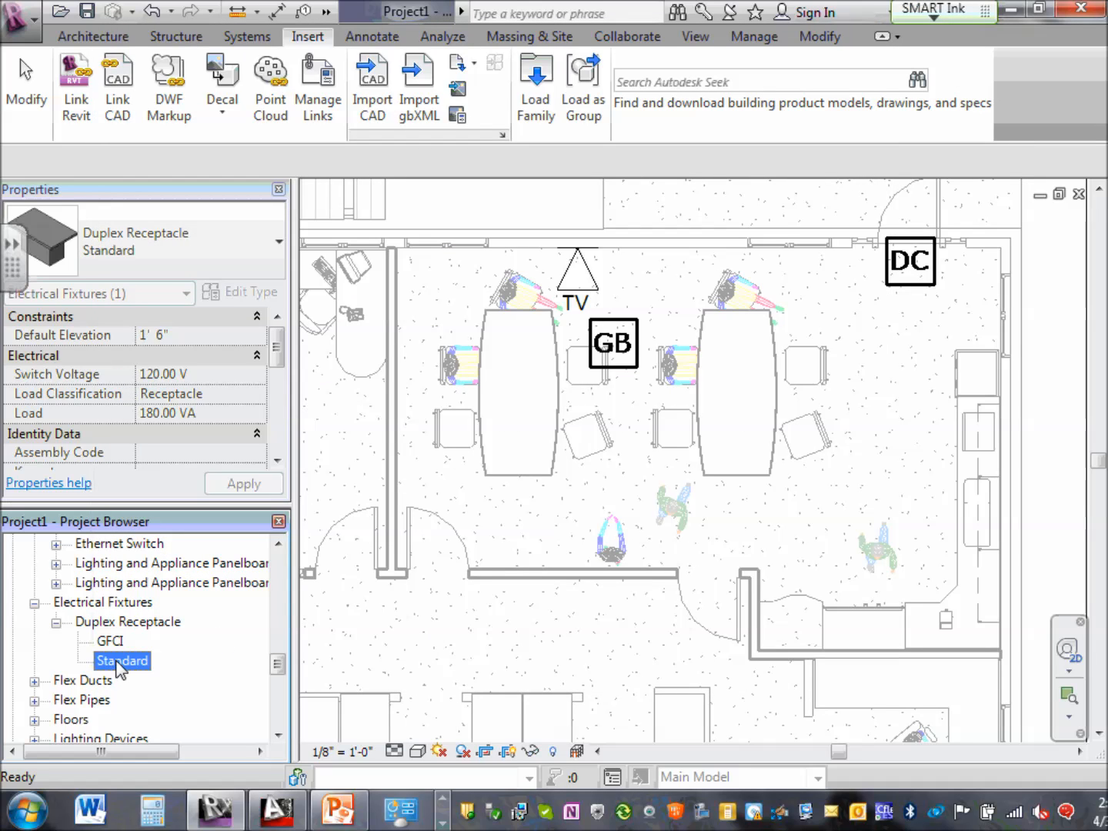
drag(116, 661, 696, 554)
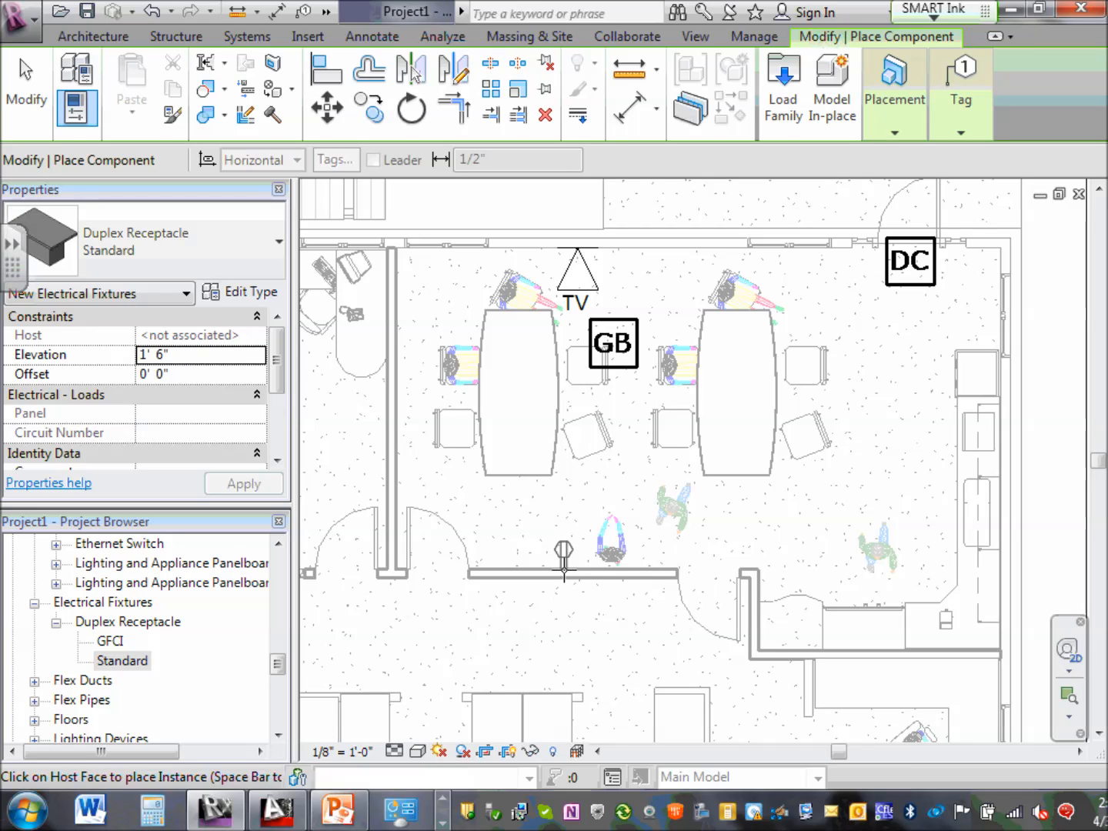
key(space)
scroll(654, 251, up, 2)
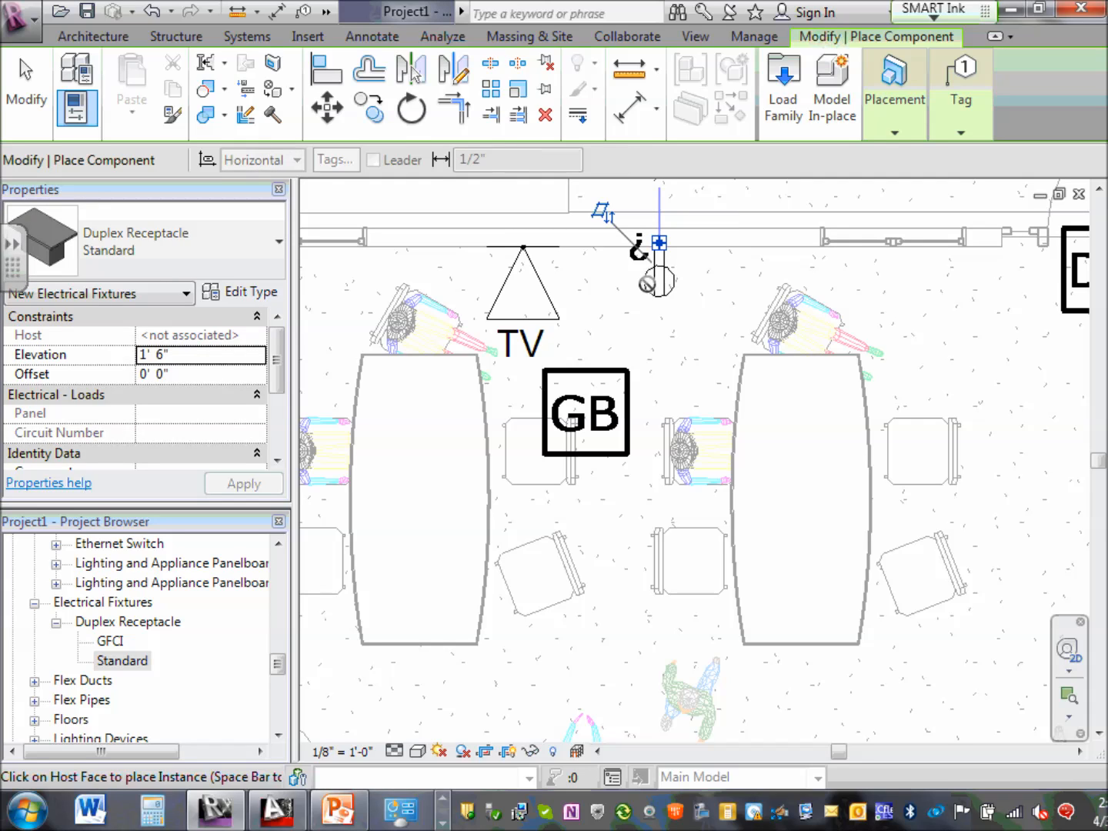
scroll(616, 289, down, 2)
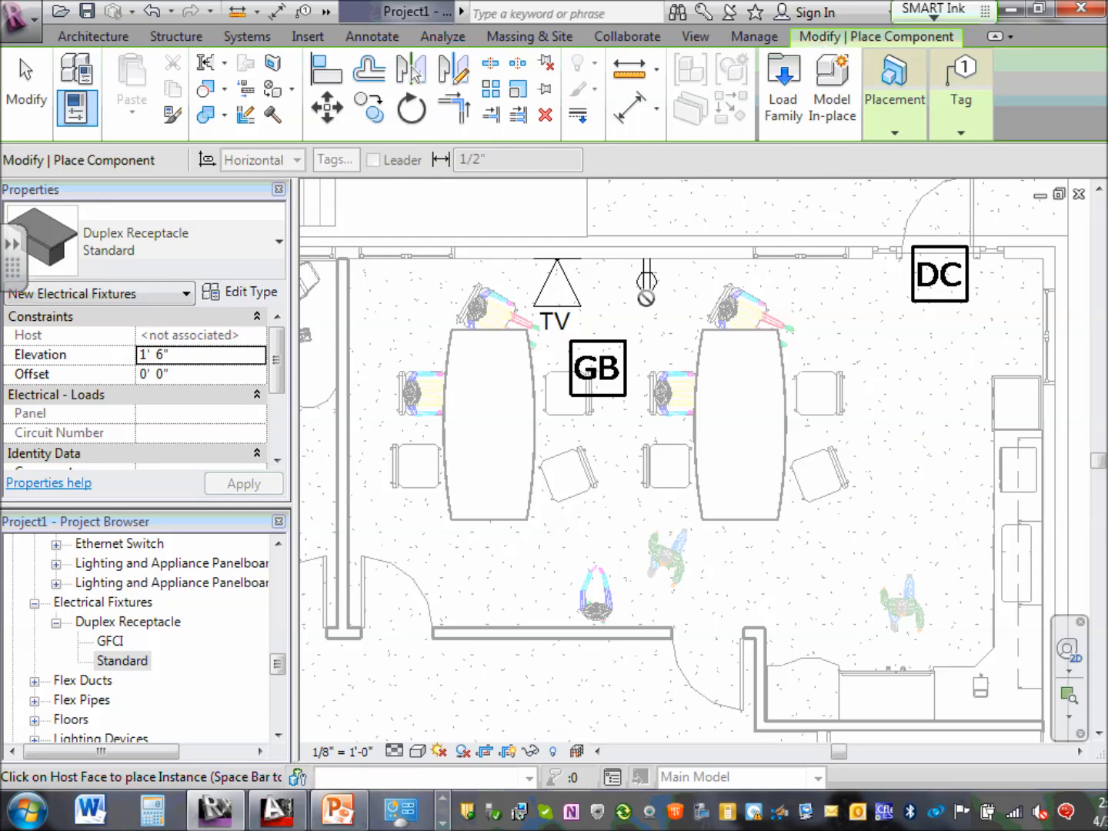
key(Escape)
key(Escape)
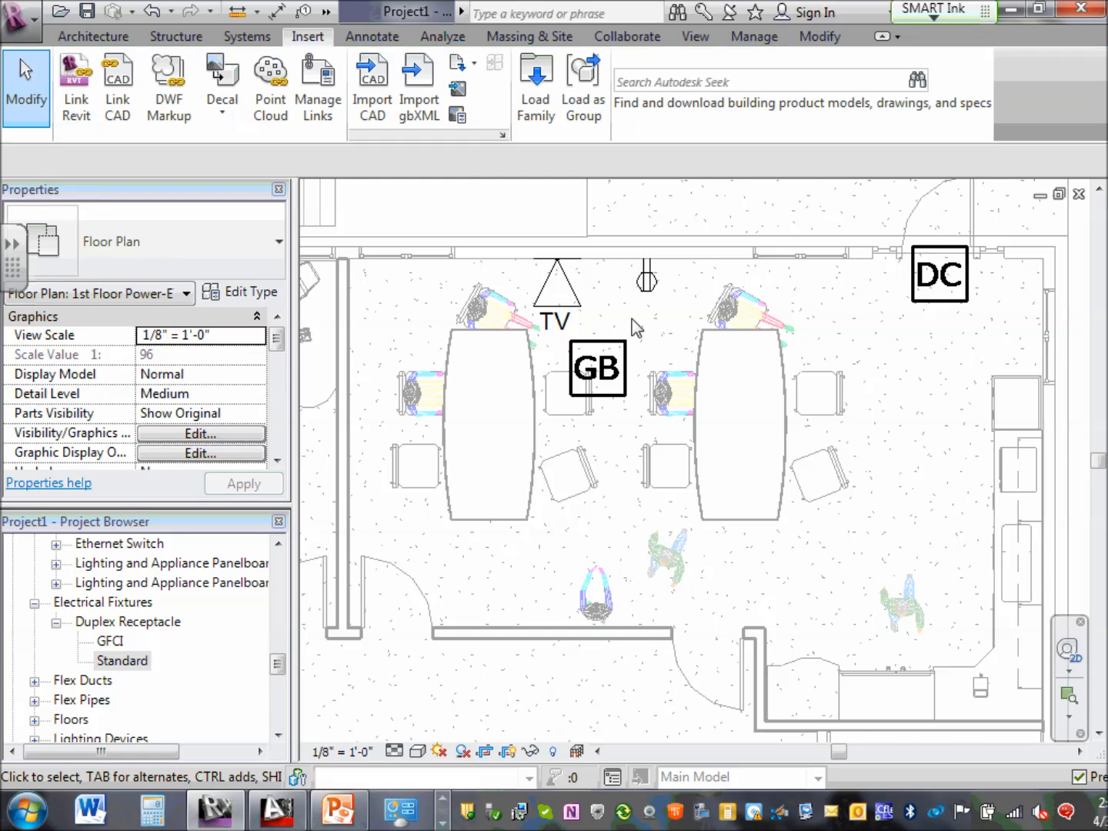
scroll(634, 323, down, 2)
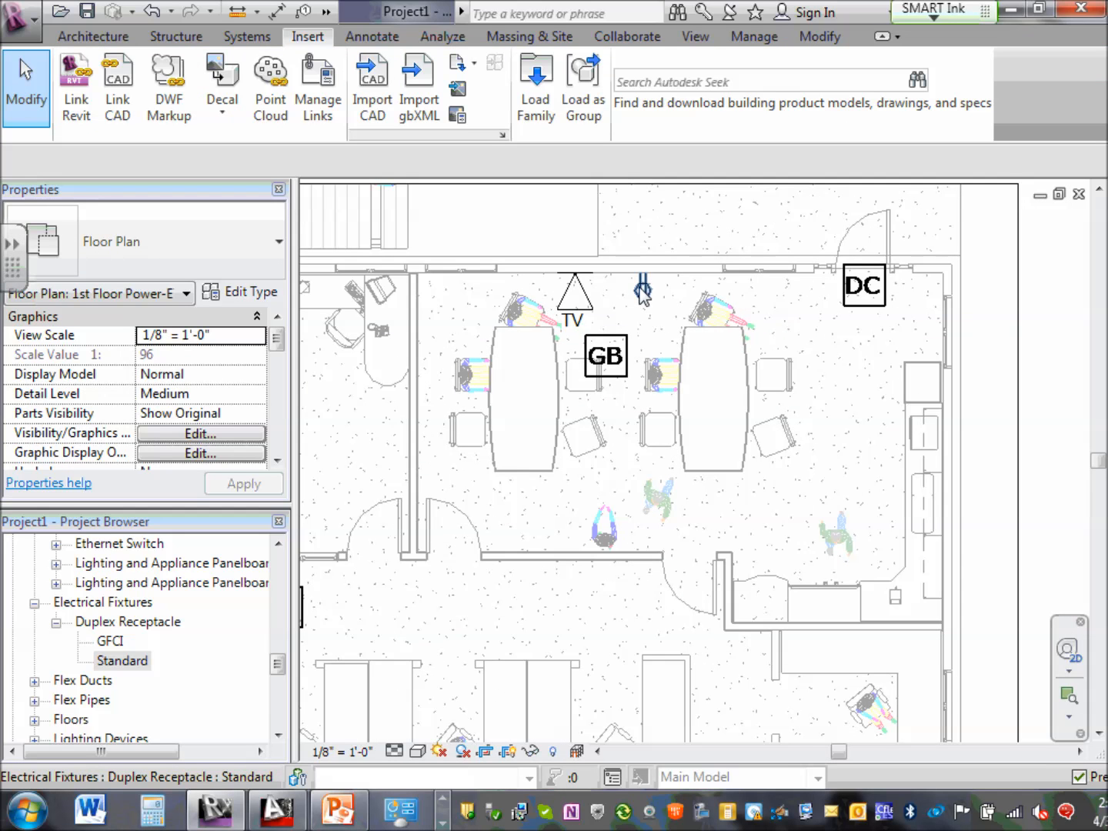
scroll(642, 291, up, 1)
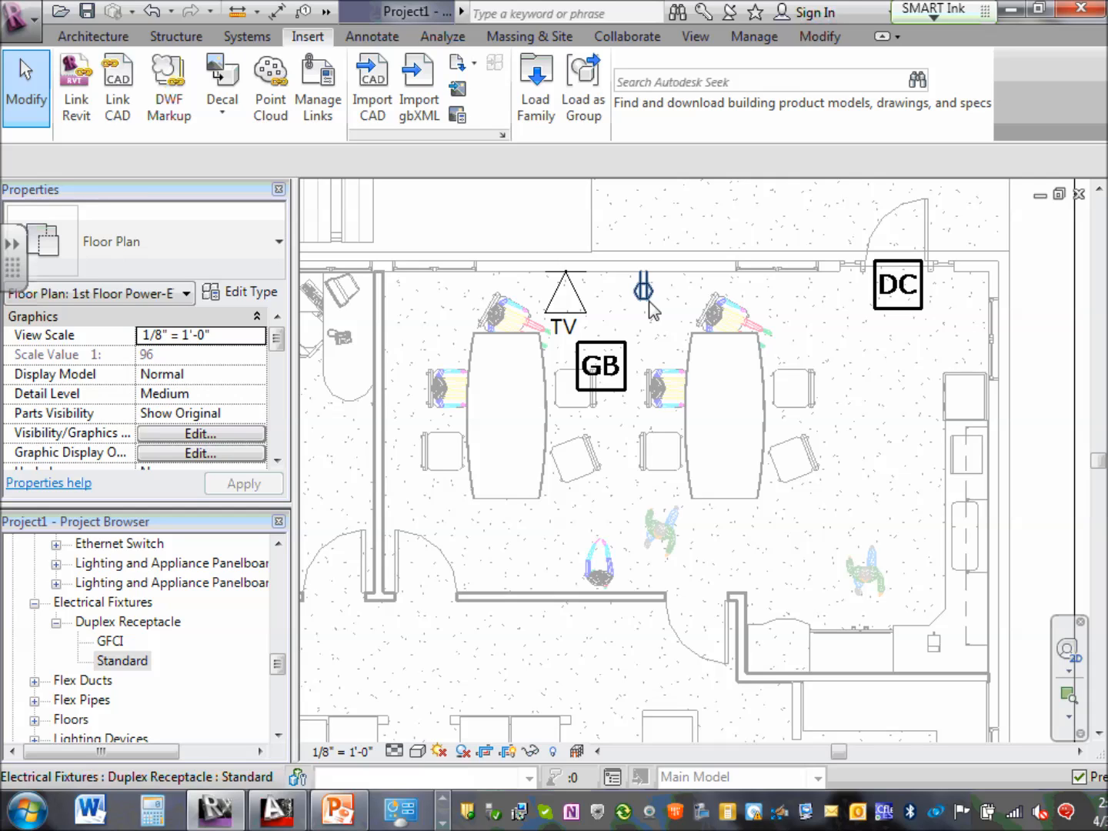
Set up saving the model as a new project file named Commercial Project in the Revit folder.
click(23, 18)
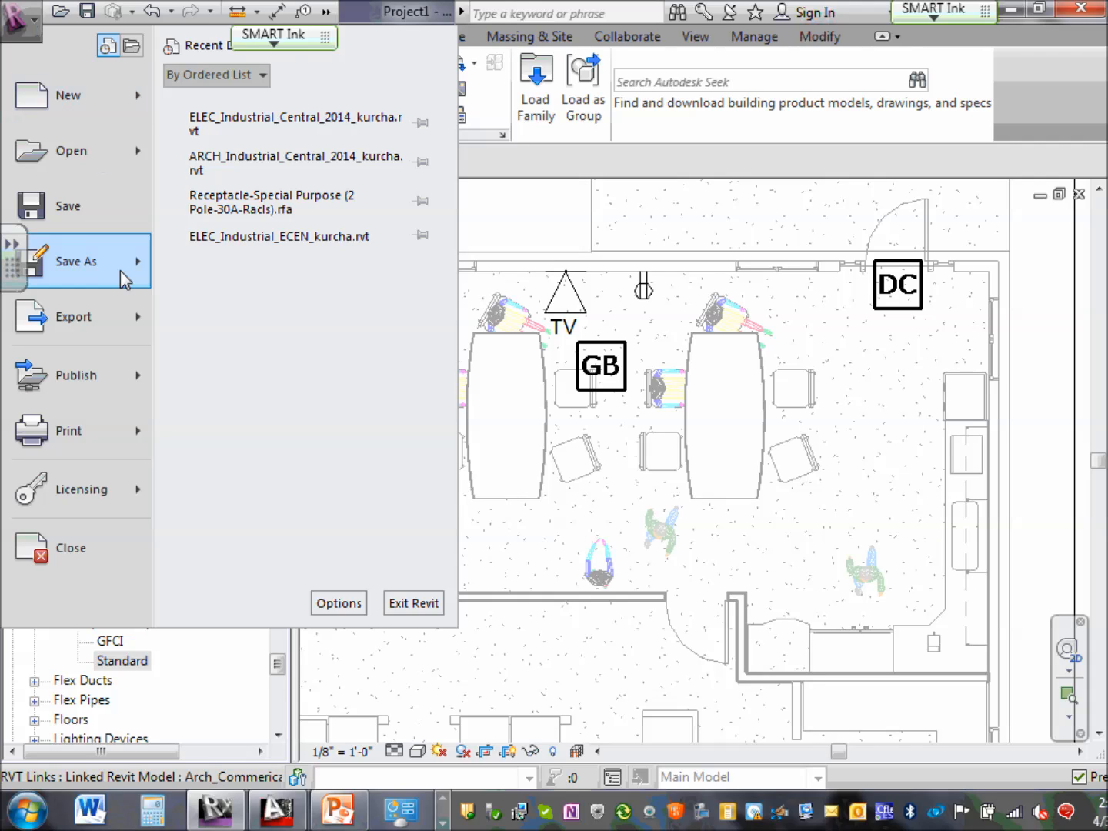
mouse_move(120, 270)
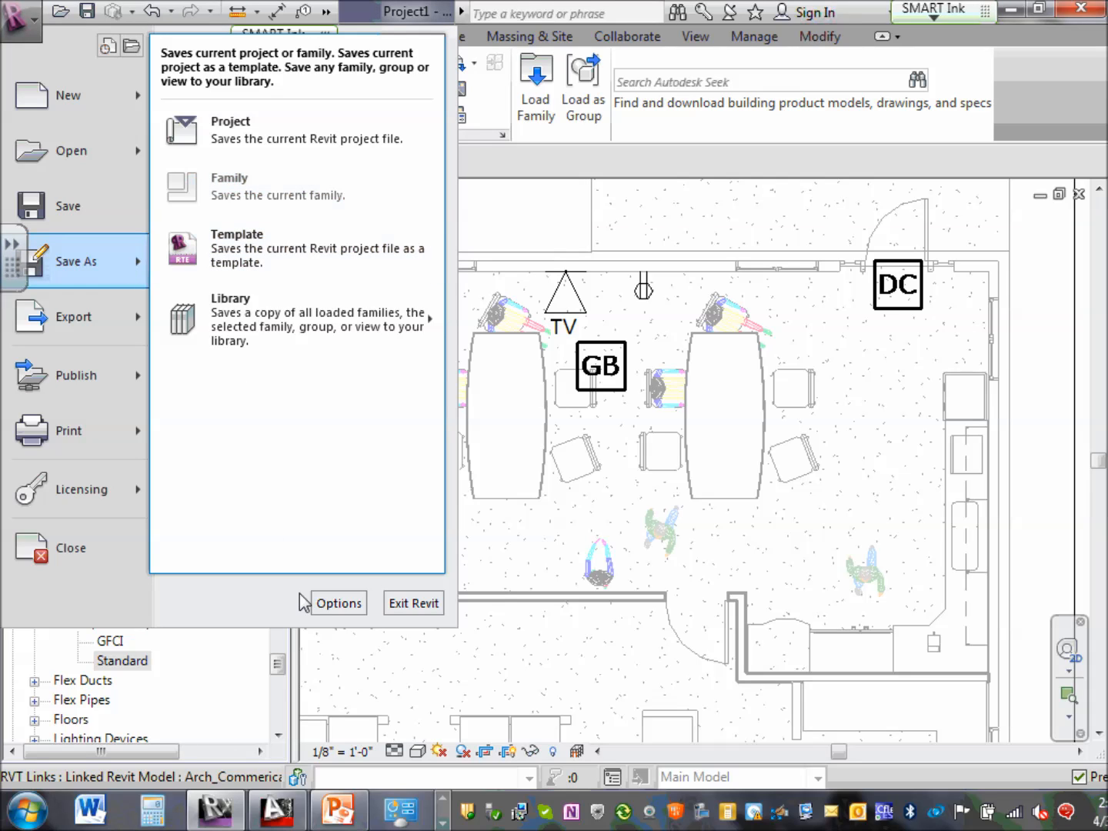
click(1036, 37)
click(32, 21)
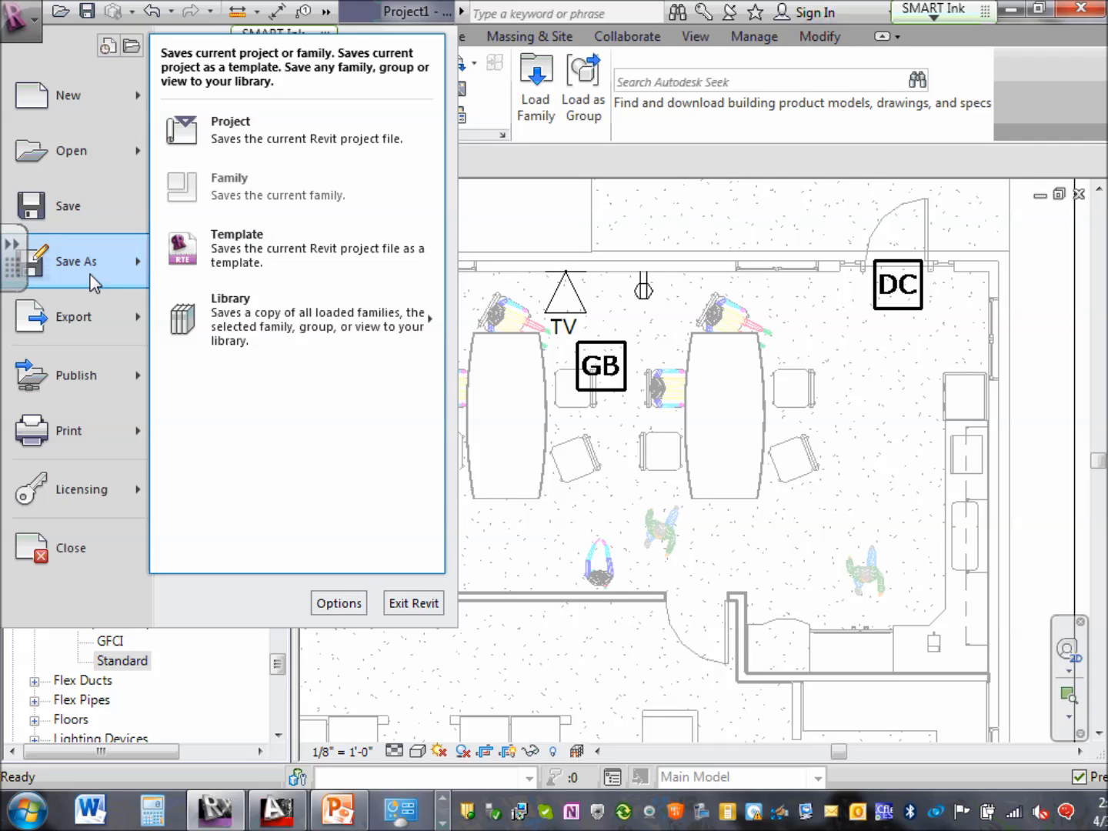
click(254, 137)
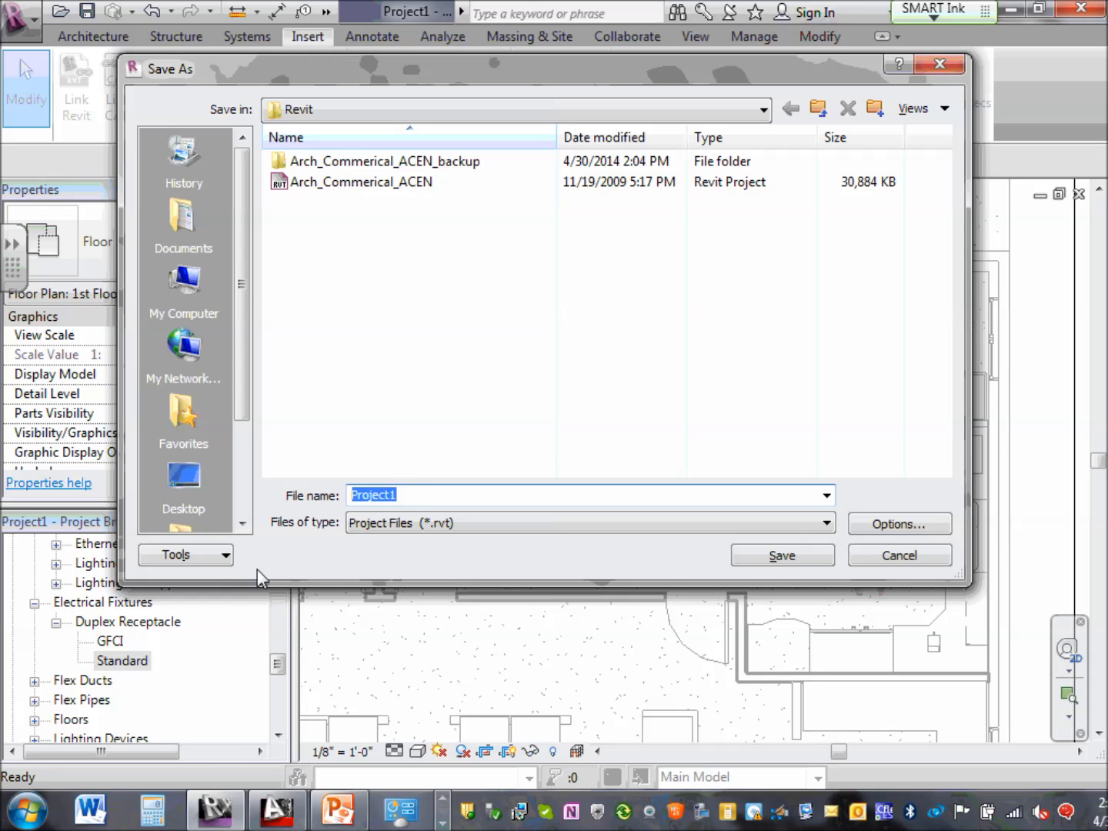
text(Comm)
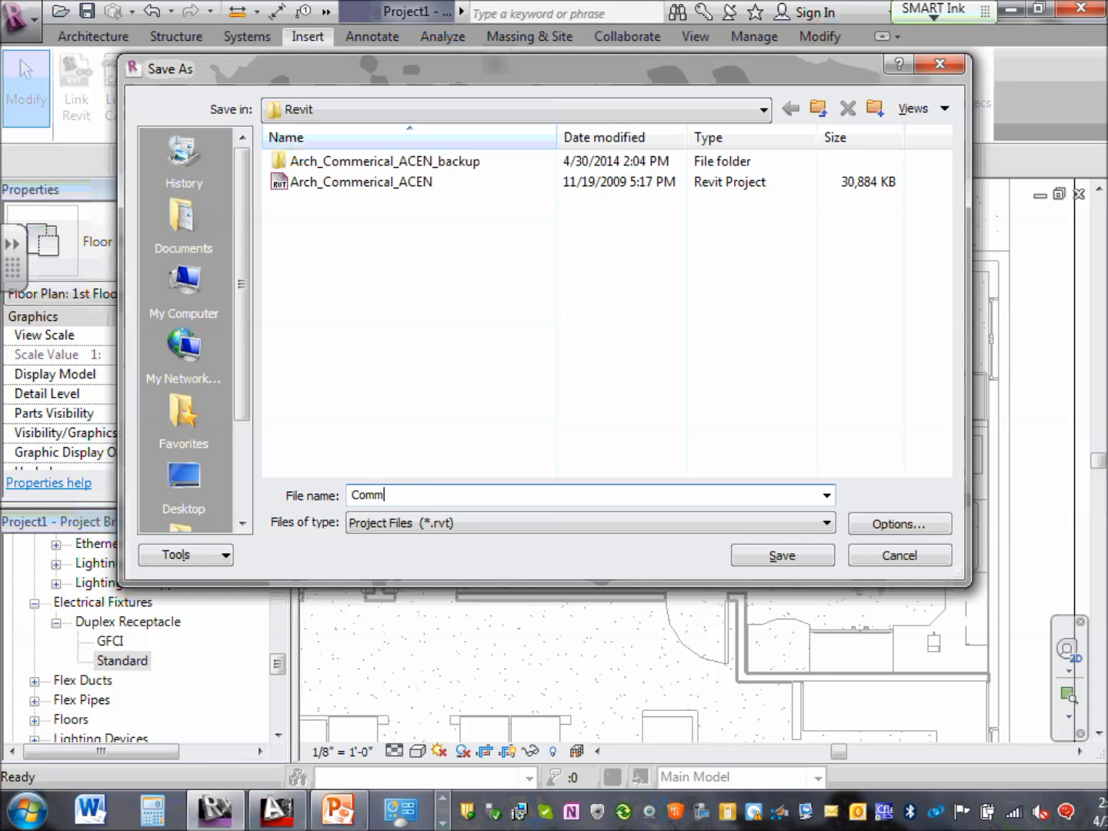
text(ercial Project)
click(765, 110)
click(397, 234)
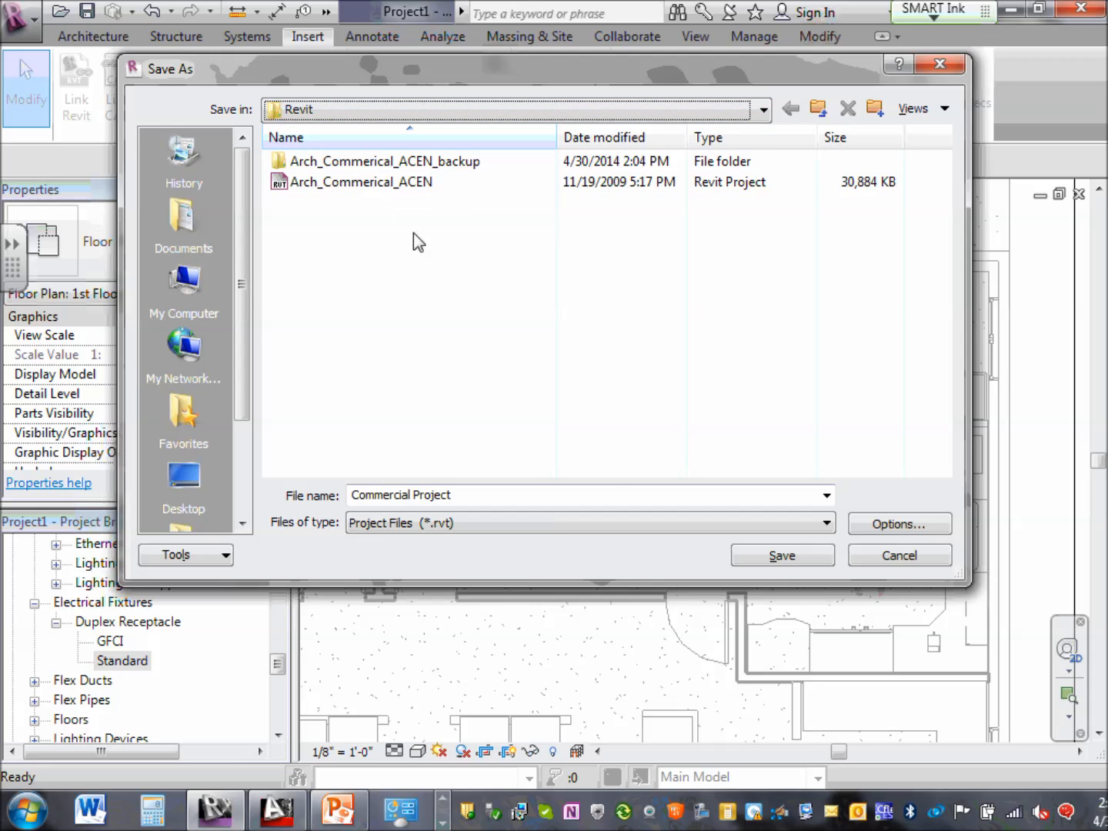
Check the file save options for maximum backups, central model and thumbnail preview source, leaving them as they are.
click(891, 524)
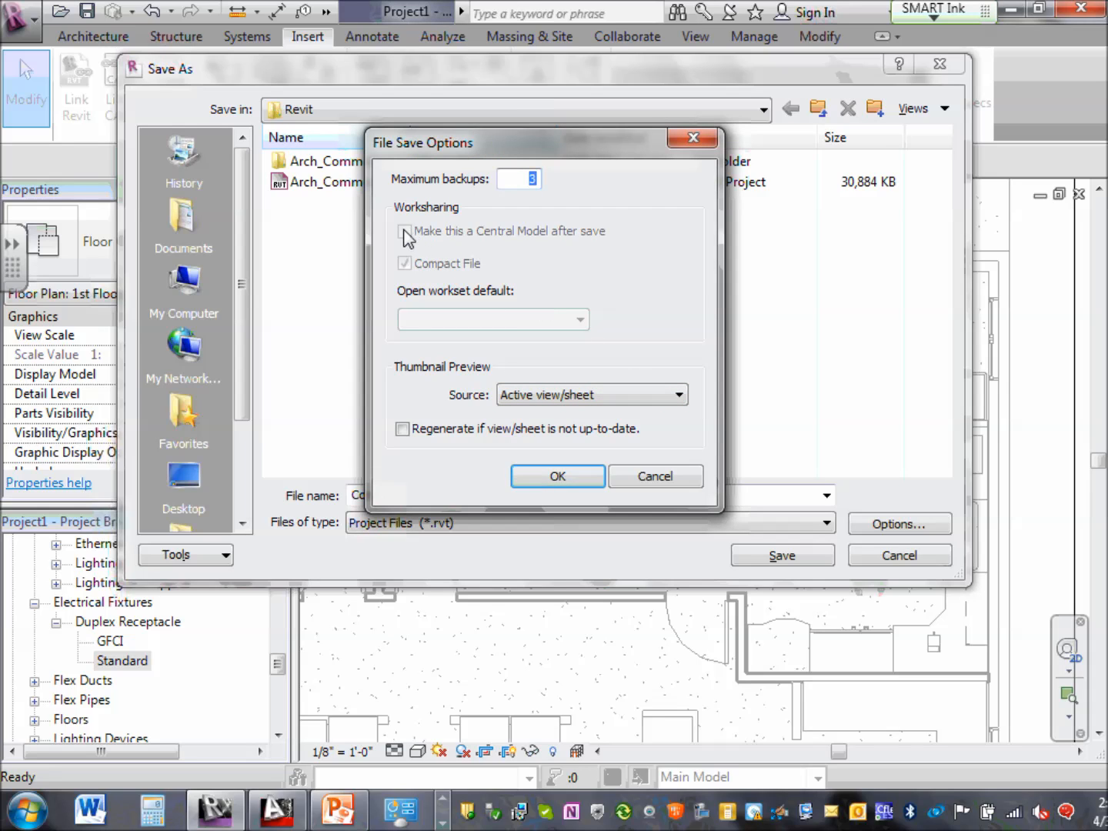
click(678, 396)
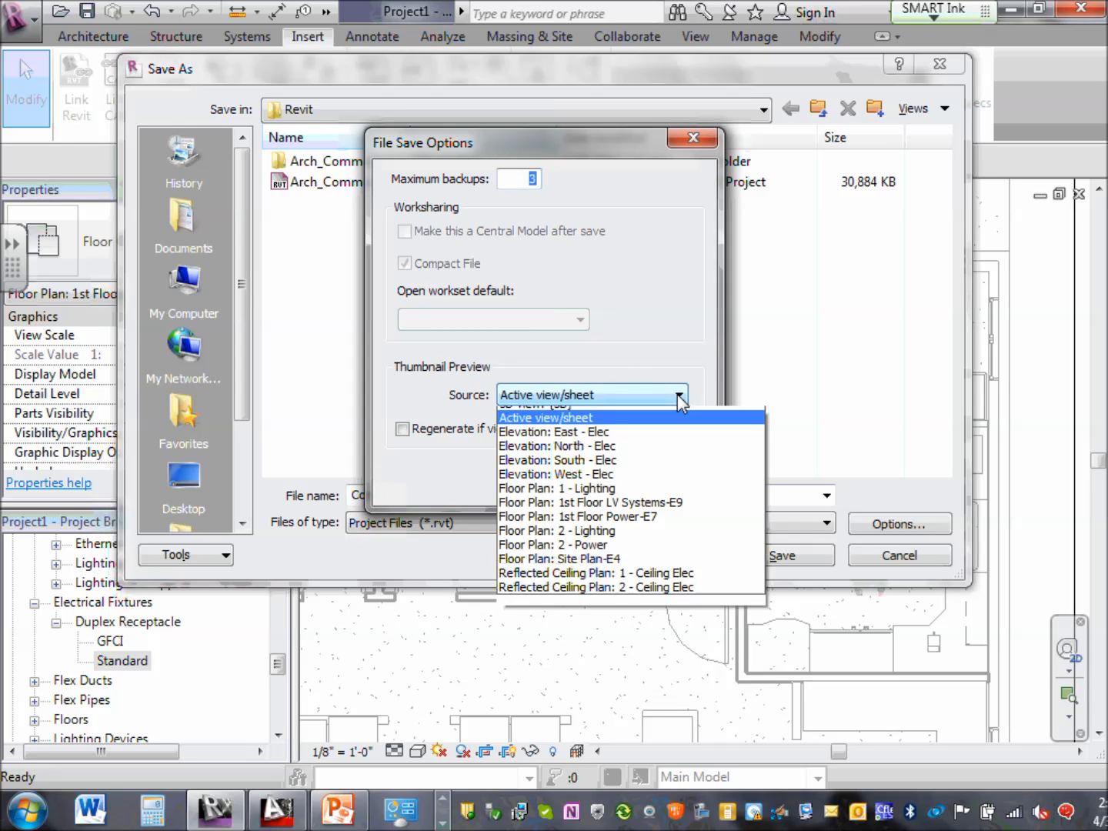
click(678, 395)
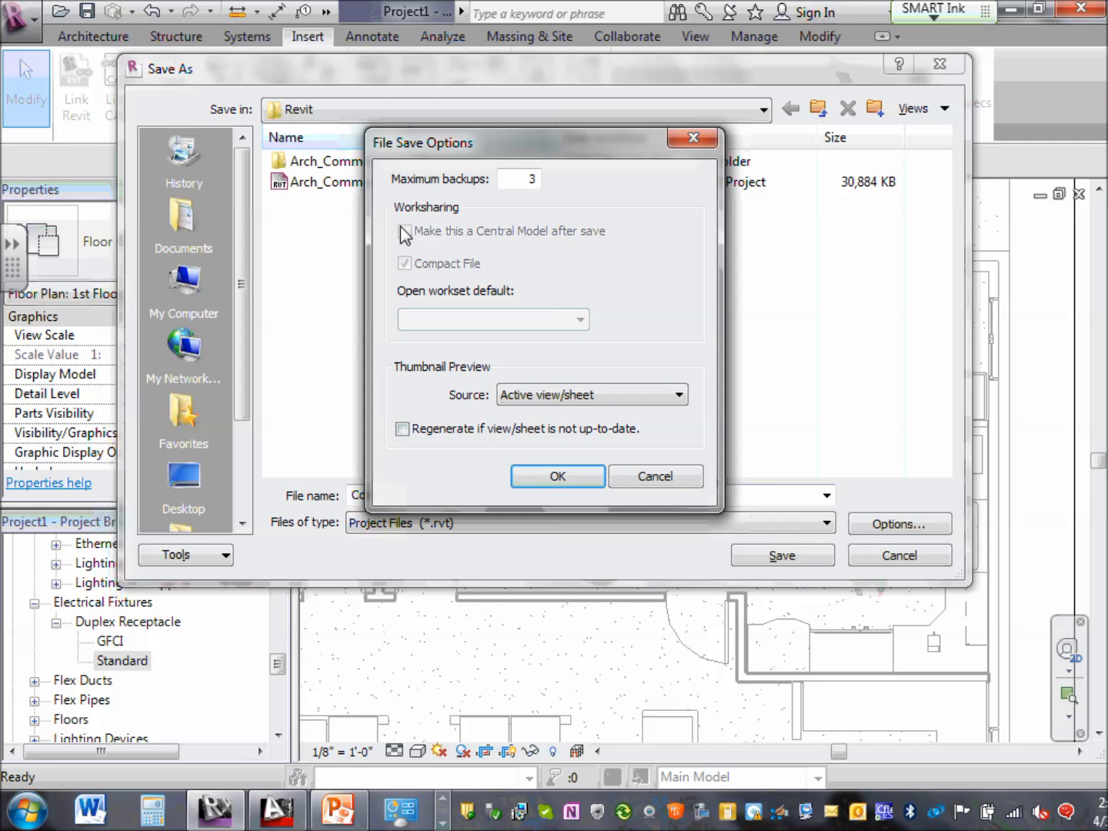
click(661, 476)
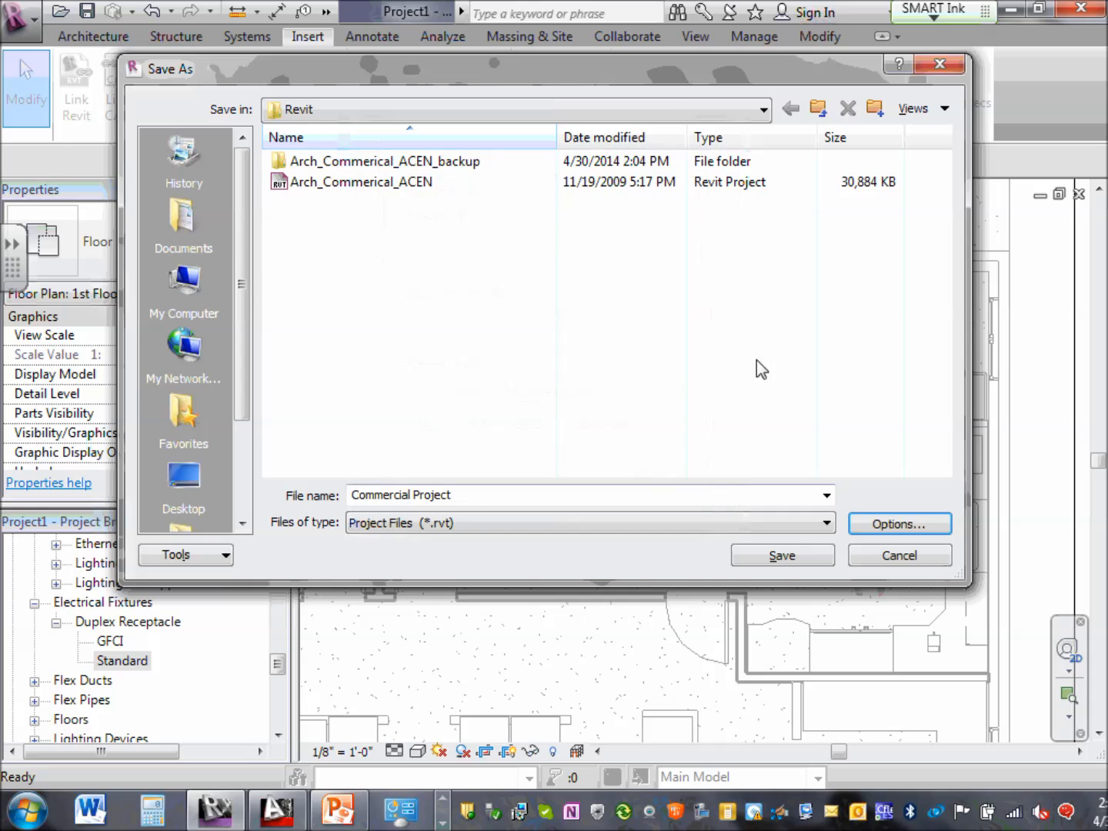
Save the project file as Commercial Project and close the program.
click(780, 555)
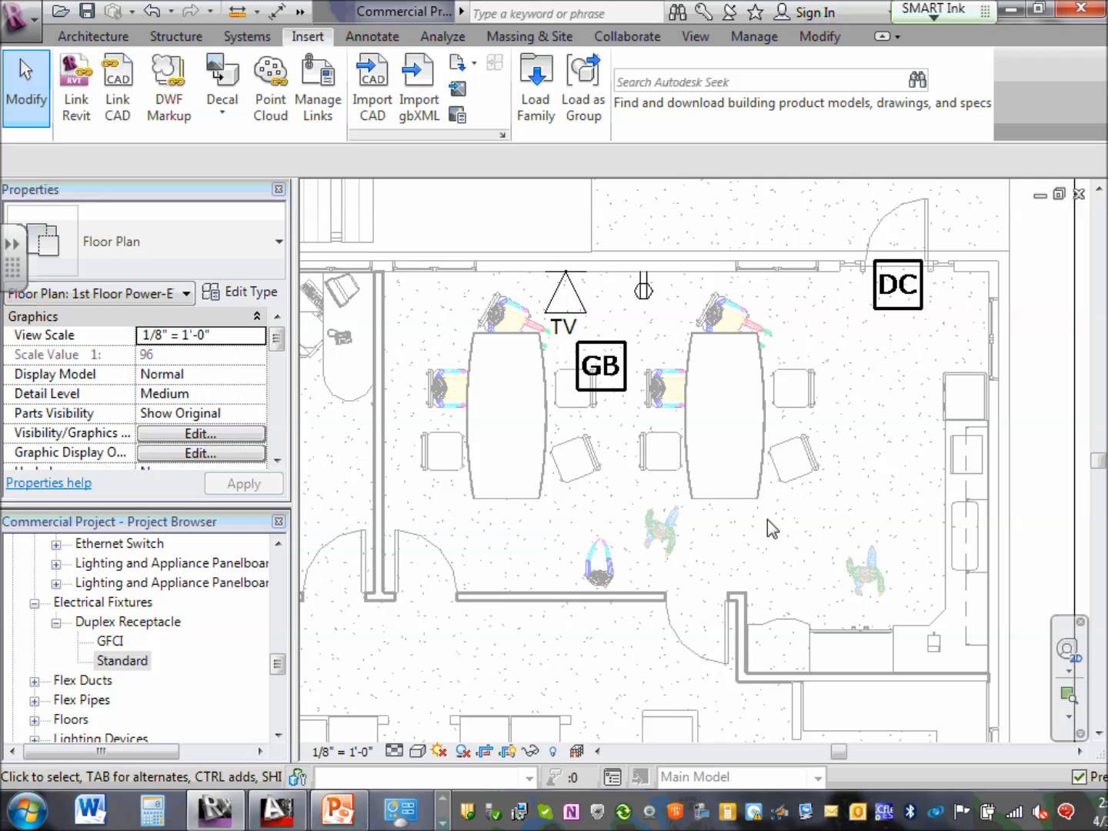
click(1081, 14)
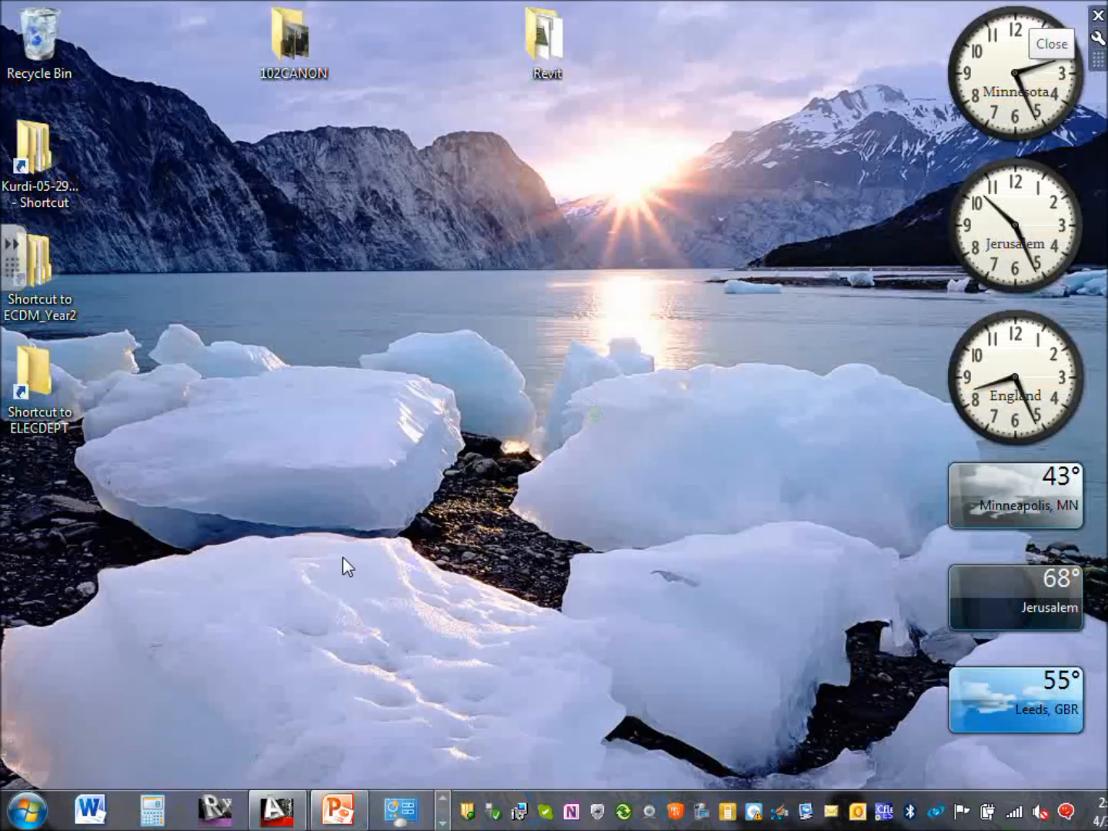